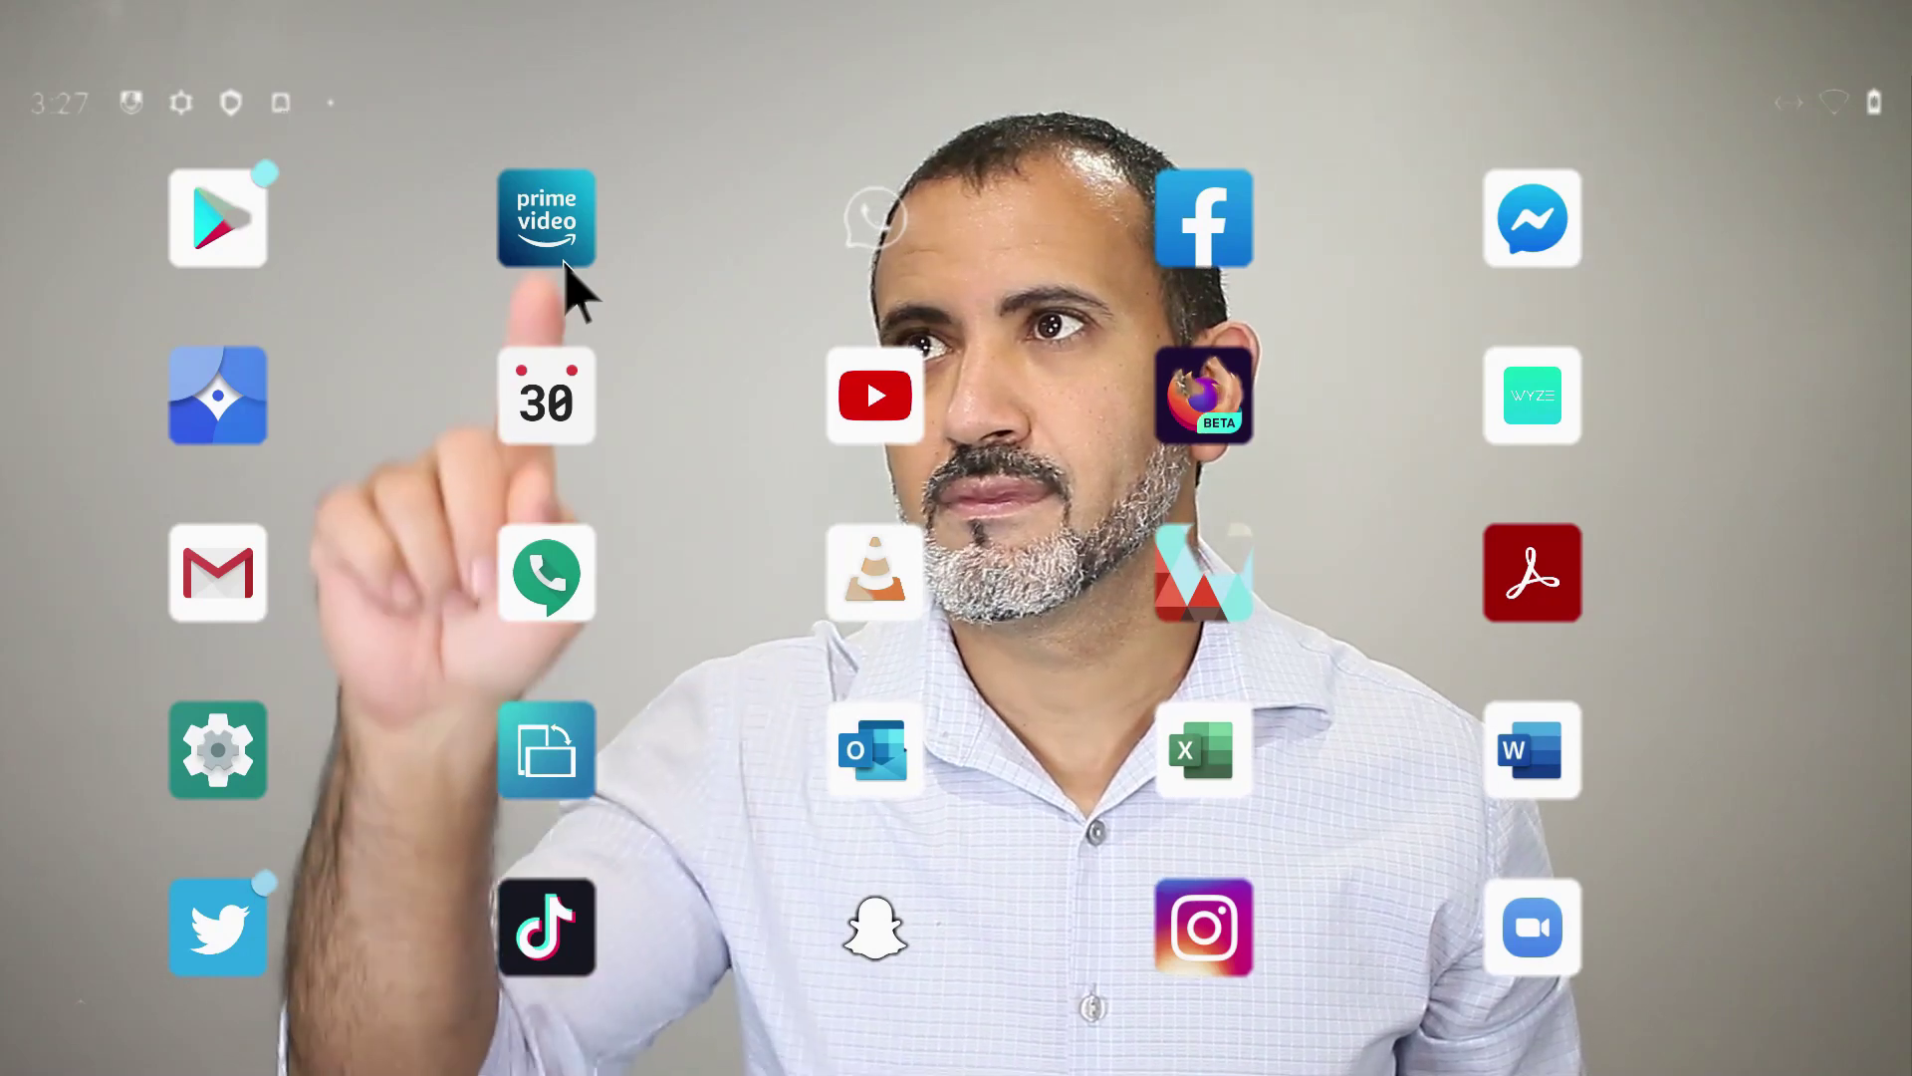
Step: Play The Boys in Prime Video, jumping back and ahead to about 31:30, then launch the browser
{"action": "left_click", "coordinate": [564, 261]}
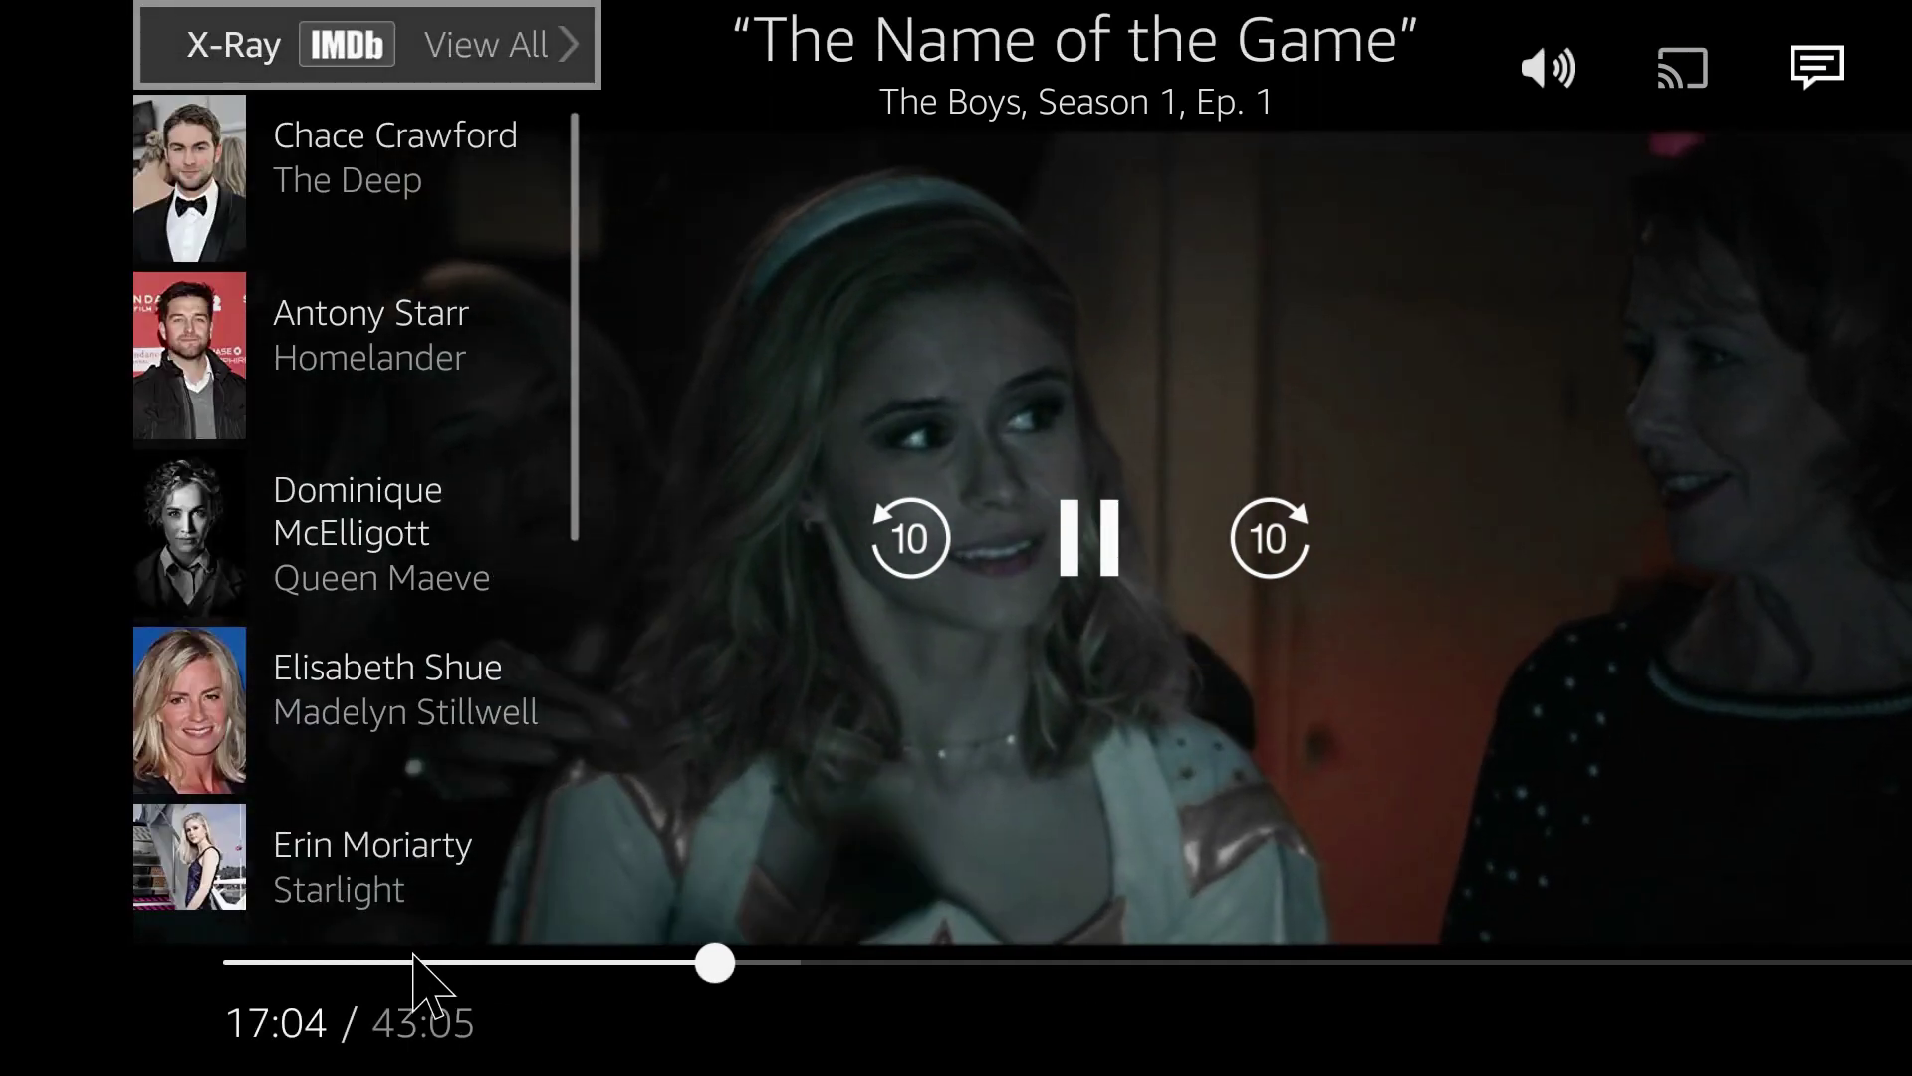
{"action": "left_click", "coordinate": [414, 962]}
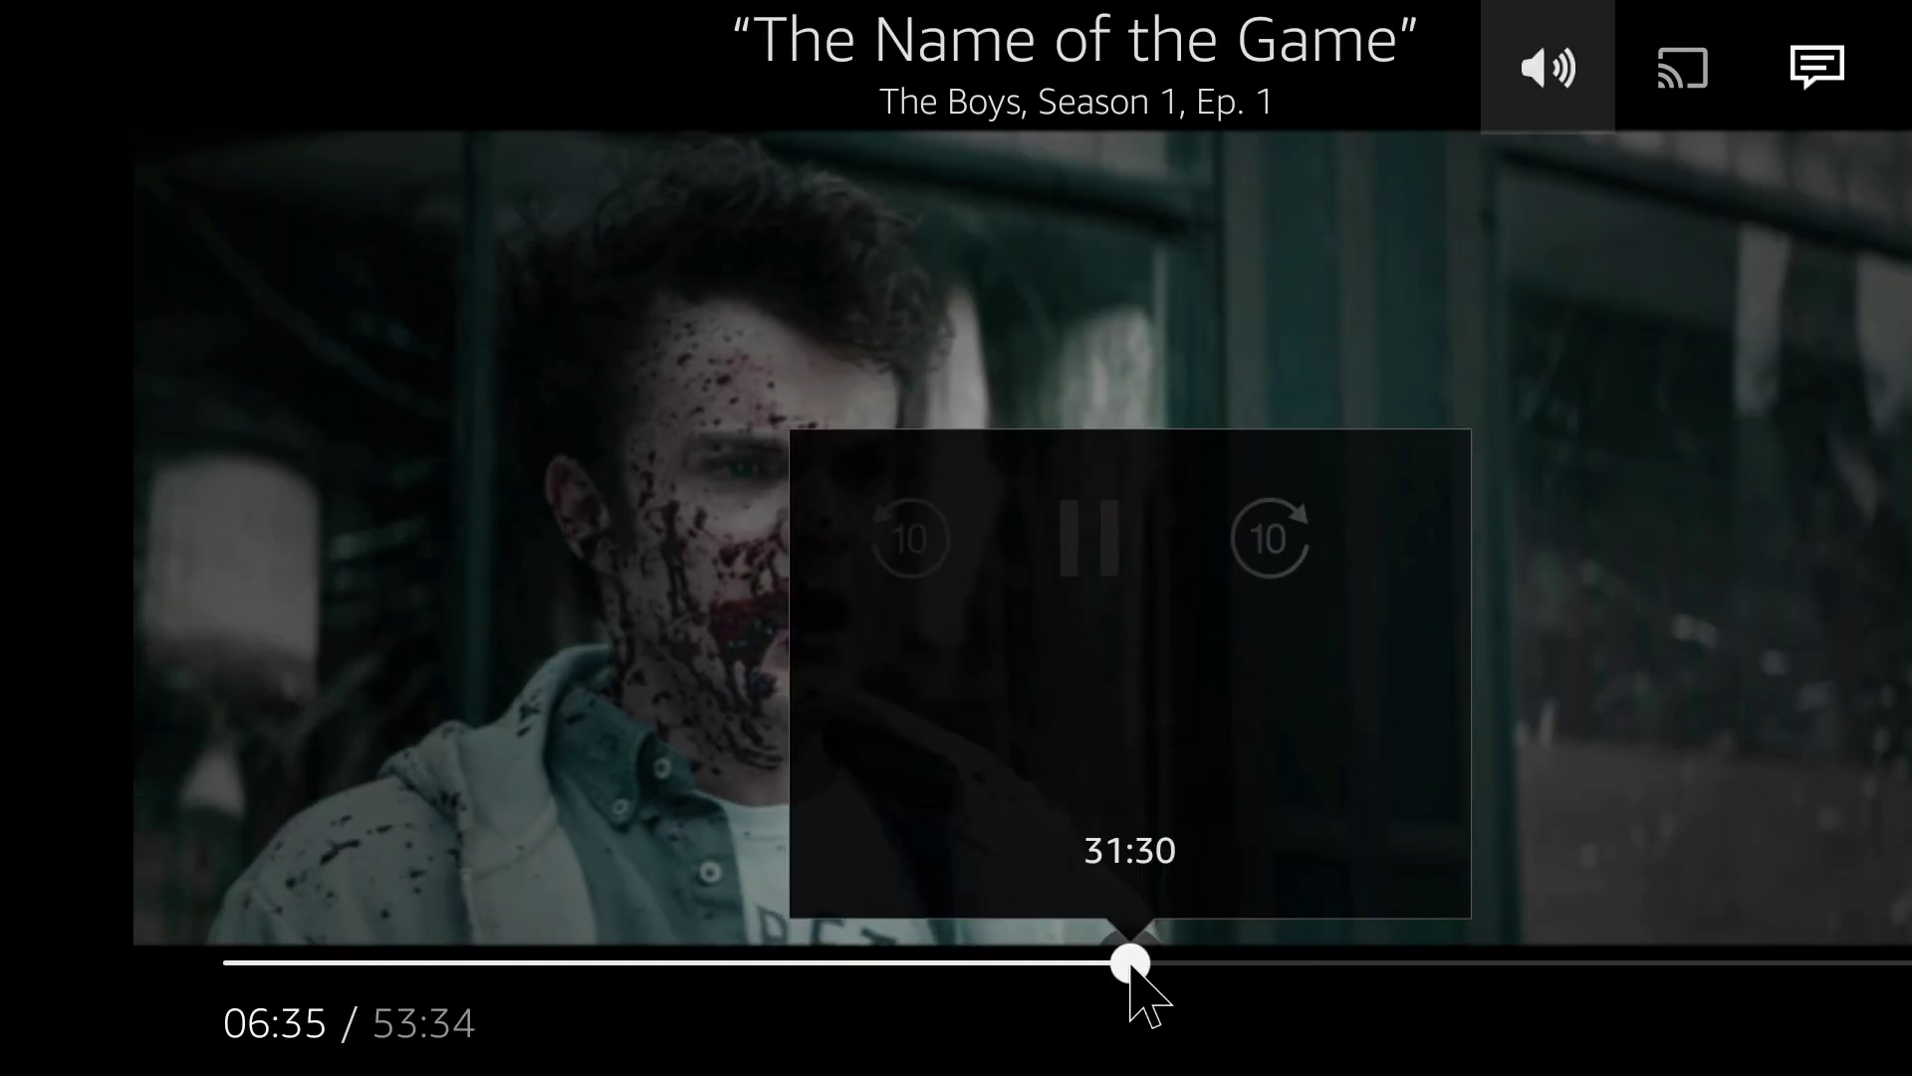
{"action": "left_click", "coordinate": [1132, 964]}
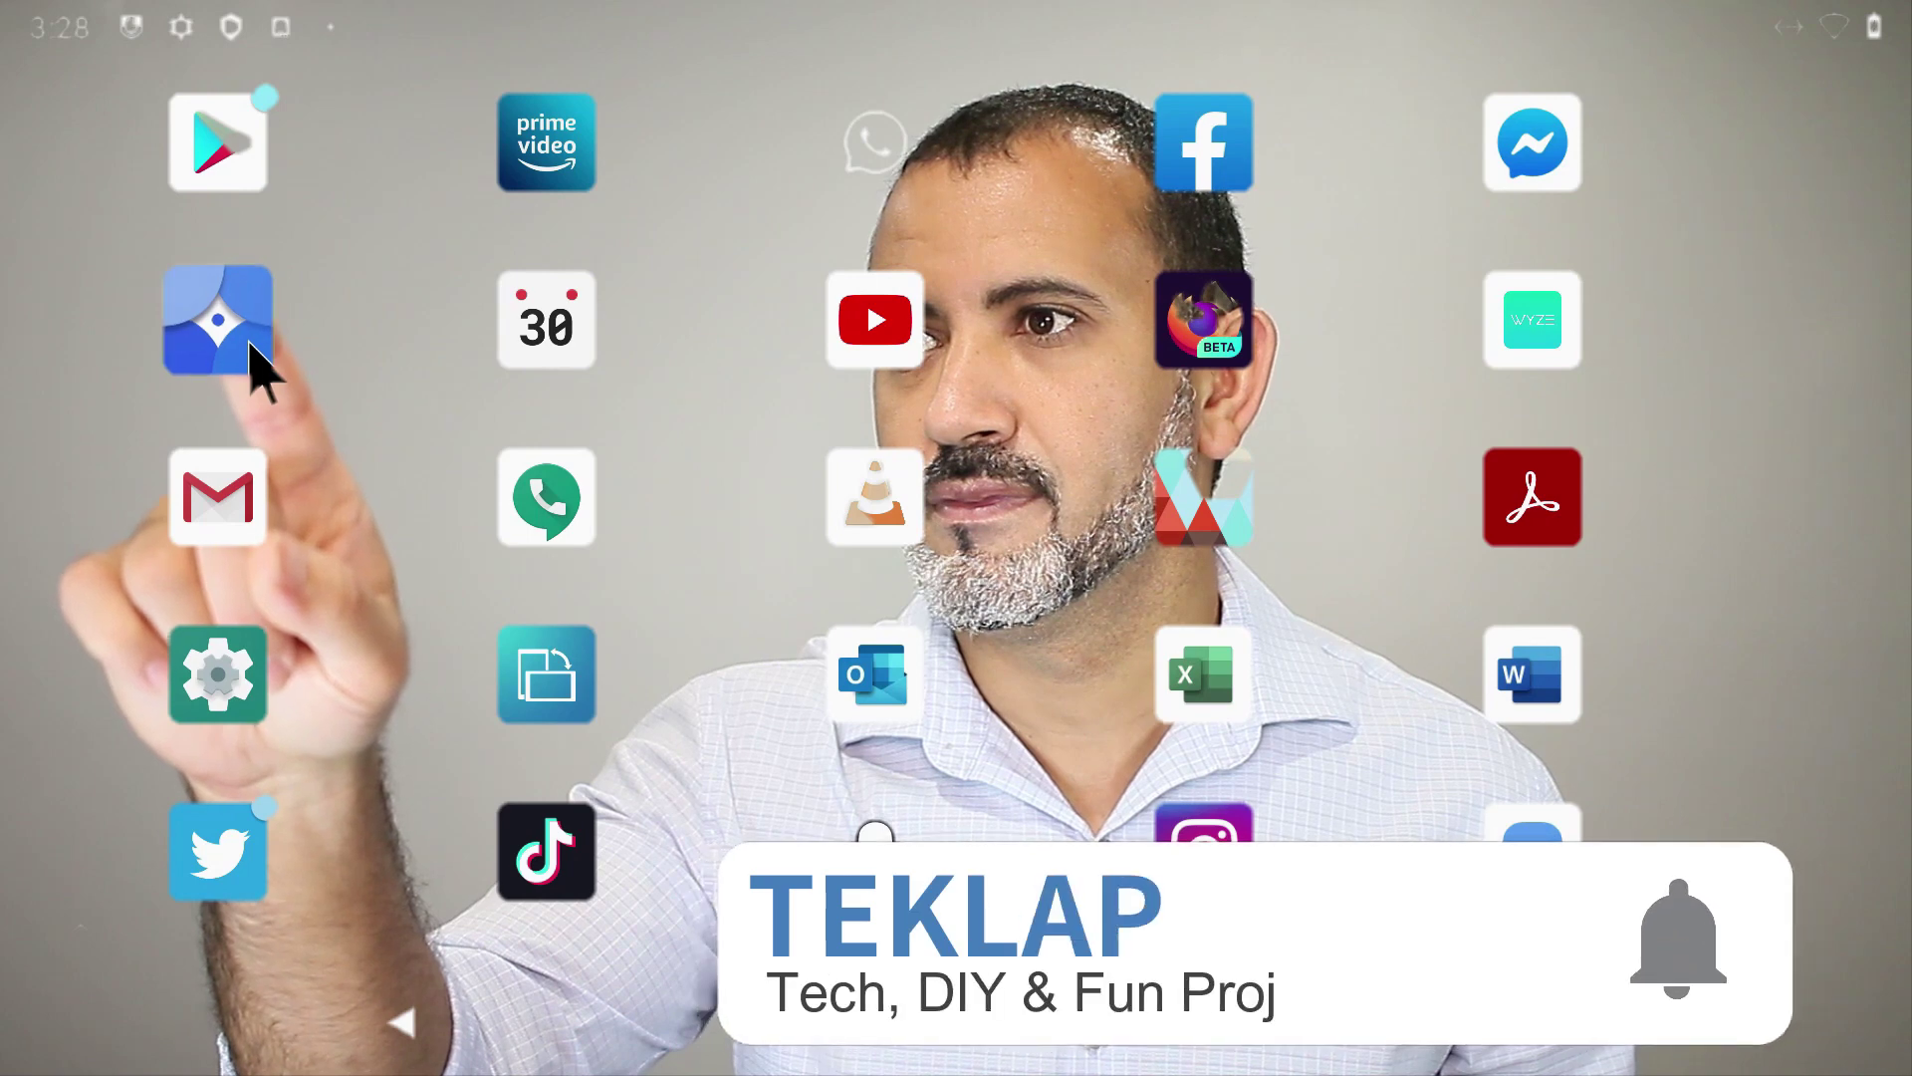
{"action": "left_click", "coordinate": [249, 343]}
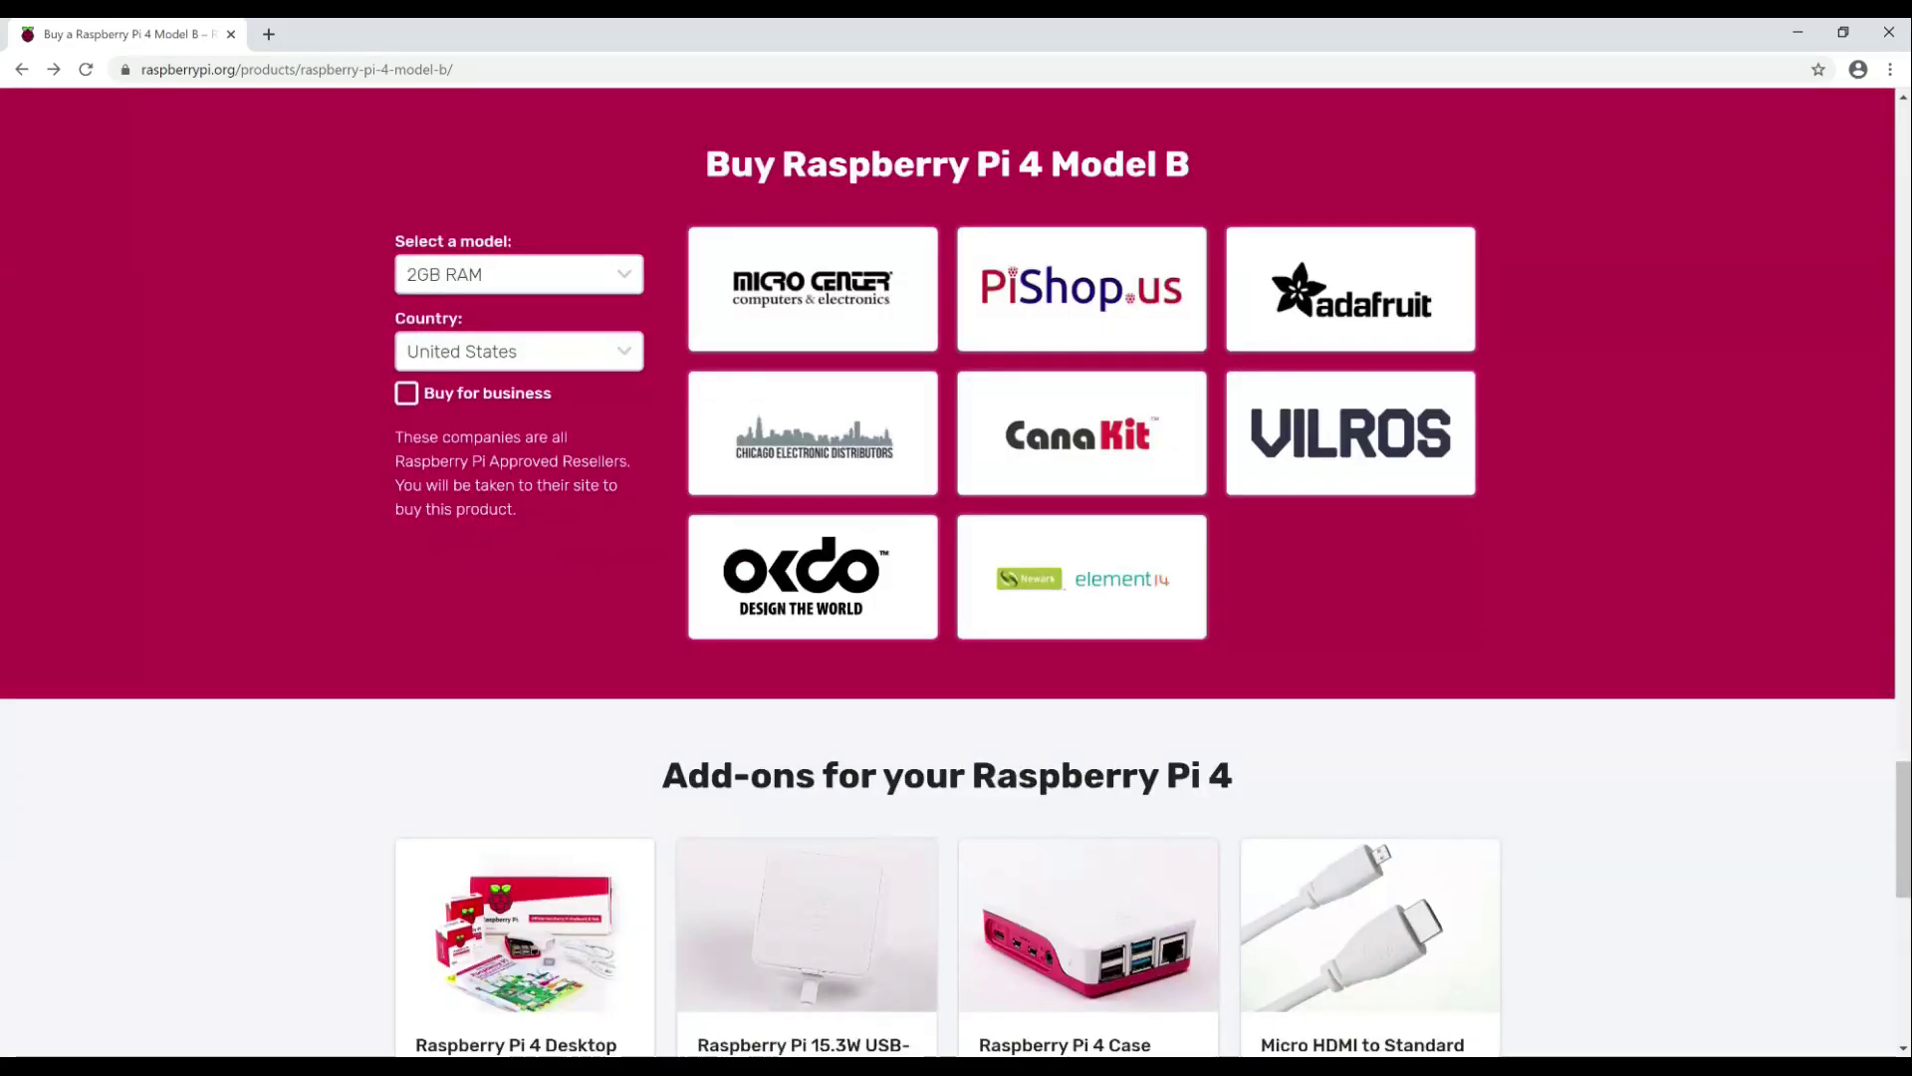
Step: Keep the 2GB Raspberry Pi 4 model selected and view Adafruit's reseller listing
{"action": "left_click", "coordinate": [519, 273]}
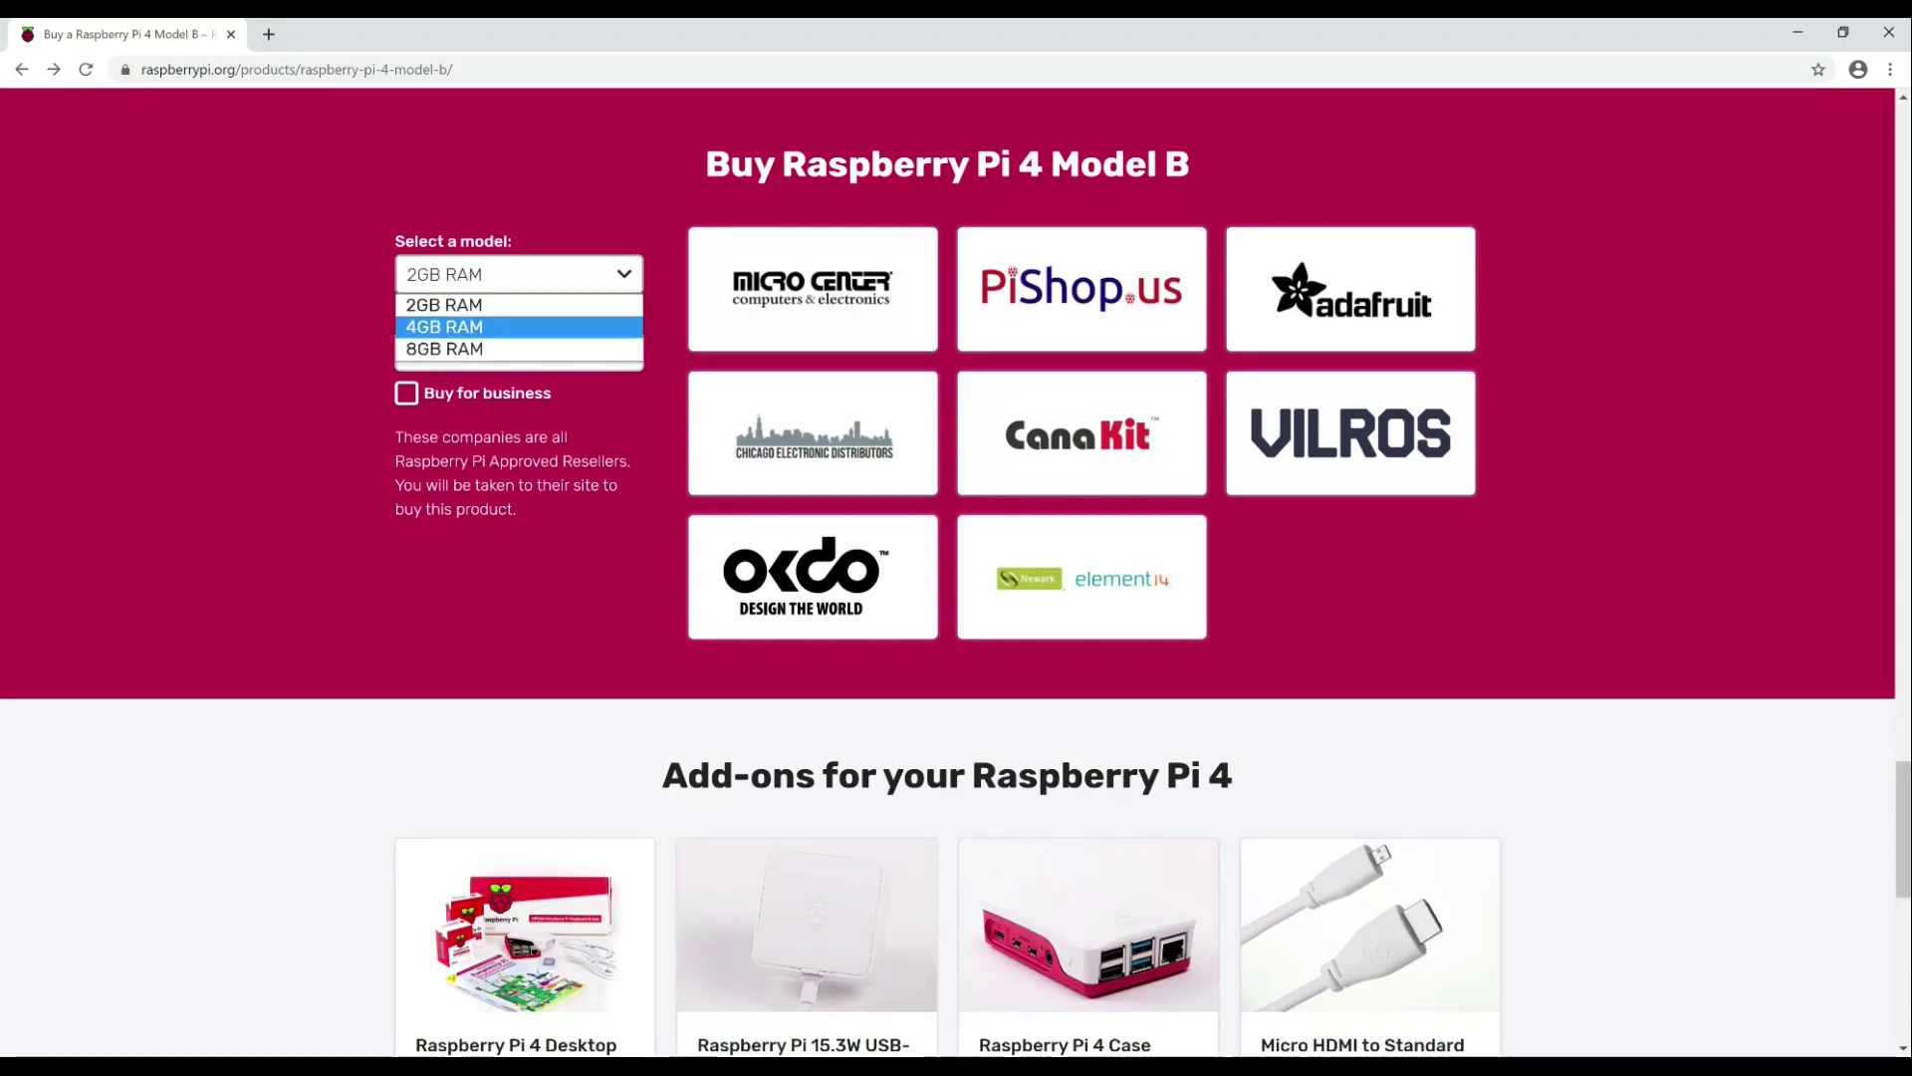
{"action": "key", "text": "Return"}
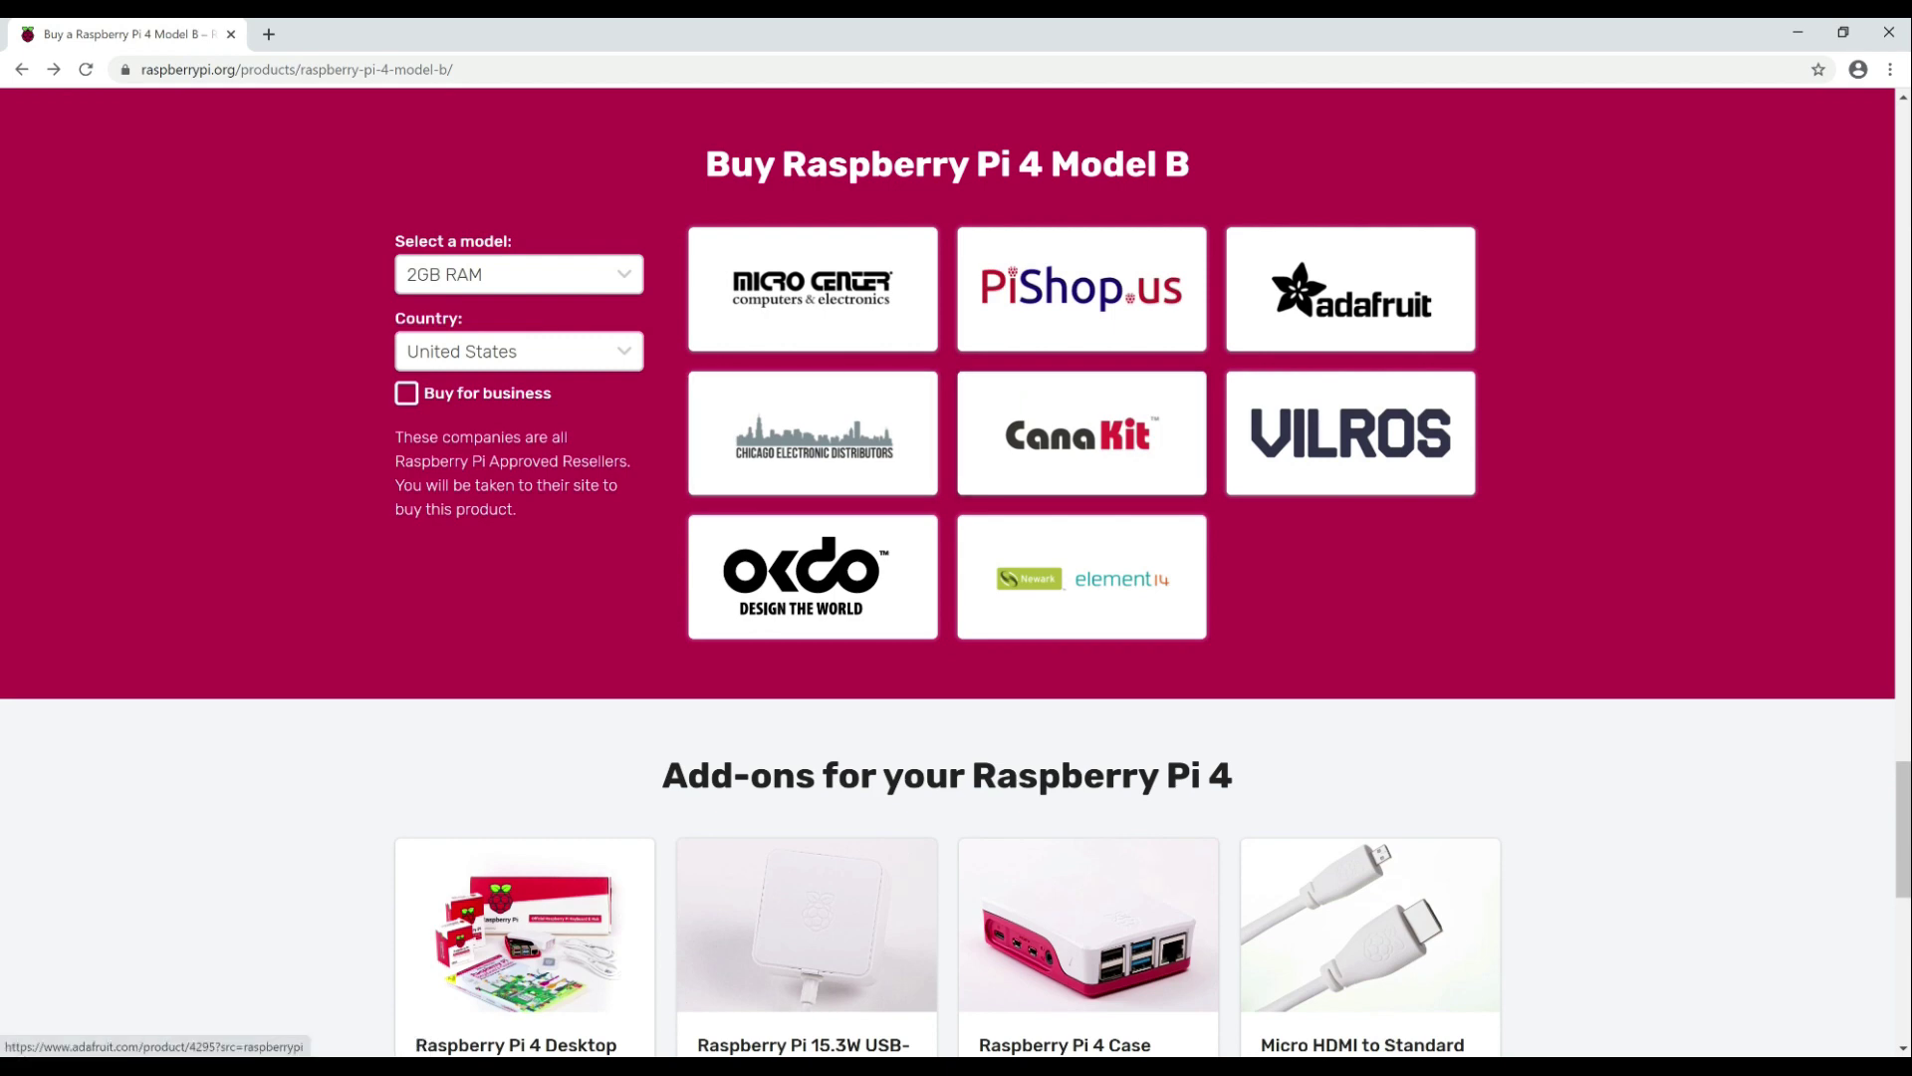
{"action": "left_click", "coordinate": [1351, 289]}
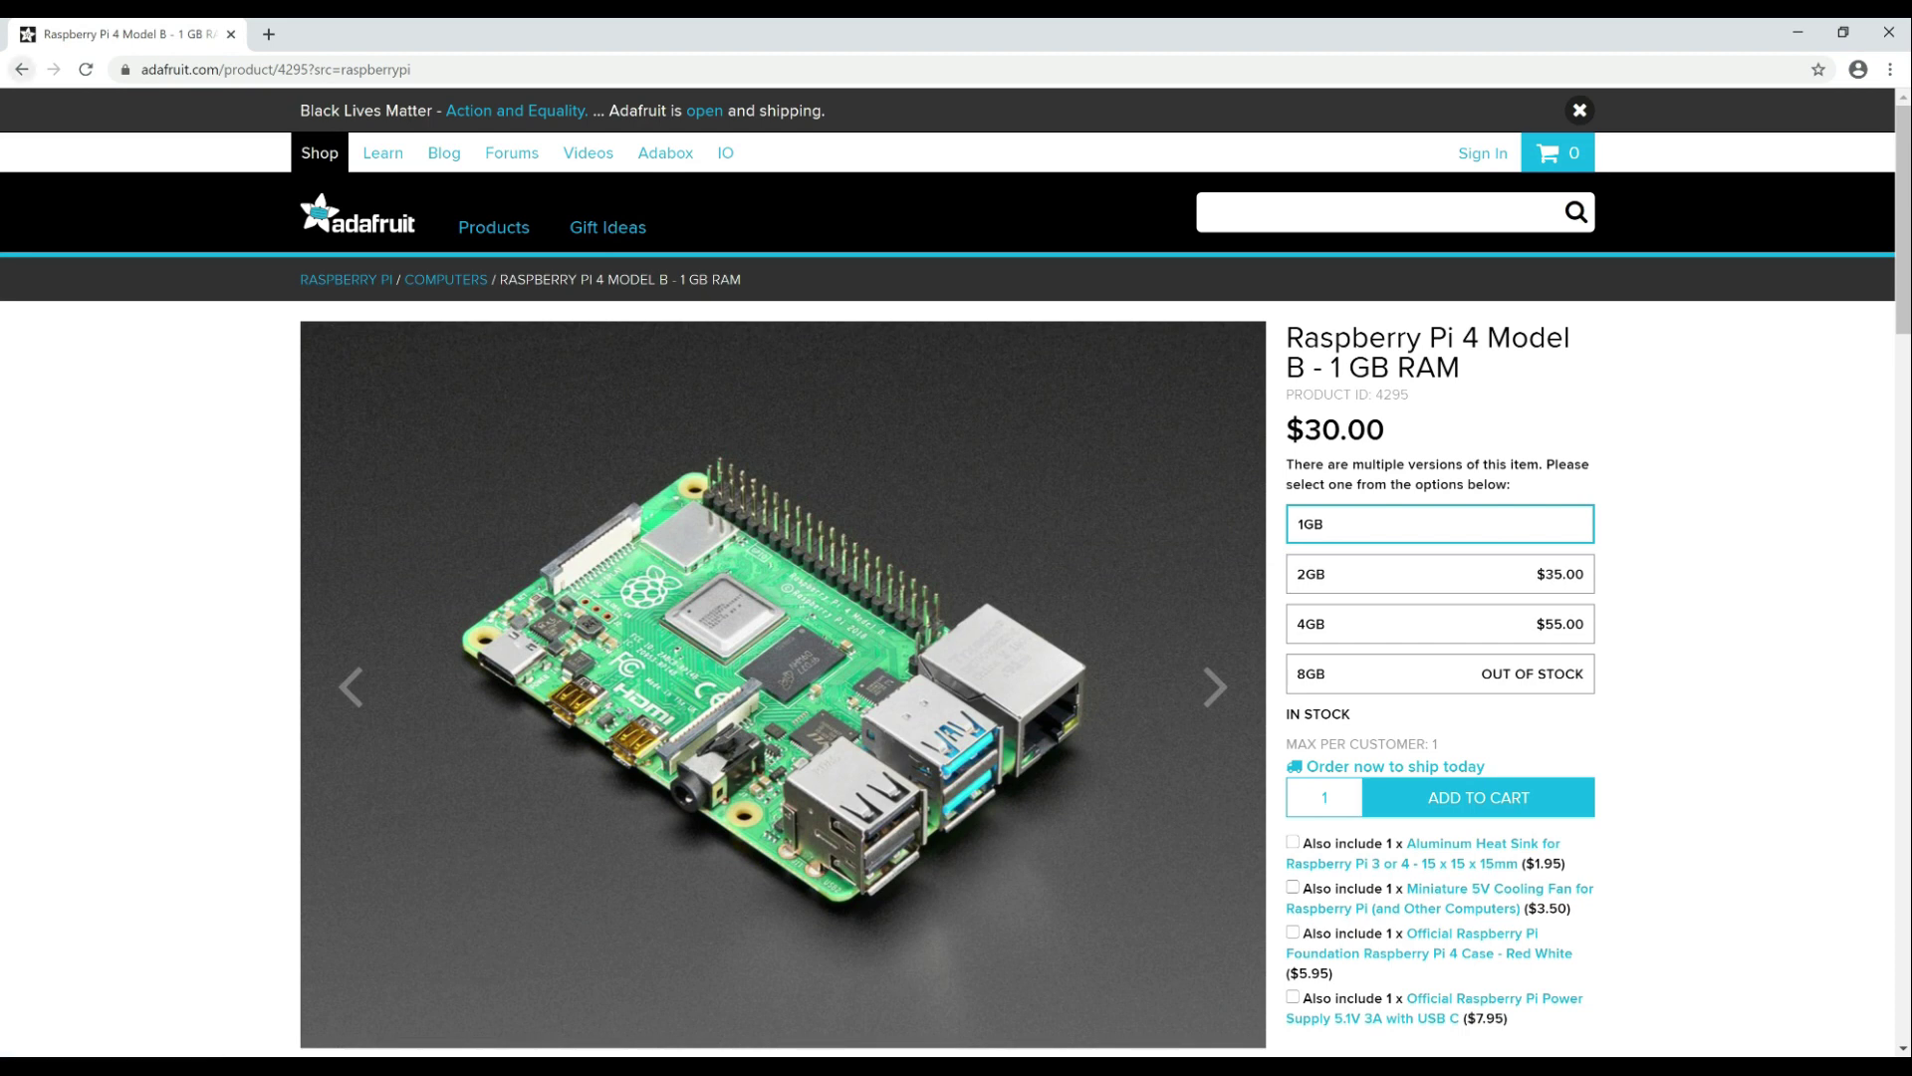
Step: Return to the reseller list and view CanaKit's Raspberry Pi 4 4GB listing
{"action": "key", "text": "alt+Left"}
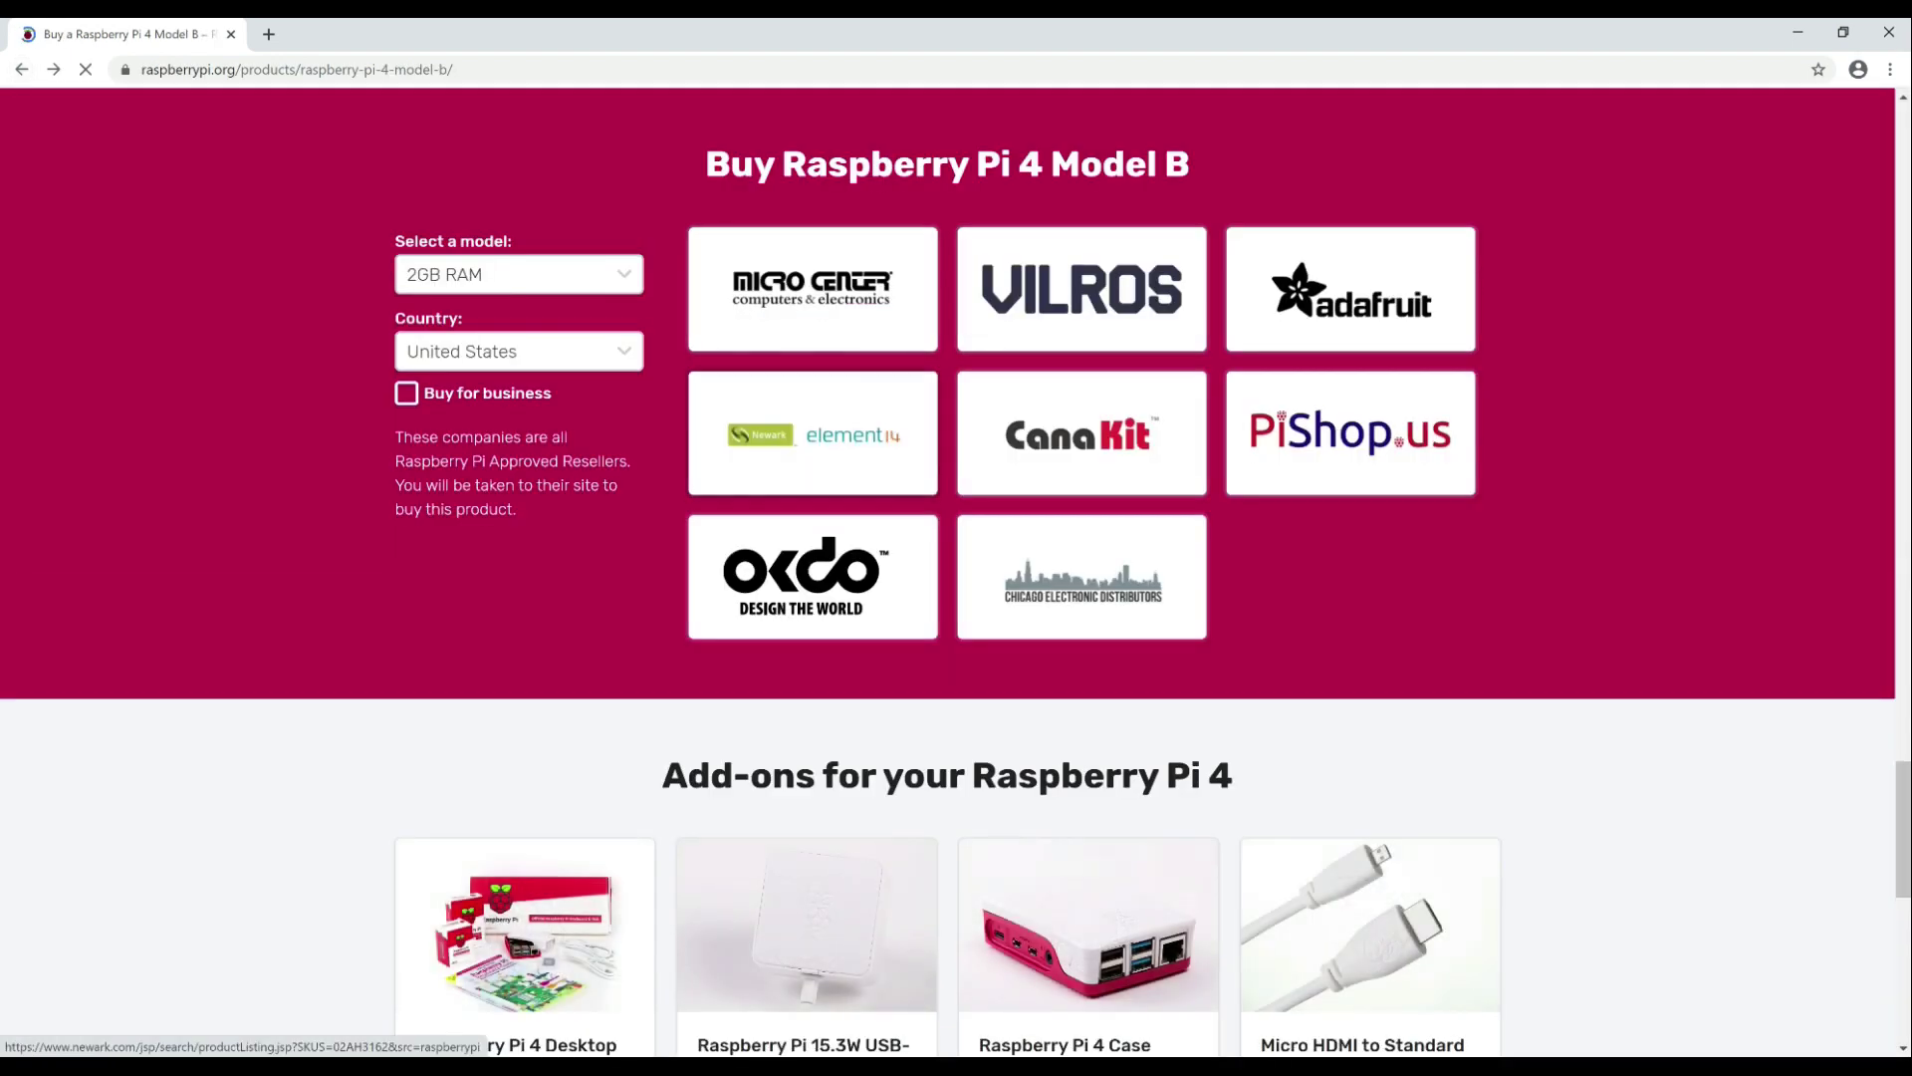
{"action": "left_click", "coordinate": [1082, 434]}
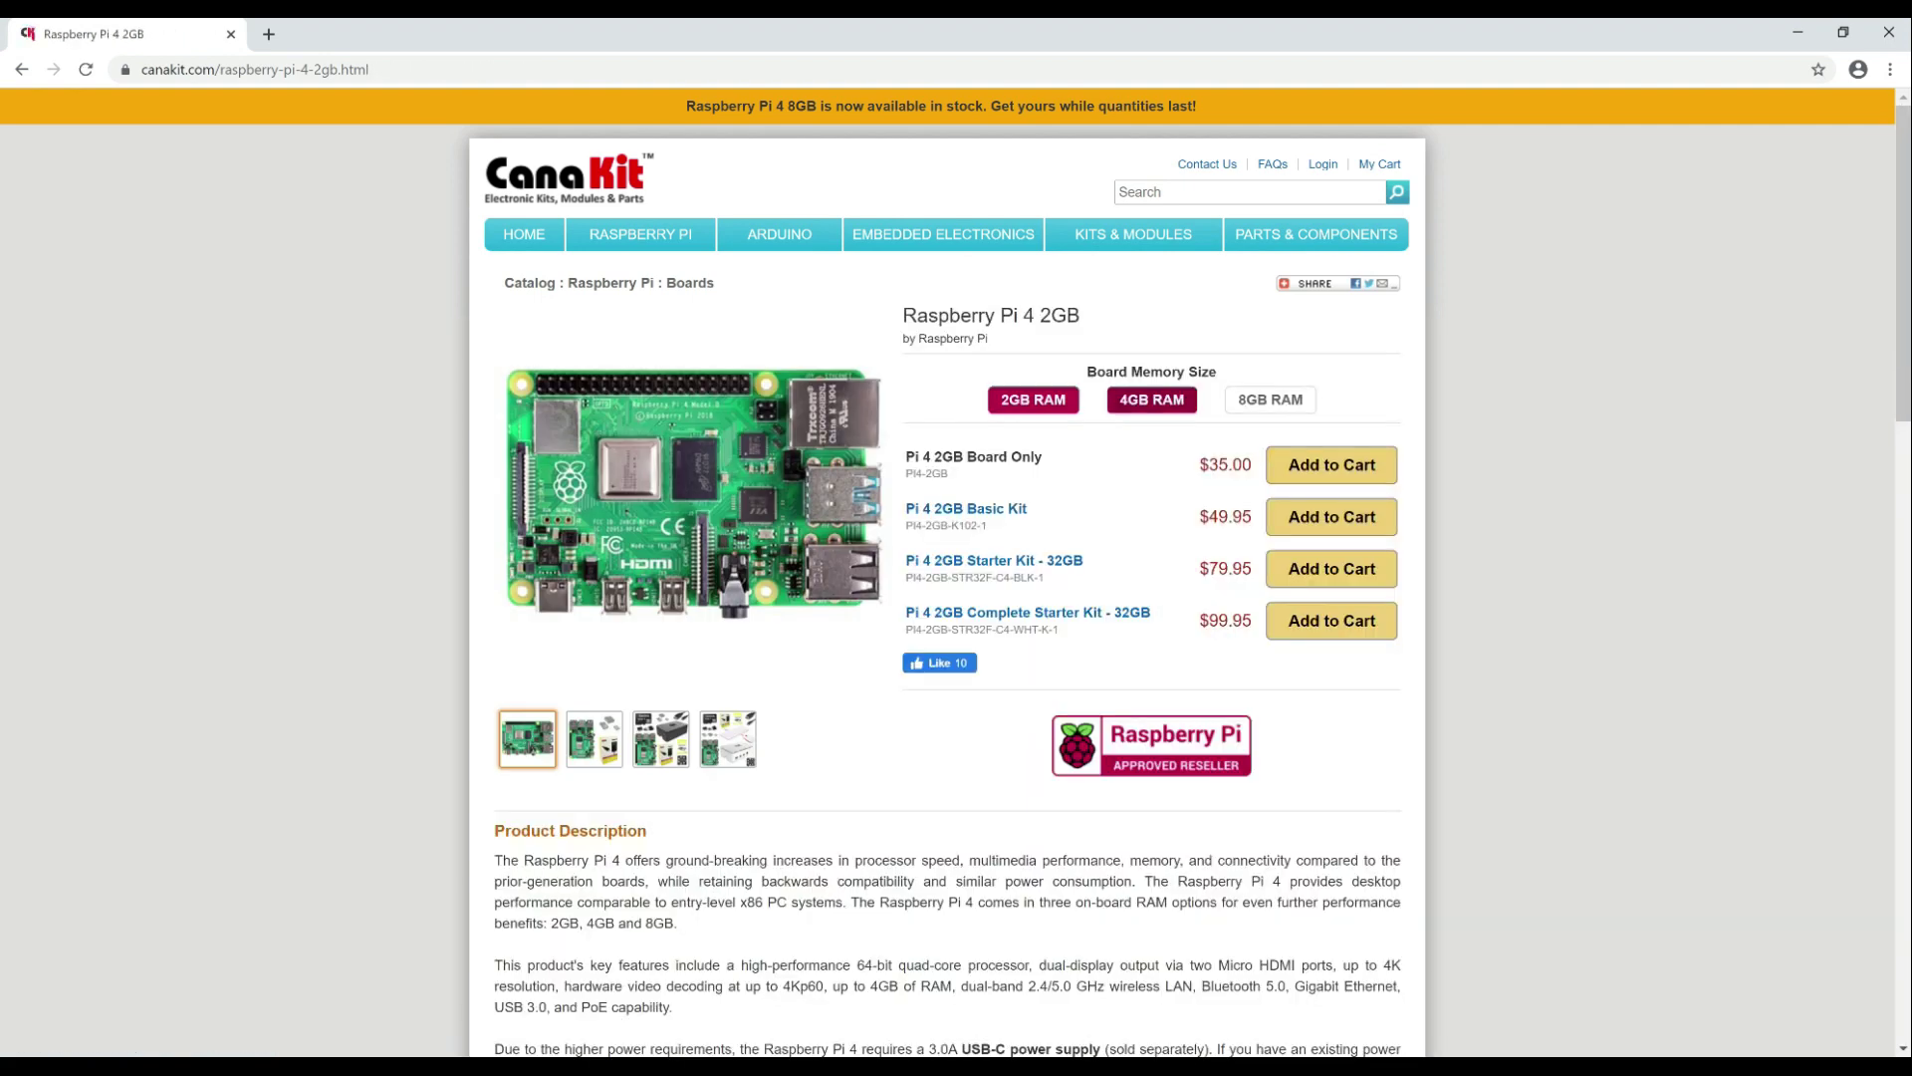
{"action": "left_click", "coordinate": [1151, 399]}
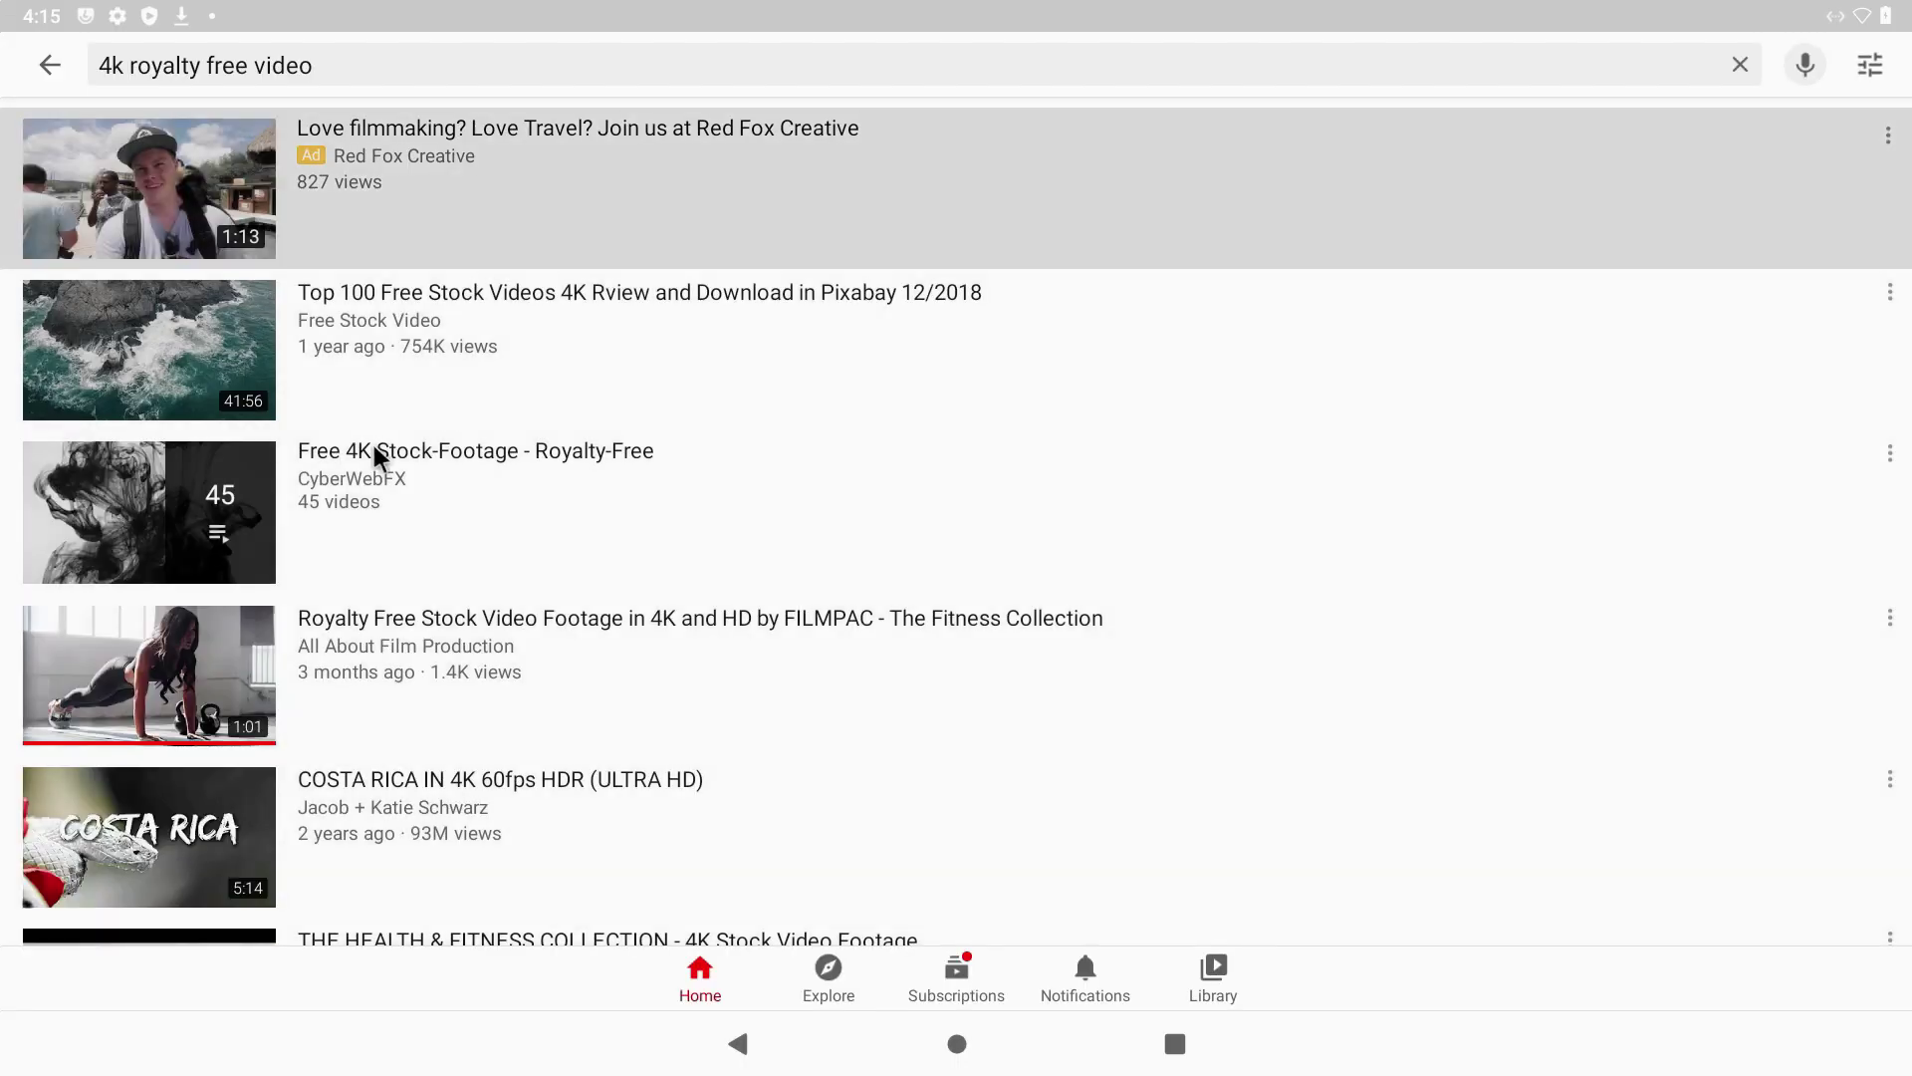
Step: Play the fitness video from the '4k royalty free video' YouTube results
{"action": "left_click", "coordinate": [225, 628]}
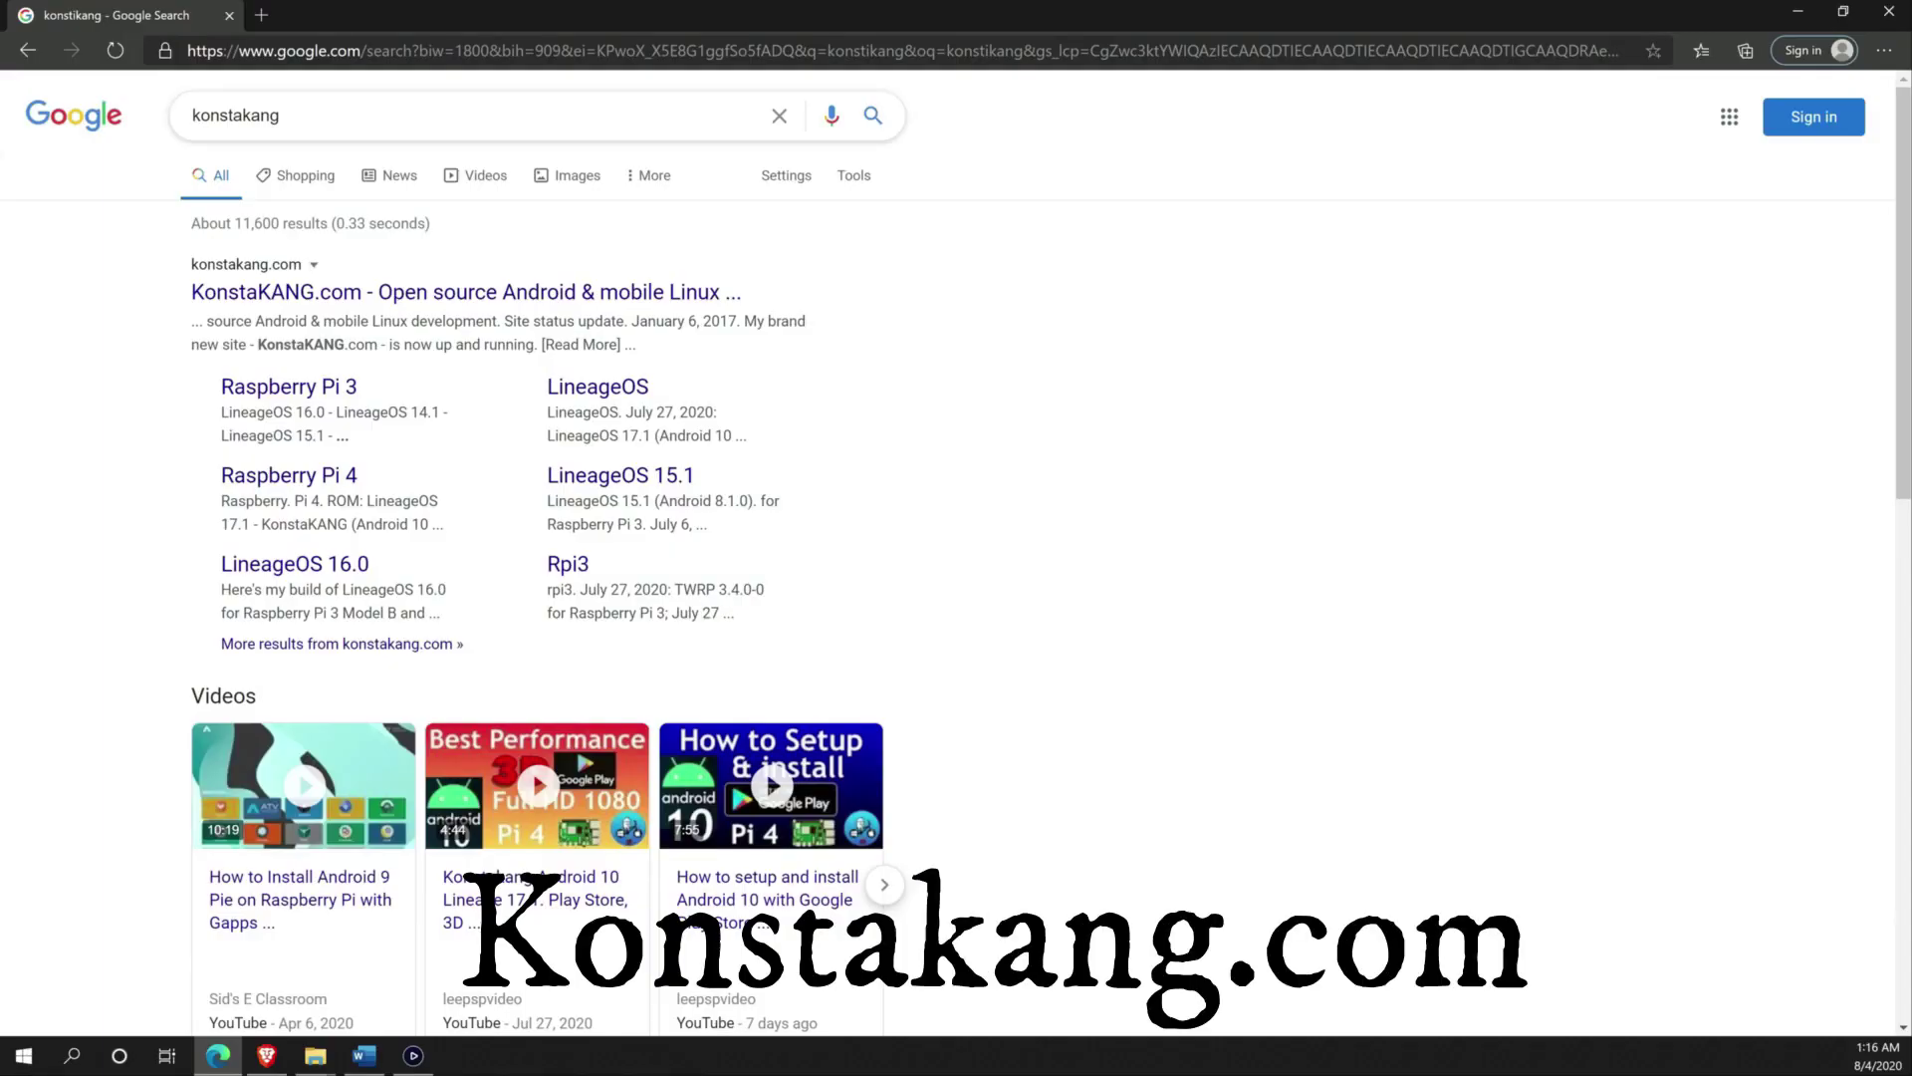
Step: Open KonstaKANG.com from the konstakang results and go to its Raspberry Pi 4 device page
{"action": "triple_click", "coordinate": [235, 116]}
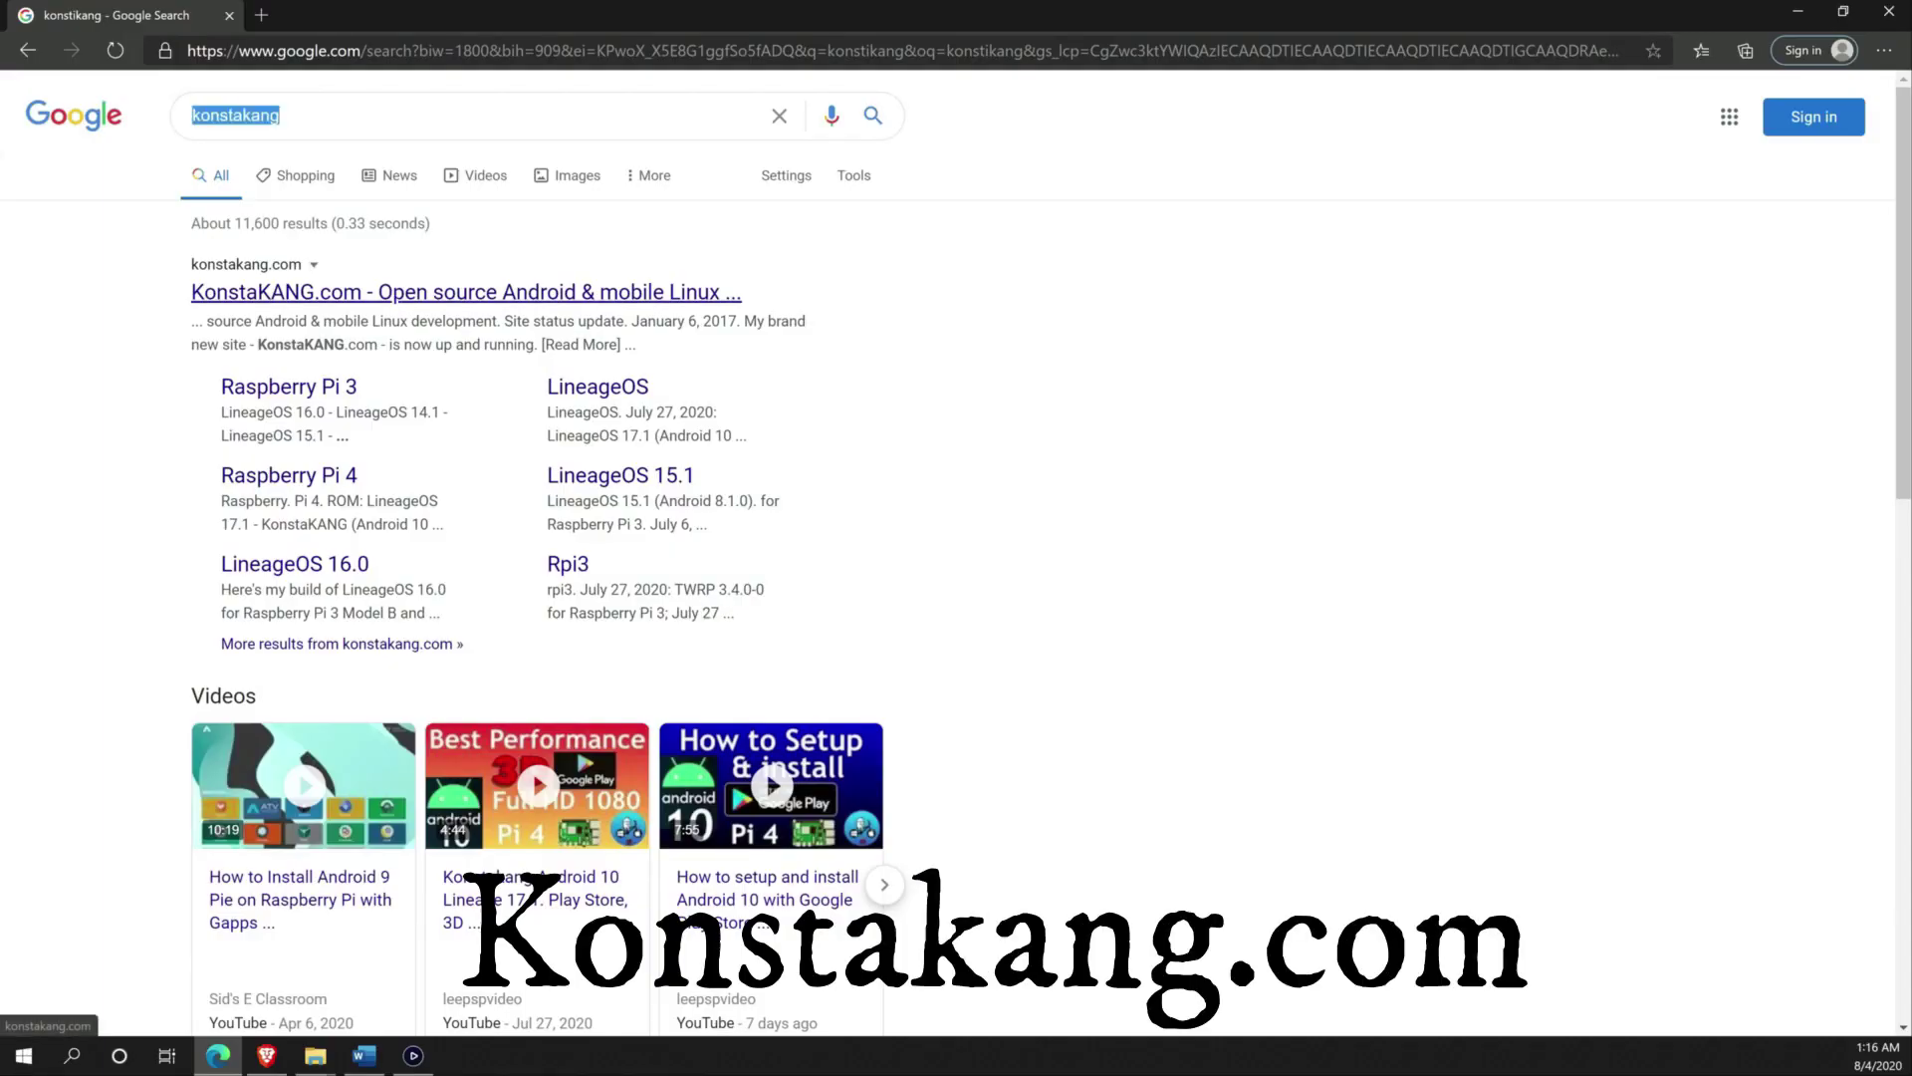
{"action": "left_click", "coordinate": [466, 291]}
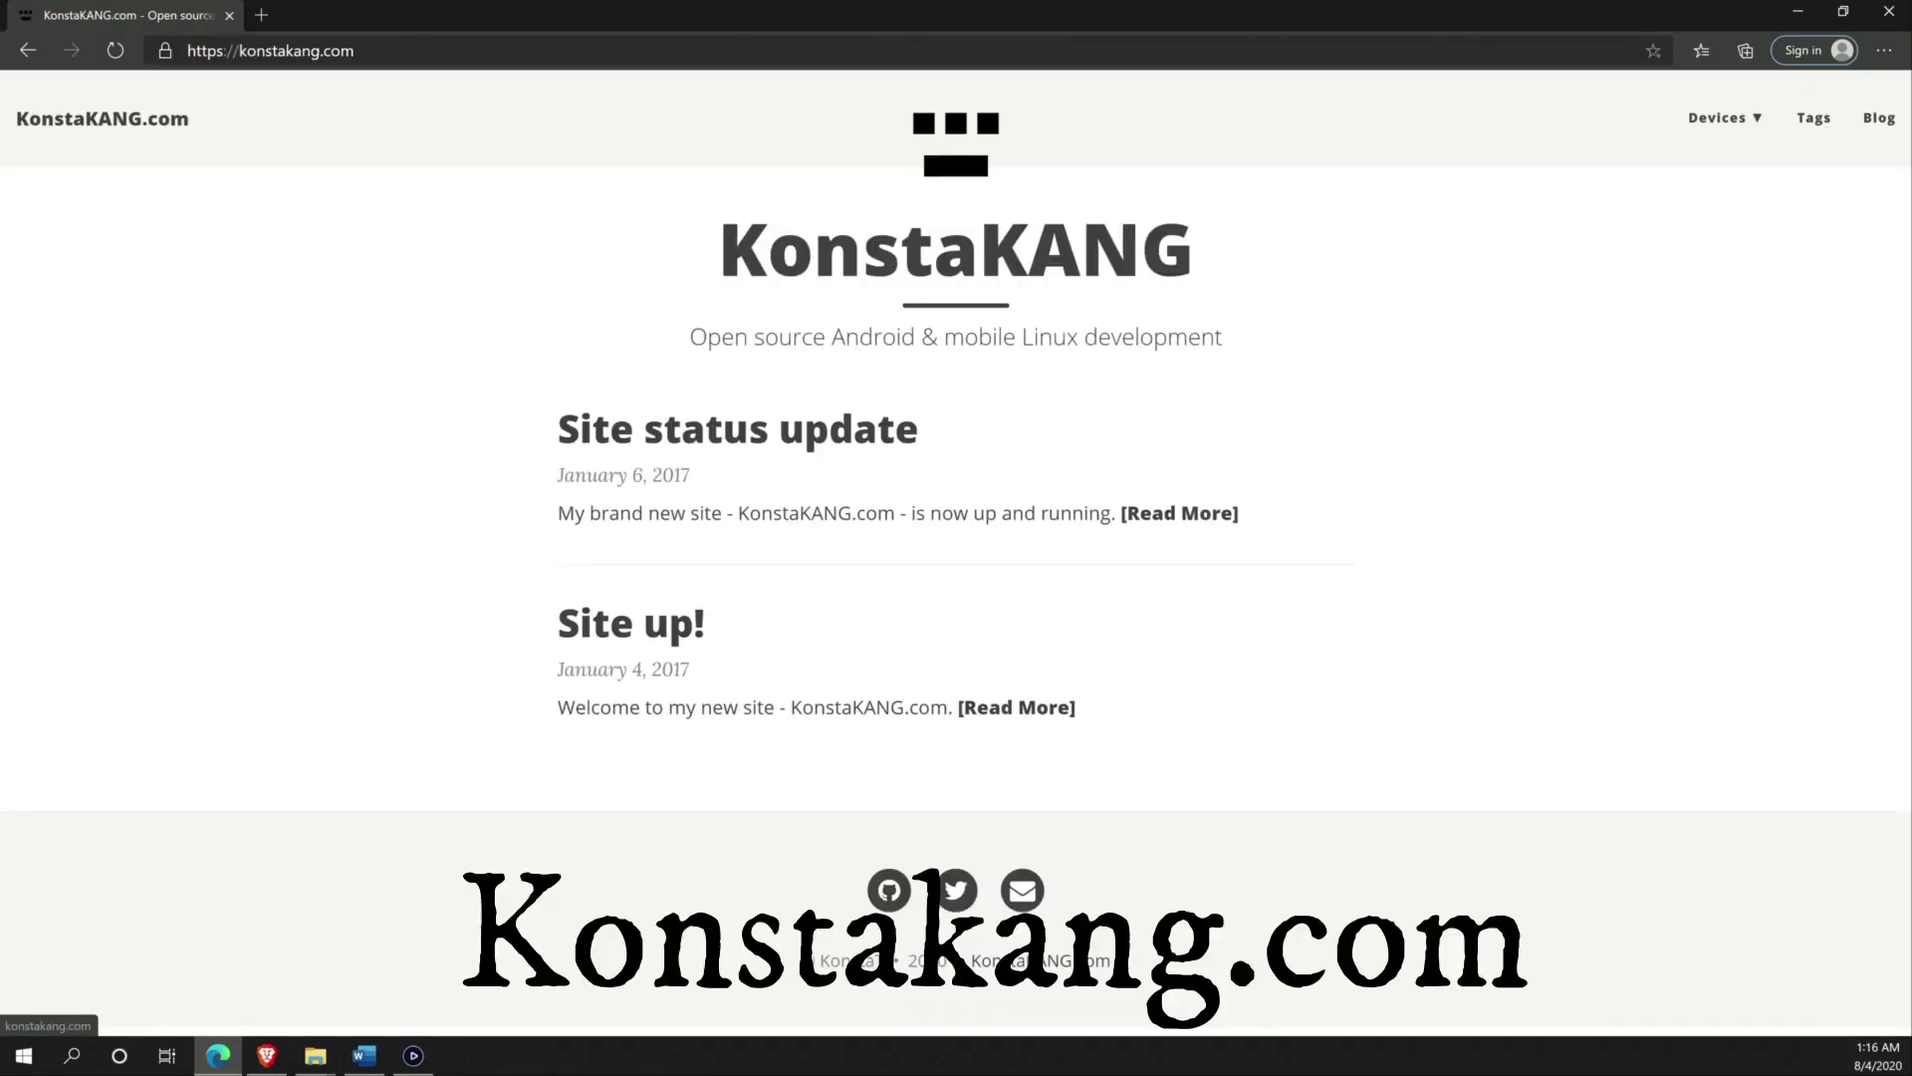
{"action": "left_click", "coordinate": [1723, 117]}
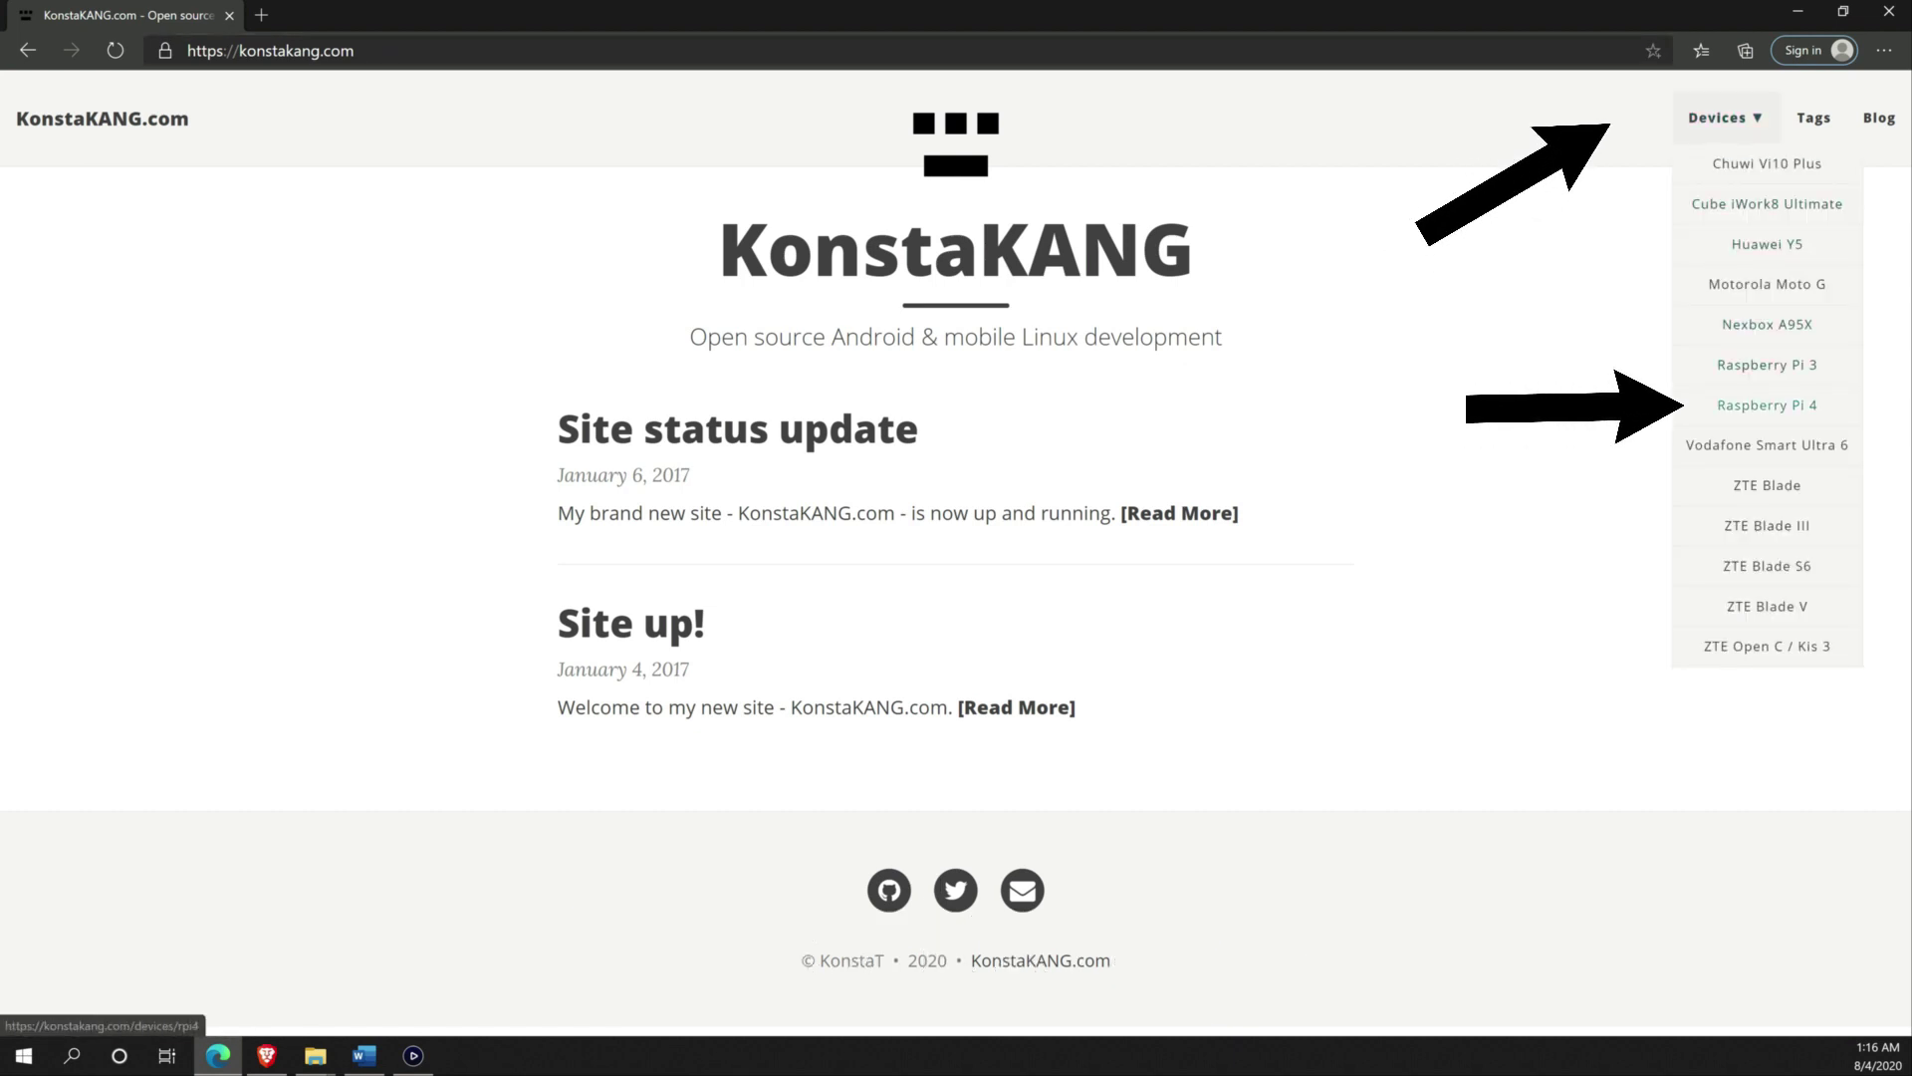
{"action": "left_click", "coordinate": [1767, 404]}
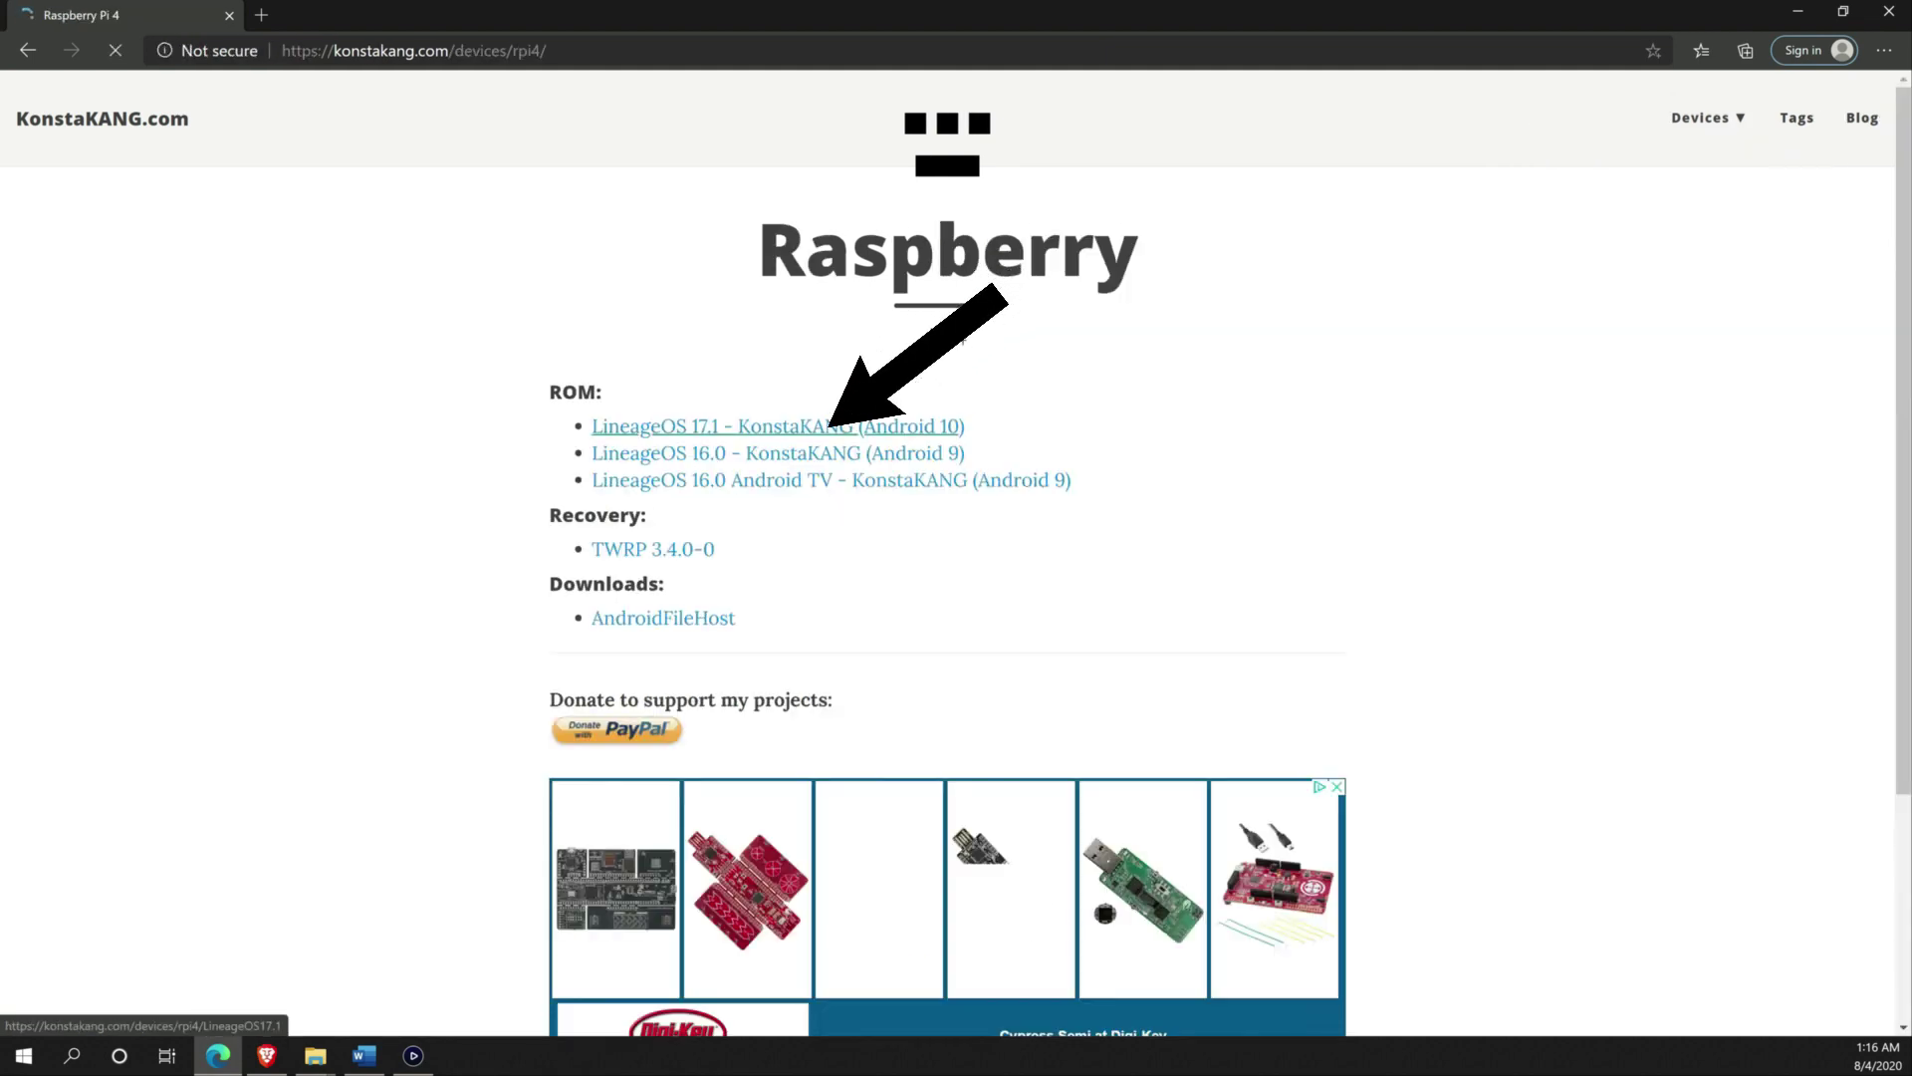
Step: Open the LineageOS 17.1 build page and scroll down to the androidfilehost link
{"action": "left_click", "coordinate": [847, 426]}
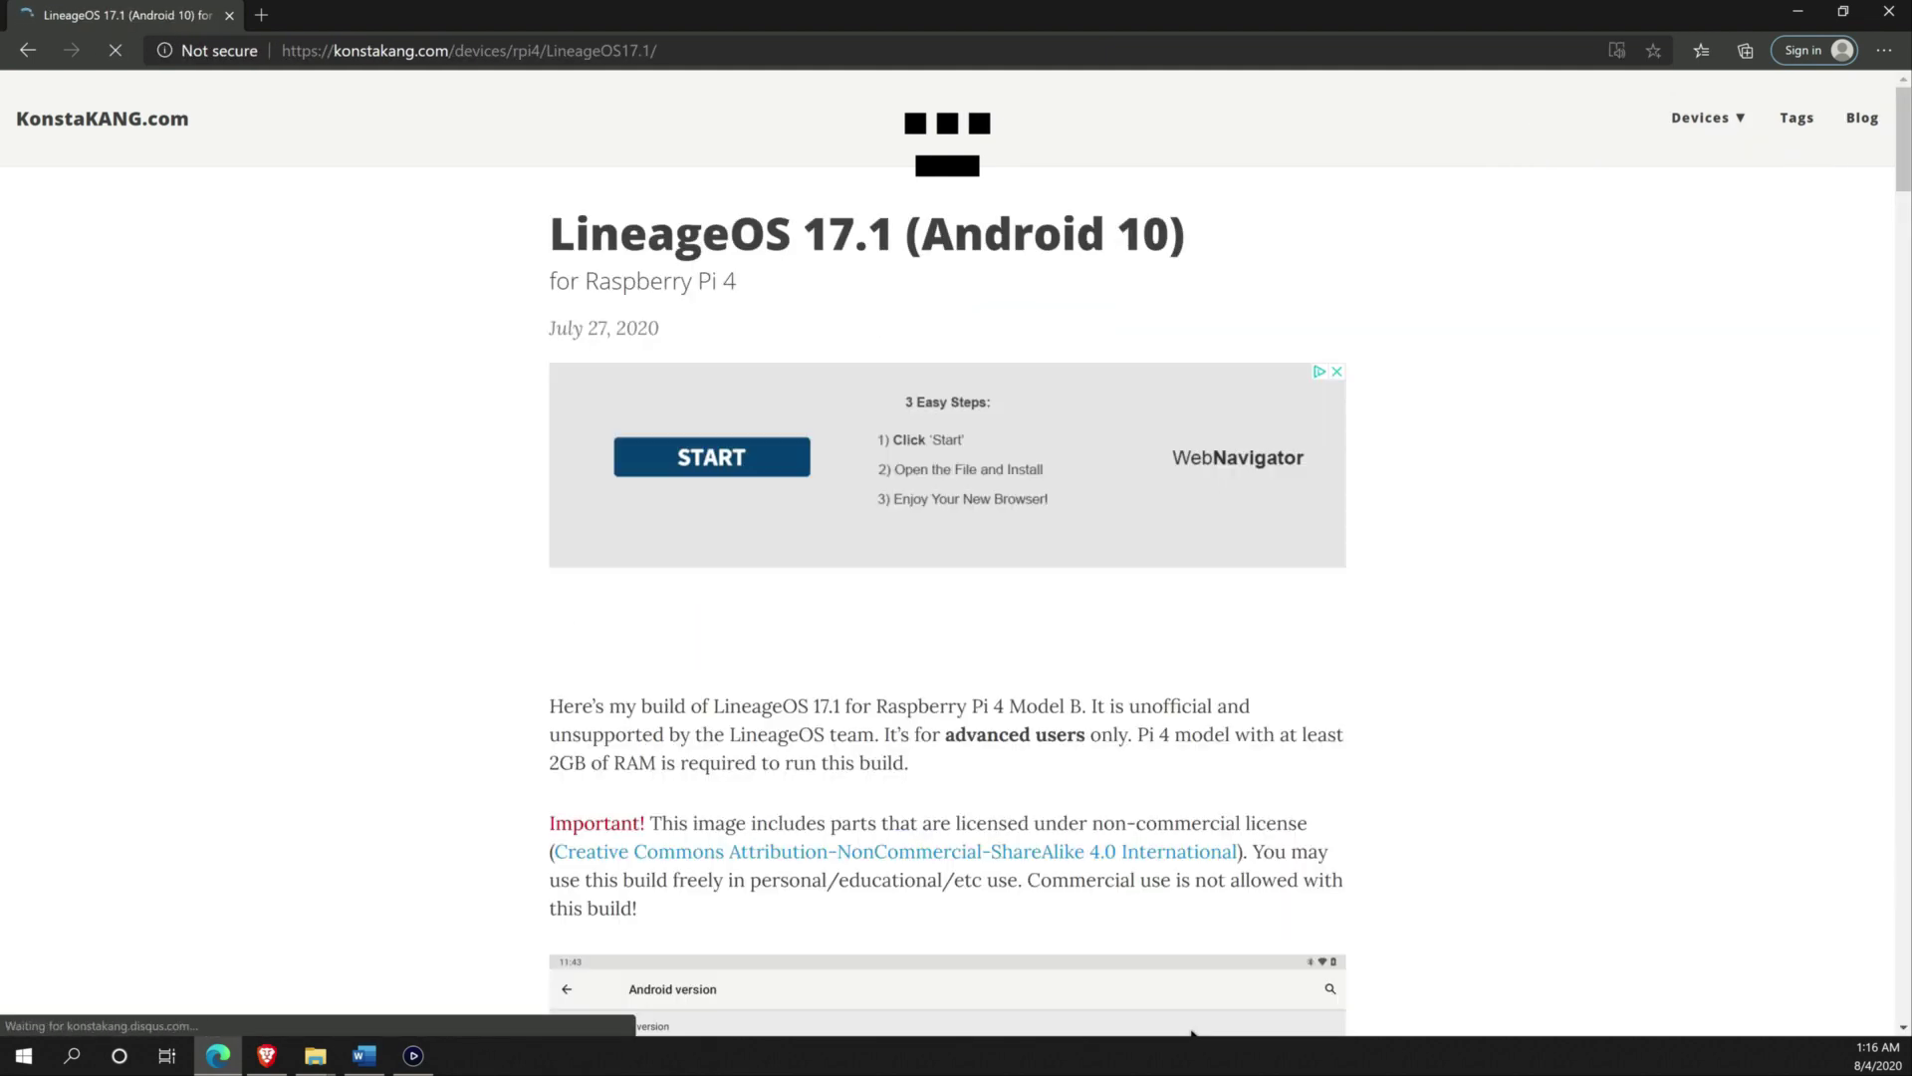
{"action": "scroll", "coordinate": [957, 563], "scroll_direction": "down", "scroll_amount": 5}
{"action": "scroll", "coordinate": [1192, 552], "scroll_direction": "down", "scroll_amount": 5}
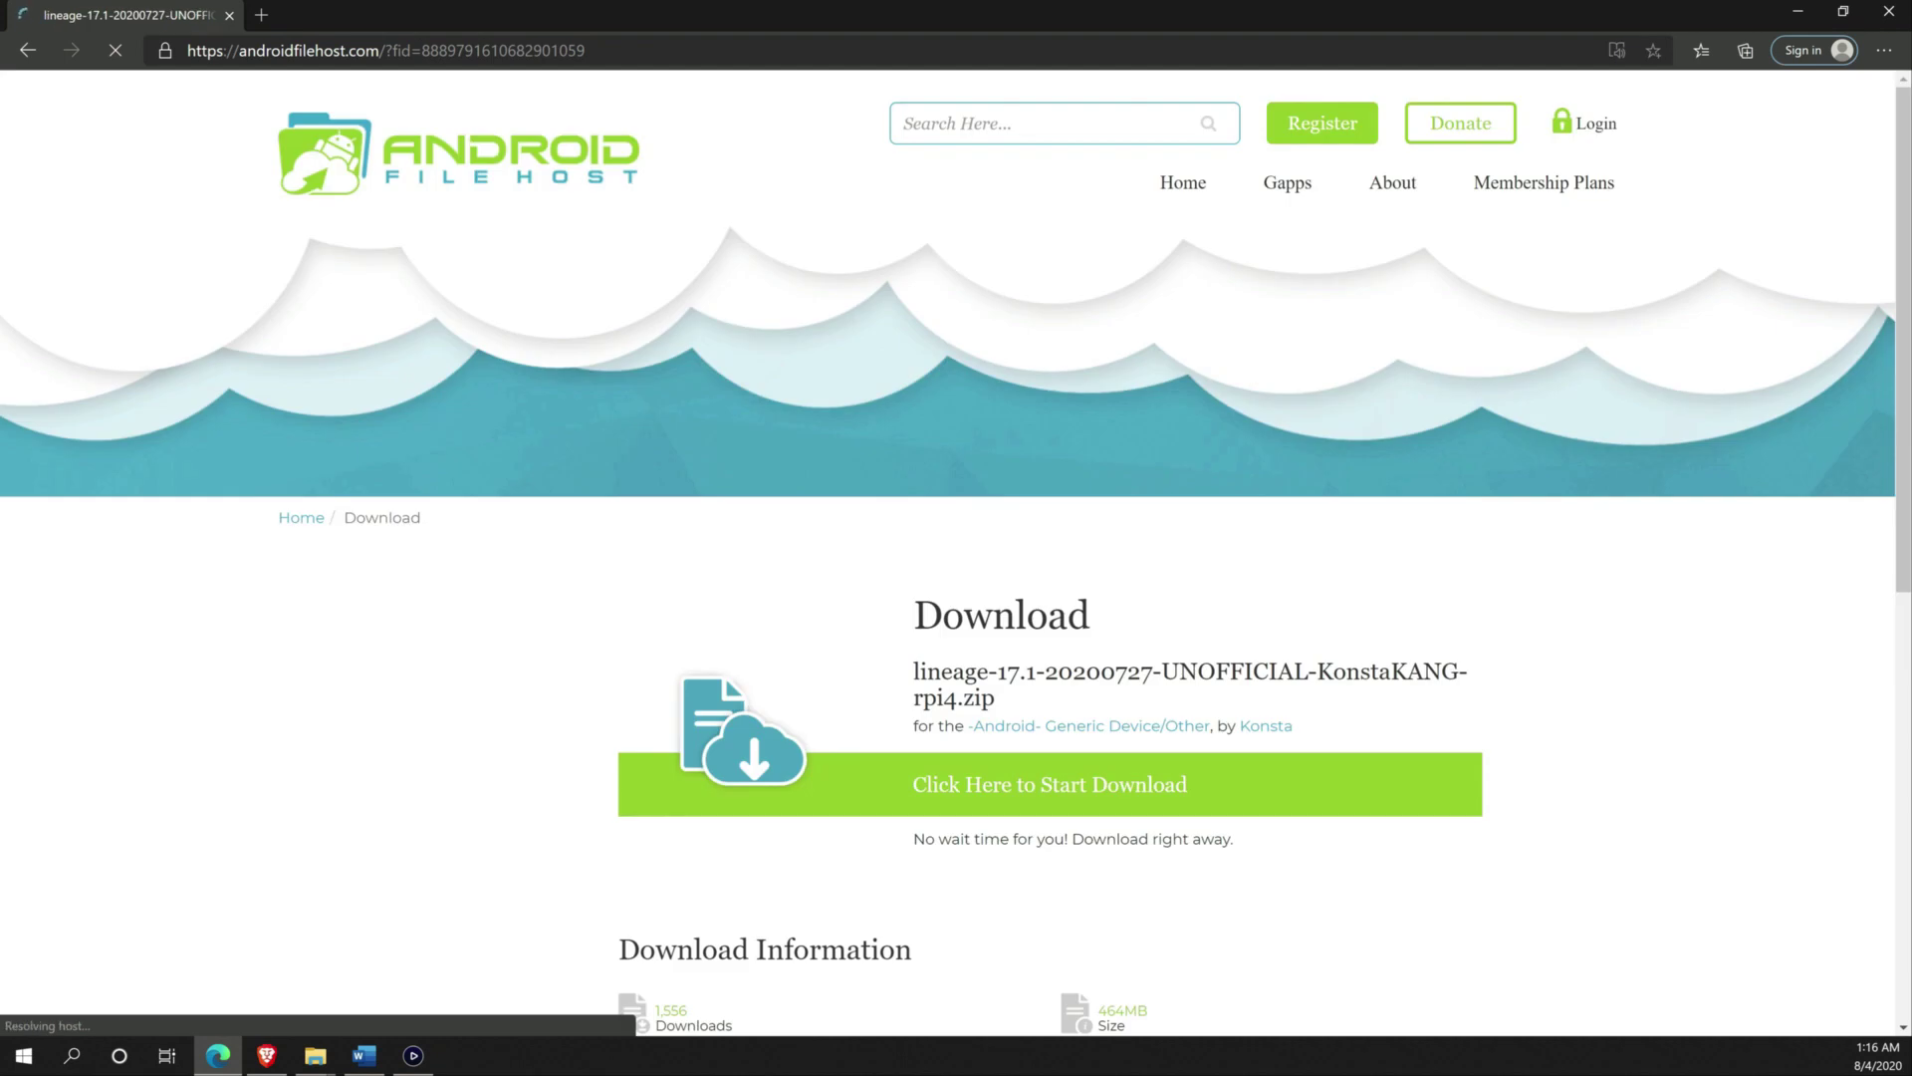
Step: Start downloading lineage-17.1-20200727-UNOFFICIAL-KonstaKANG-rpi4.zip and show it in the Downloads folder
{"action": "scroll", "coordinate": [956, 546], "scroll_direction": "down", "scroll_amount": 3}
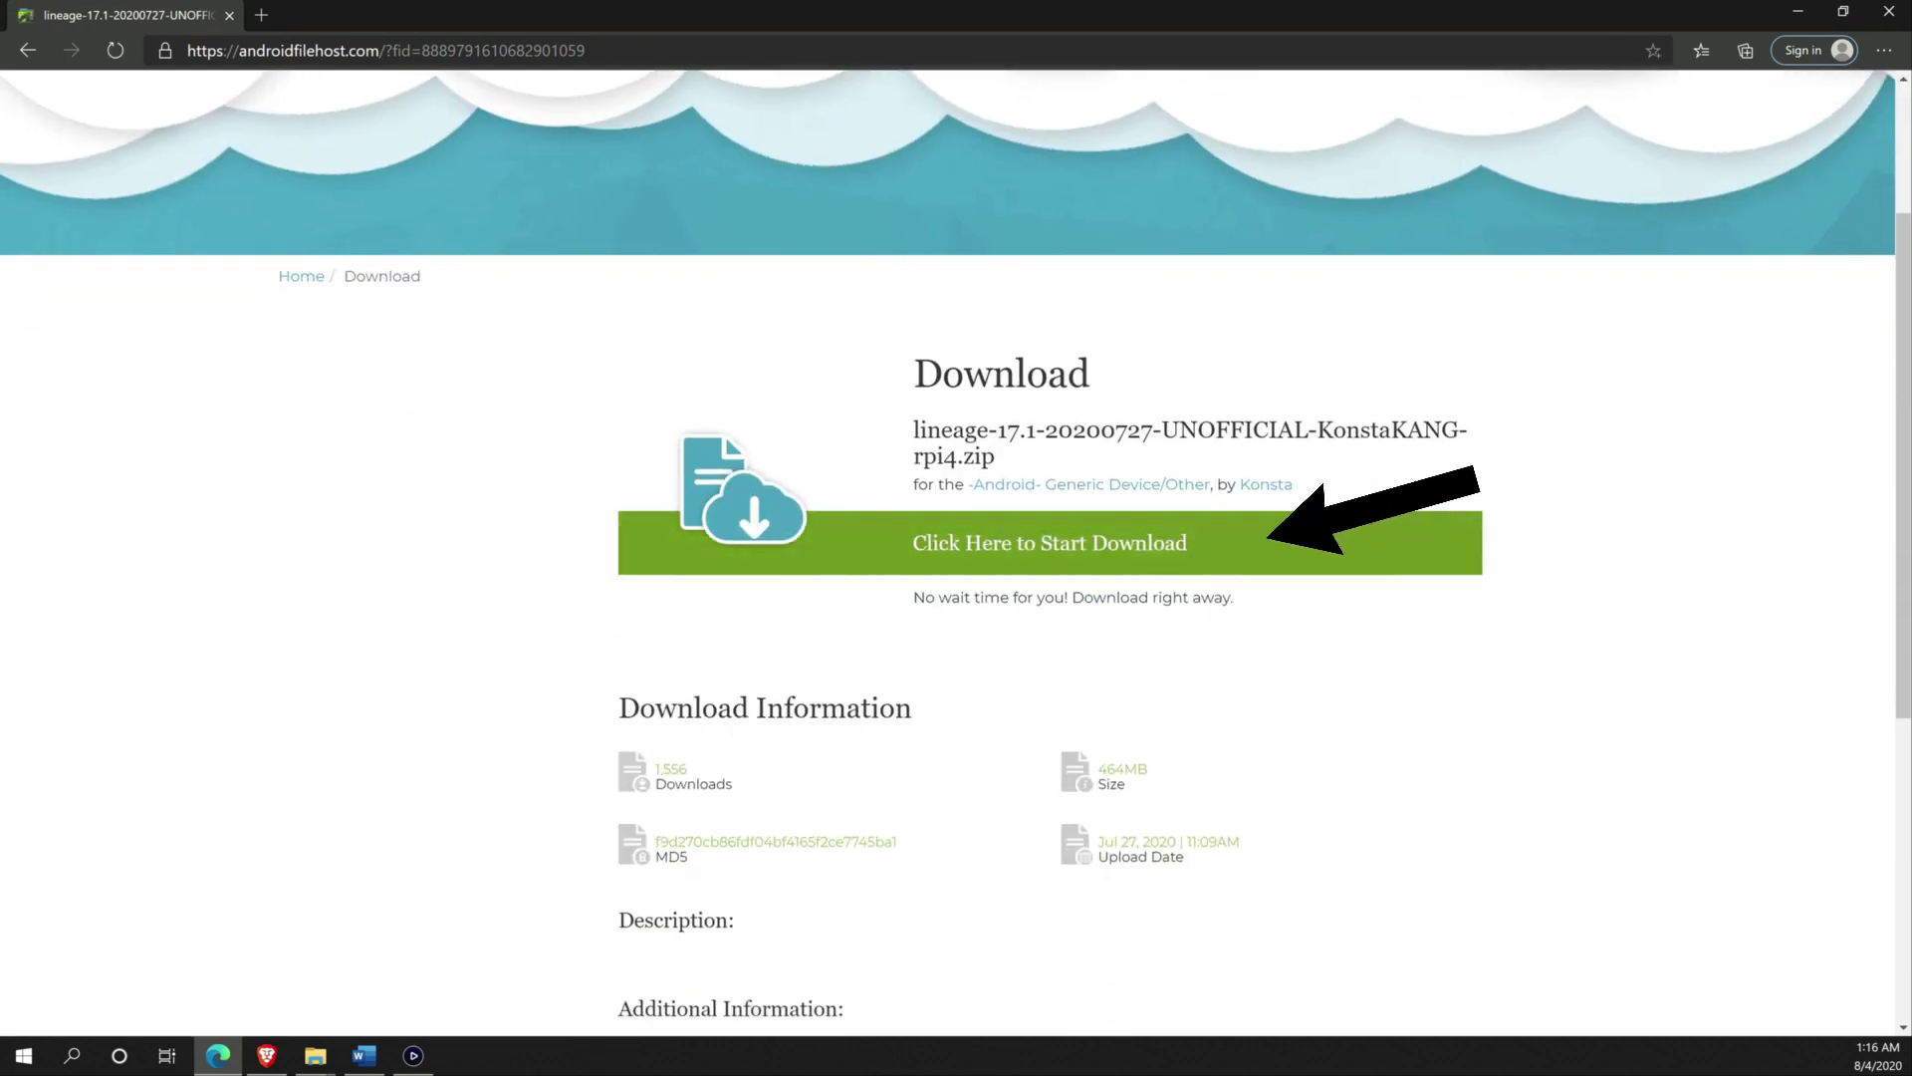
{"action": "left_click", "coordinate": [1050, 543]}
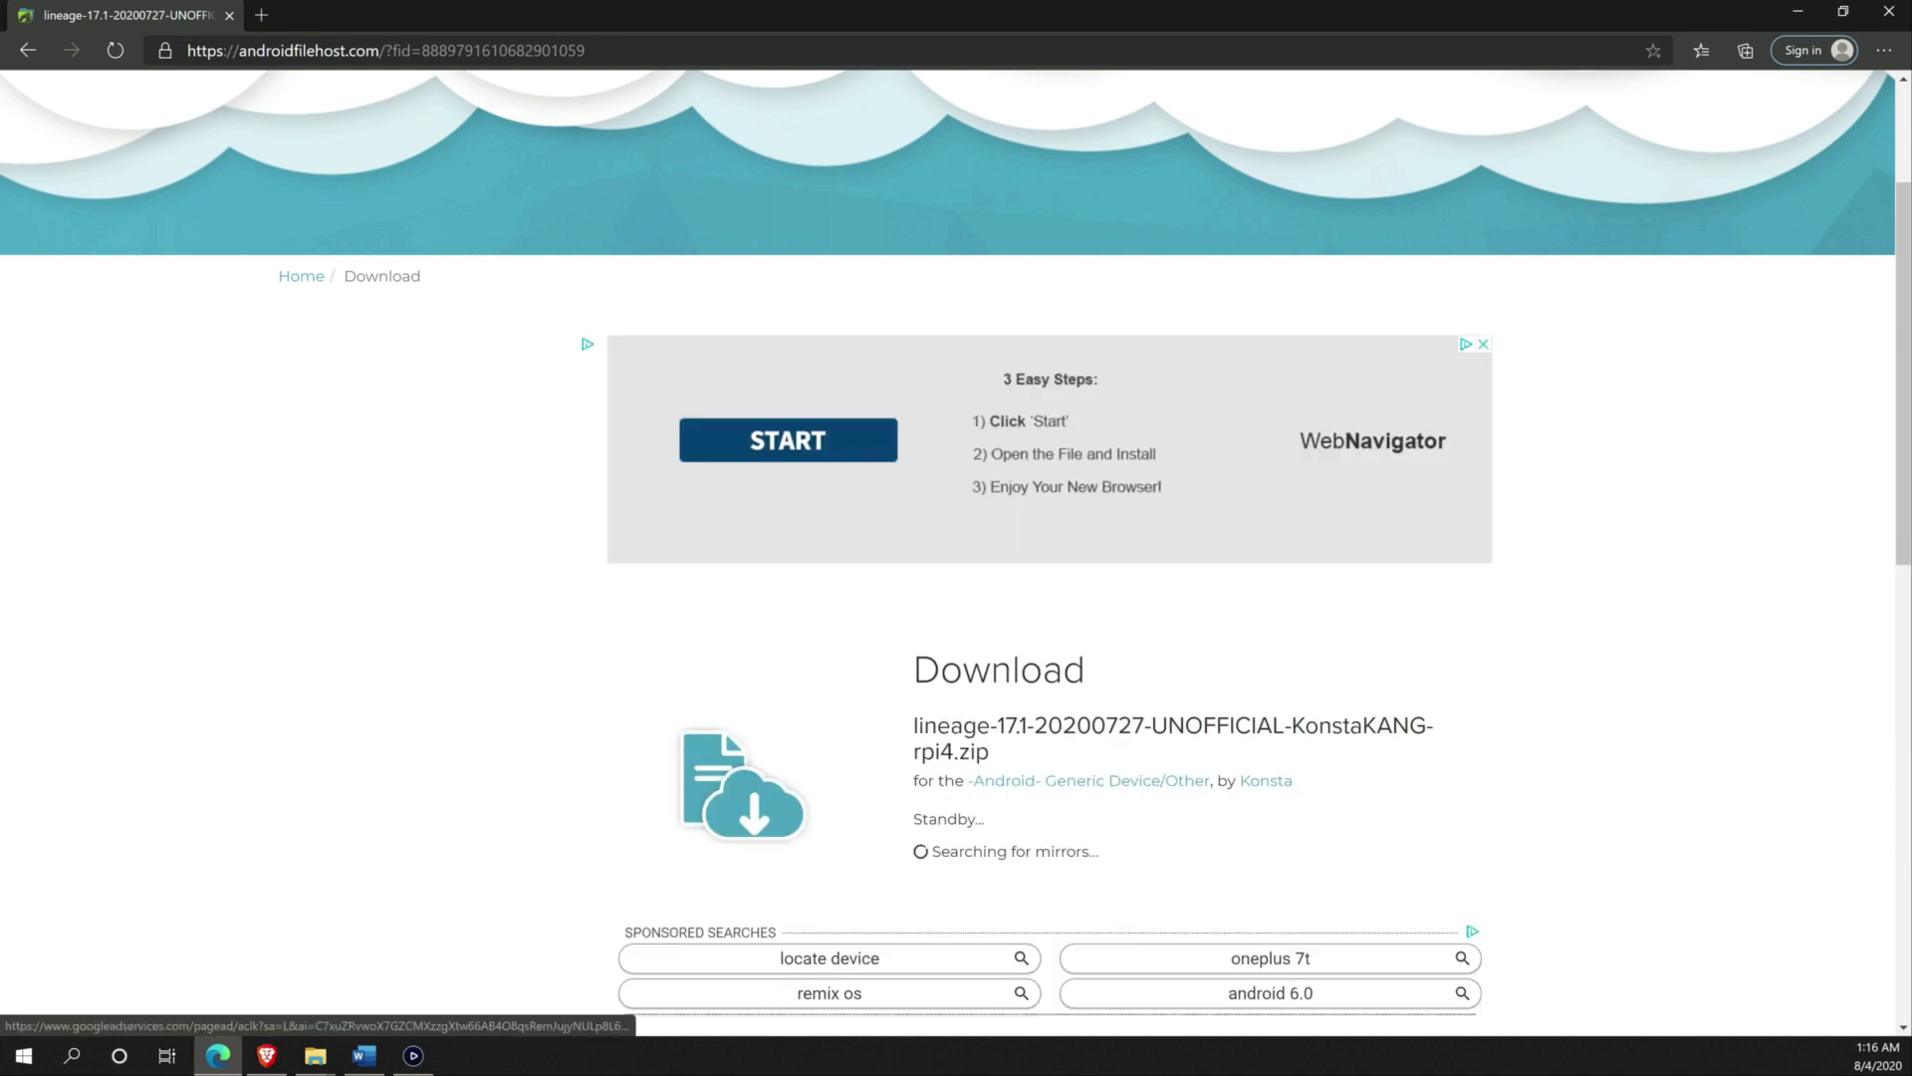
{"action": "scroll", "coordinate": [956, 546], "scroll_direction": "down", "scroll_amount": 3}
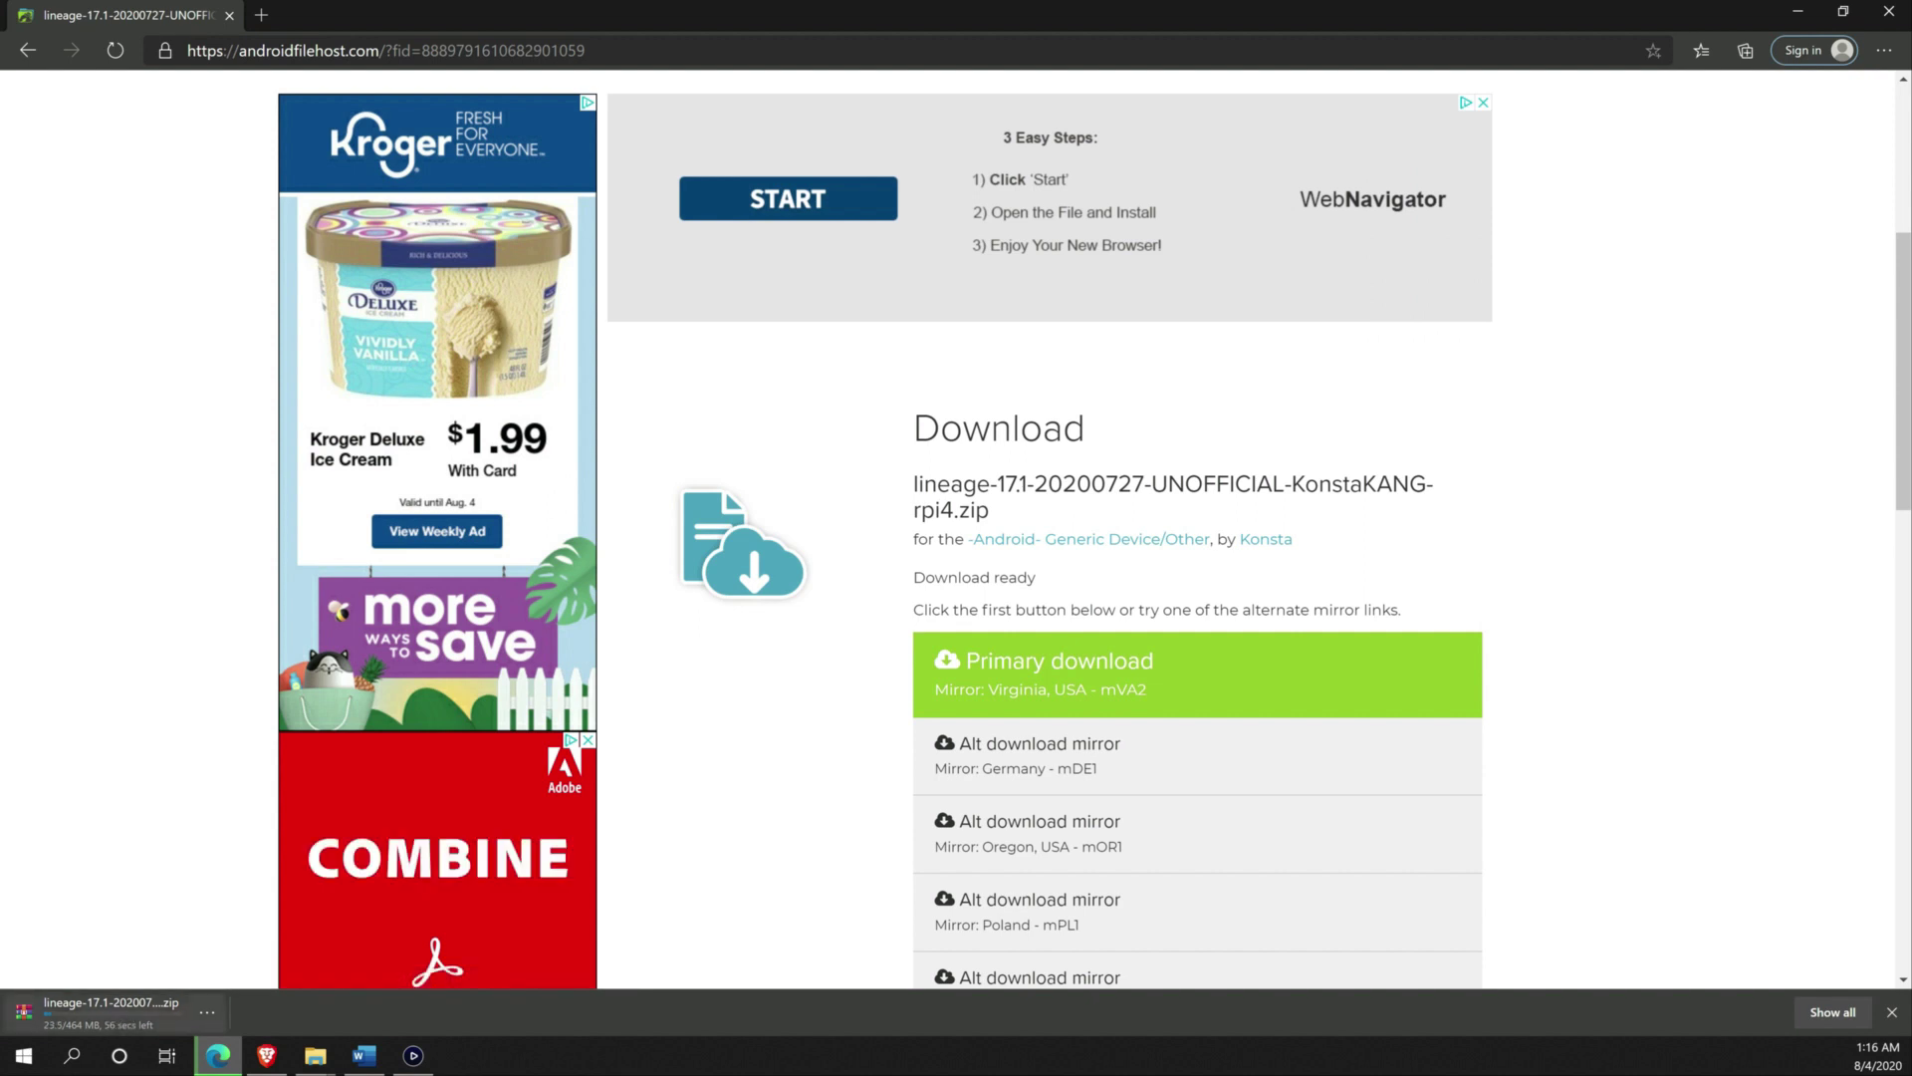
{"action": "left_click", "coordinate": [207, 1012]}
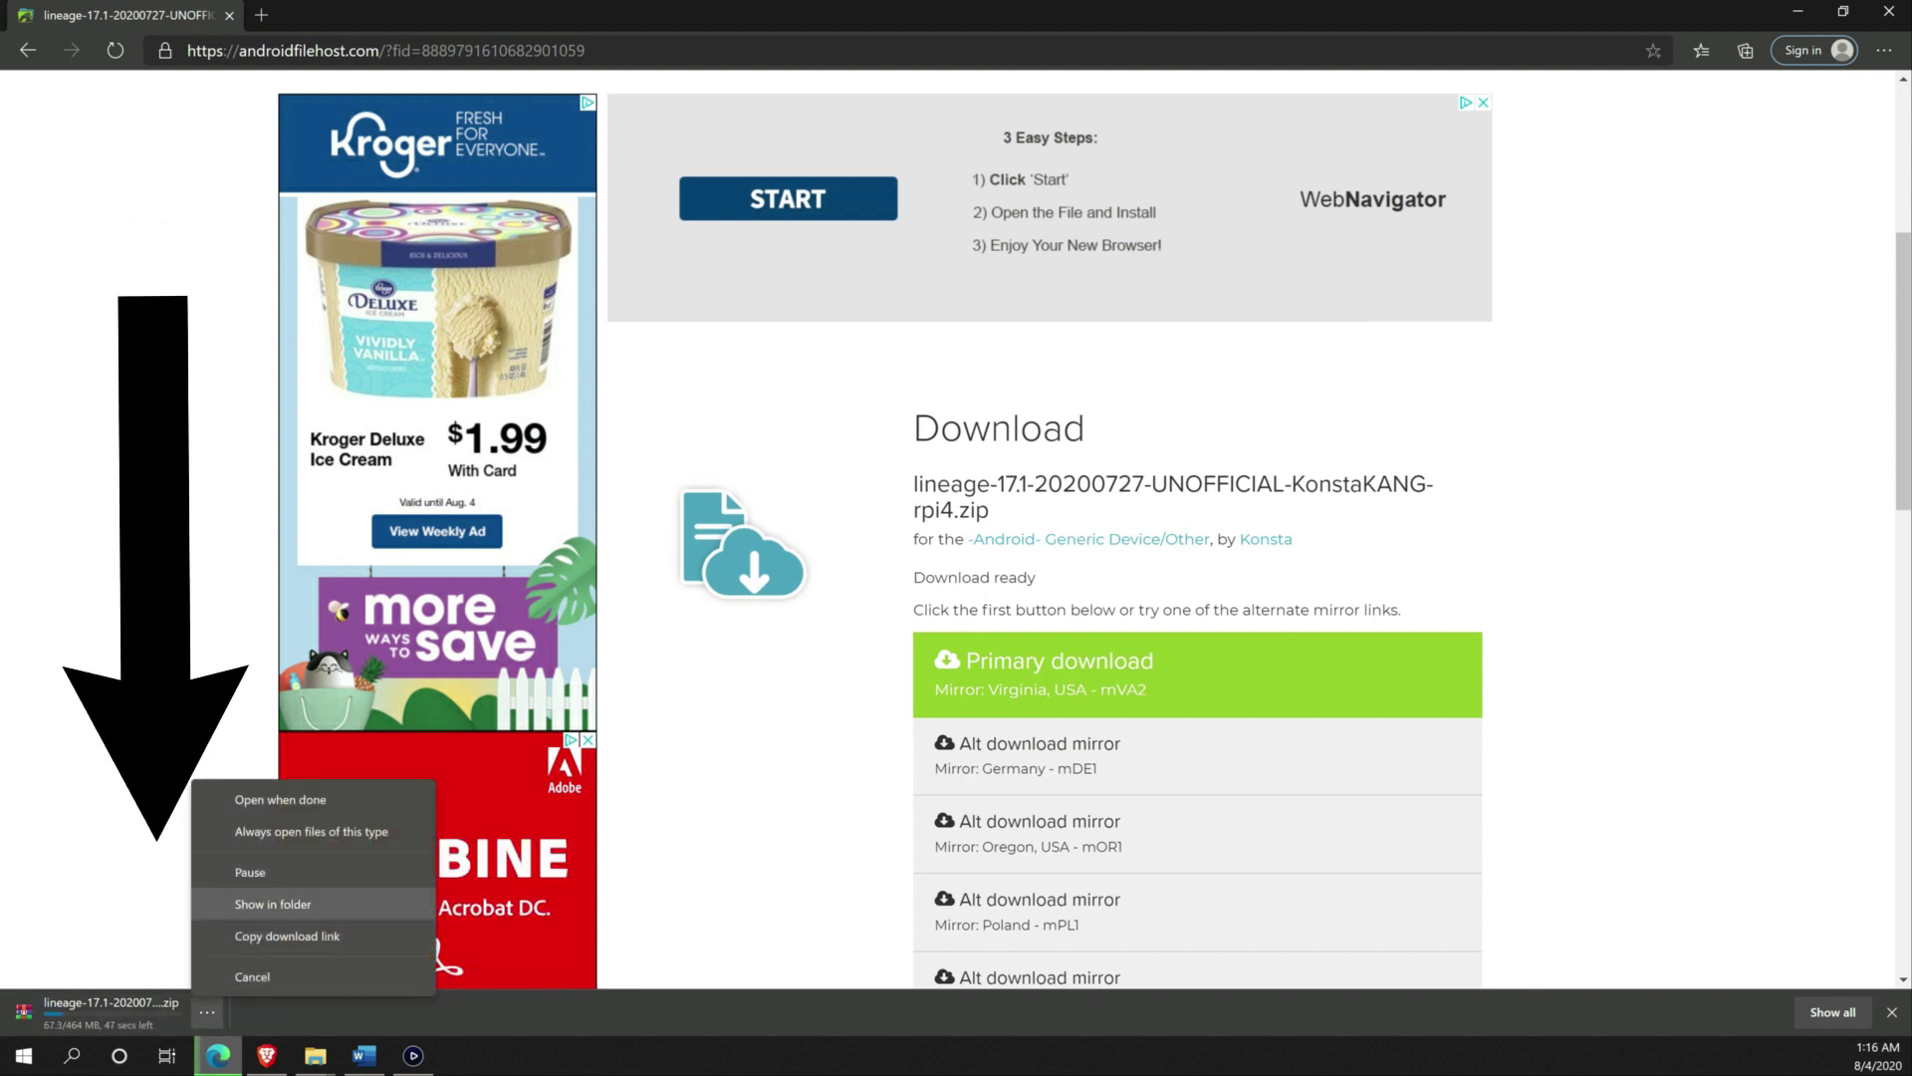
{"action": "left_click", "coordinate": [272, 904]}
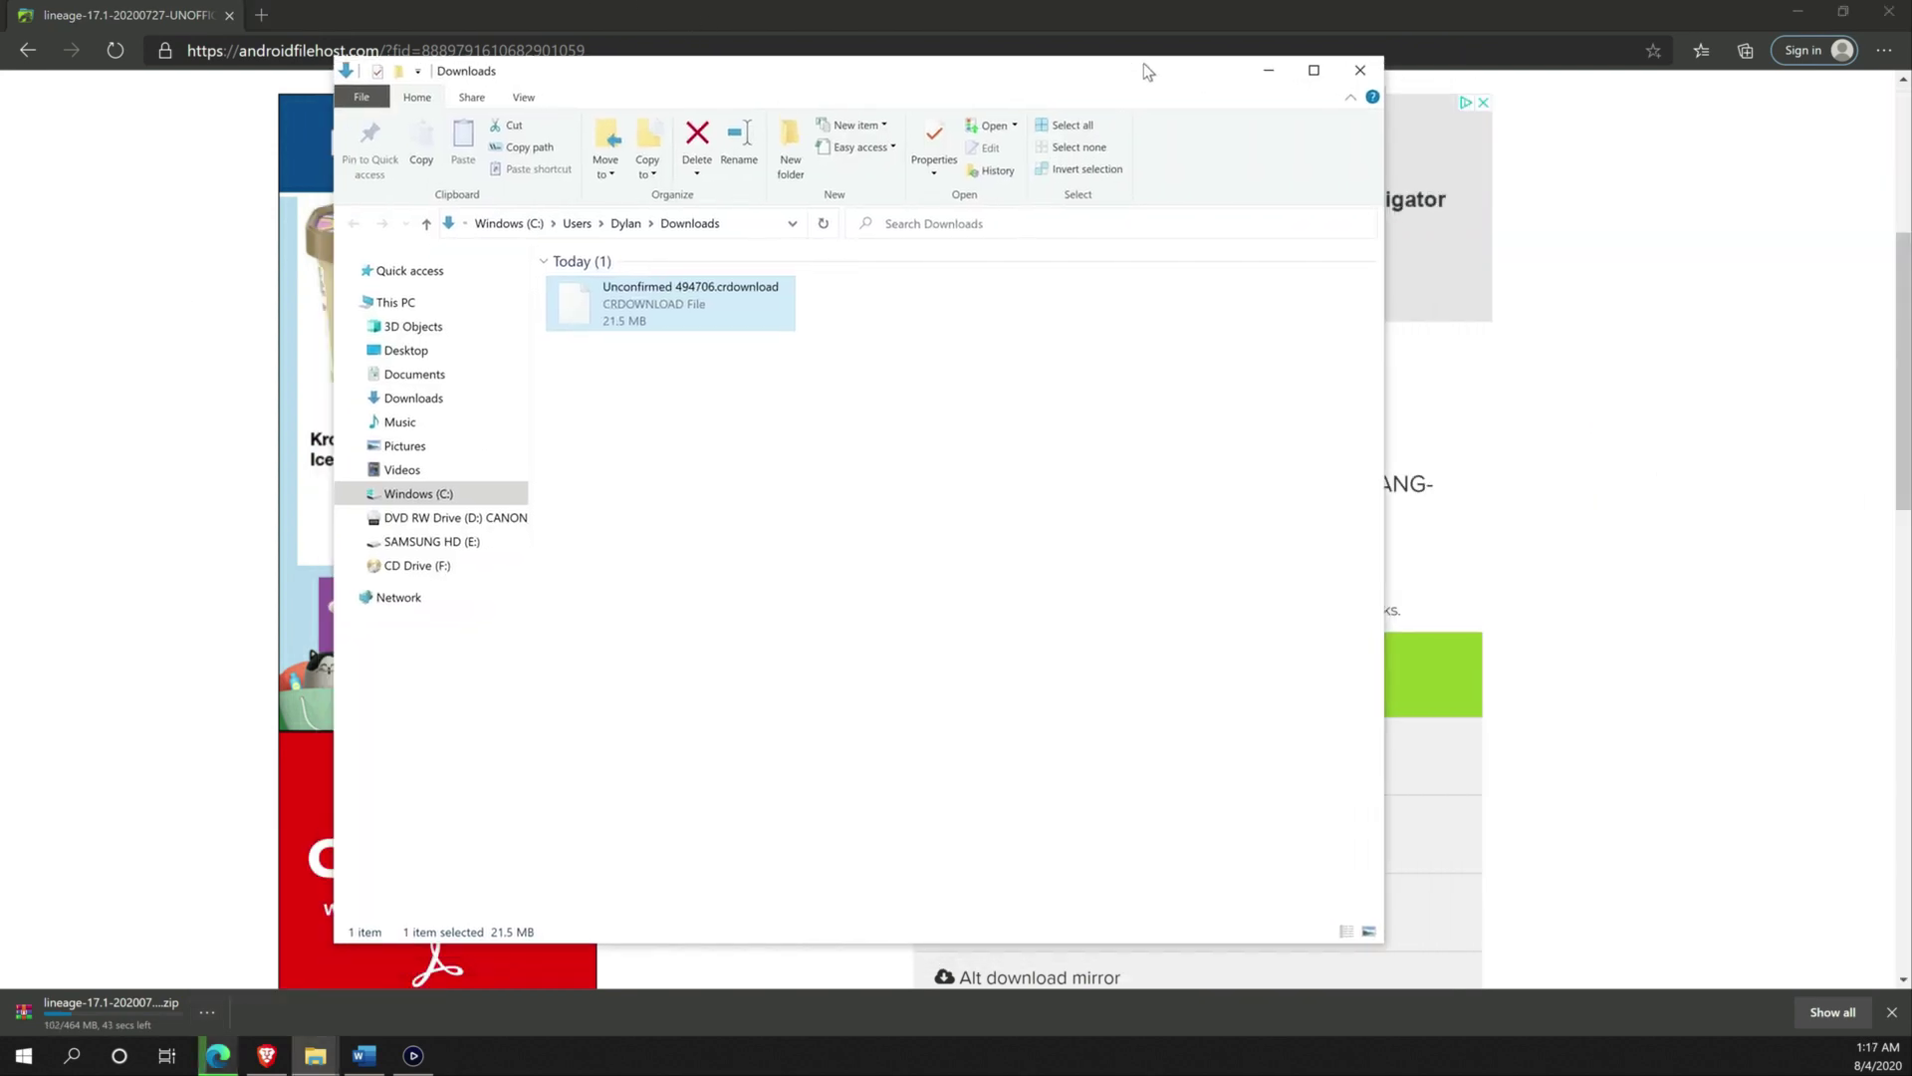
{"action": "left_click_drag", "start_coordinate": [1143, 62], "coordinate": [1196, 57]}
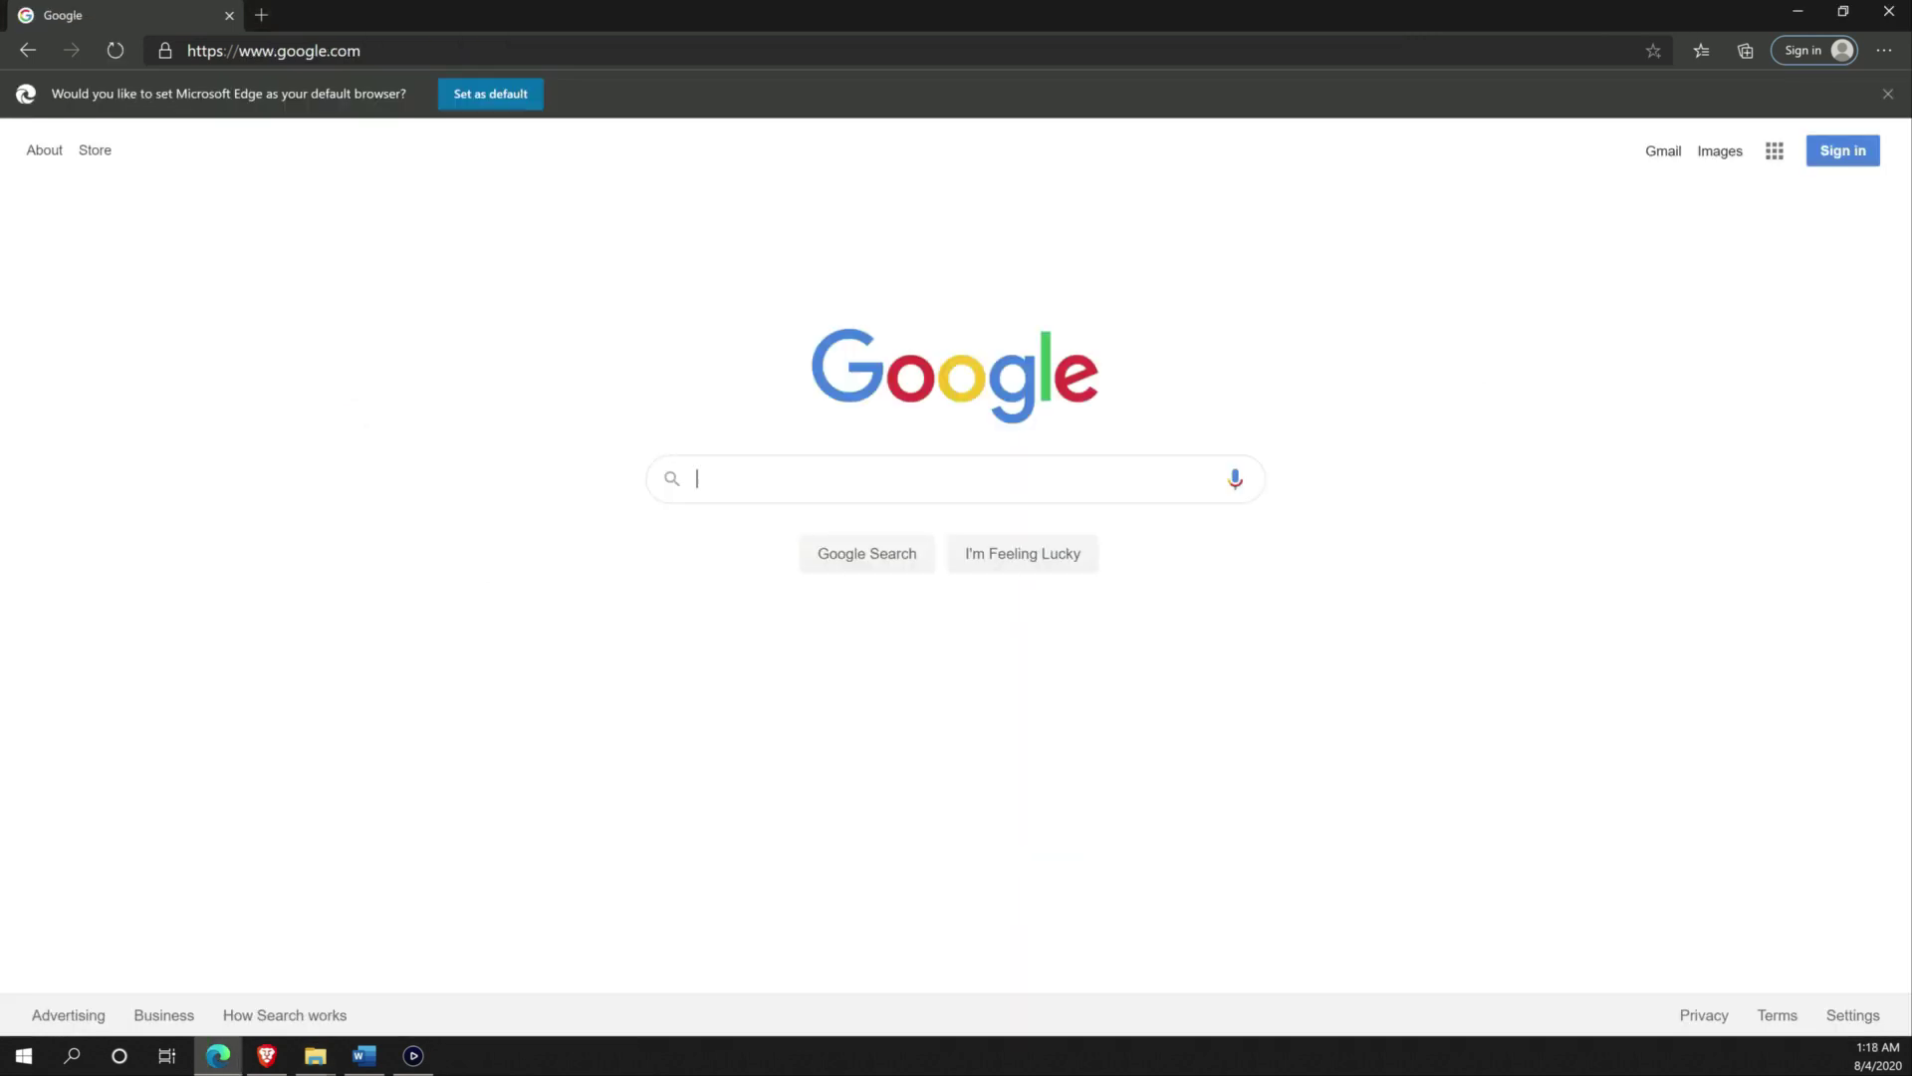
Step: Search Google for 'balena etcher' and open the balenaEtcher - Flash OS images site
{"action": "type", "text": "ba"}
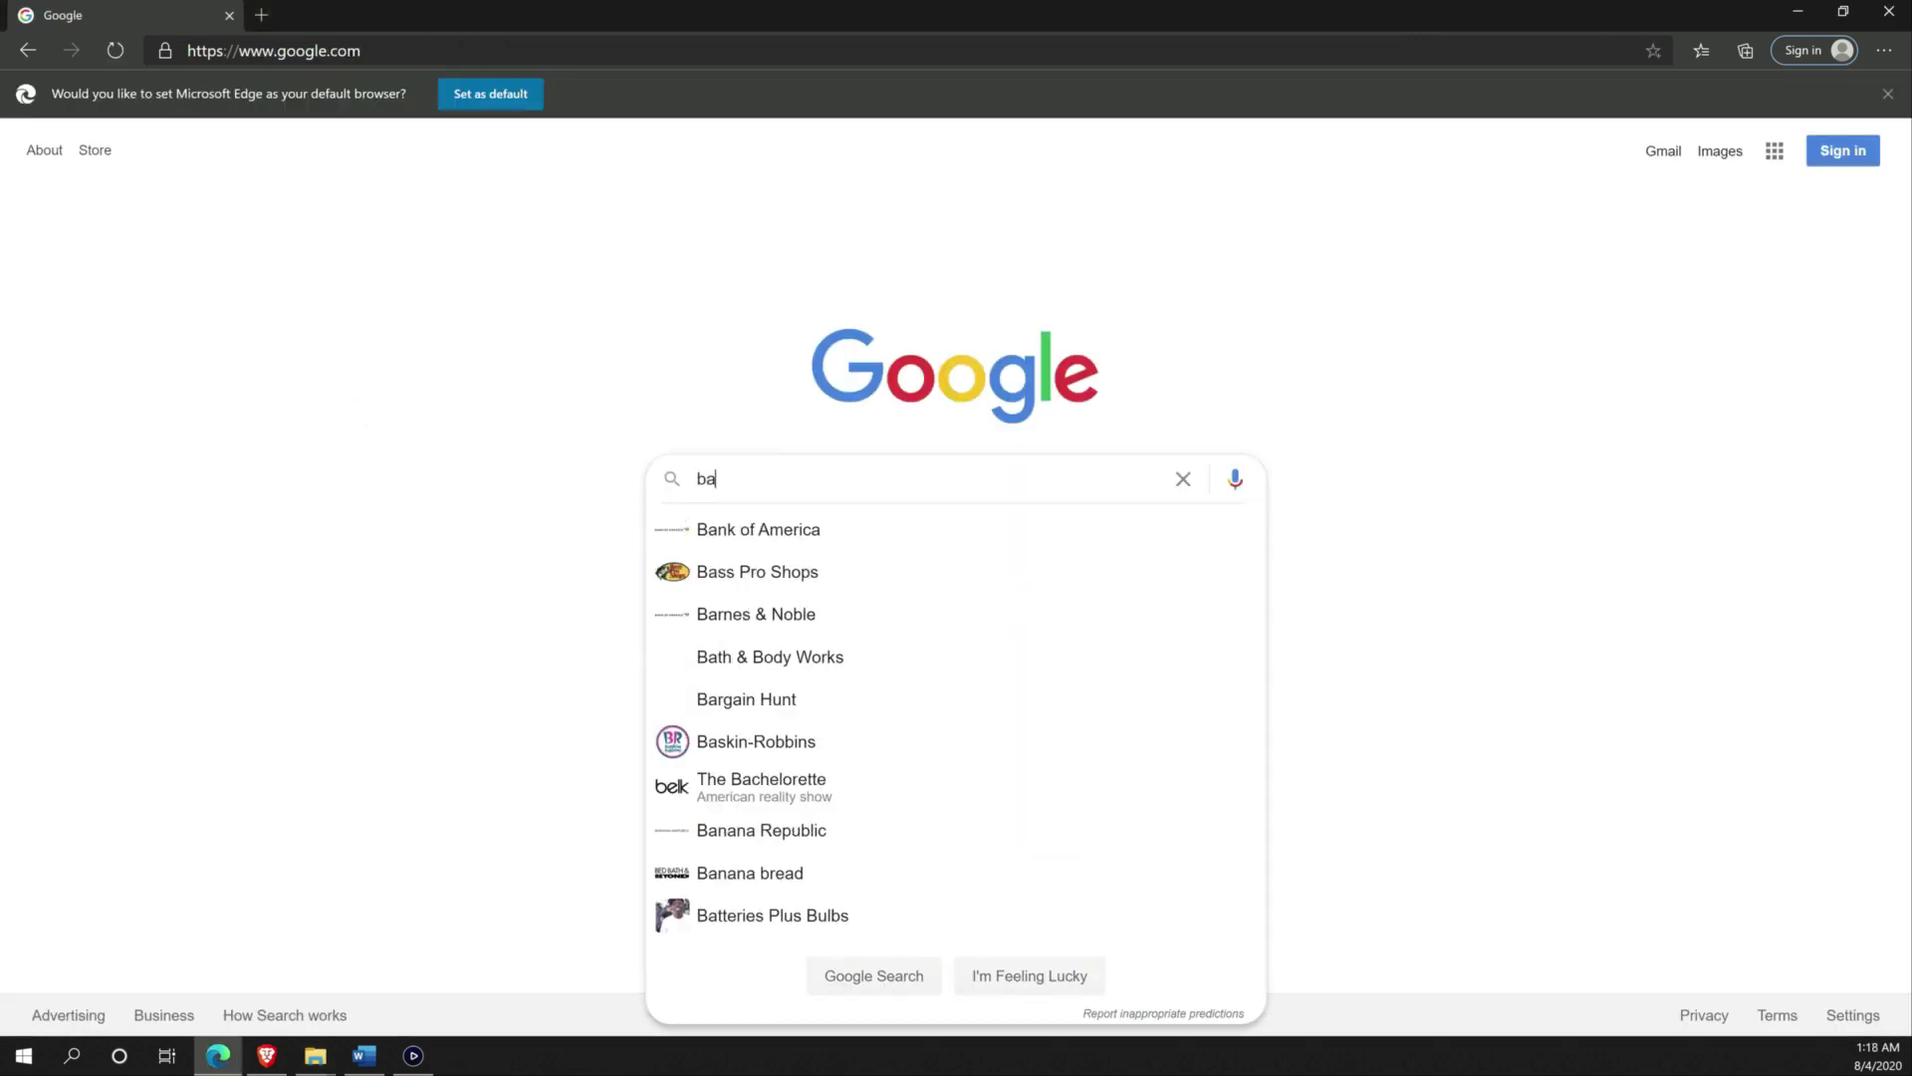
{"action": "type", "text": "lena etcher"}
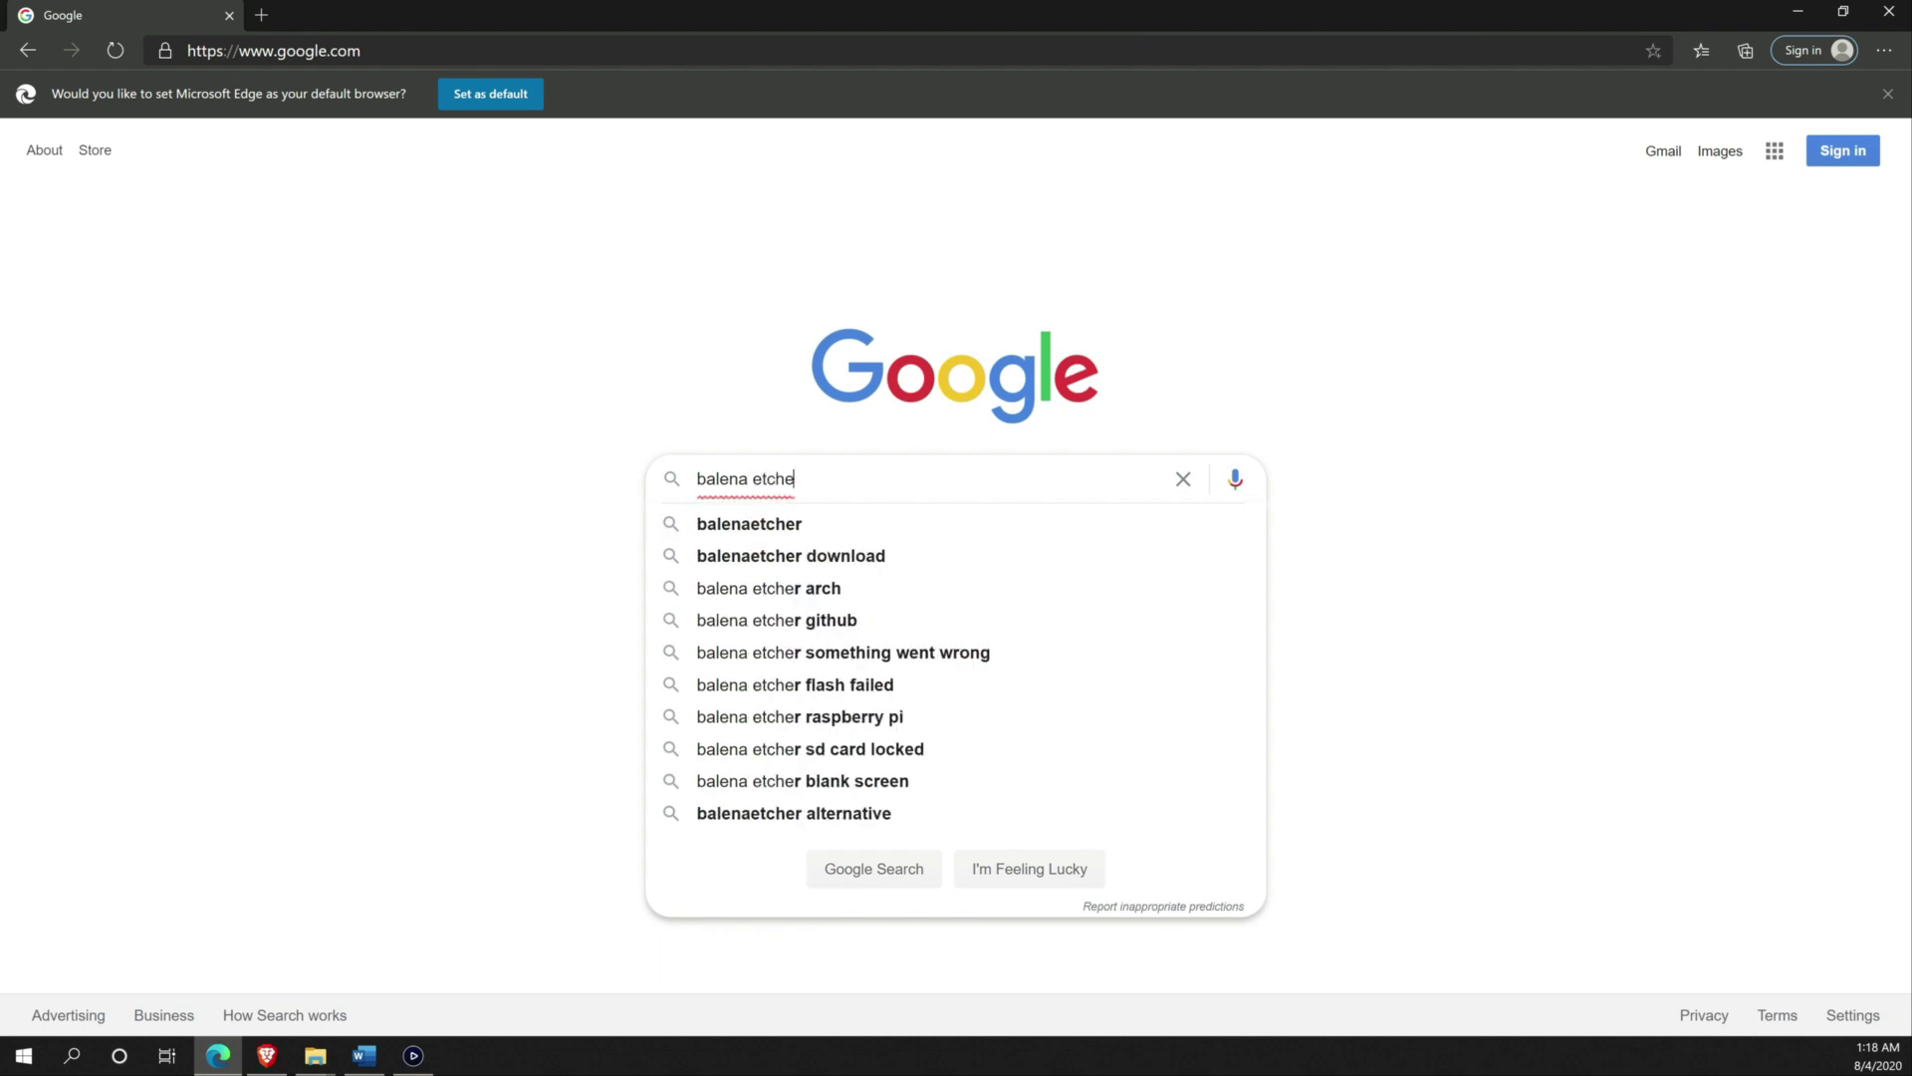
{"action": "key", "text": "Return"}
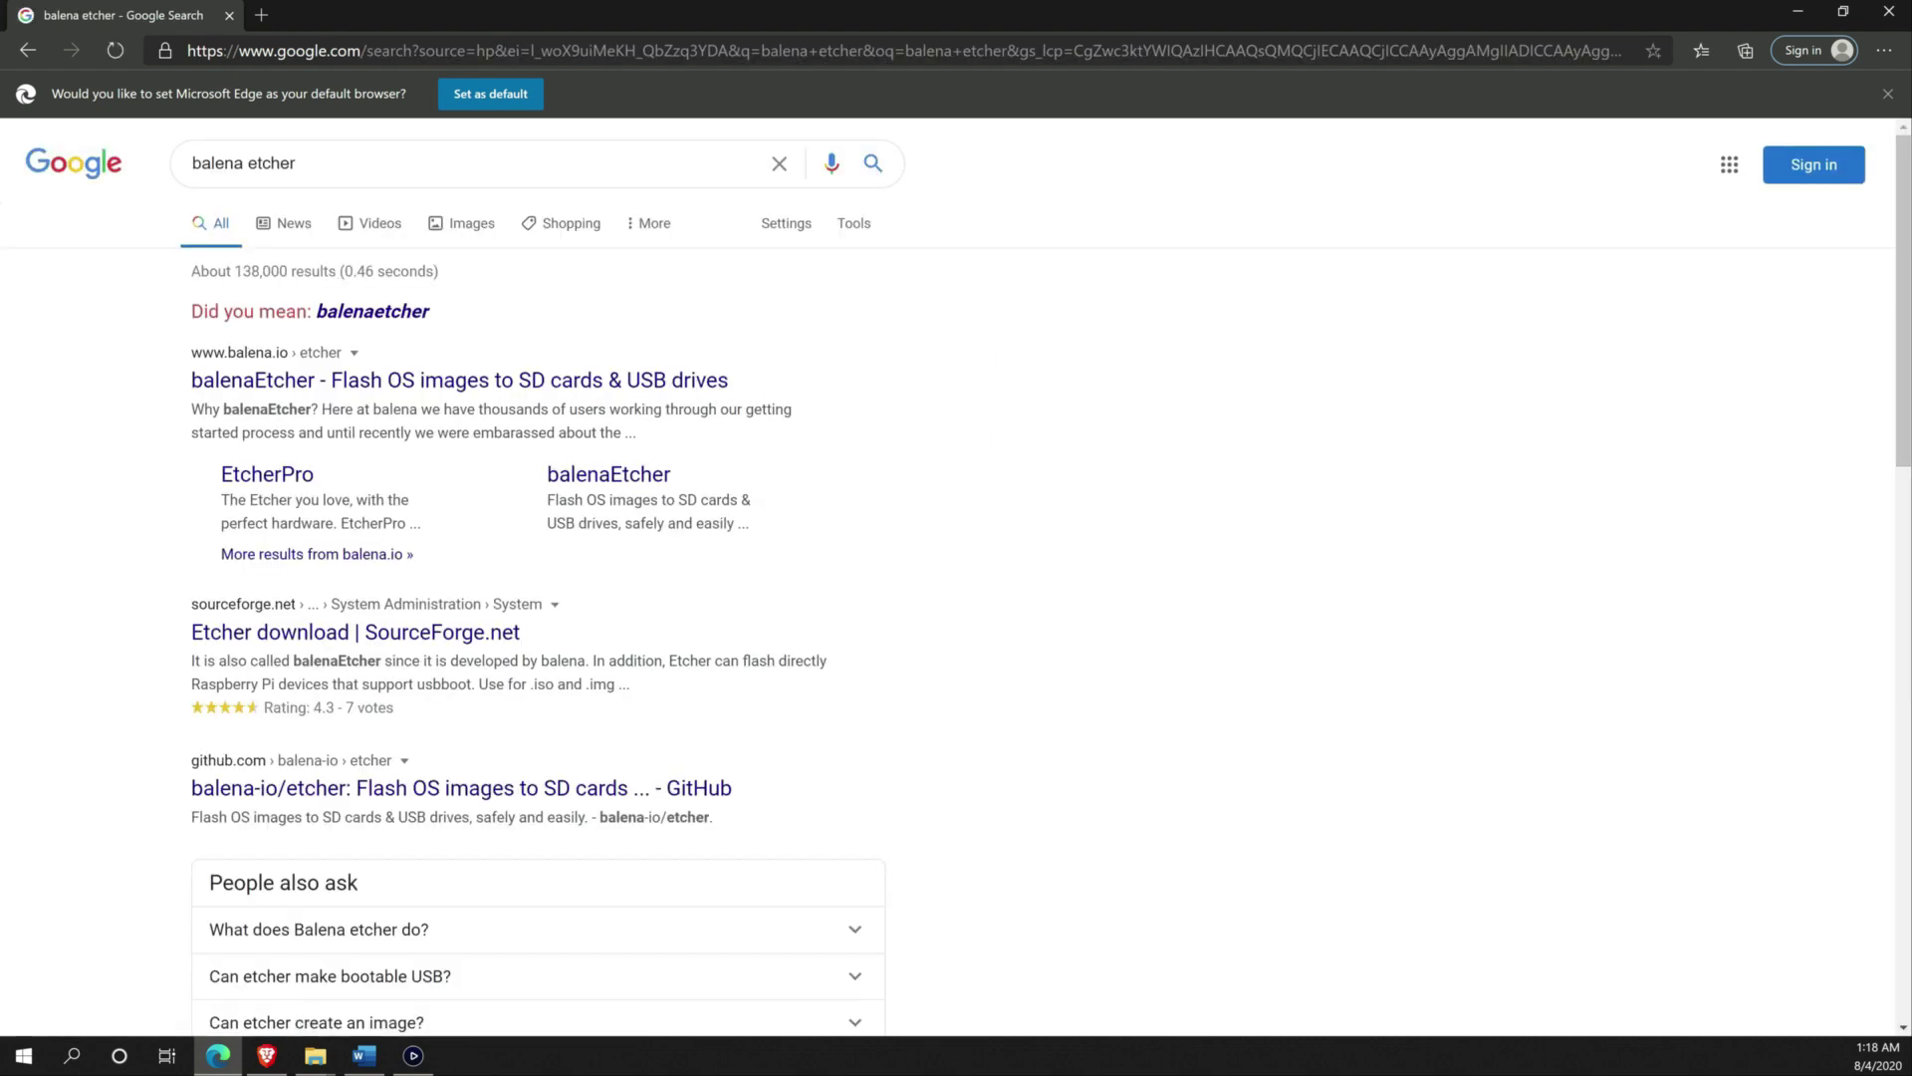
{"action": "left_click", "coordinate": [460, 379]}
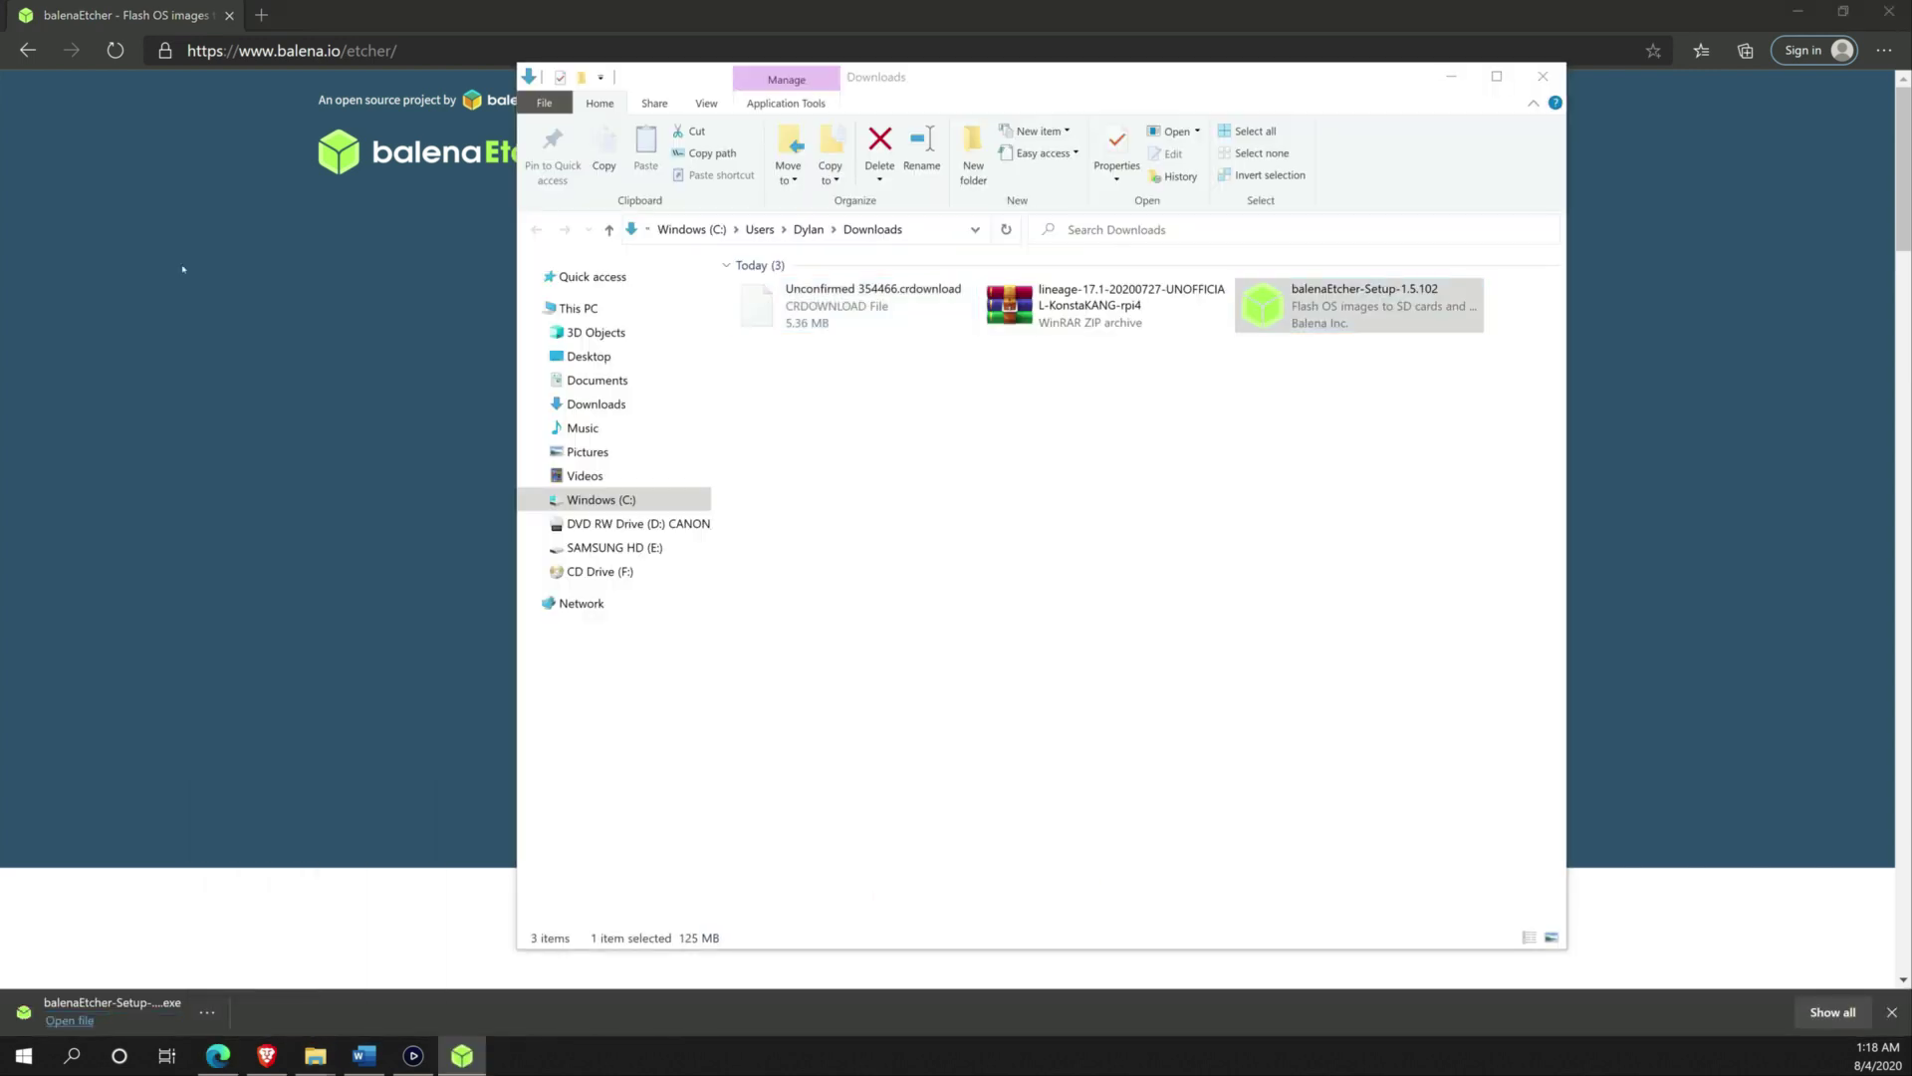
Step: Accept the licence, use the LineageOS rpi4 image, target the USB storage device, and flash it
{"action": "key", "text": "Return"}
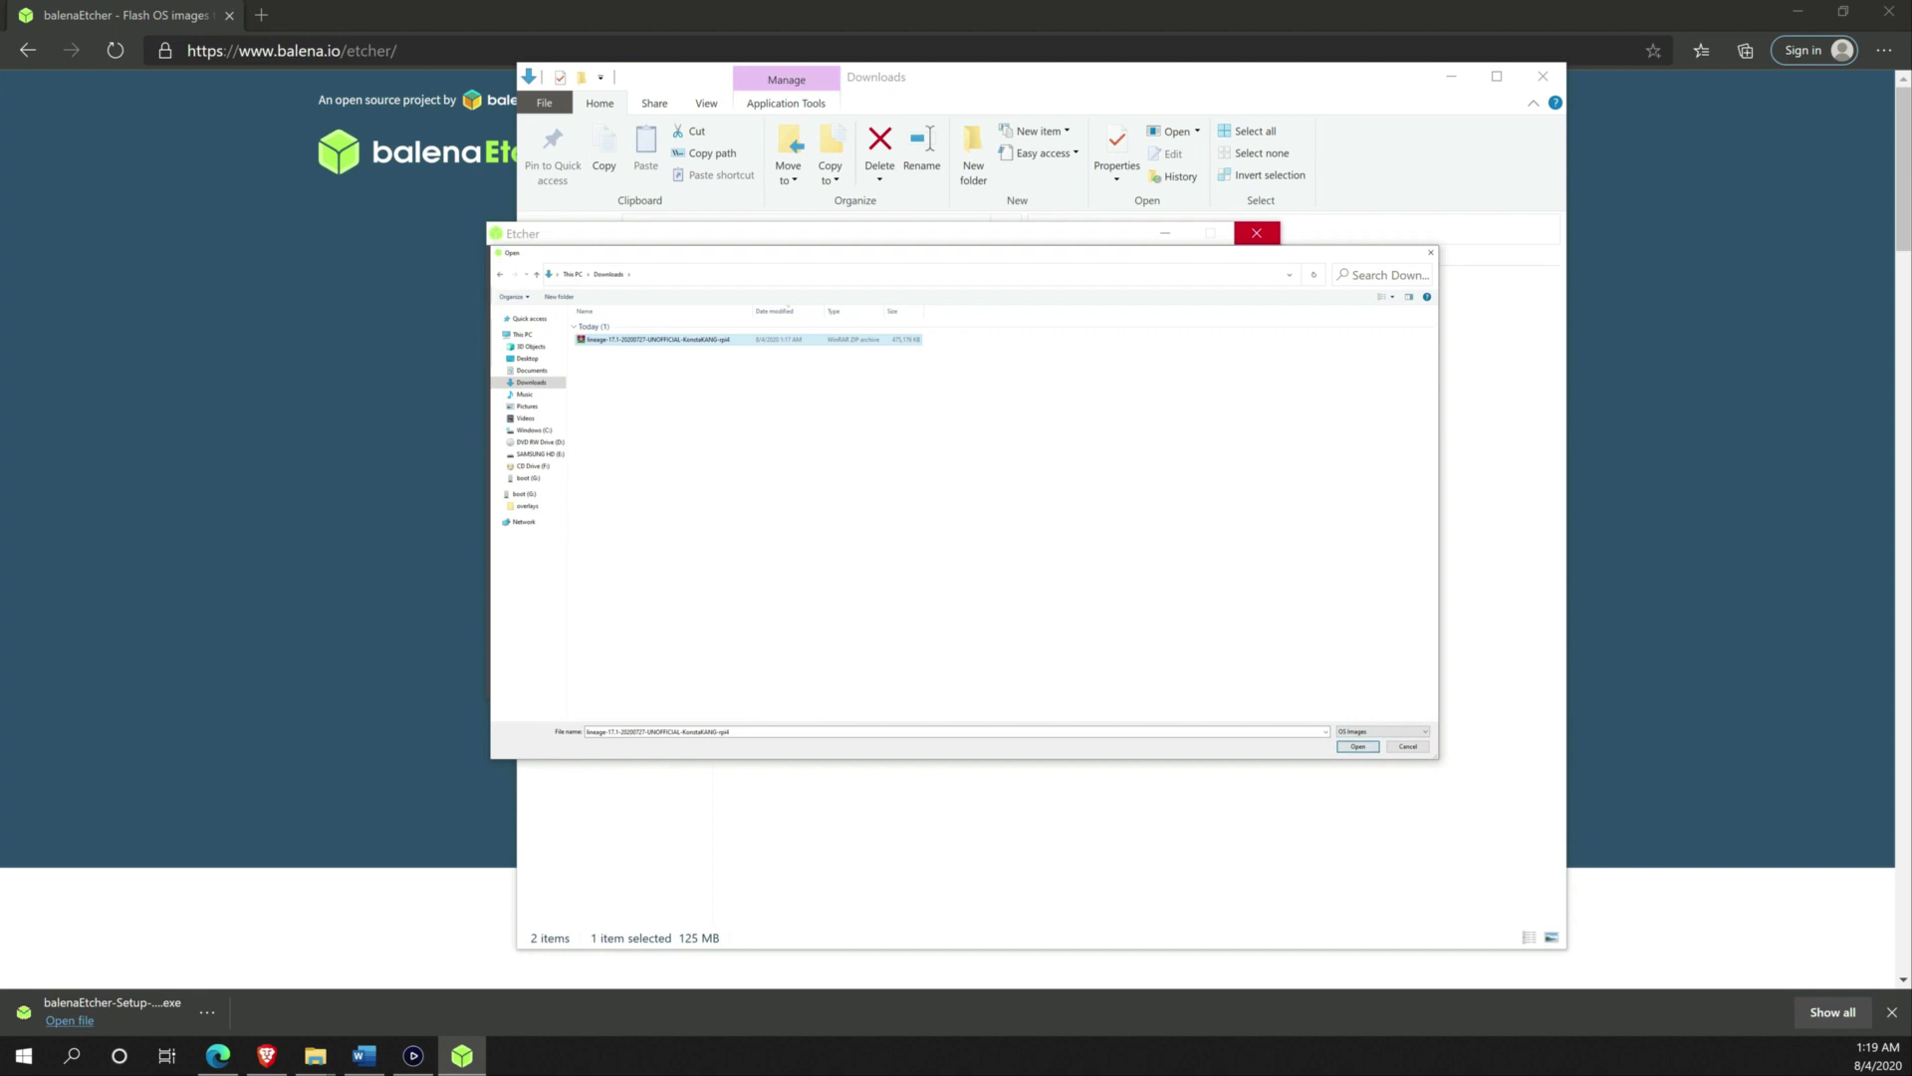
{"action": "key", "text": "Return"}
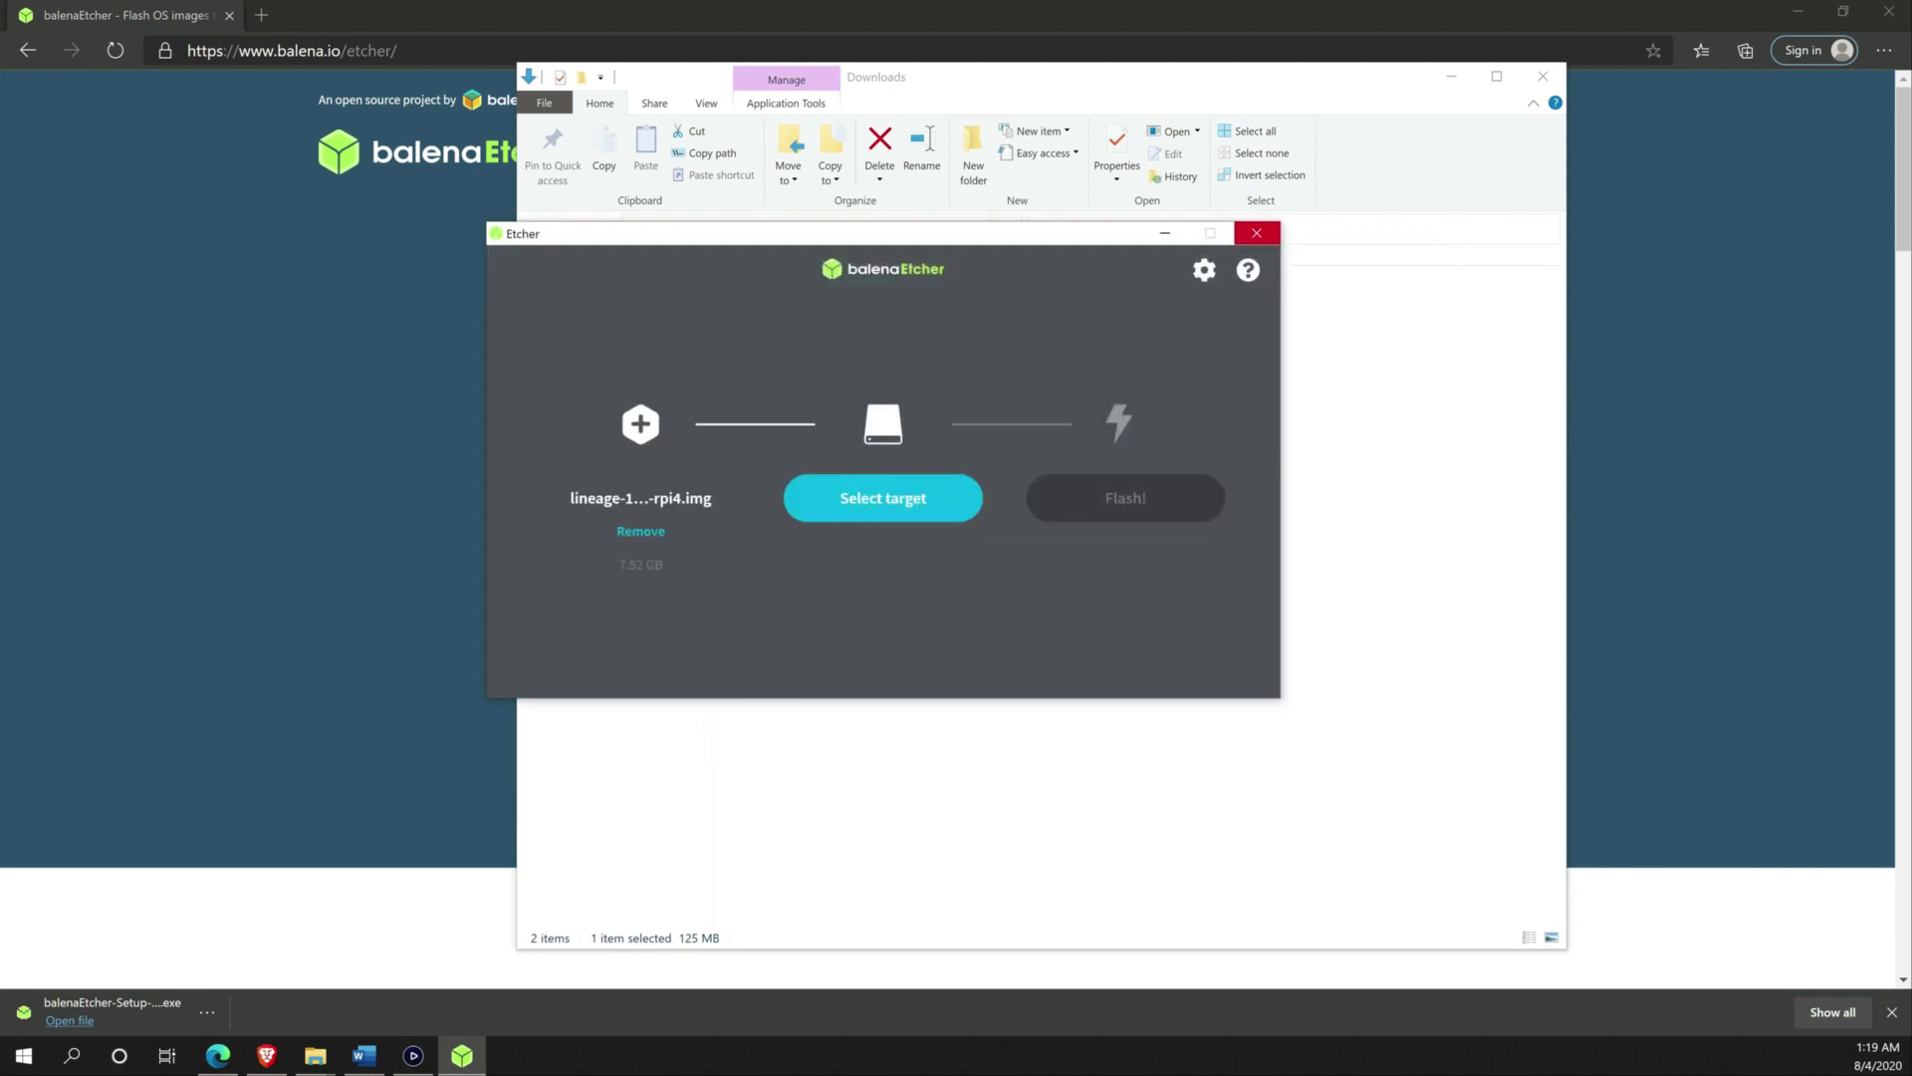
{"action": "key", "text": "Return"}
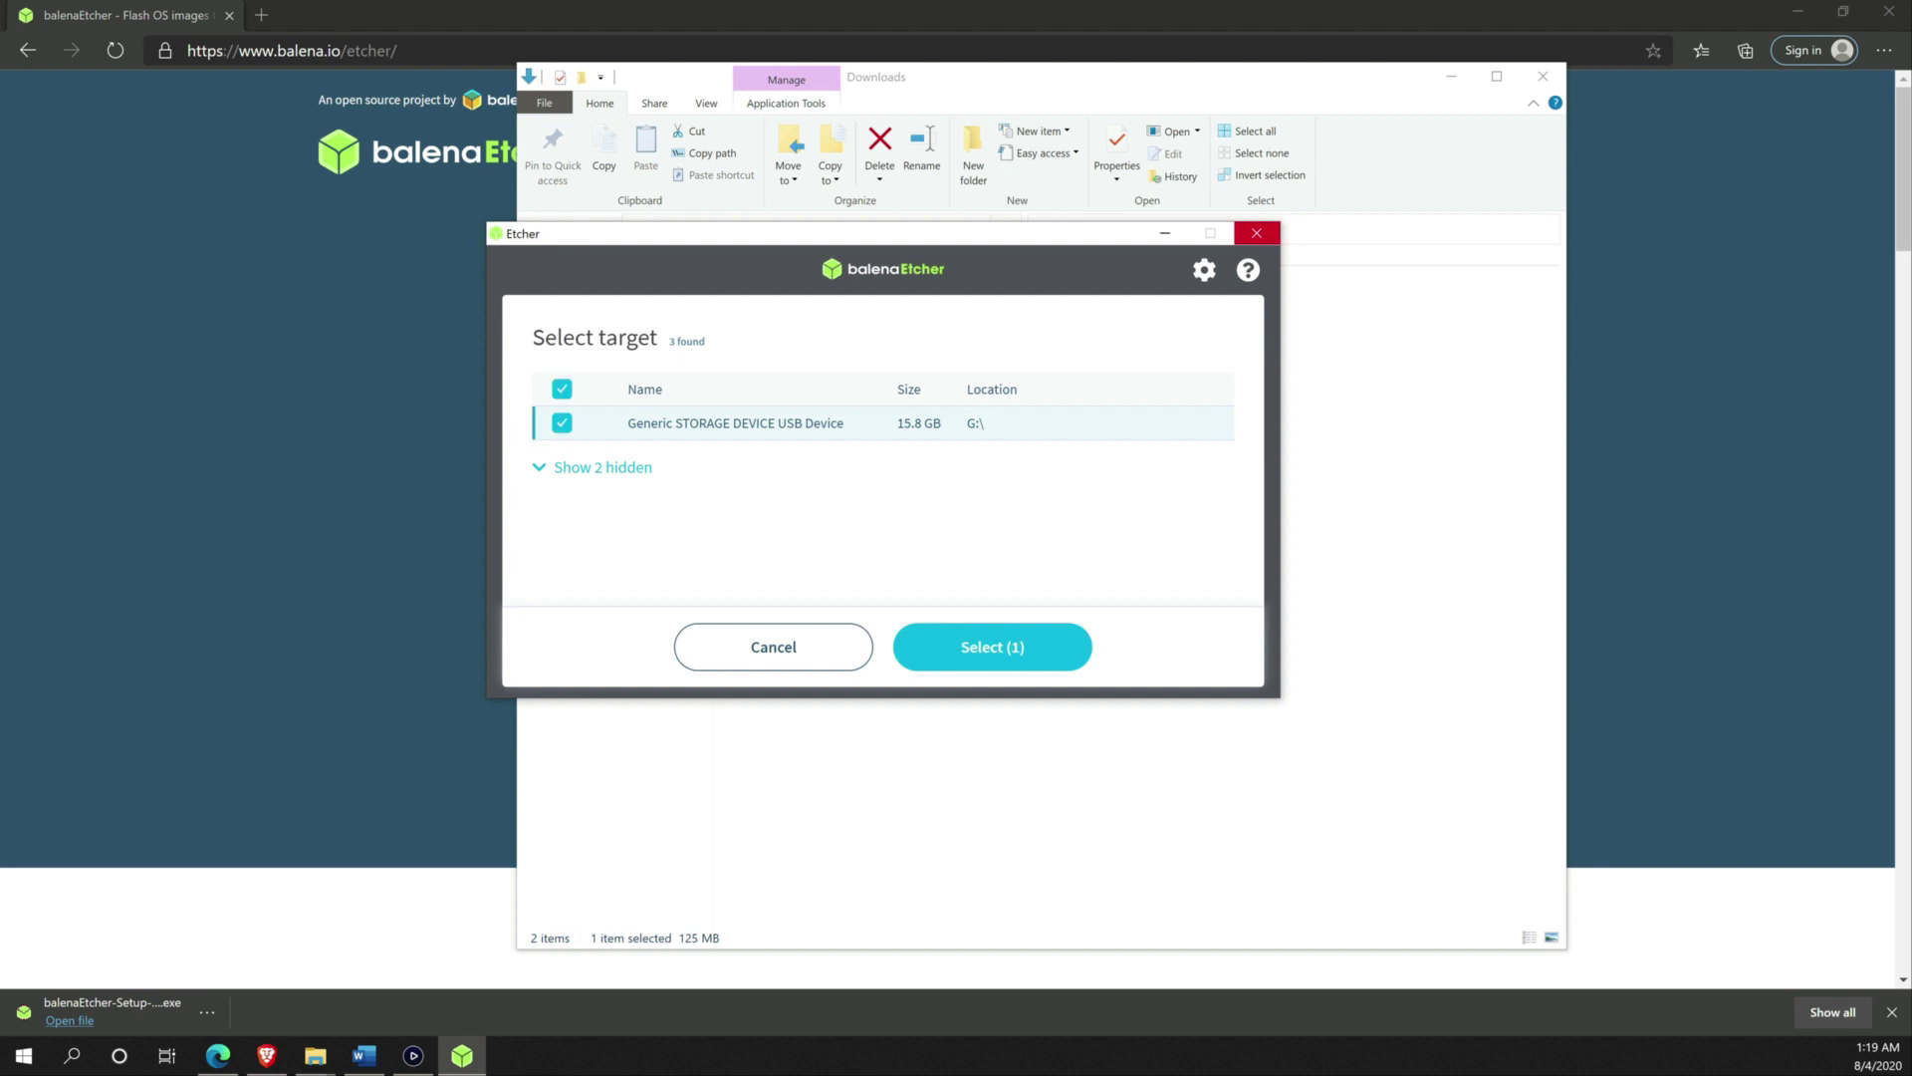
{"action": "key", "text": "space"}
{"action": "left_click", "coordinate": [593, 467]}
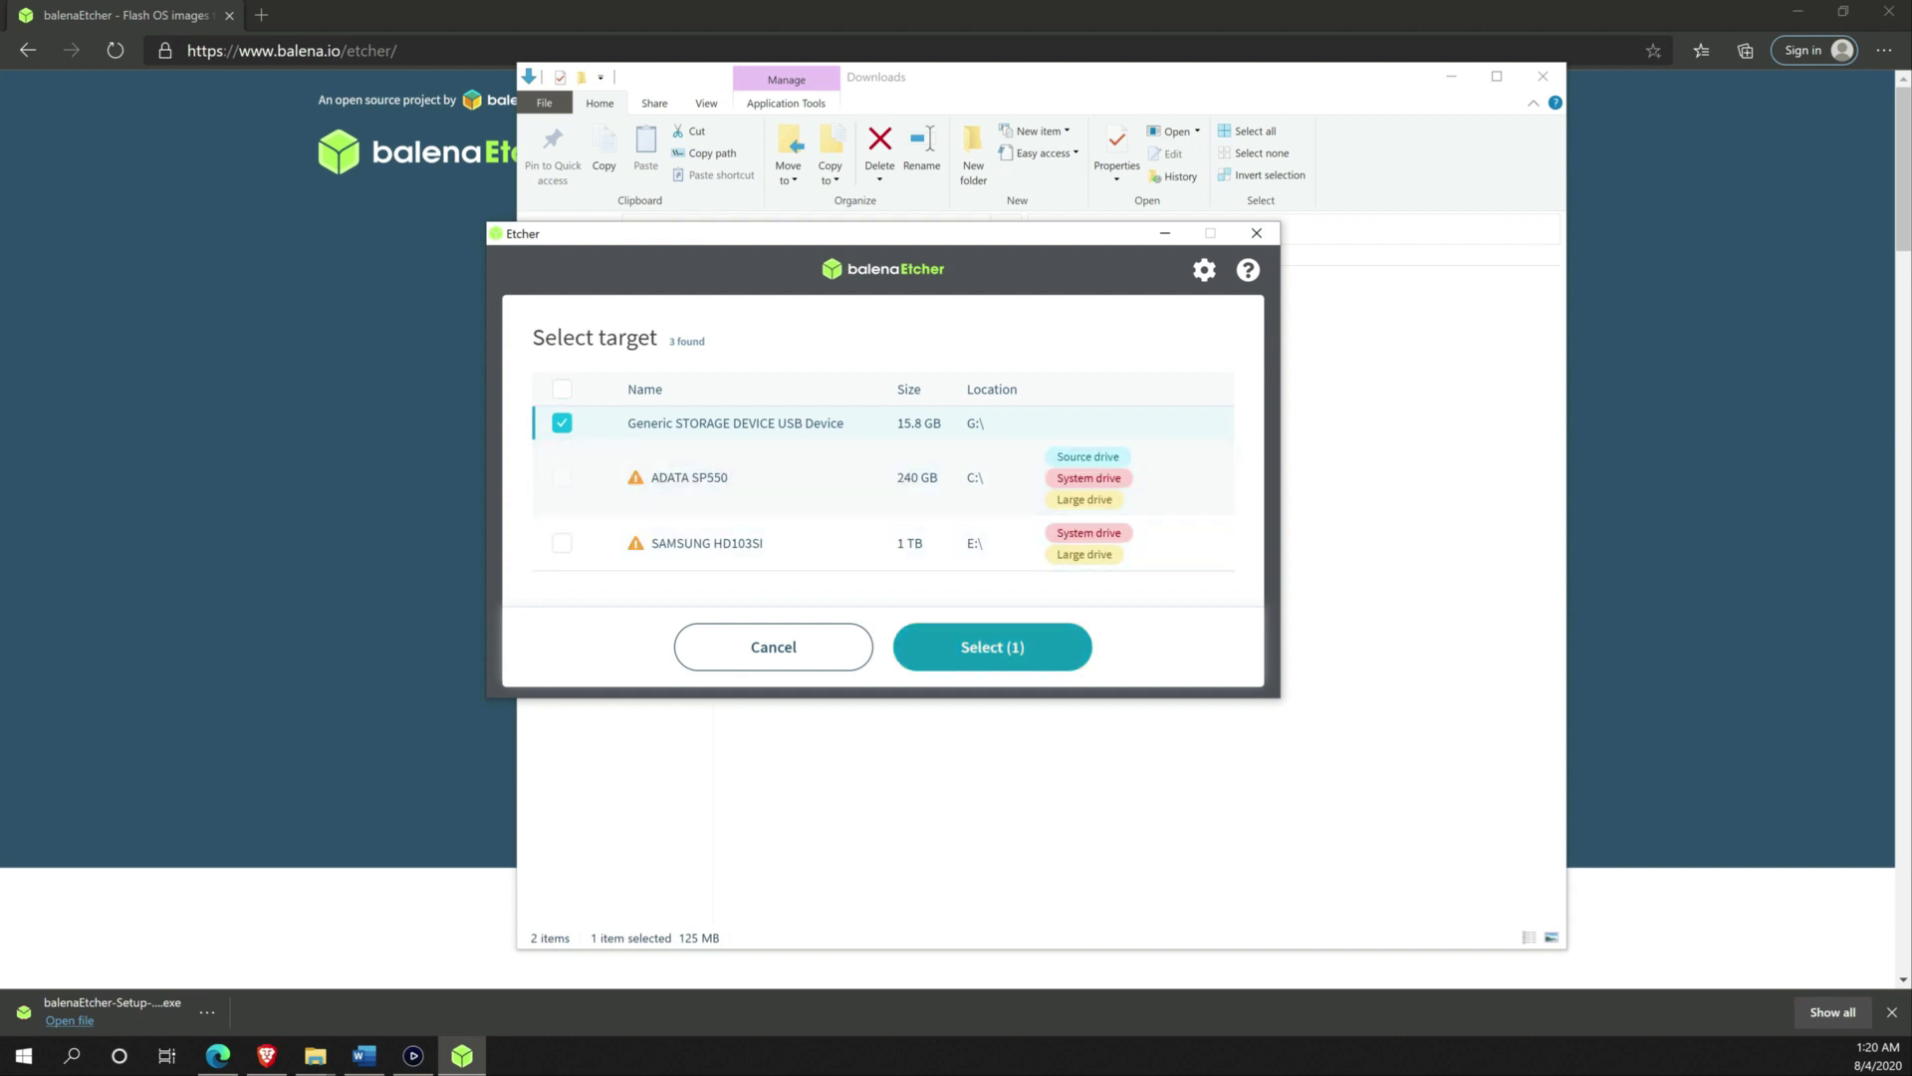
{"action": "left_click", "coordinate": [992, 647]}
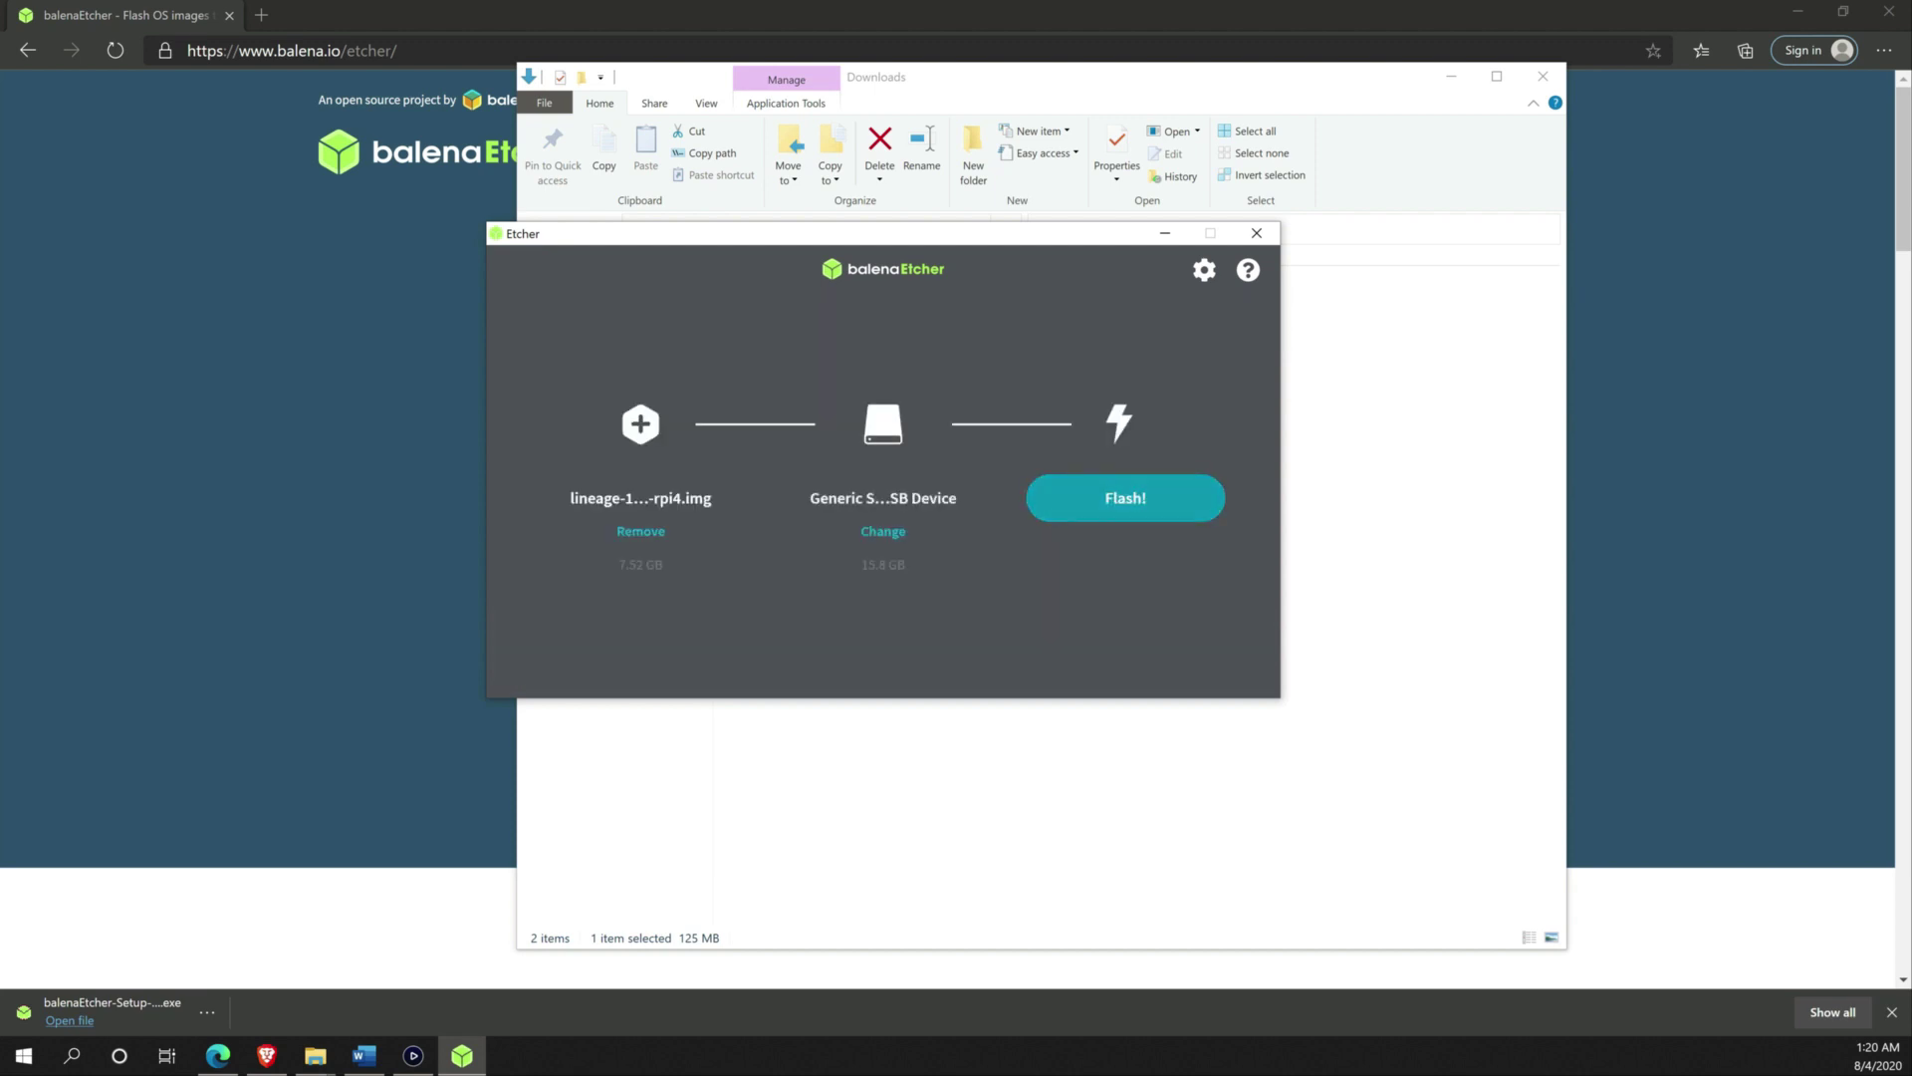
{"action": "left_click", "coordinate": [1126, 498]}
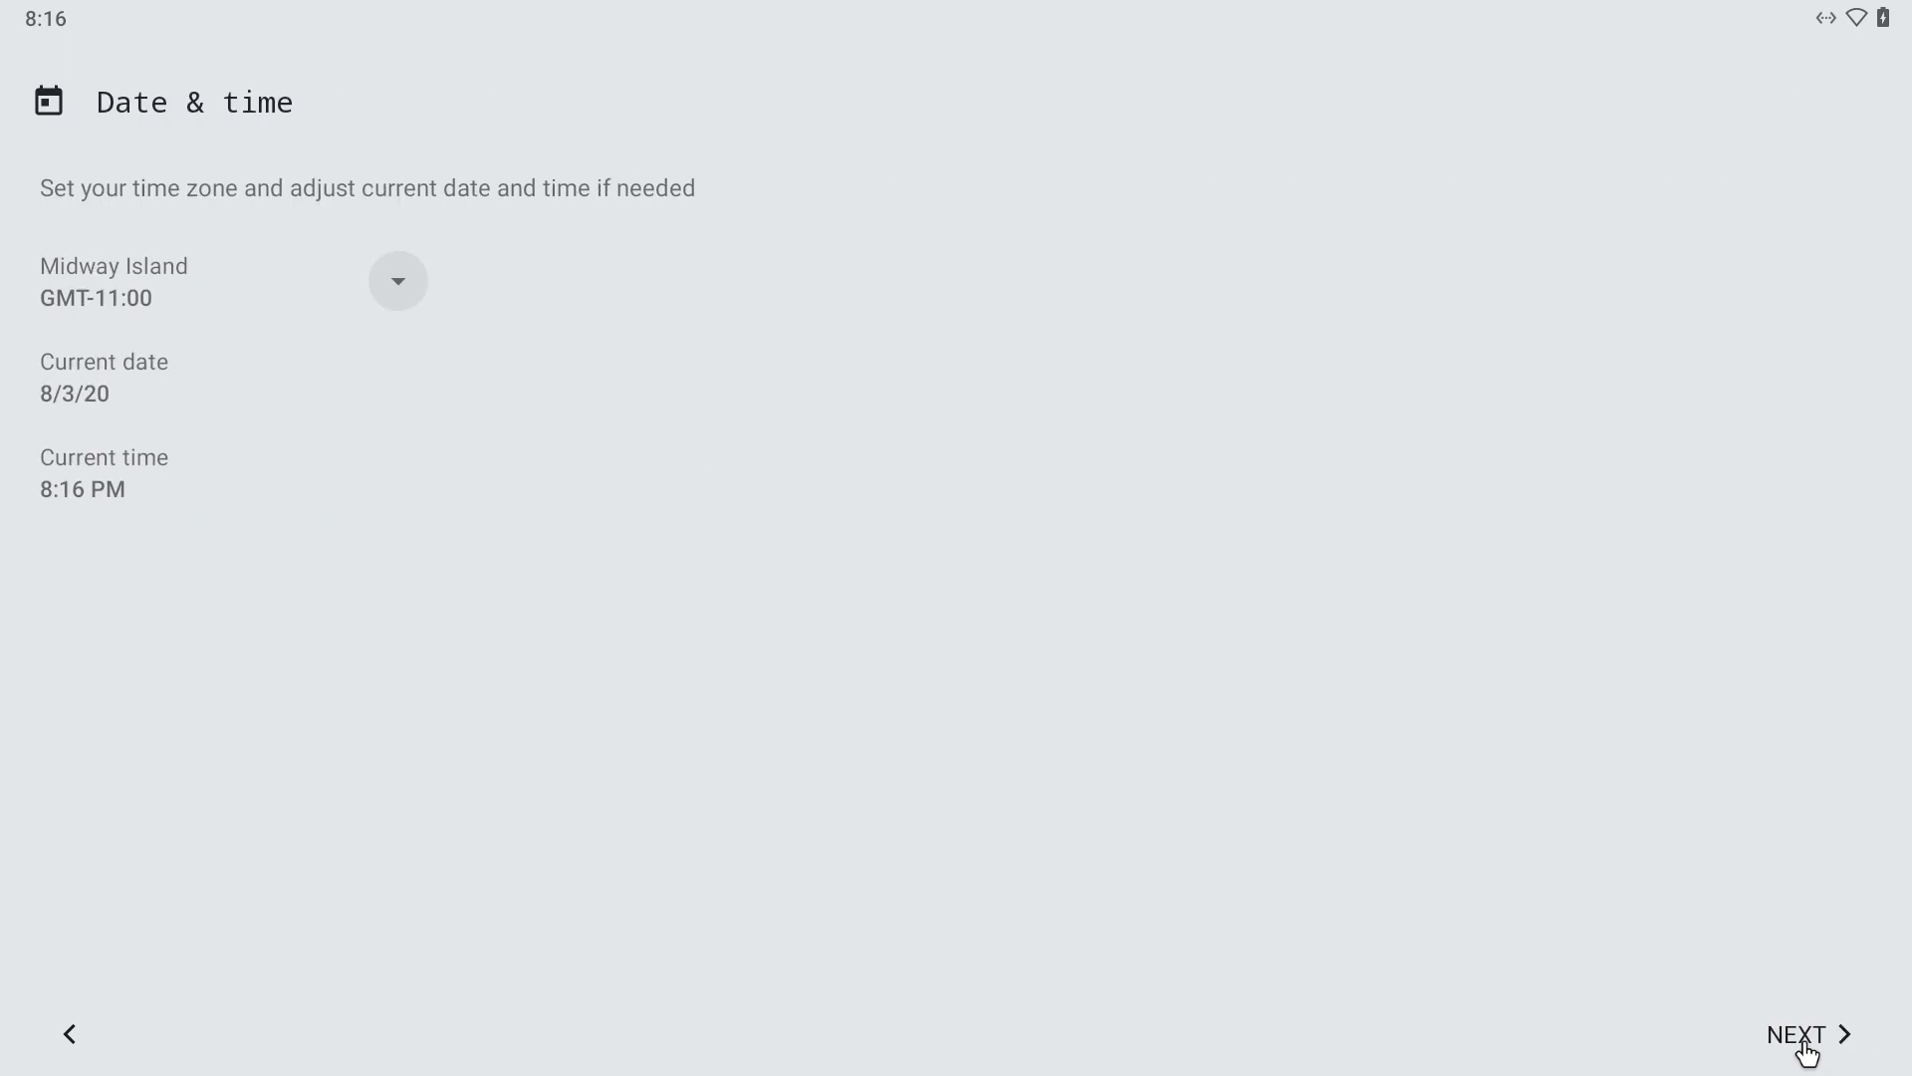
Step: Pass Date & time, Location and LineageOS features, skip the screen lock, and start
{"action": "left_click", "coordinate": [1804, 1044]}
{"action": "left_click", "coordinate": [1805, 1044]}
{"action": "left_click", "coordinate": [1805, 1044]}
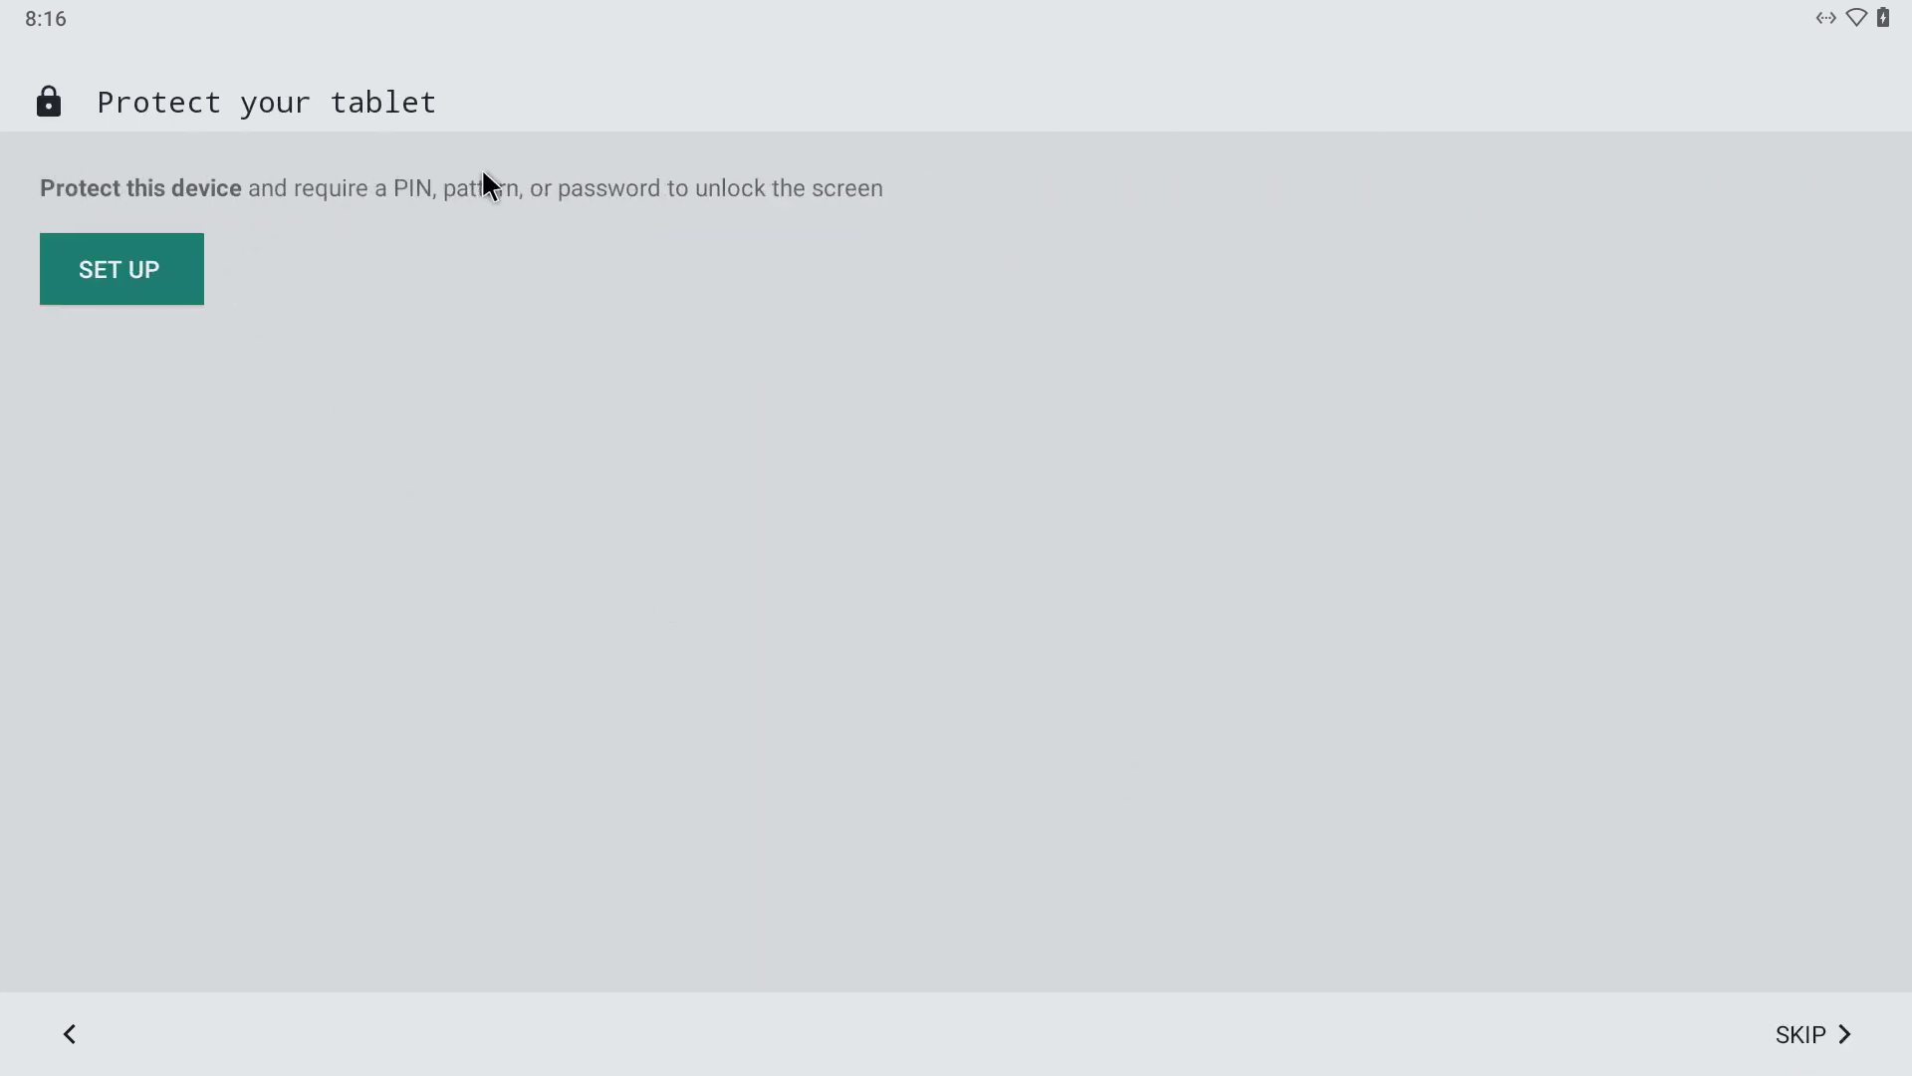
{"action": "left_click", "coordinate": [1795, 1032]}
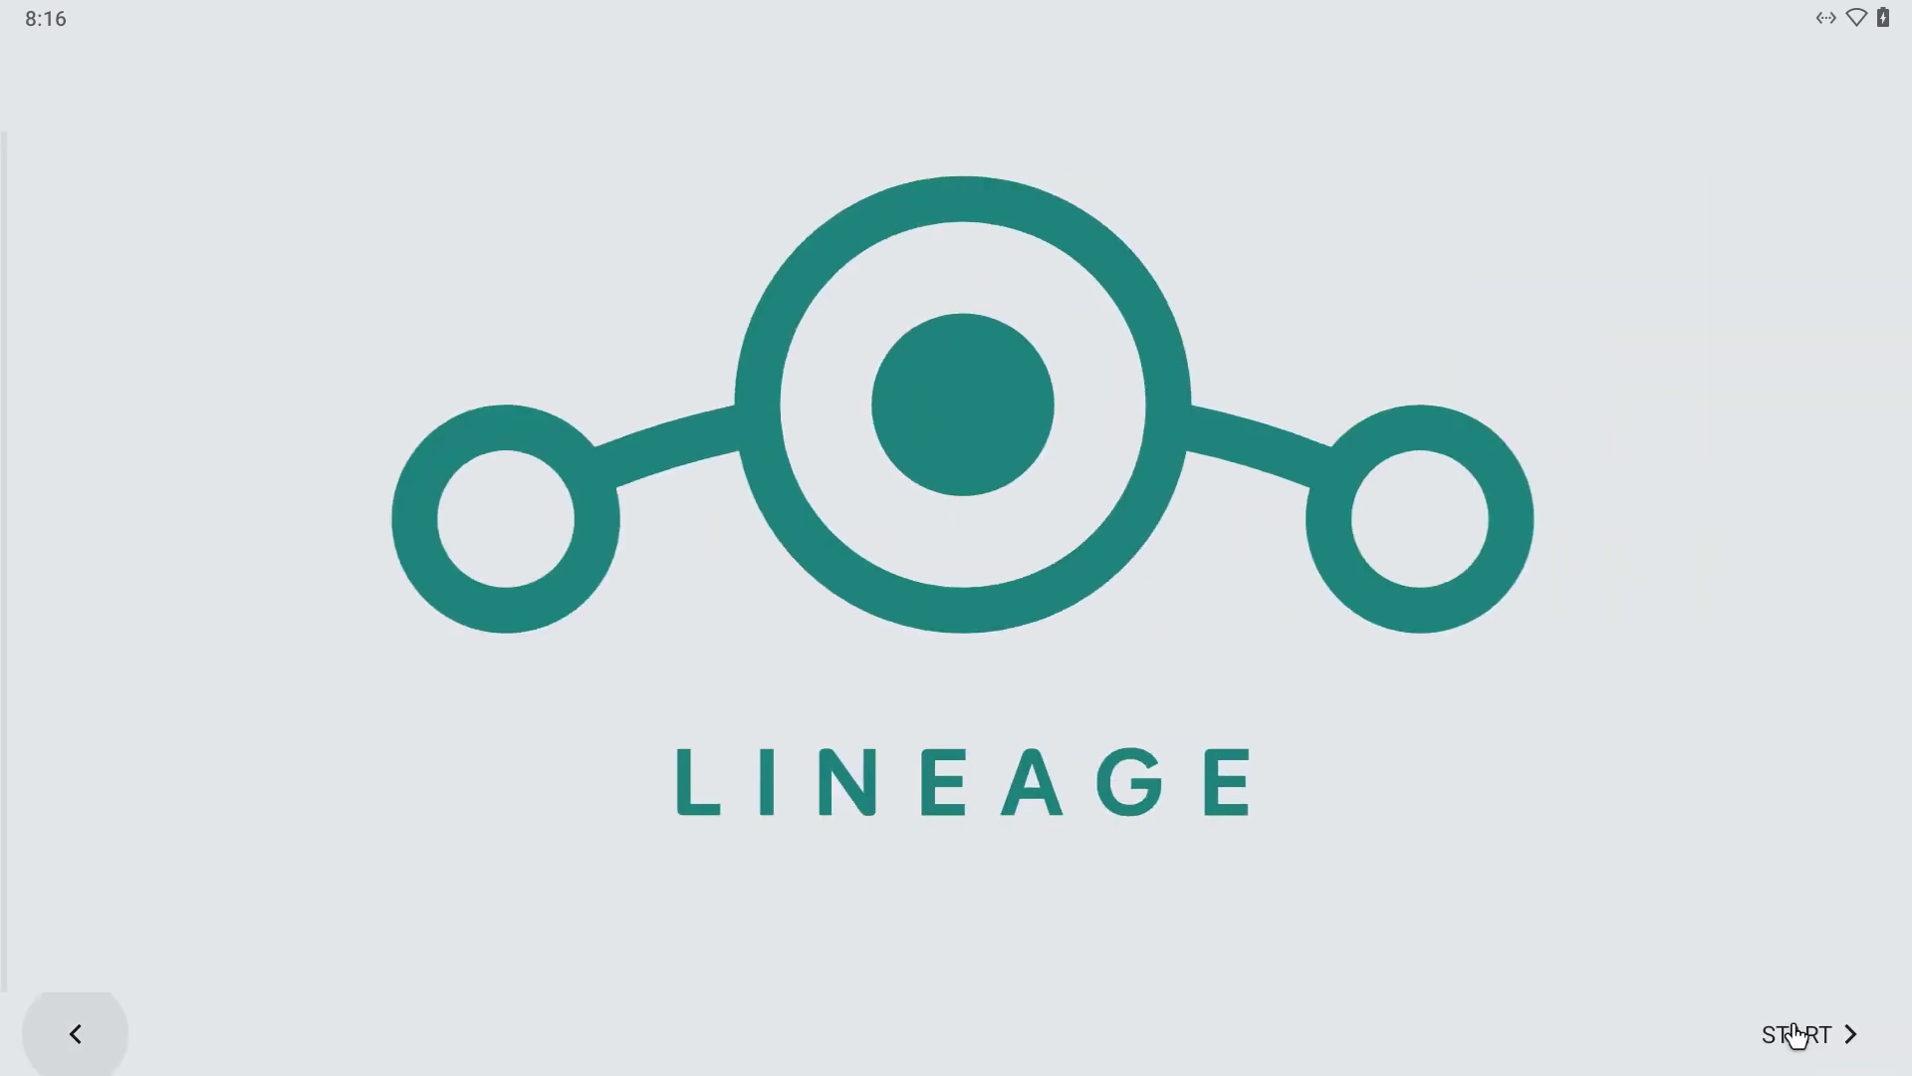
{"action": "left_click", "coordinate": [1797, 1036]}
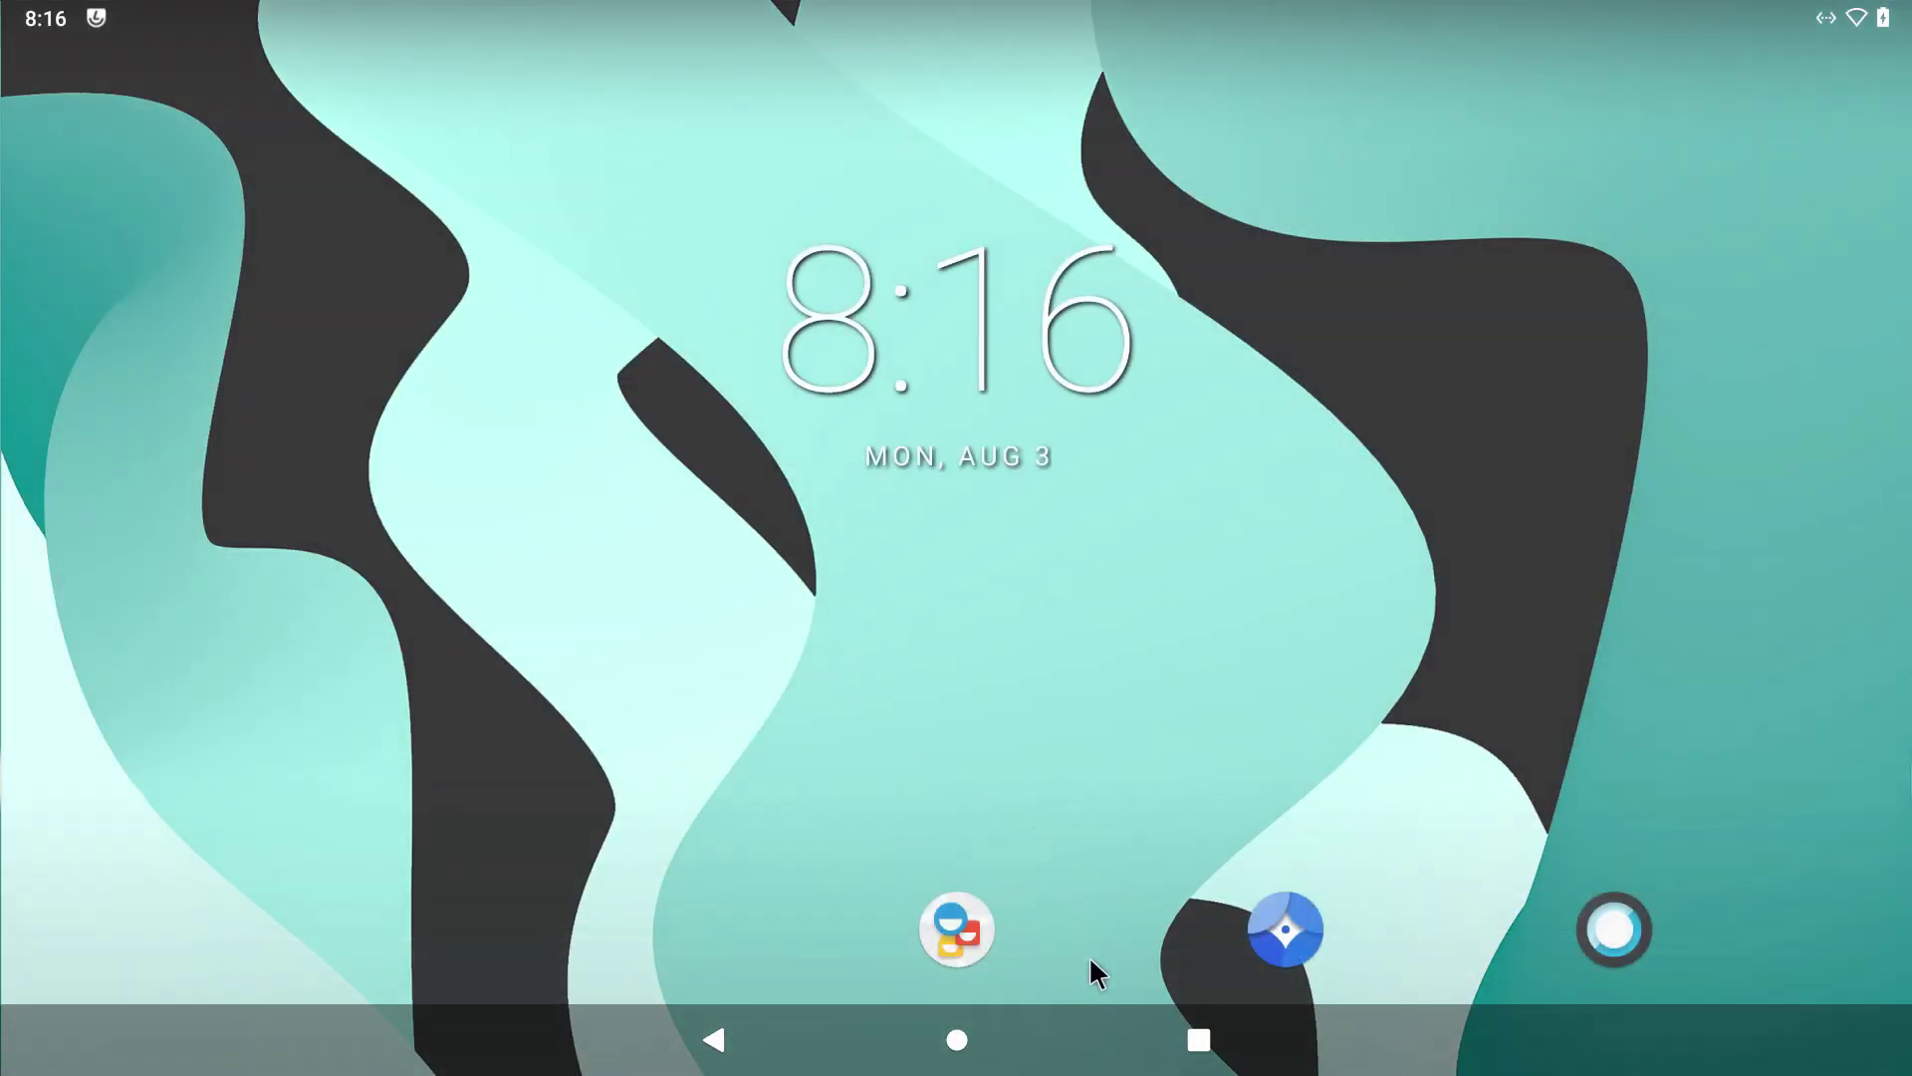
Step: Launch Browser from the app drawer and open the KonstaKANG.com search result
{"action": "left_click_drag", "start_coordinate": [1089, 954], "coordinate": [1167, 34]}
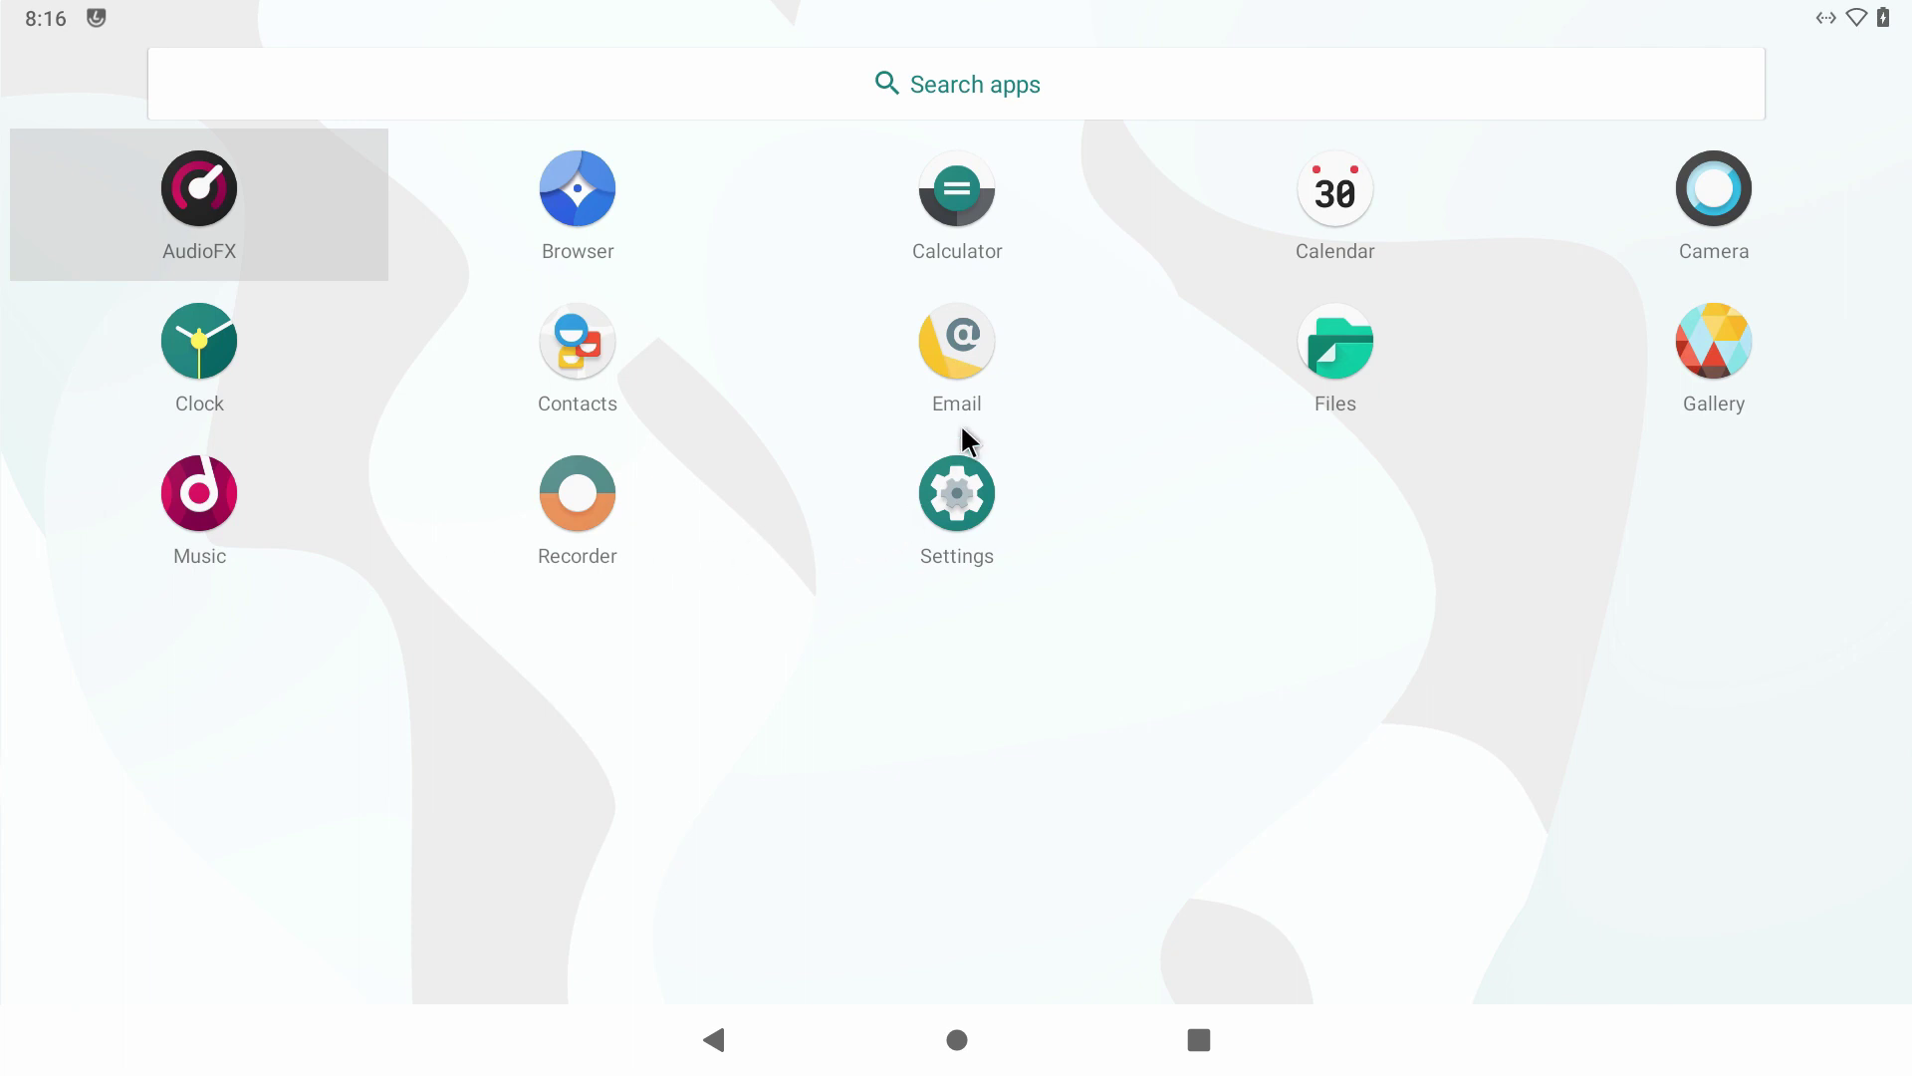
{"action": "left_click", "coordinate": [578, 195]}
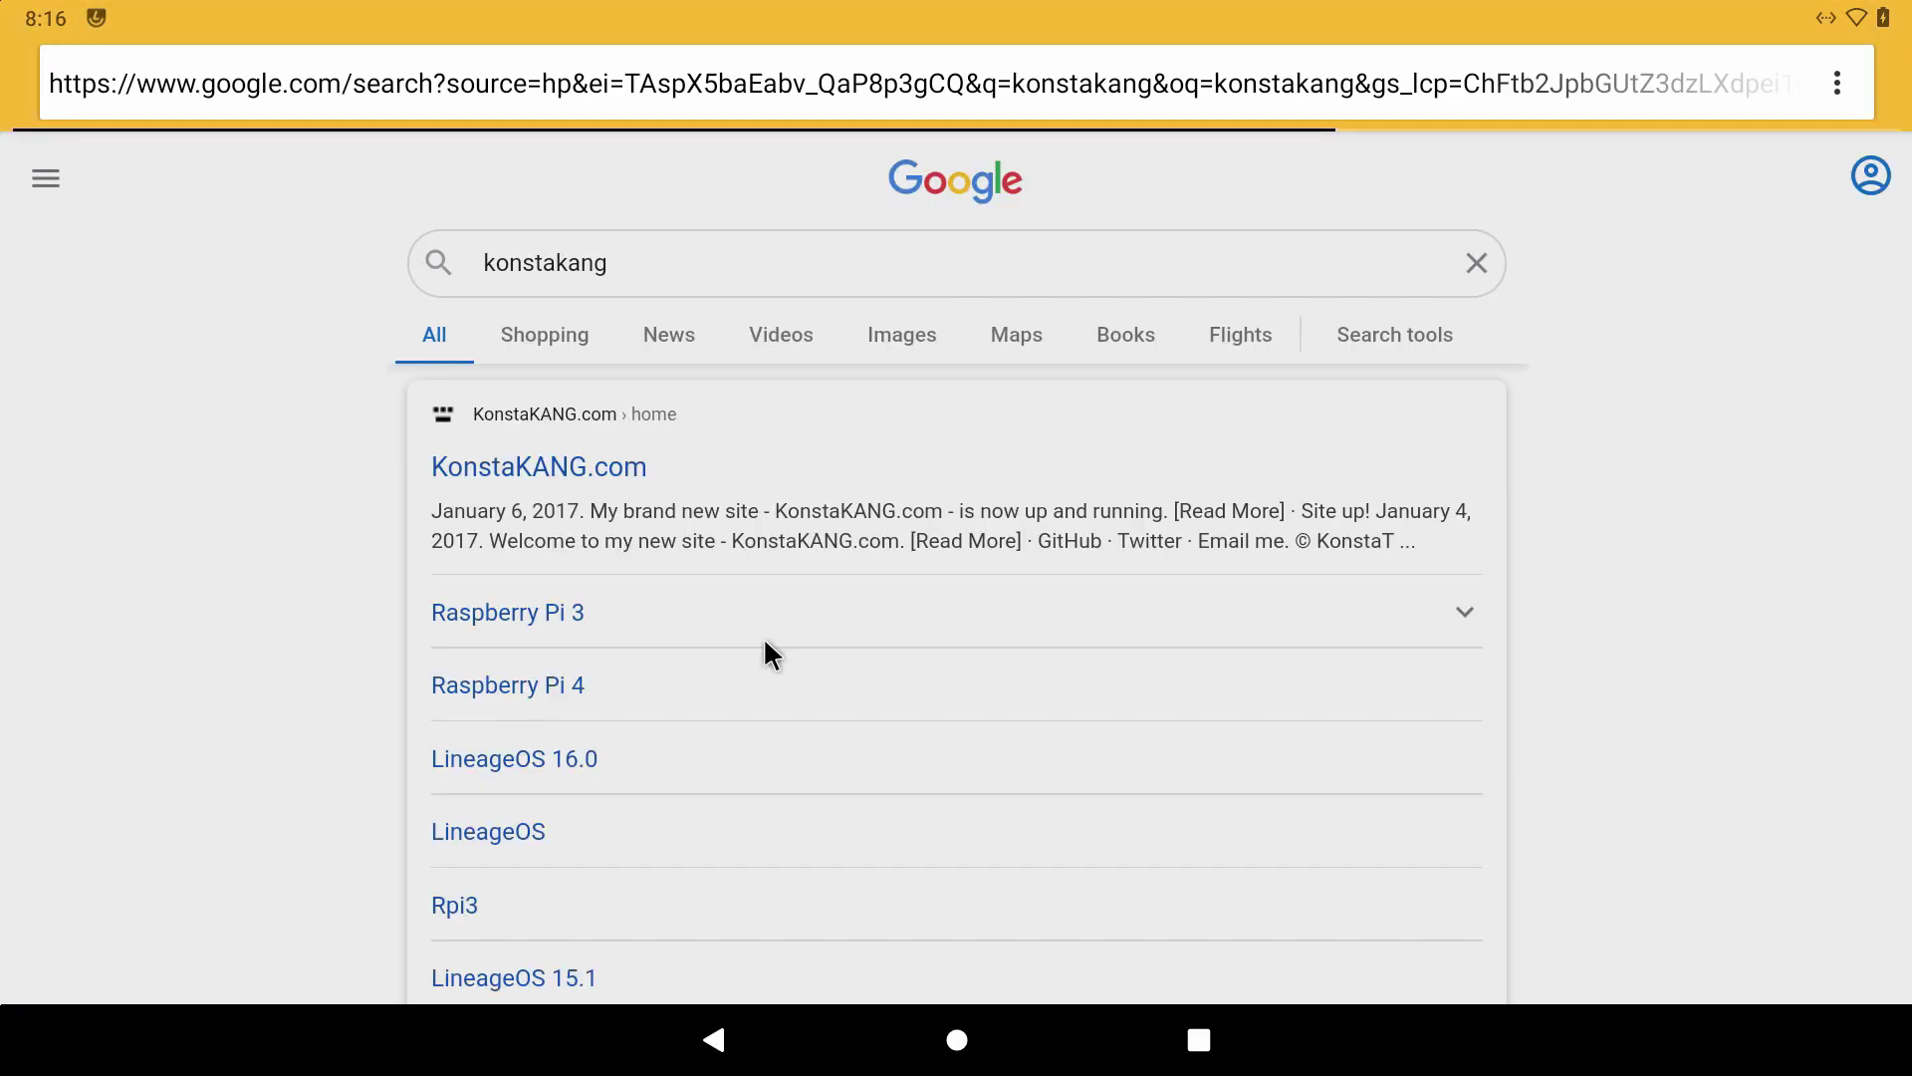
{"action": "left_click", "coordinate": [580, 478]}
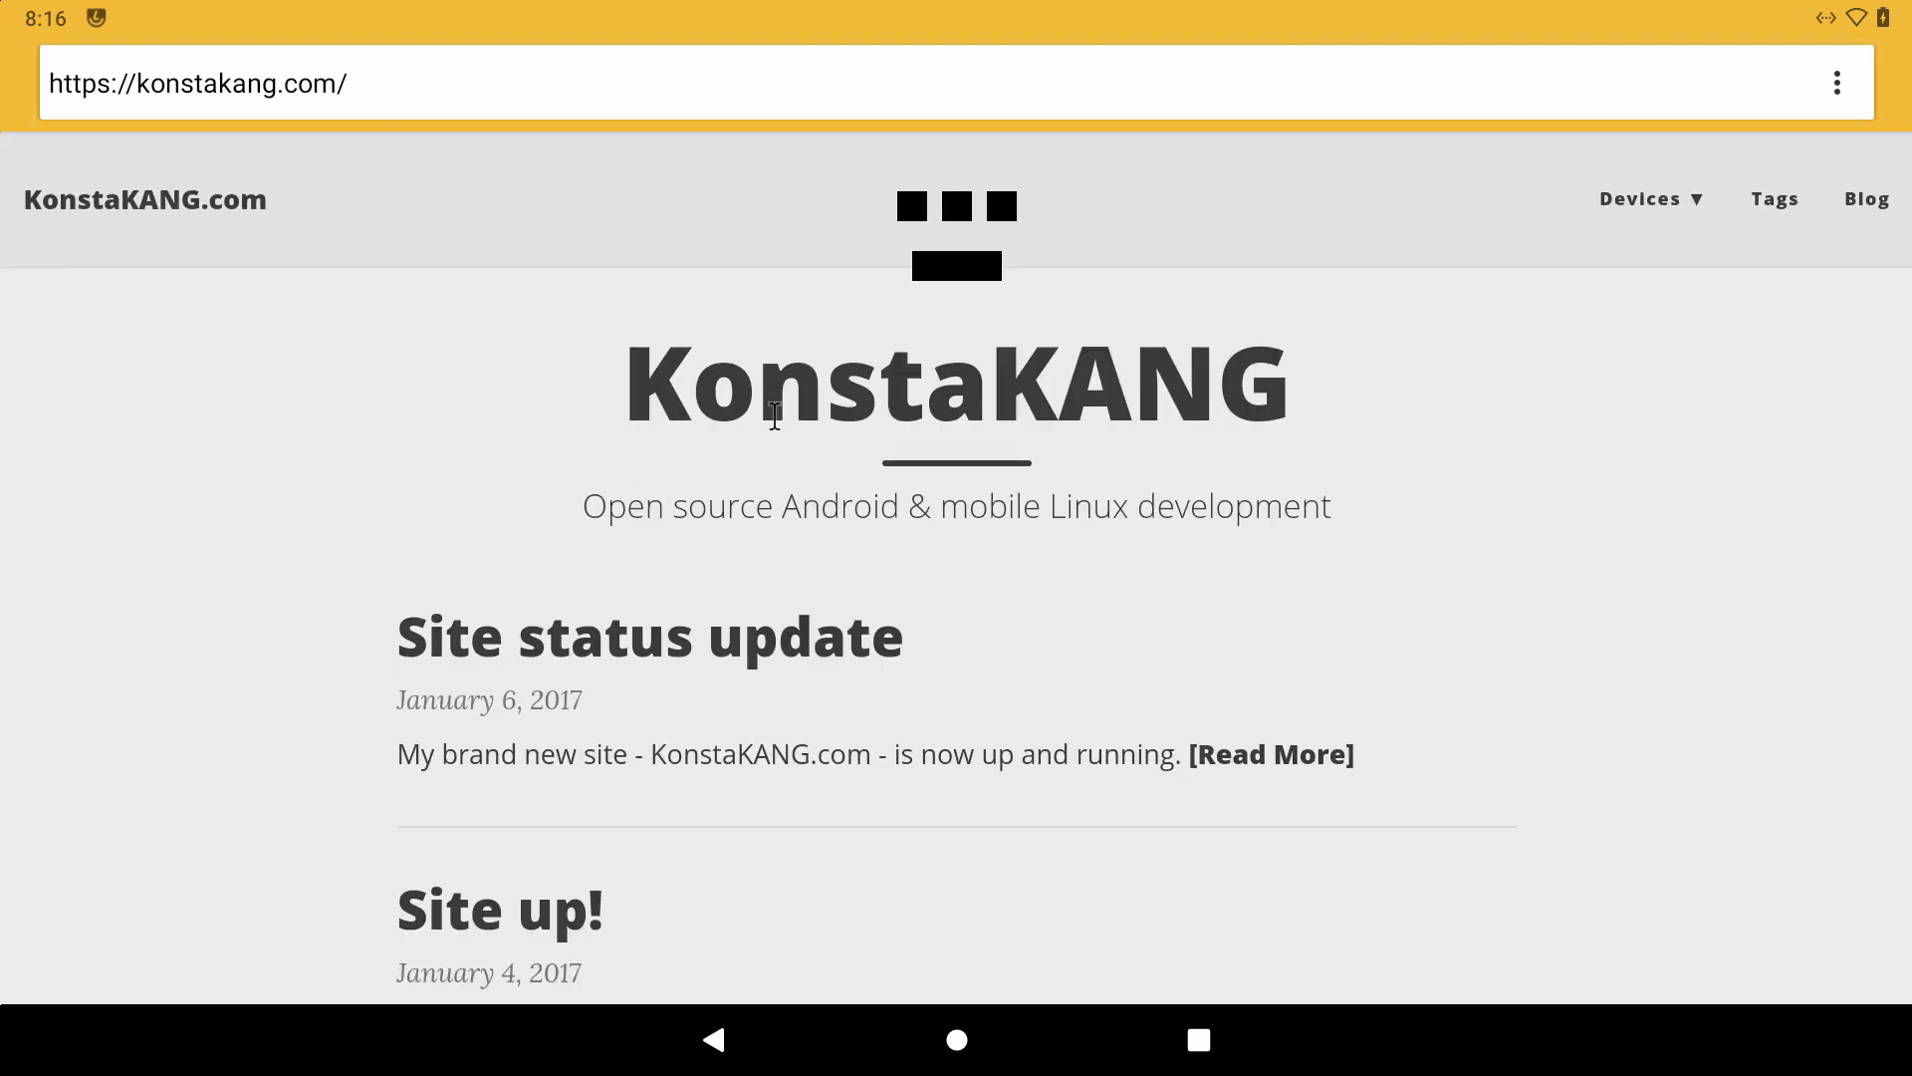
Step: Navigate Devices > Raspberry Pi 4 to the LineageOS 17.1 (Android 10) build page
{"action": "mouse_move", "coordinate": [1617, 209]}
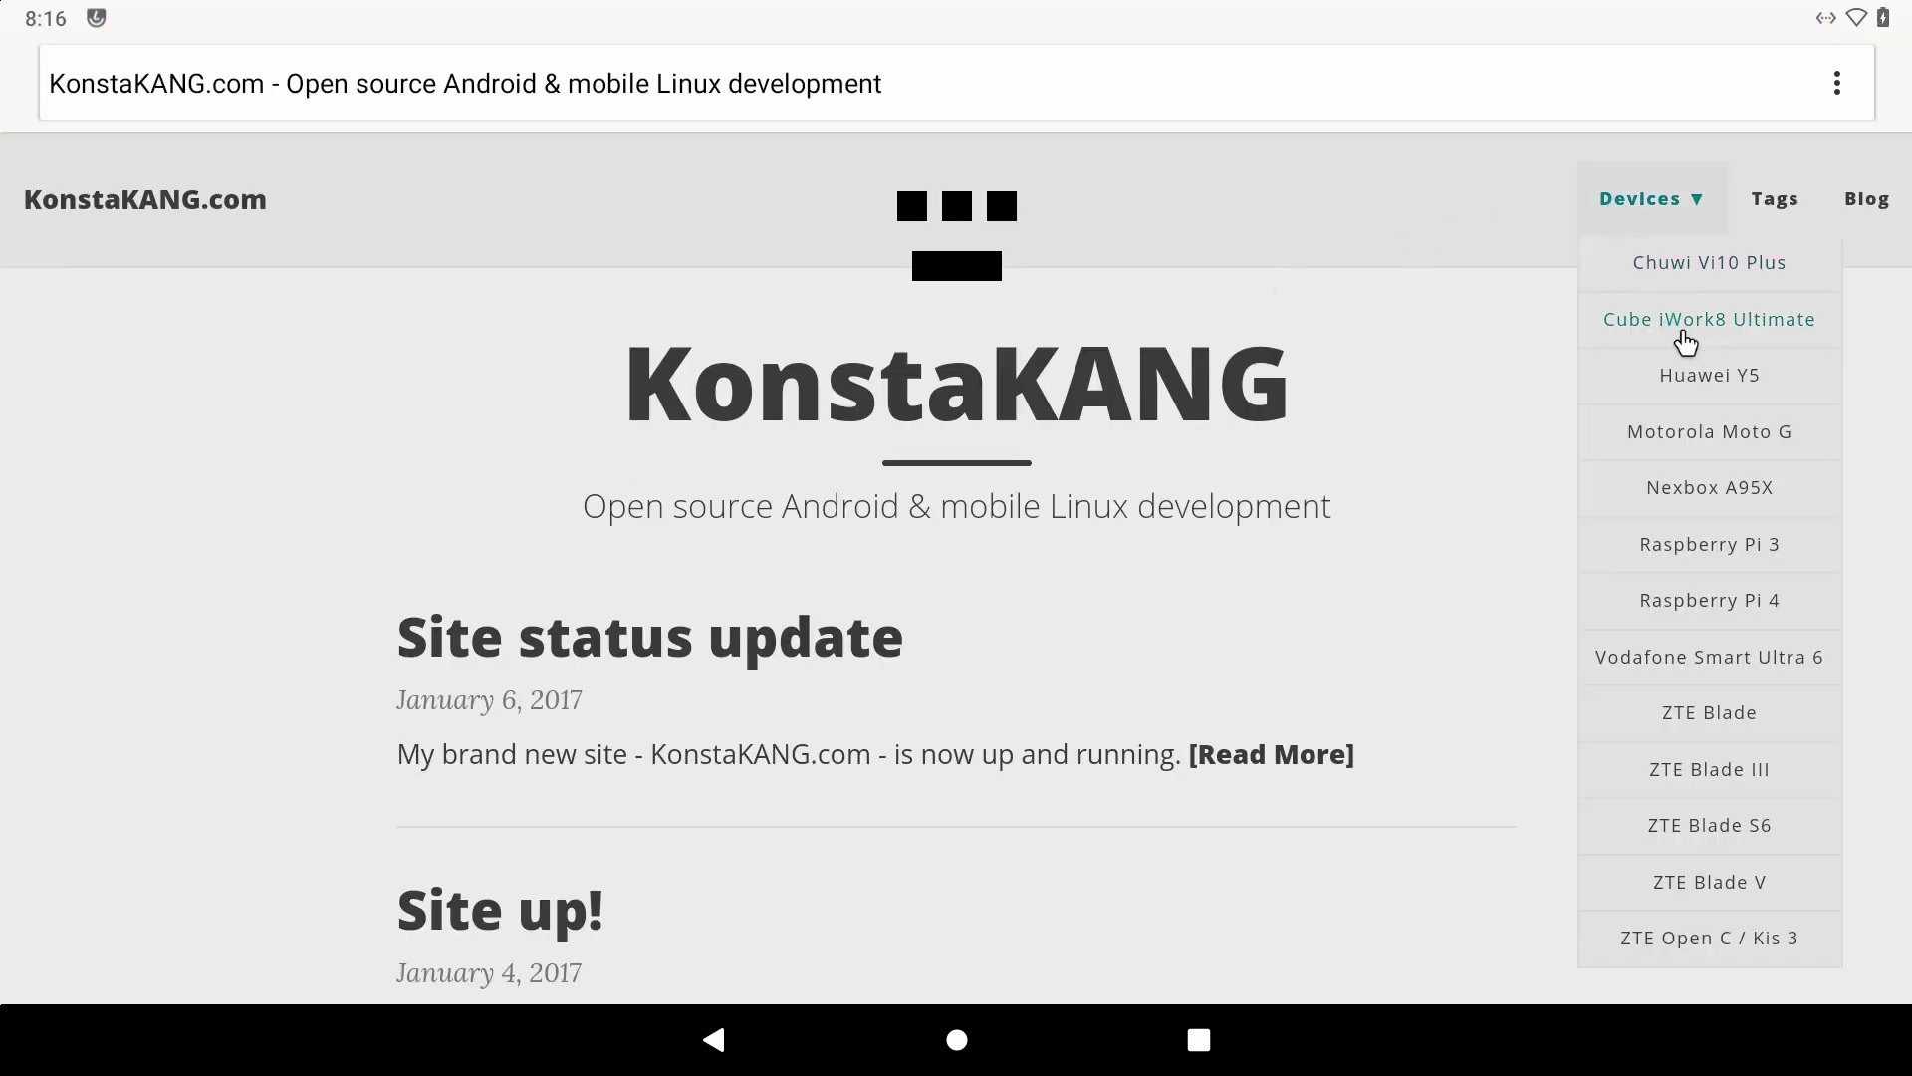
{"action": "left_click", "coordinate": [1699, 606]}
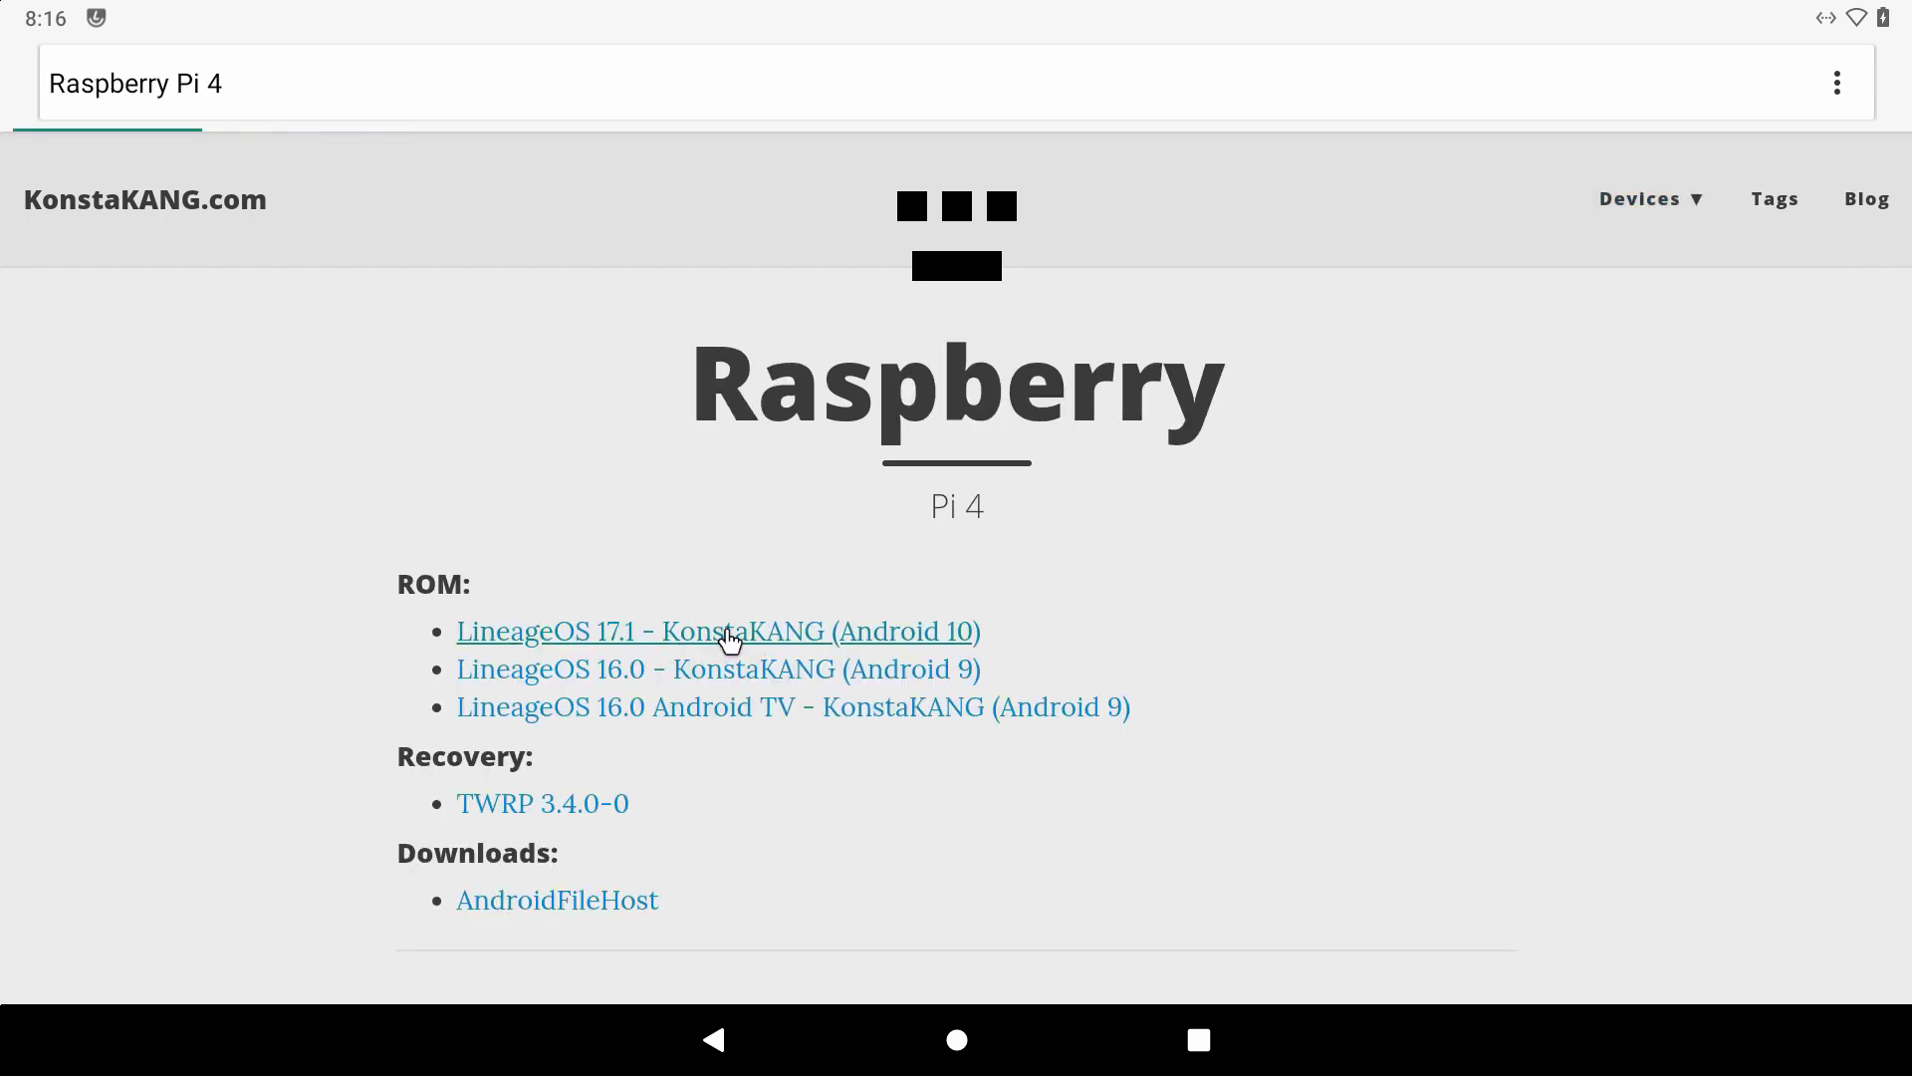
{"action": "left_click", "coordinate": [730, 641]}
{"action": "scroll", "coordinate": [705, 499], "scroll_direction": "down", "scroll_amount": 8}
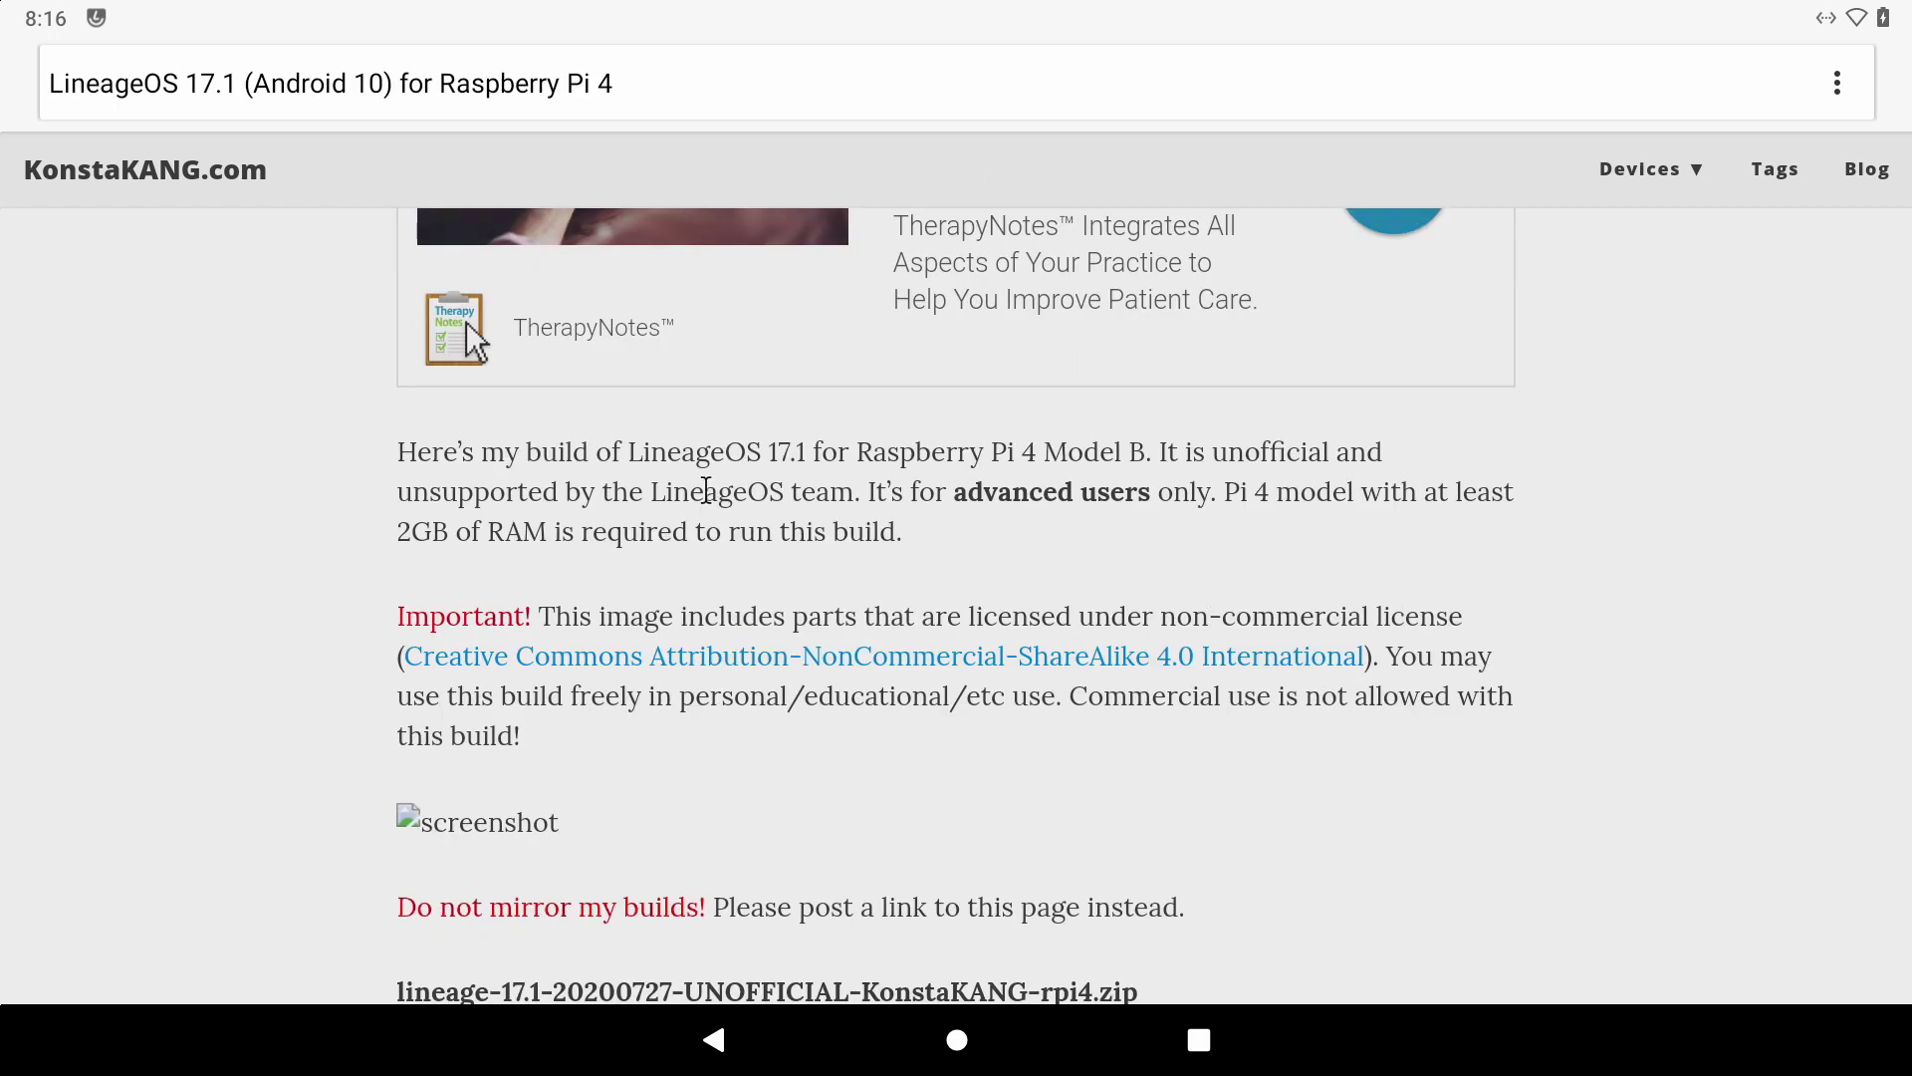
Step: Open the lineage-17.1-rpi-recovery2boot.zip AndroidFileHost page and start its download
{"action": "scroll", "coordinate": [702, 482], "scroll_direction": "down", "scroll_amount": 15}
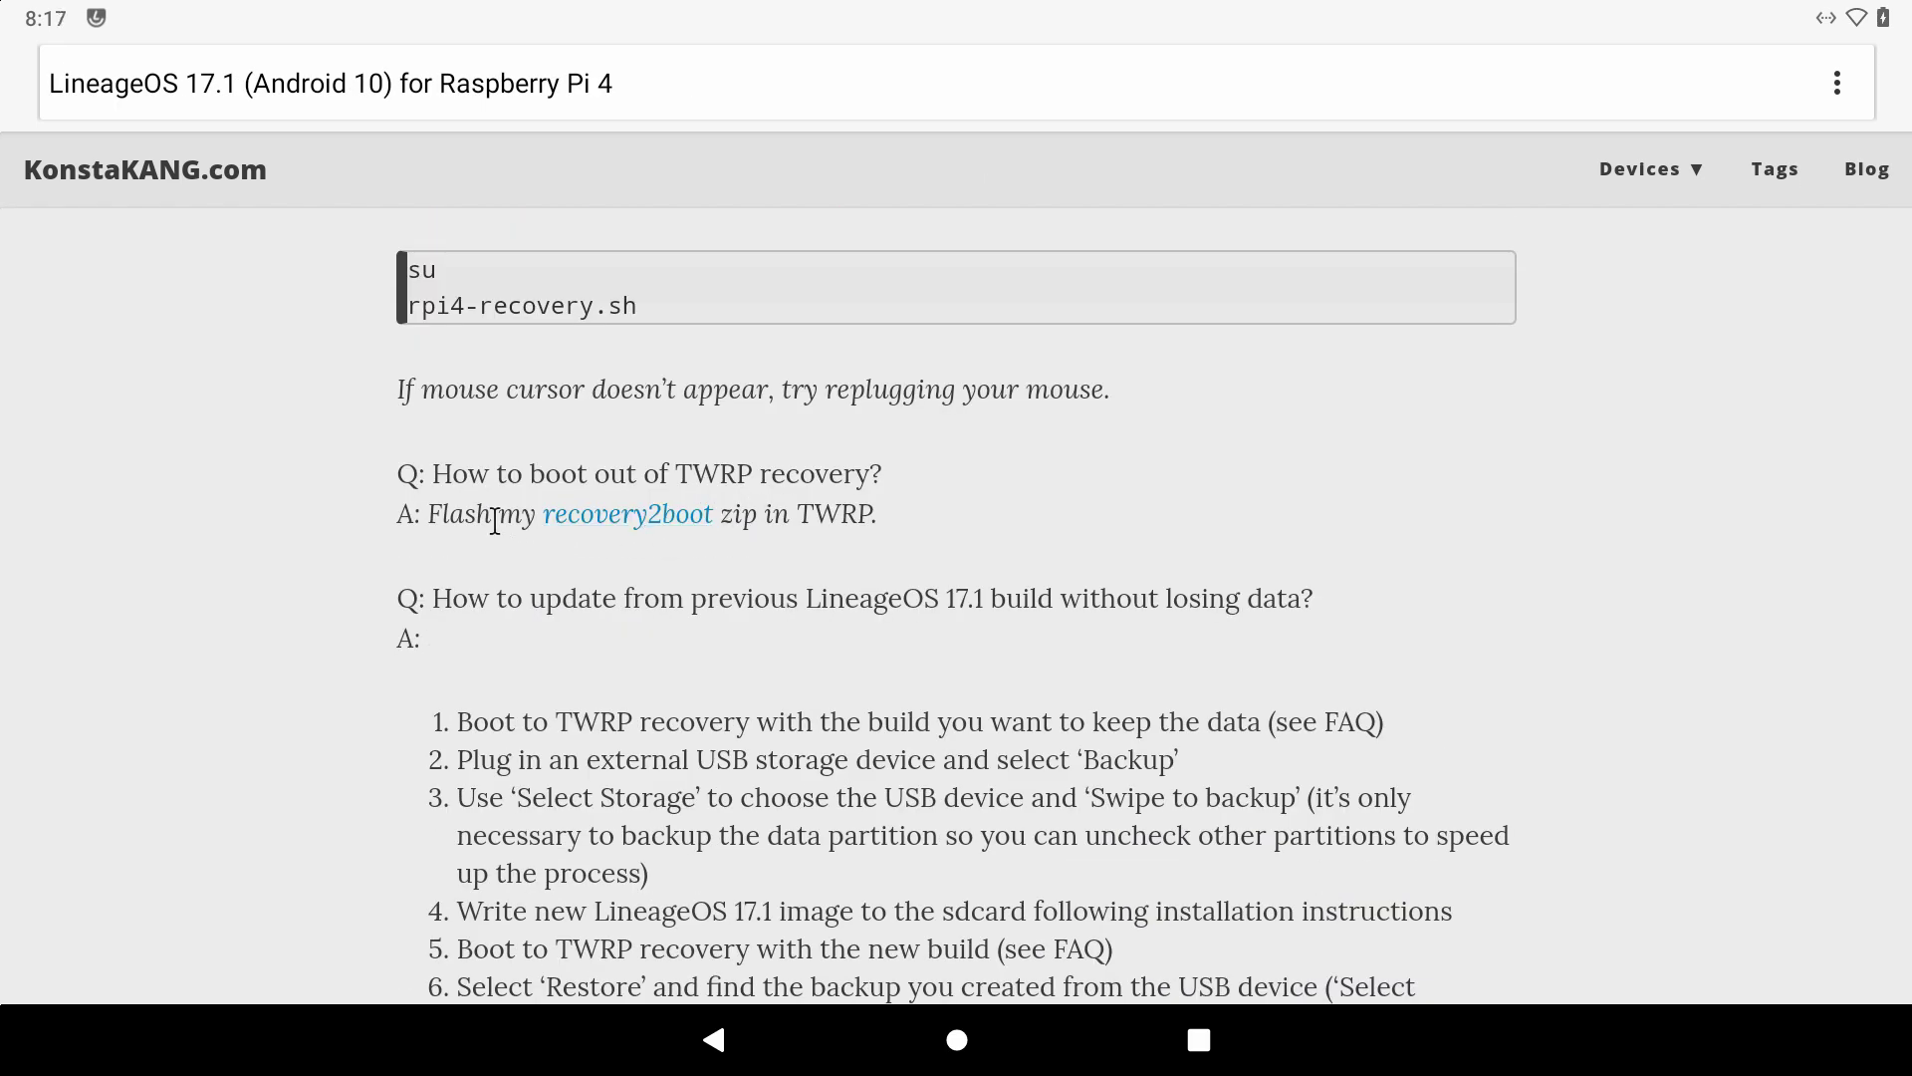
{"action": "left_click", "coordinate": [596, 516]}
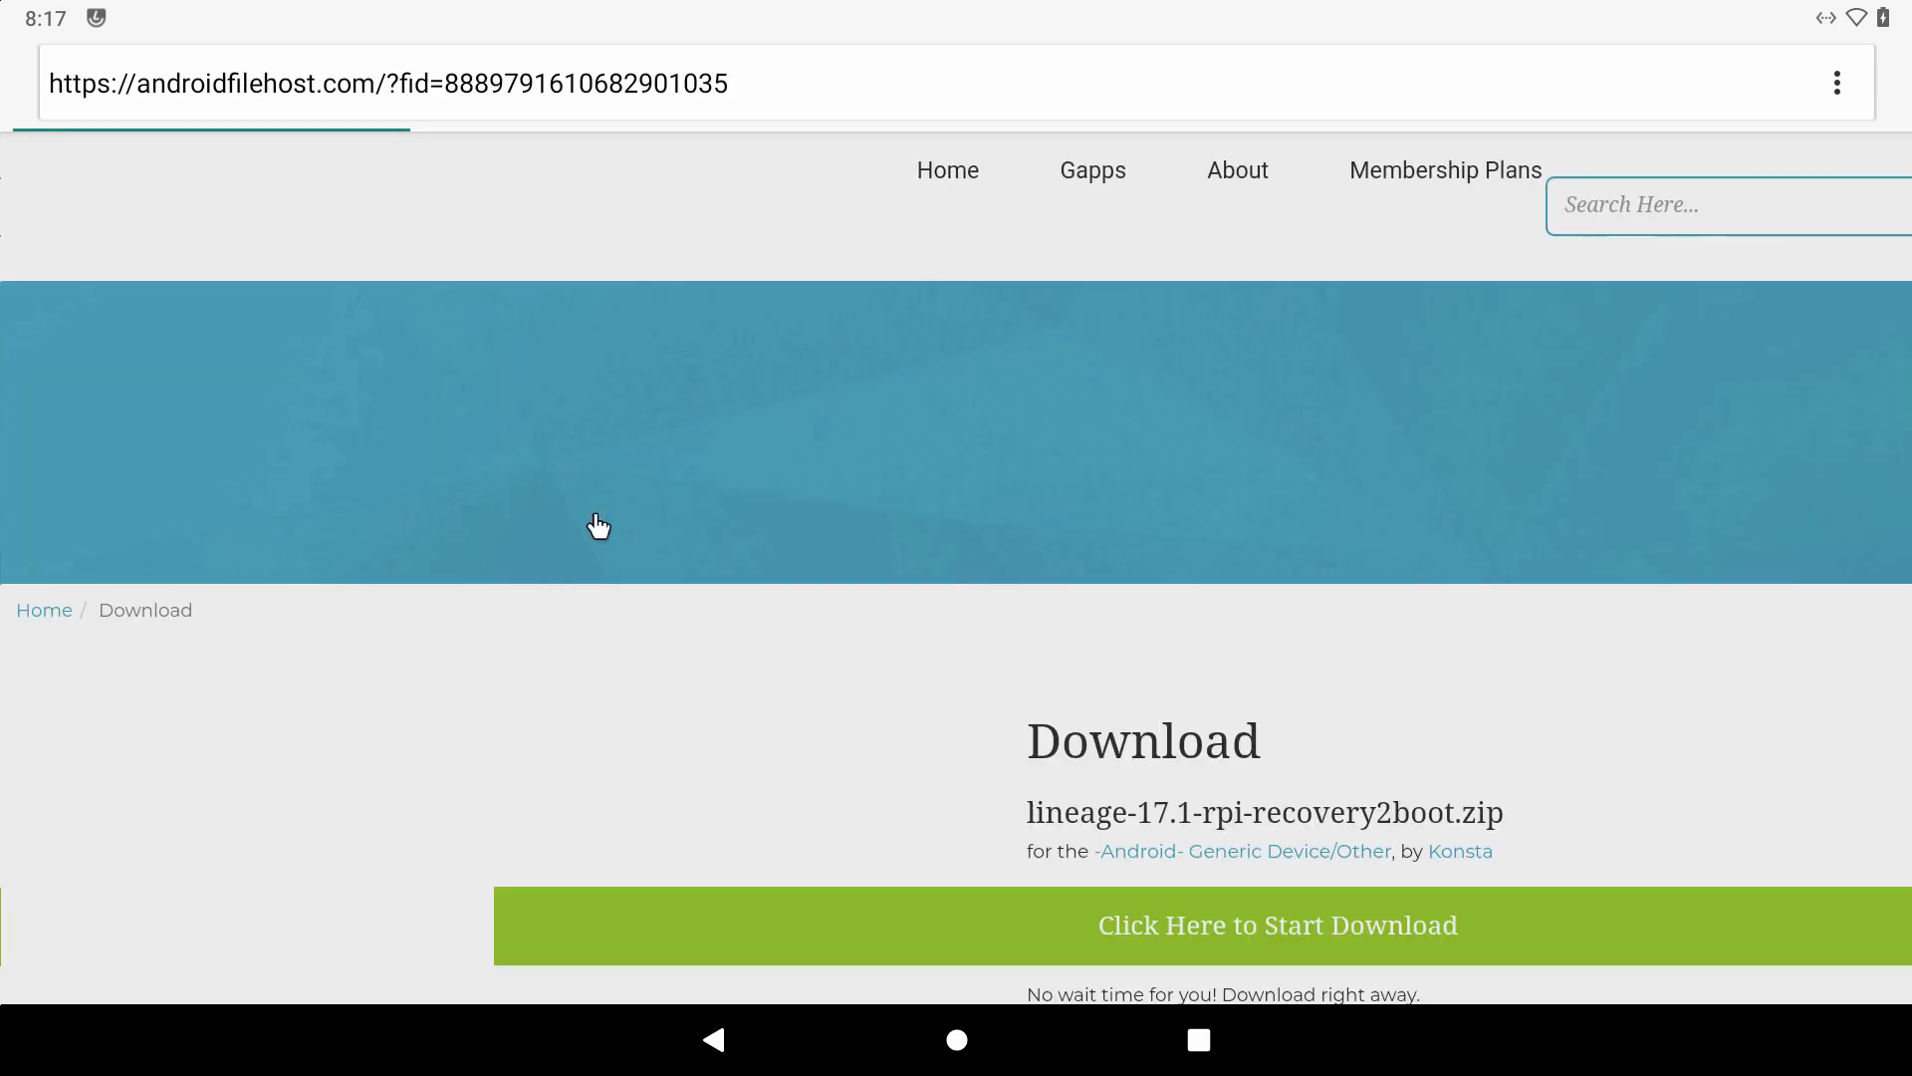
{"action": "scroll", "coordinate": [757, 530], "scroll_direction": "down", "scroll_amount": 3}
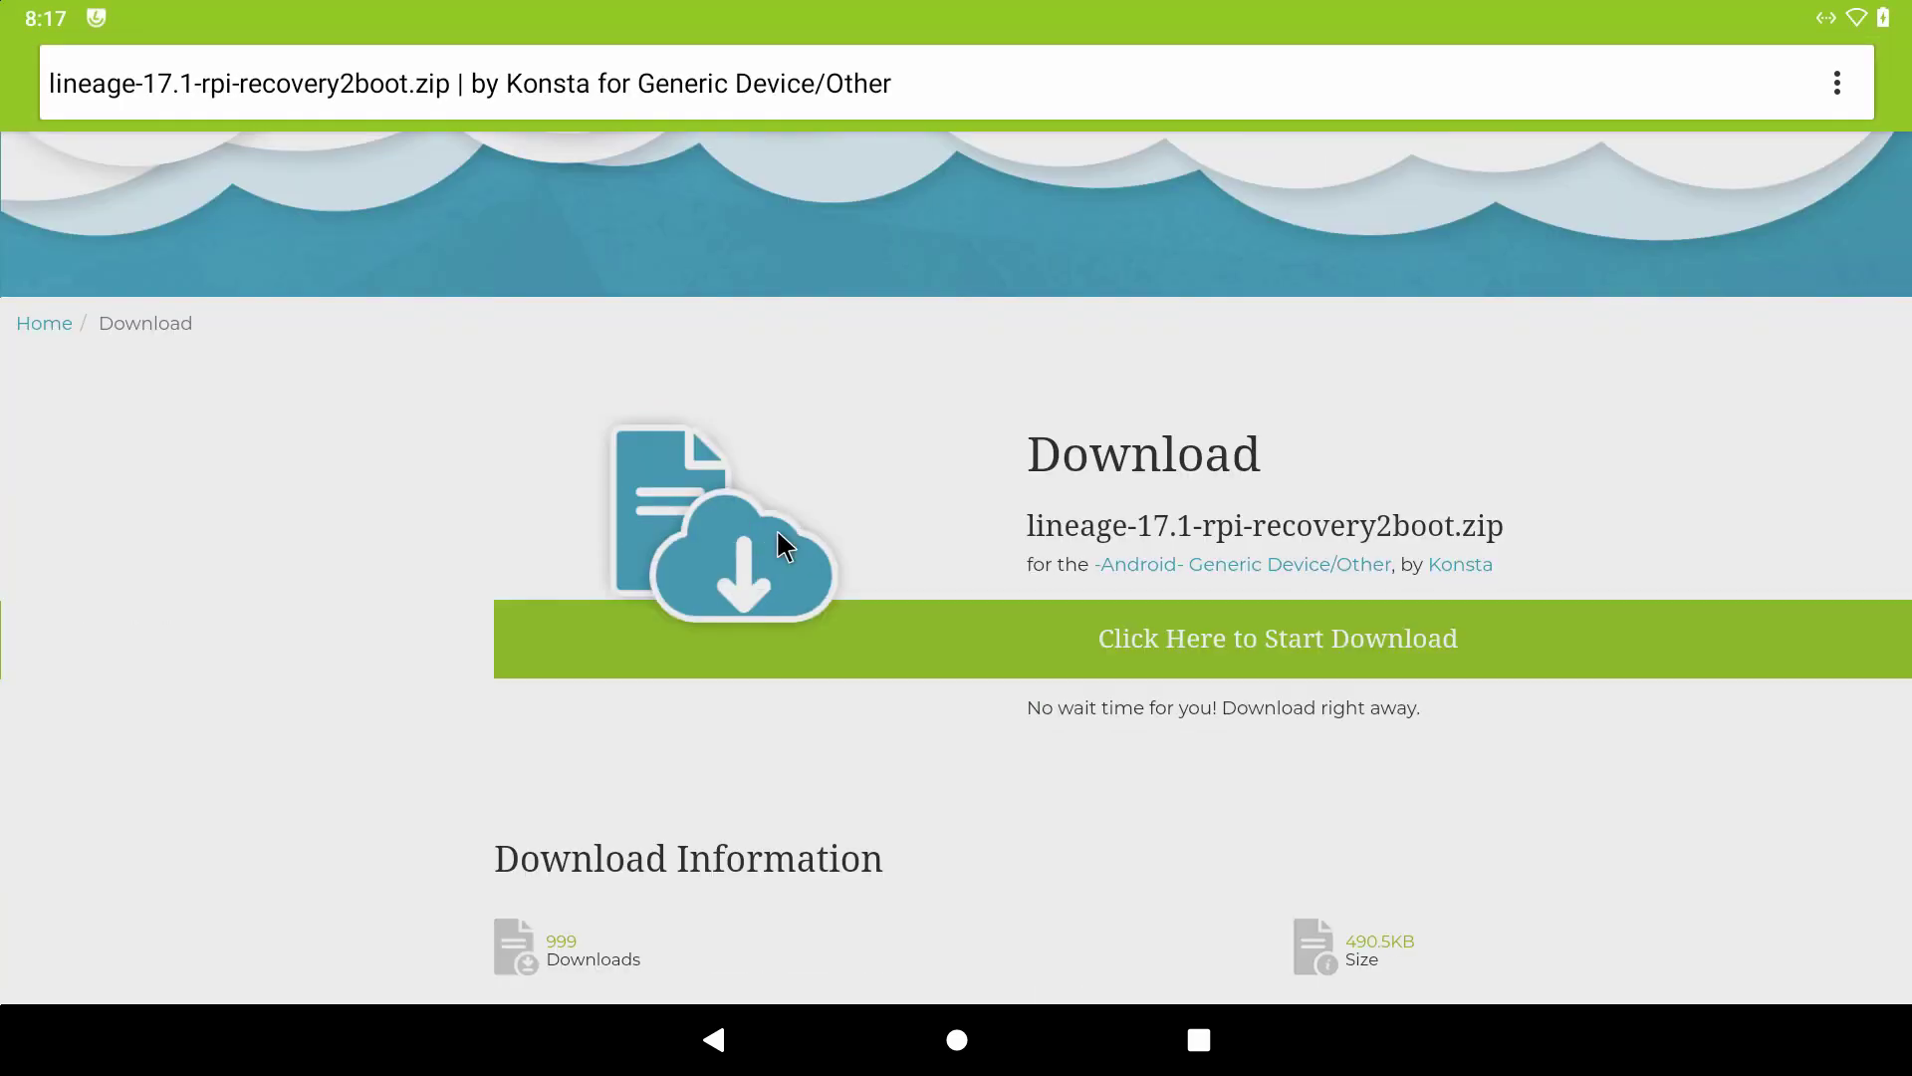
{"action": "left_click", "coordinate": [1225, 657]}
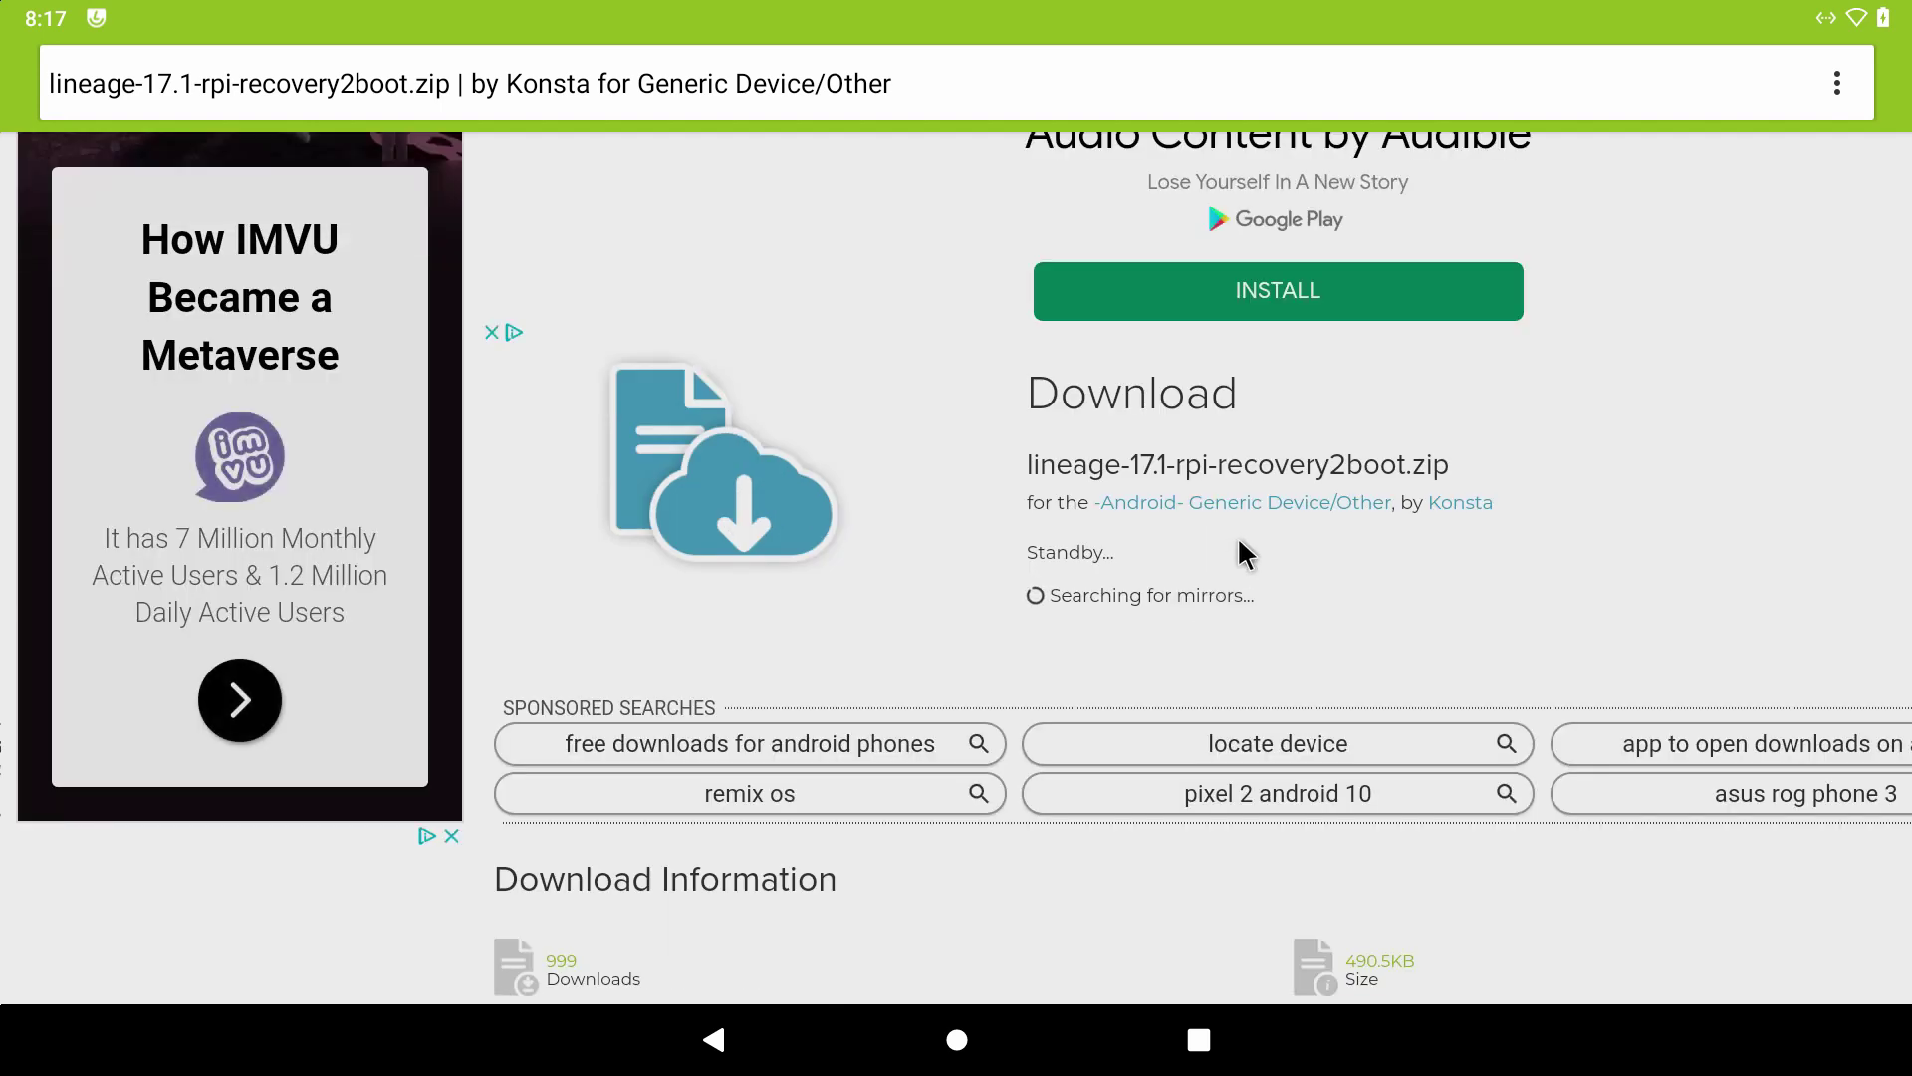
Step: Choose the primary Virginia mirror, allow storage access, and confirm the download
{"action": "scroll", "coordinate": [1237, 537], "scroll_direction": "down", "scroll_amount": 5}
{"action": "scroll", "coordinate": [1237, 536], "scroll_direction": "up", "scroll_amount": 5}
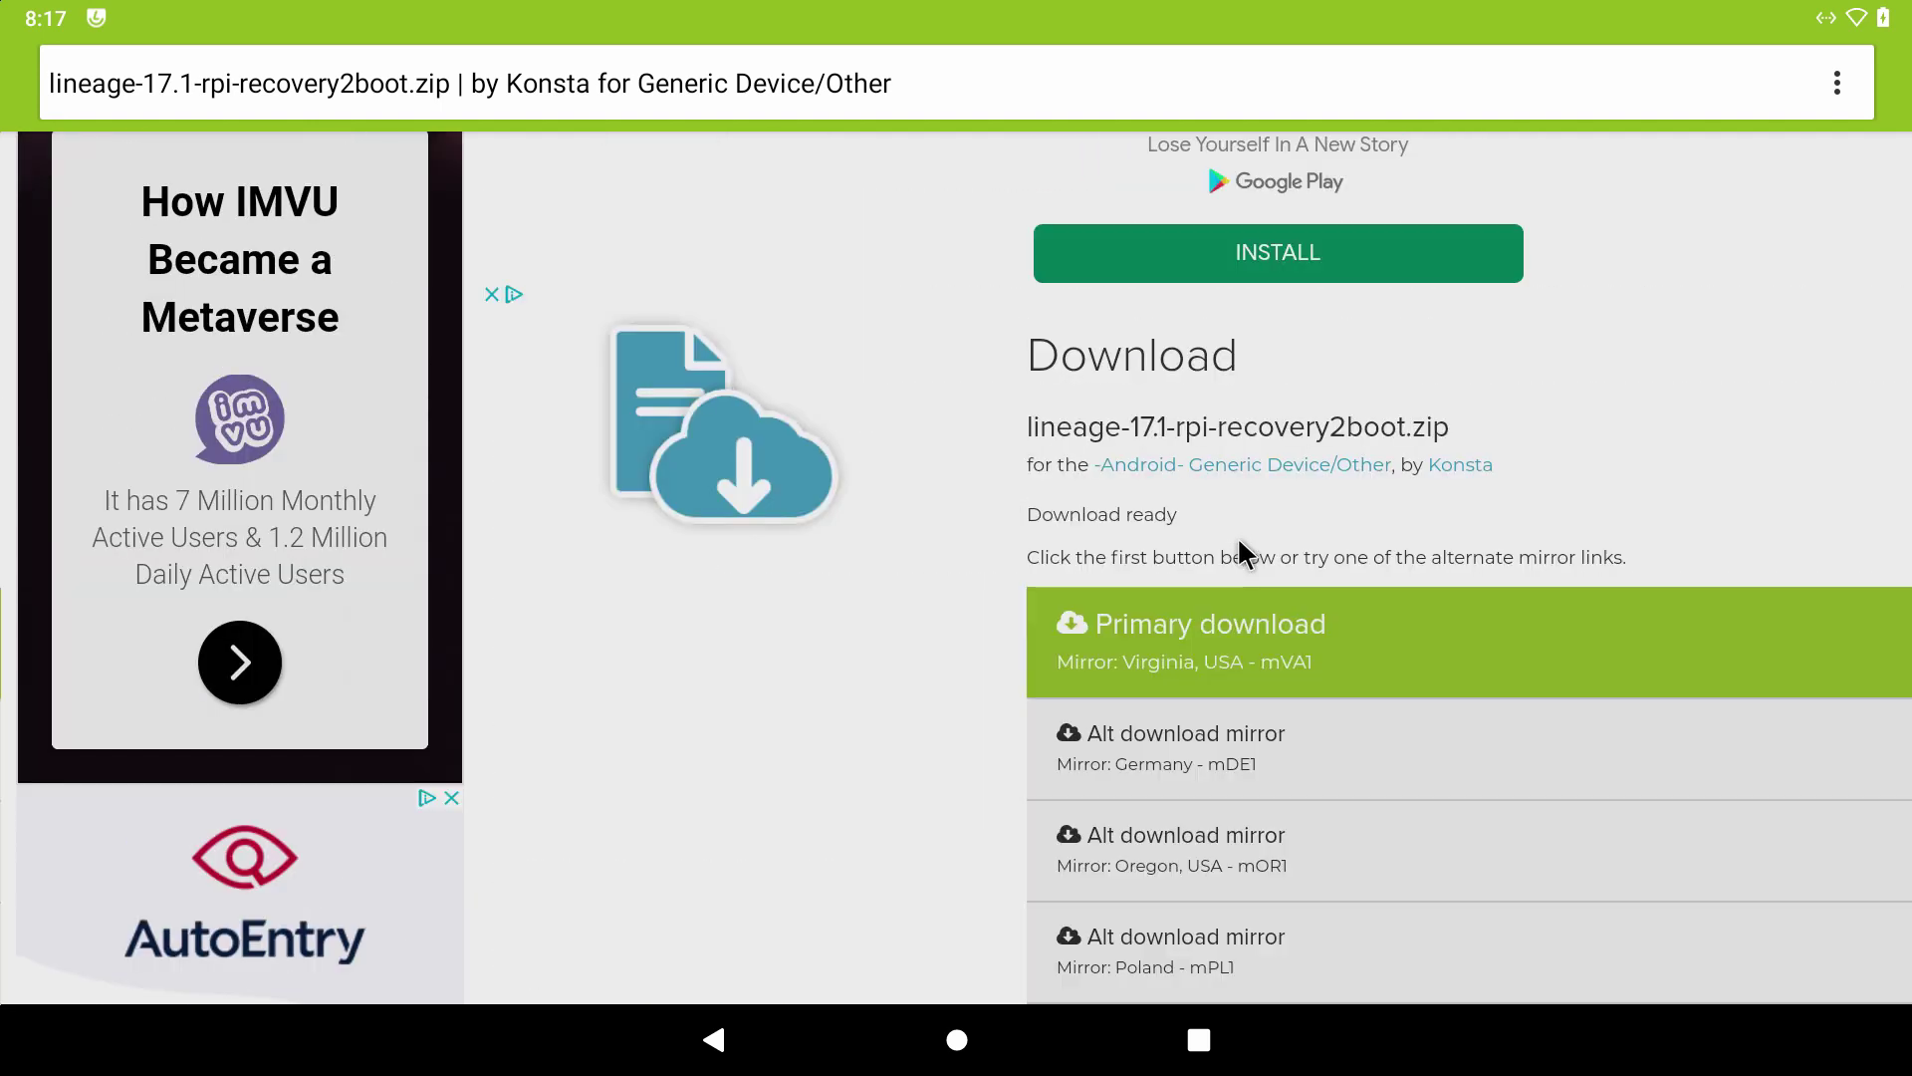
{"action": "left_click", "coordinate": [1230, 634]}
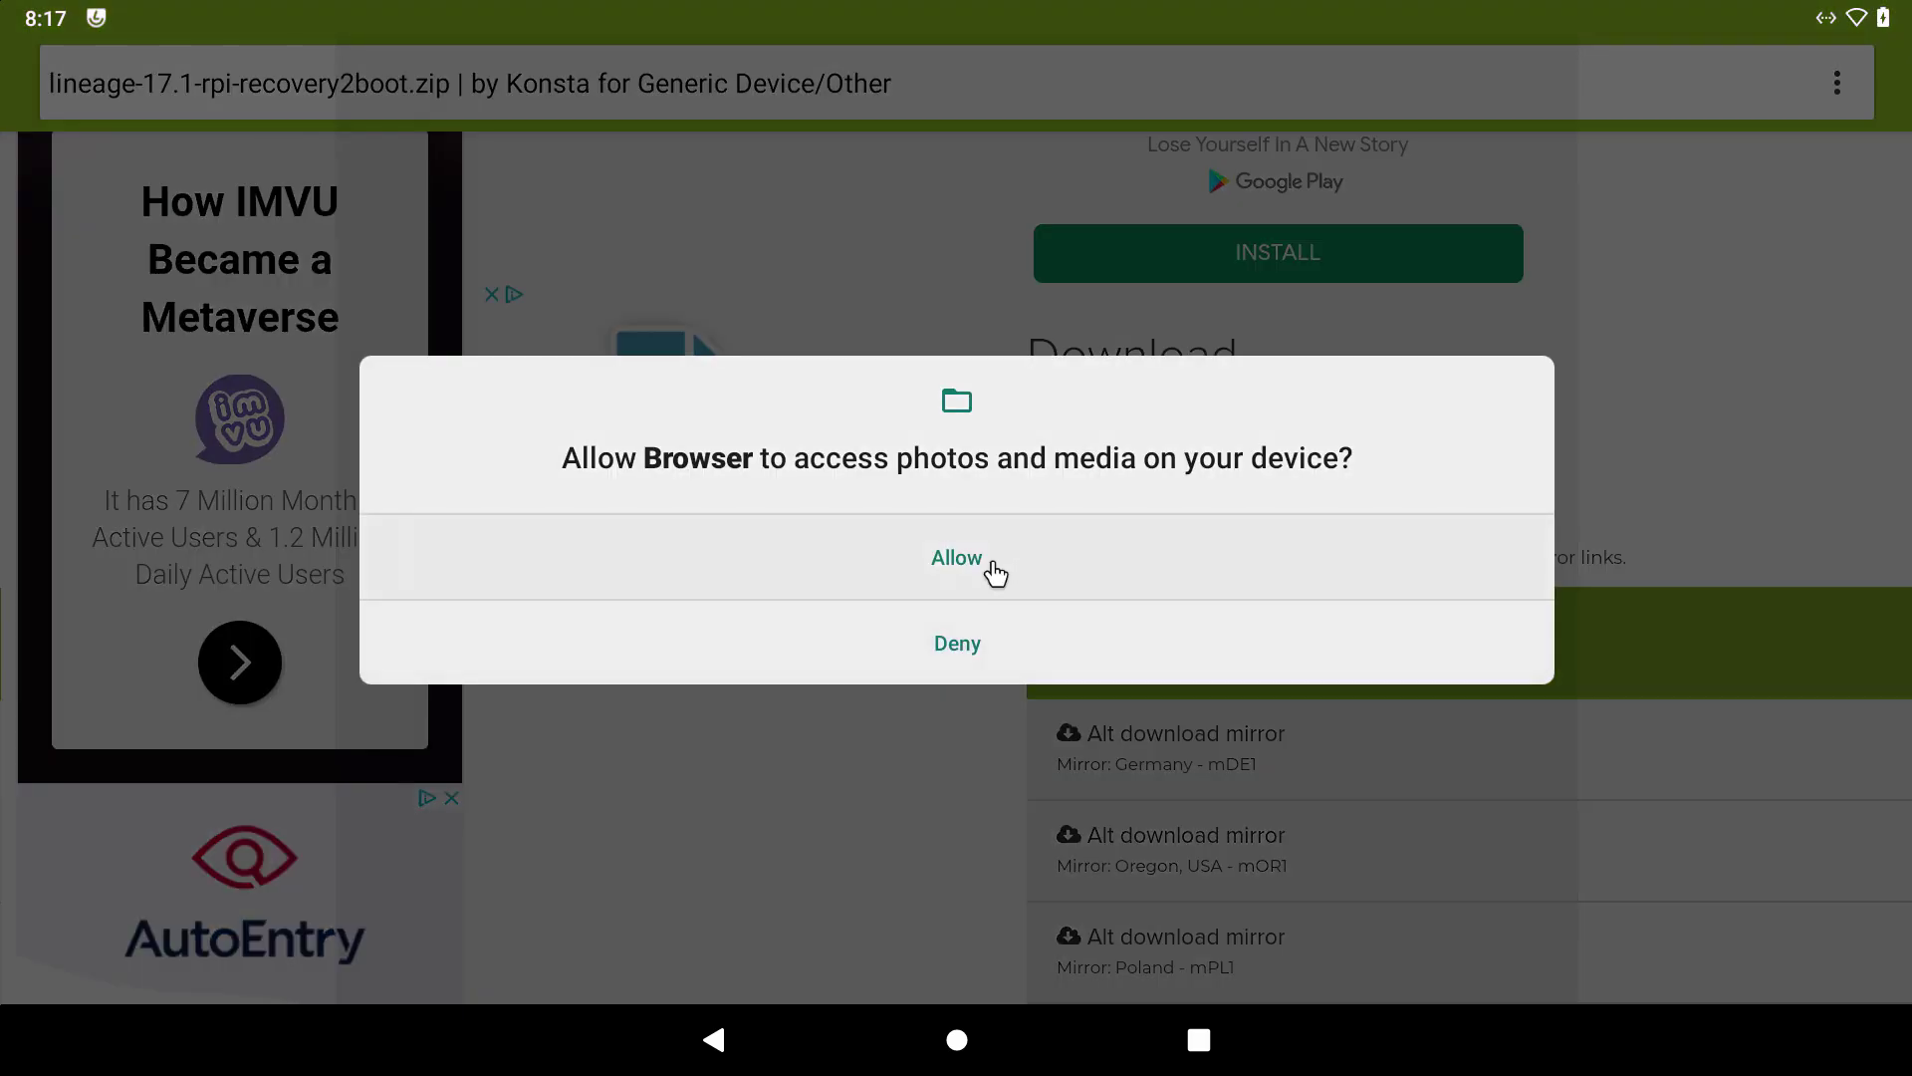
{"action": "left_click", "coordinate": [996, 573]}
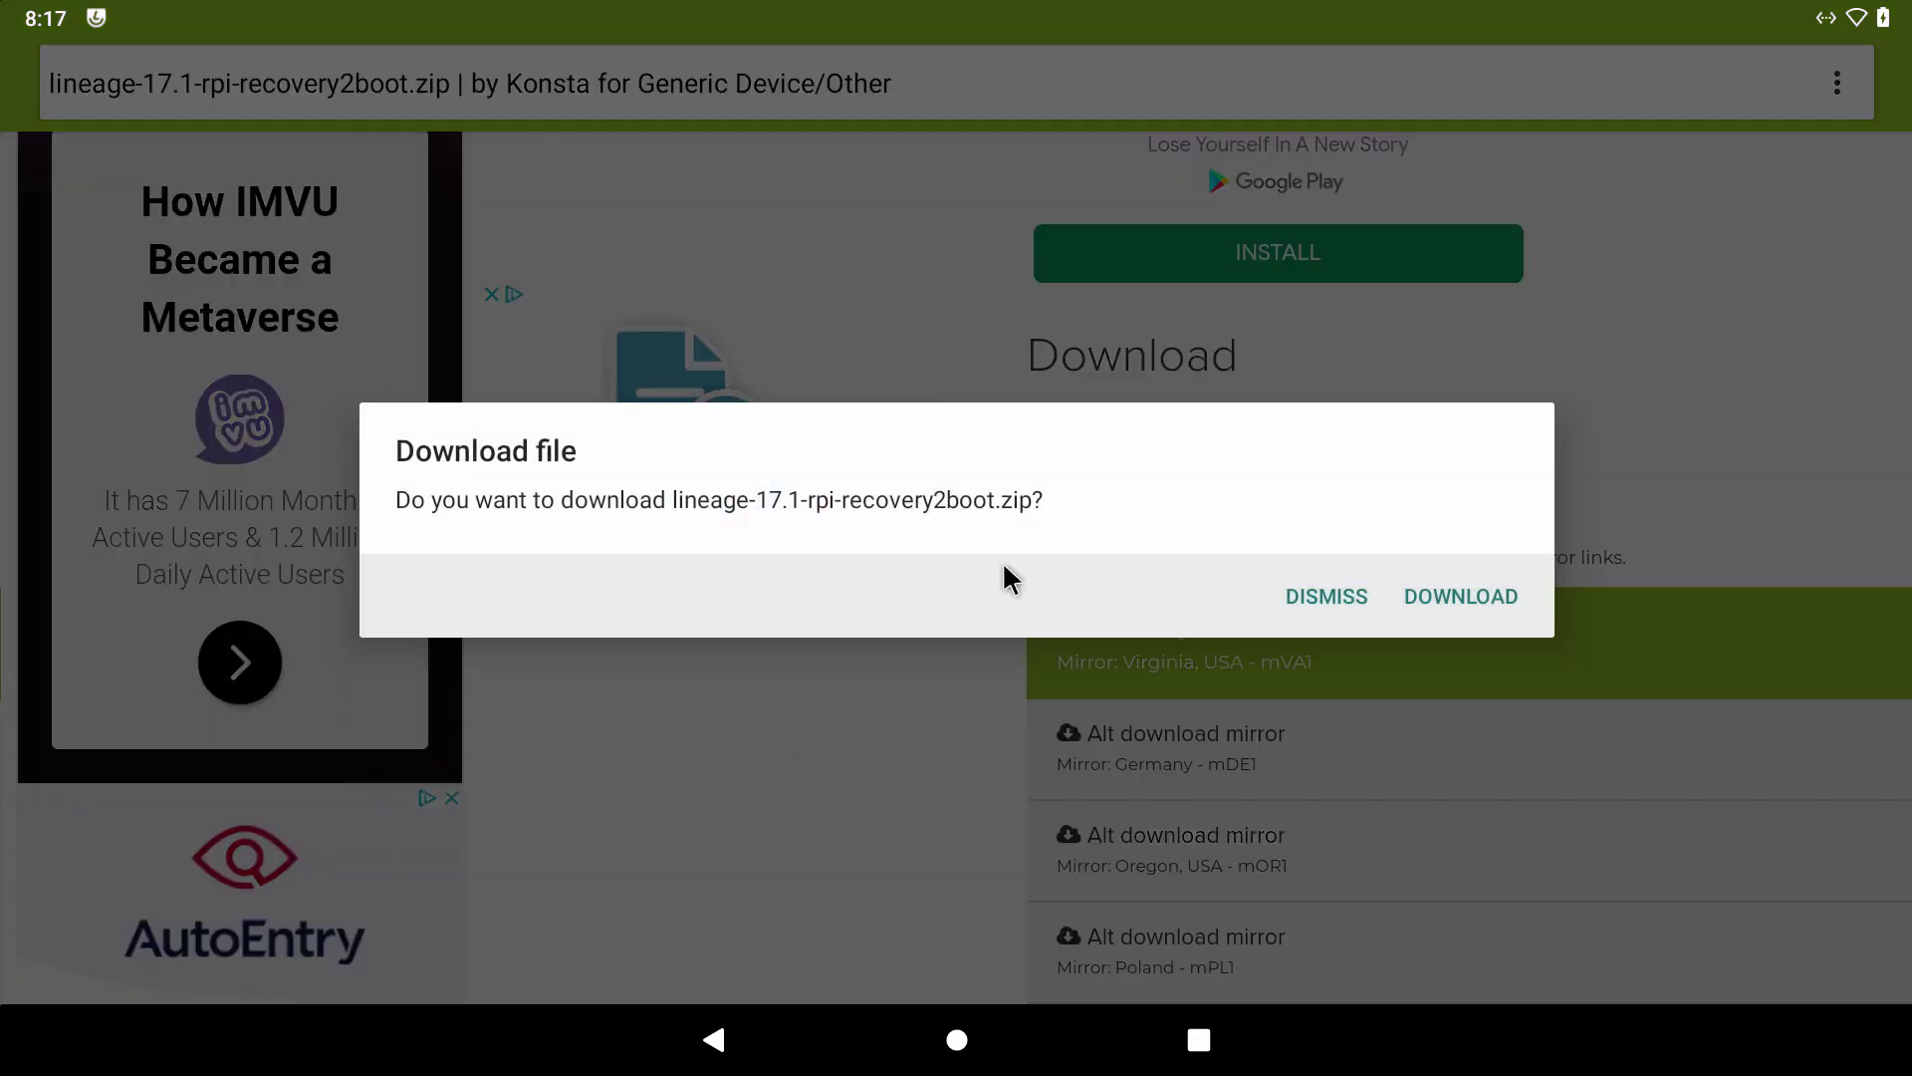
{"action": "left_click", "coordinate": [1429, 596]}
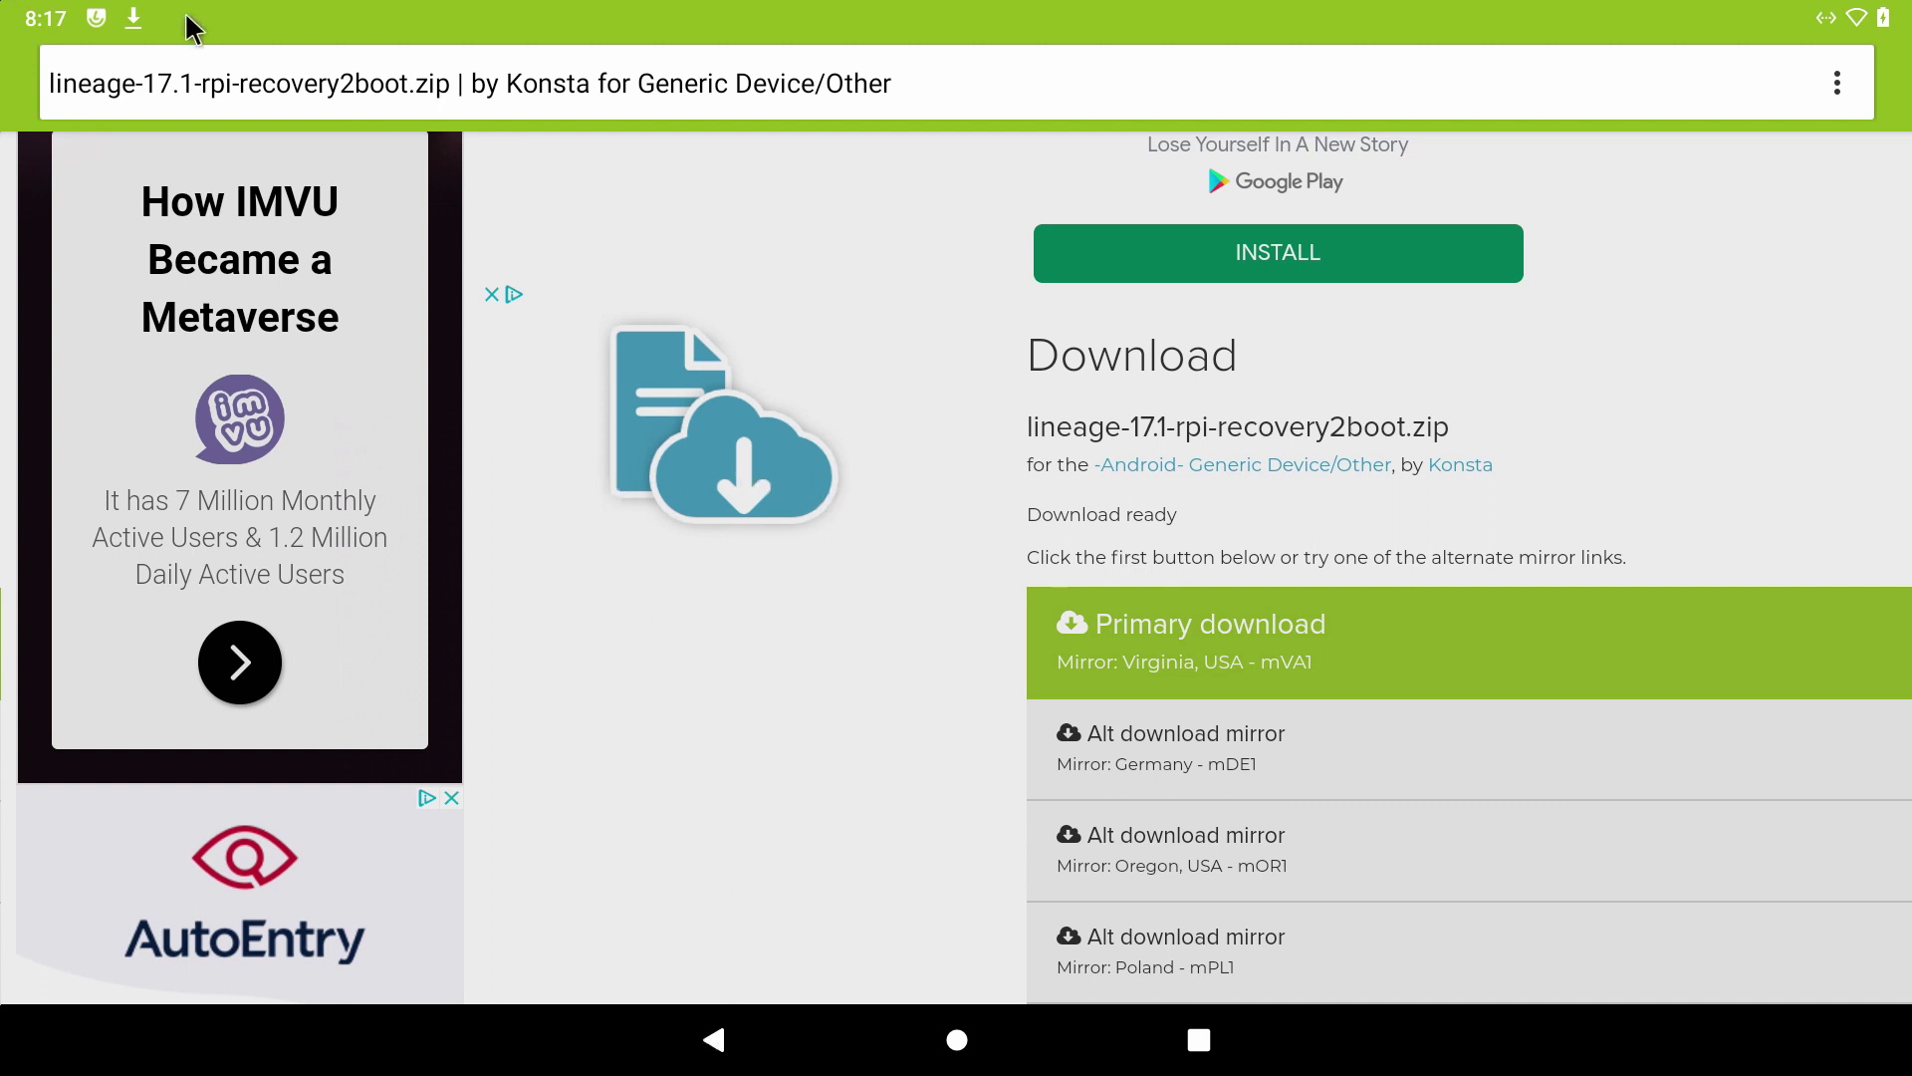
Step: Check in the notifications that the download finished, then return to the LineageOS 17.1 page
{"action": "left_click_drag", "start_coordinate": [152, 20], "coordinate": [237, 271]}
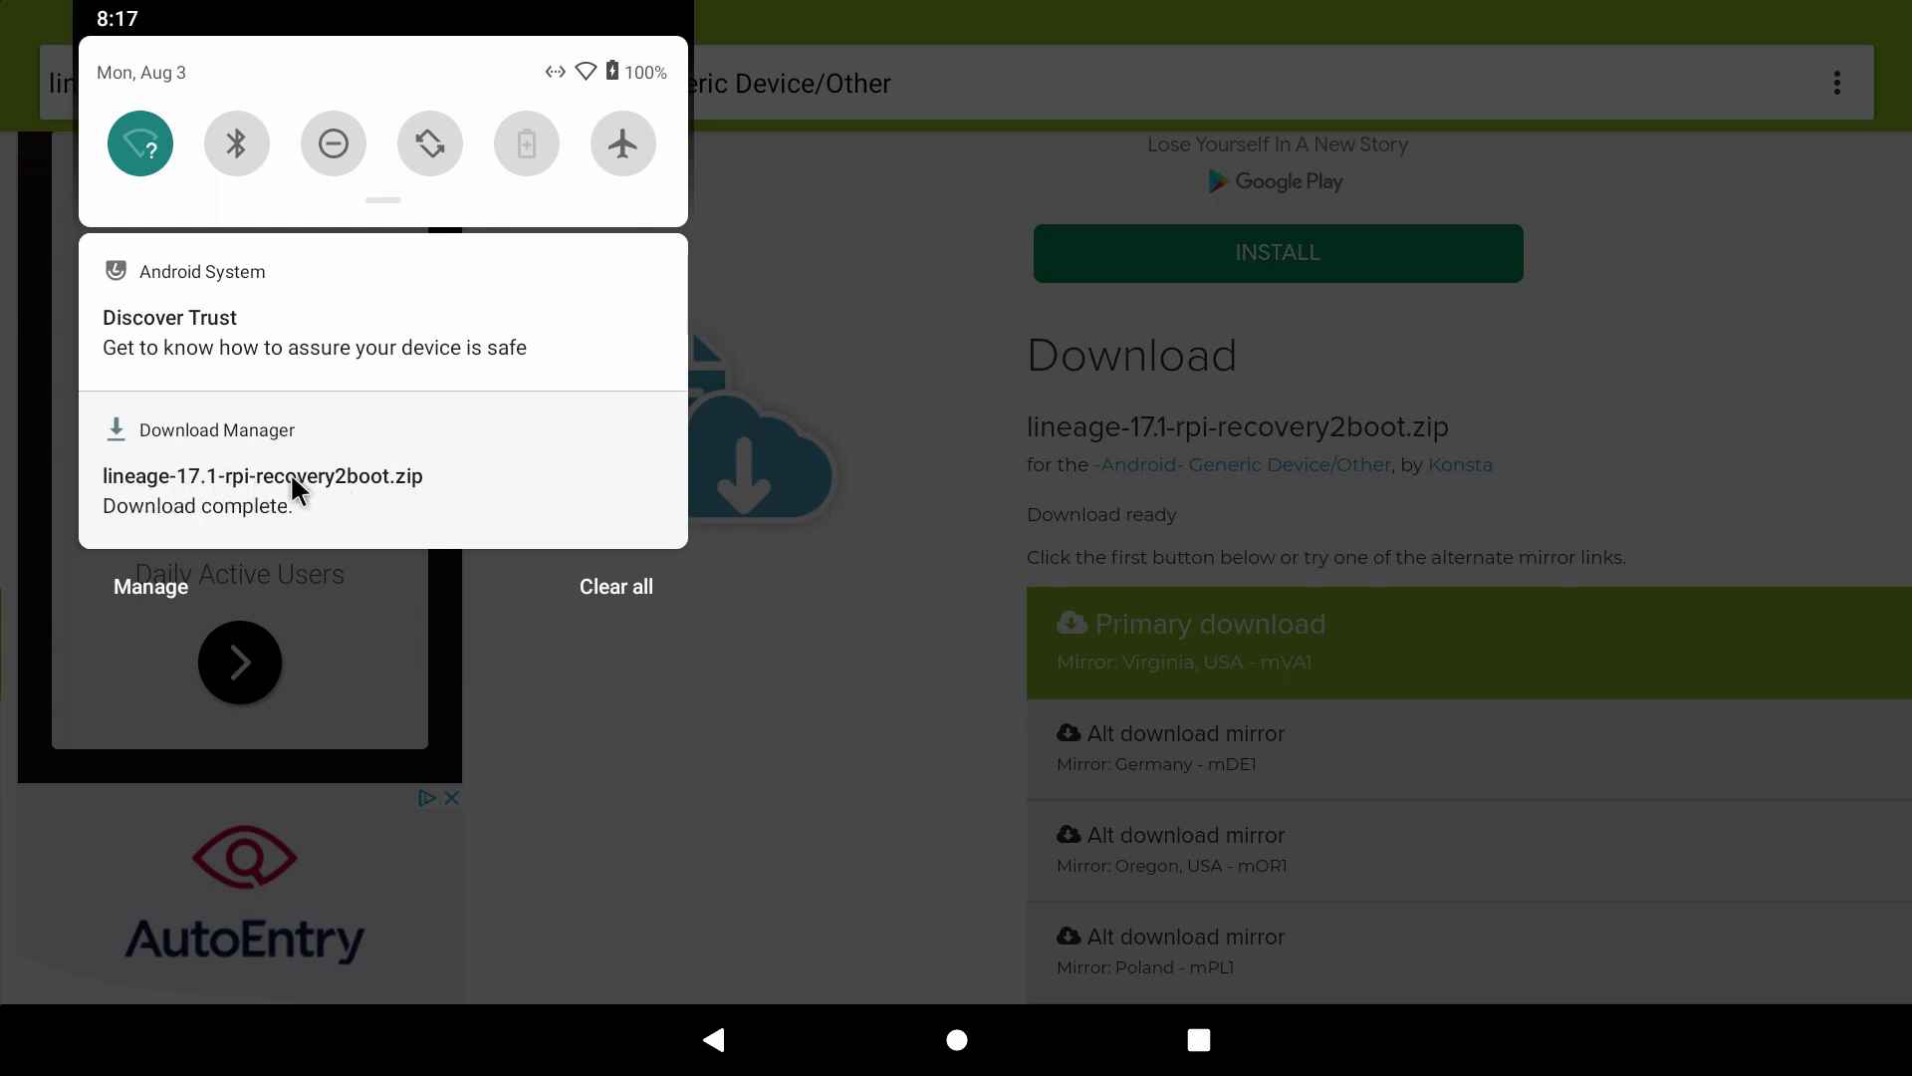
{"action": "left_click_drag", "start_coordinate": [706, 805], "coordinate": [734, 935]}
{"action": "left_click", "coordinate": [734, 934]}
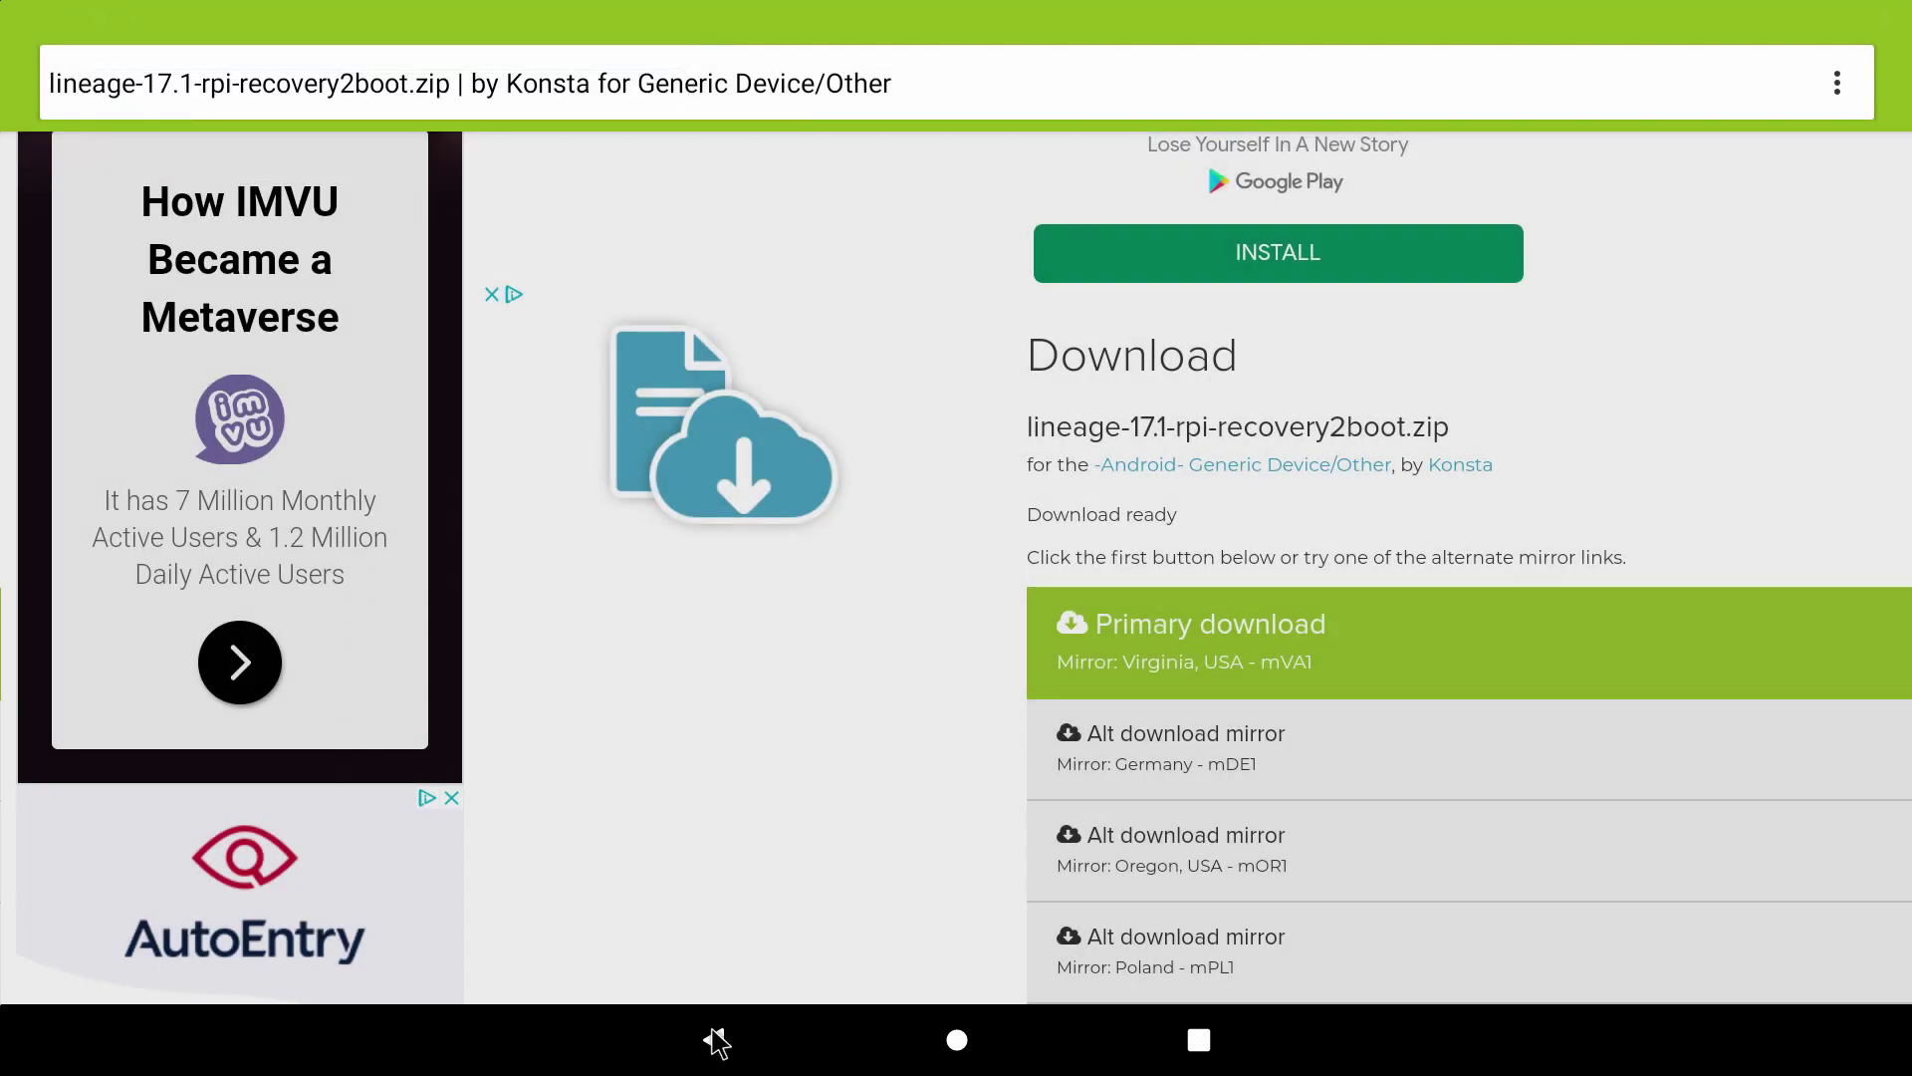
Step: Return to the LineageOS 17.1 page and open the Open GApps site with ARM/10.0/pico selected
{"action": "left_click", "coordinate": [713, 1039]}
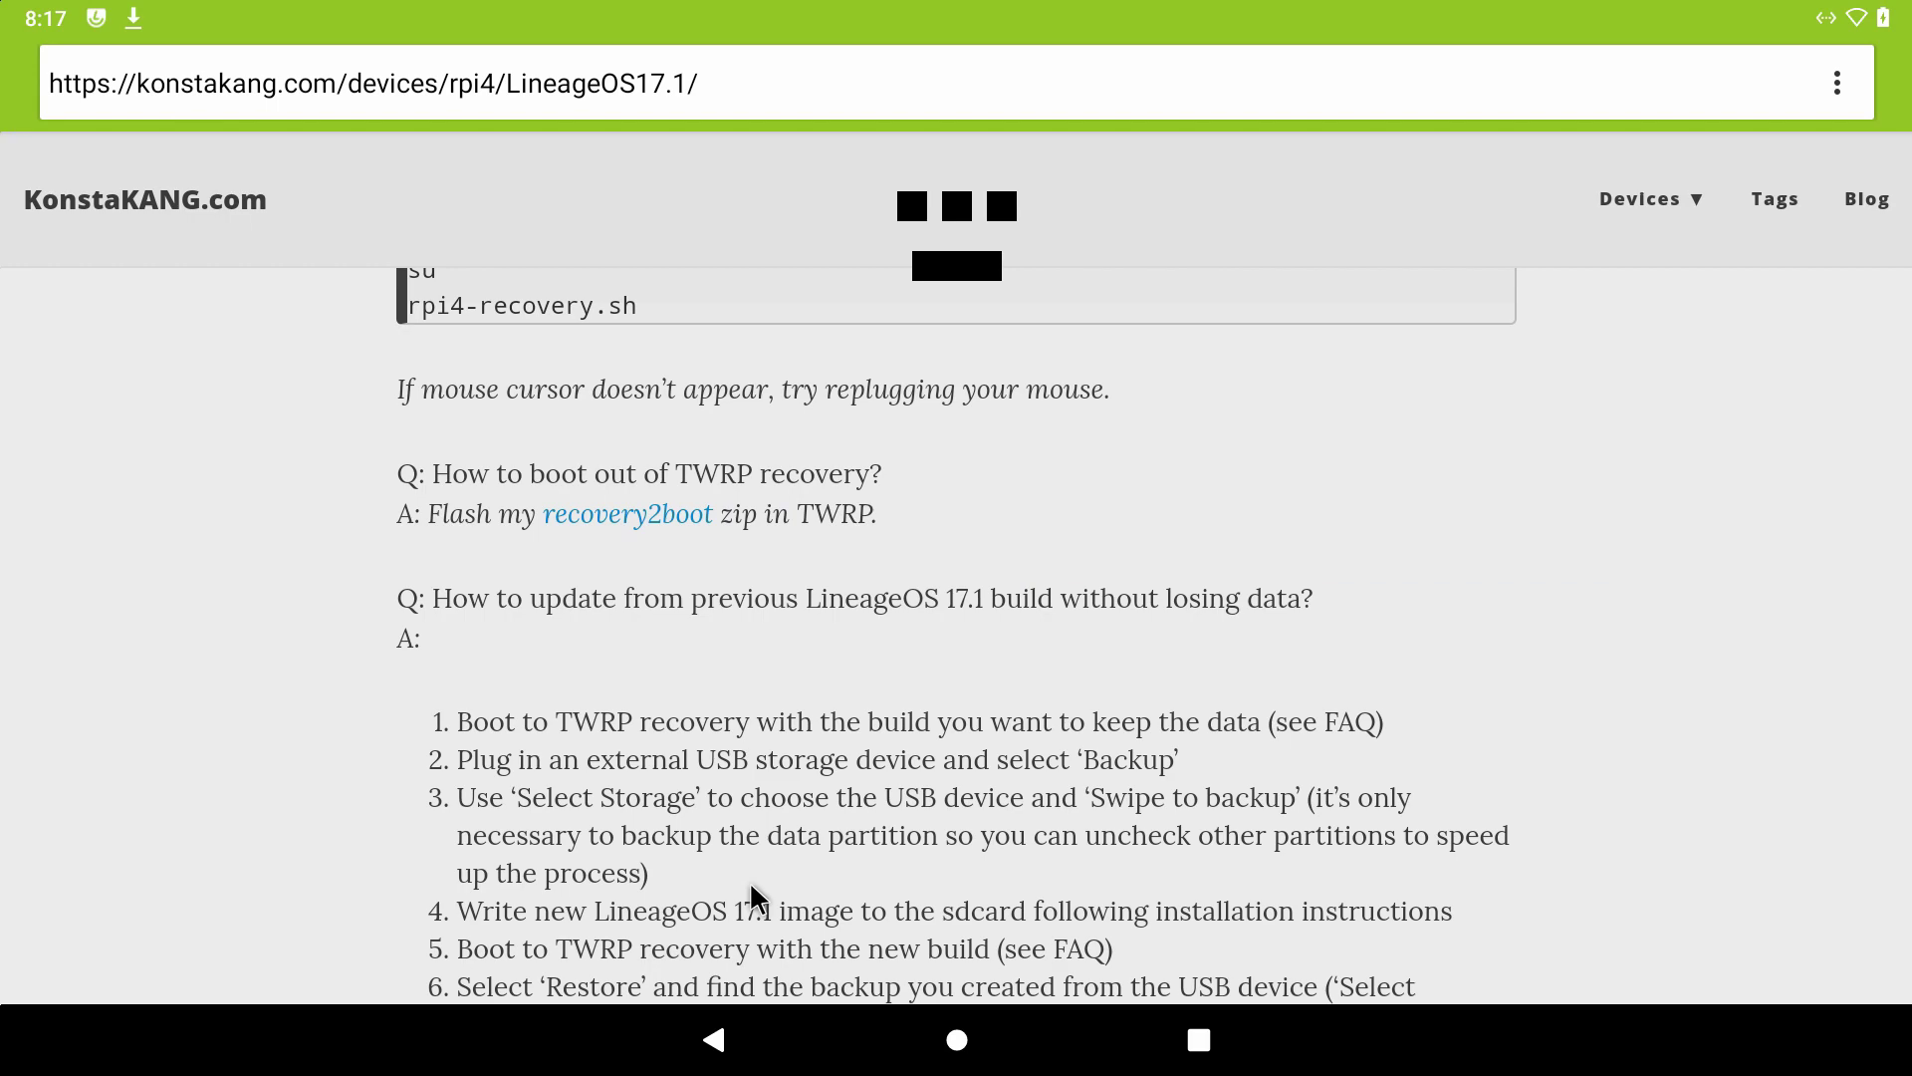
{"action": "scroll", "coordinate": [765, 703], "scroll_direction": "down", "scroll_amount": 7}
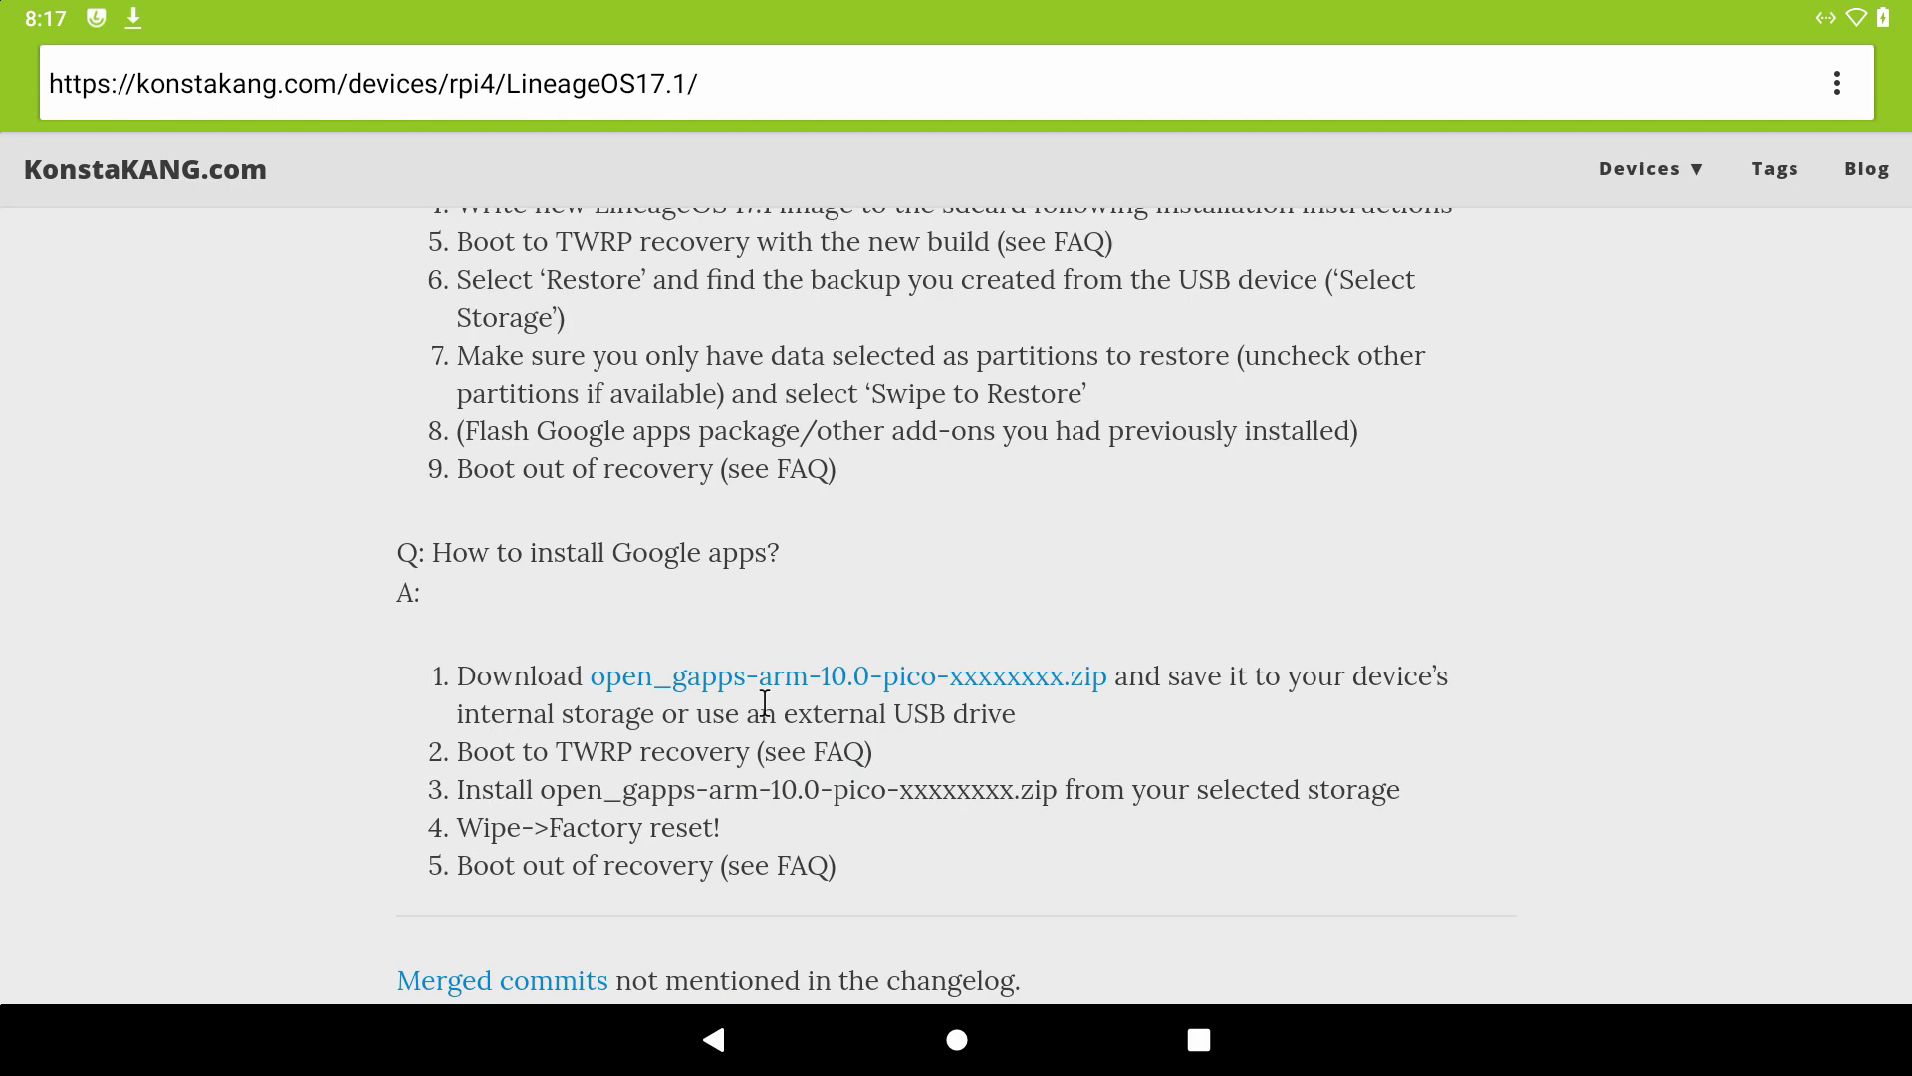
{"action": "left_click", "coordinate": [716, 687]}
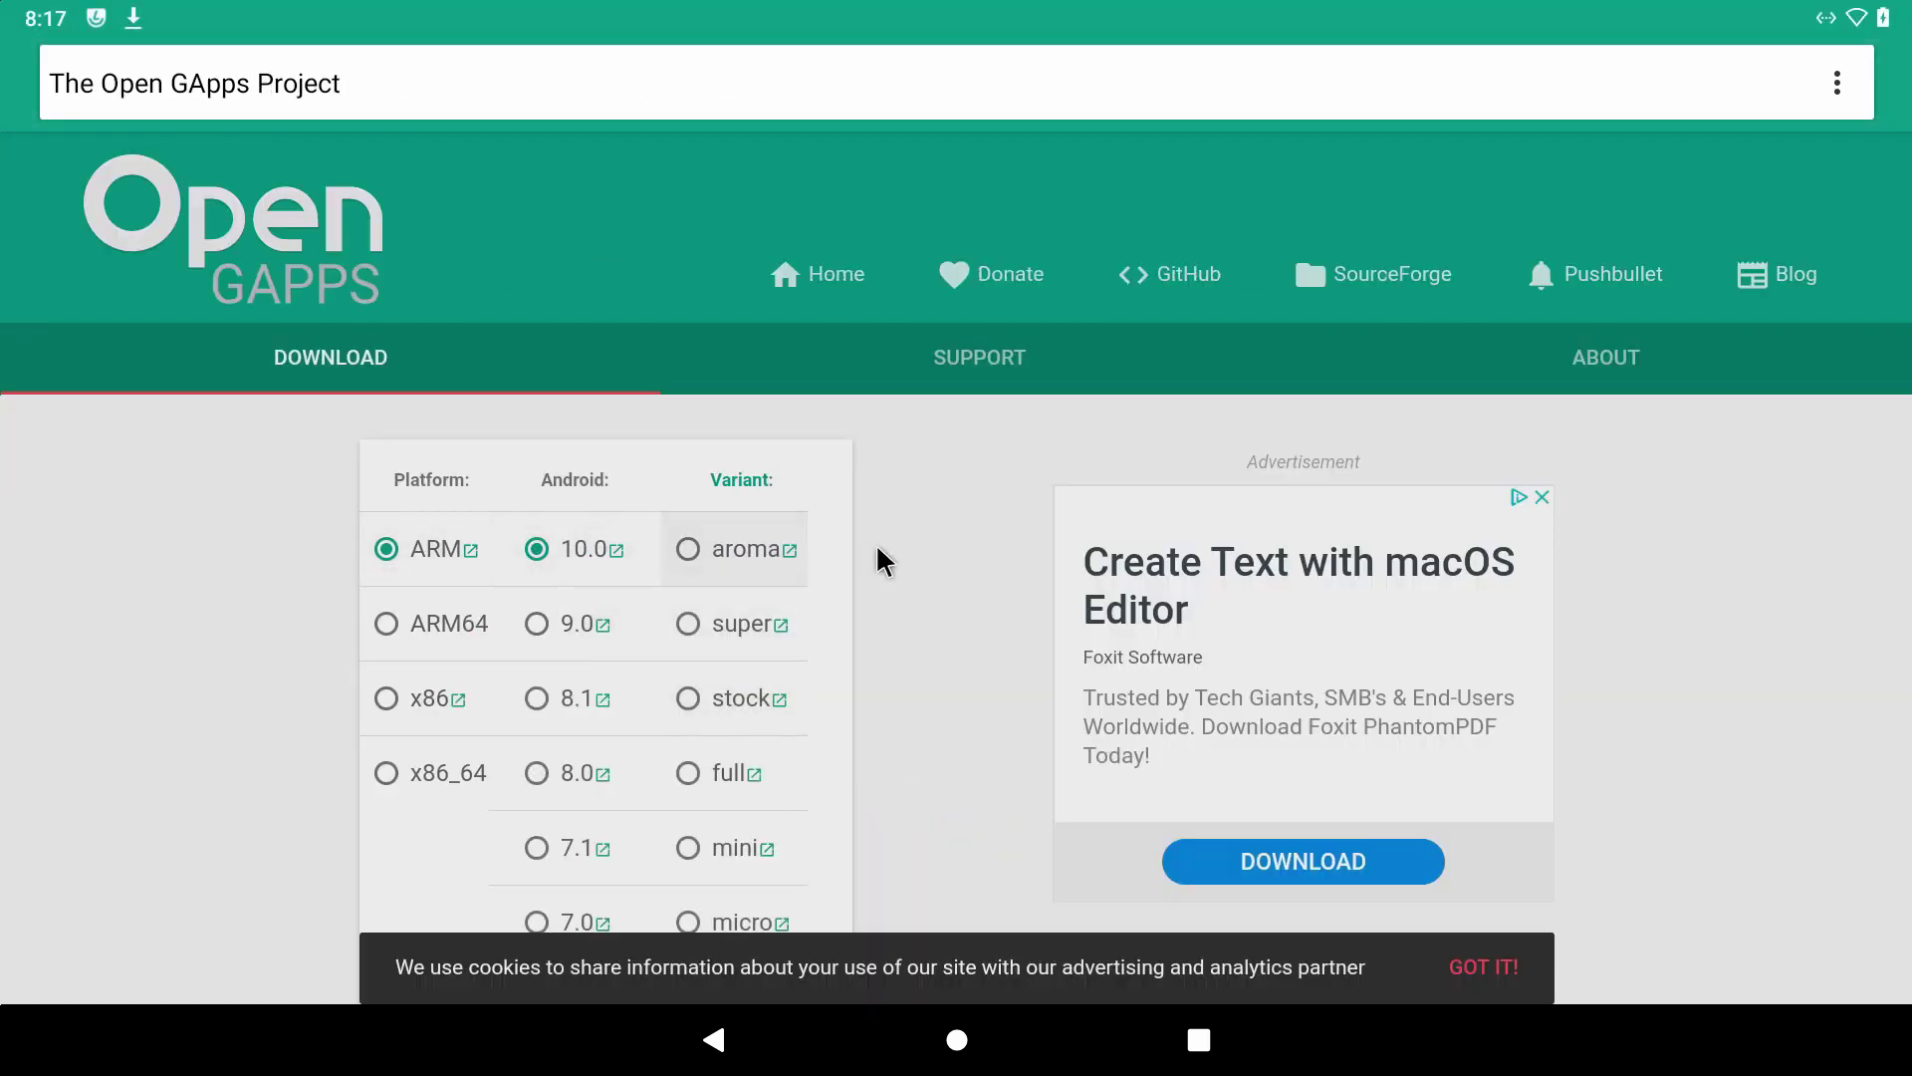
{"action": "scroll", "coordinate": [881, 556], "scroll_direction": "down", "scroll_amount": 2}
{"action": "scroll", "coordinate": [878, 549], "scroll_direction": "down", "scroll_amount": 4}
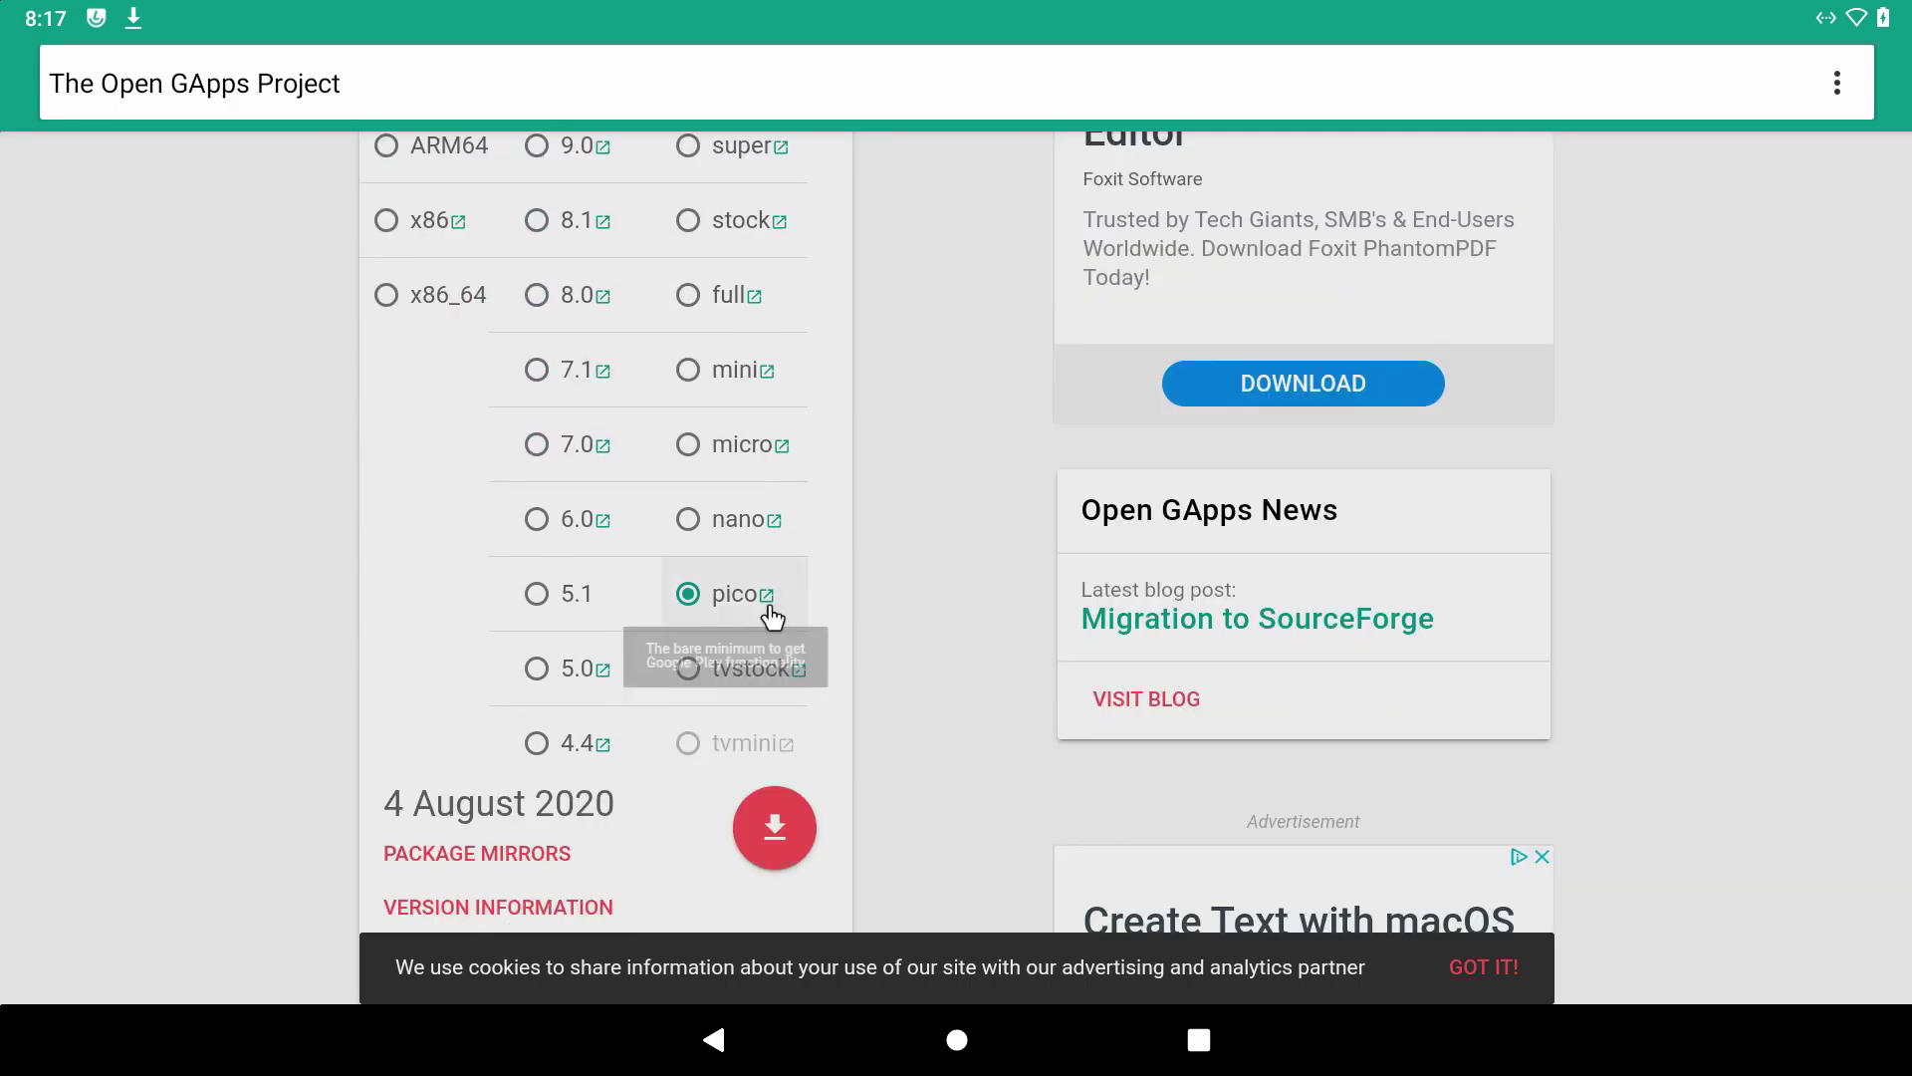
{"action": "scroll", "coordinate": [867, 623], "scroll_direction": "down", "scroll_amount": 2}
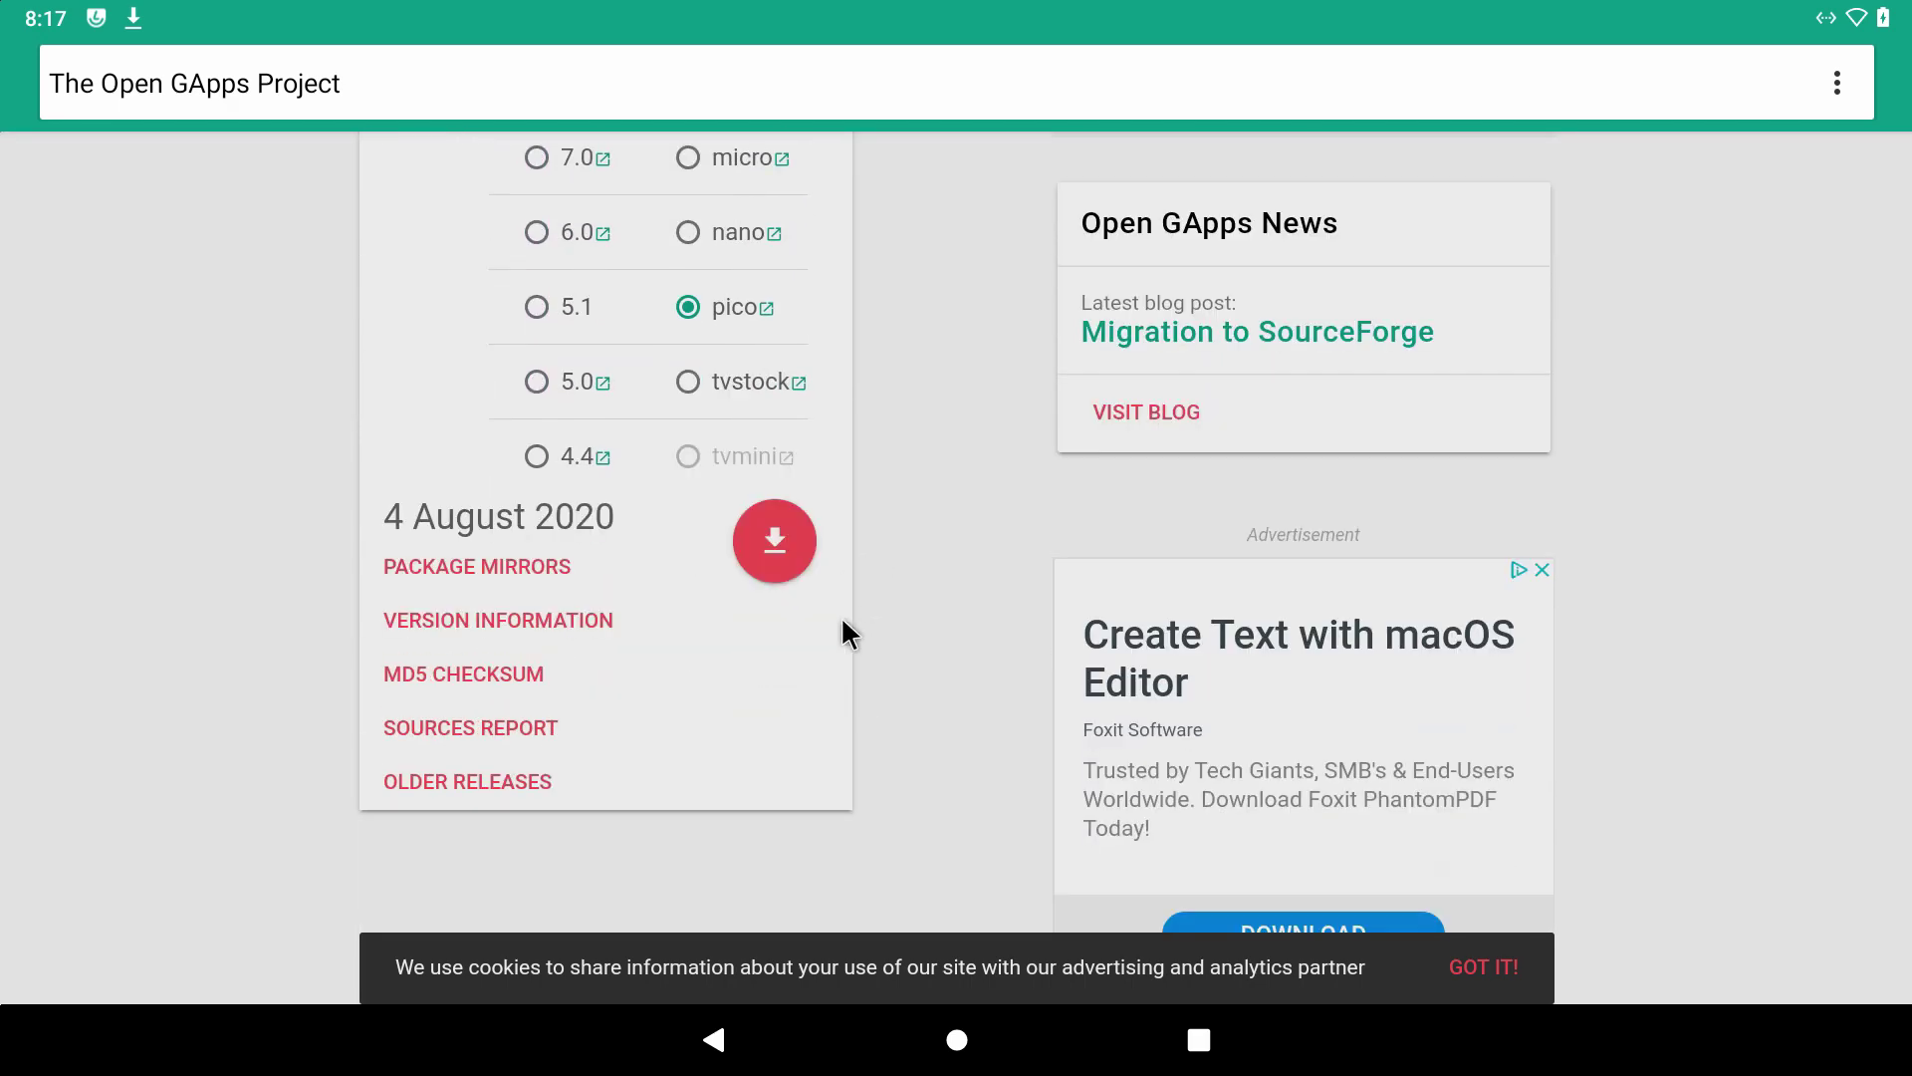
Step: Download open_gapps-arm-10.bin from a SourceForge mirror and check its progress in notifications
{"action": "left_click", "coordinate": [523, 578]}
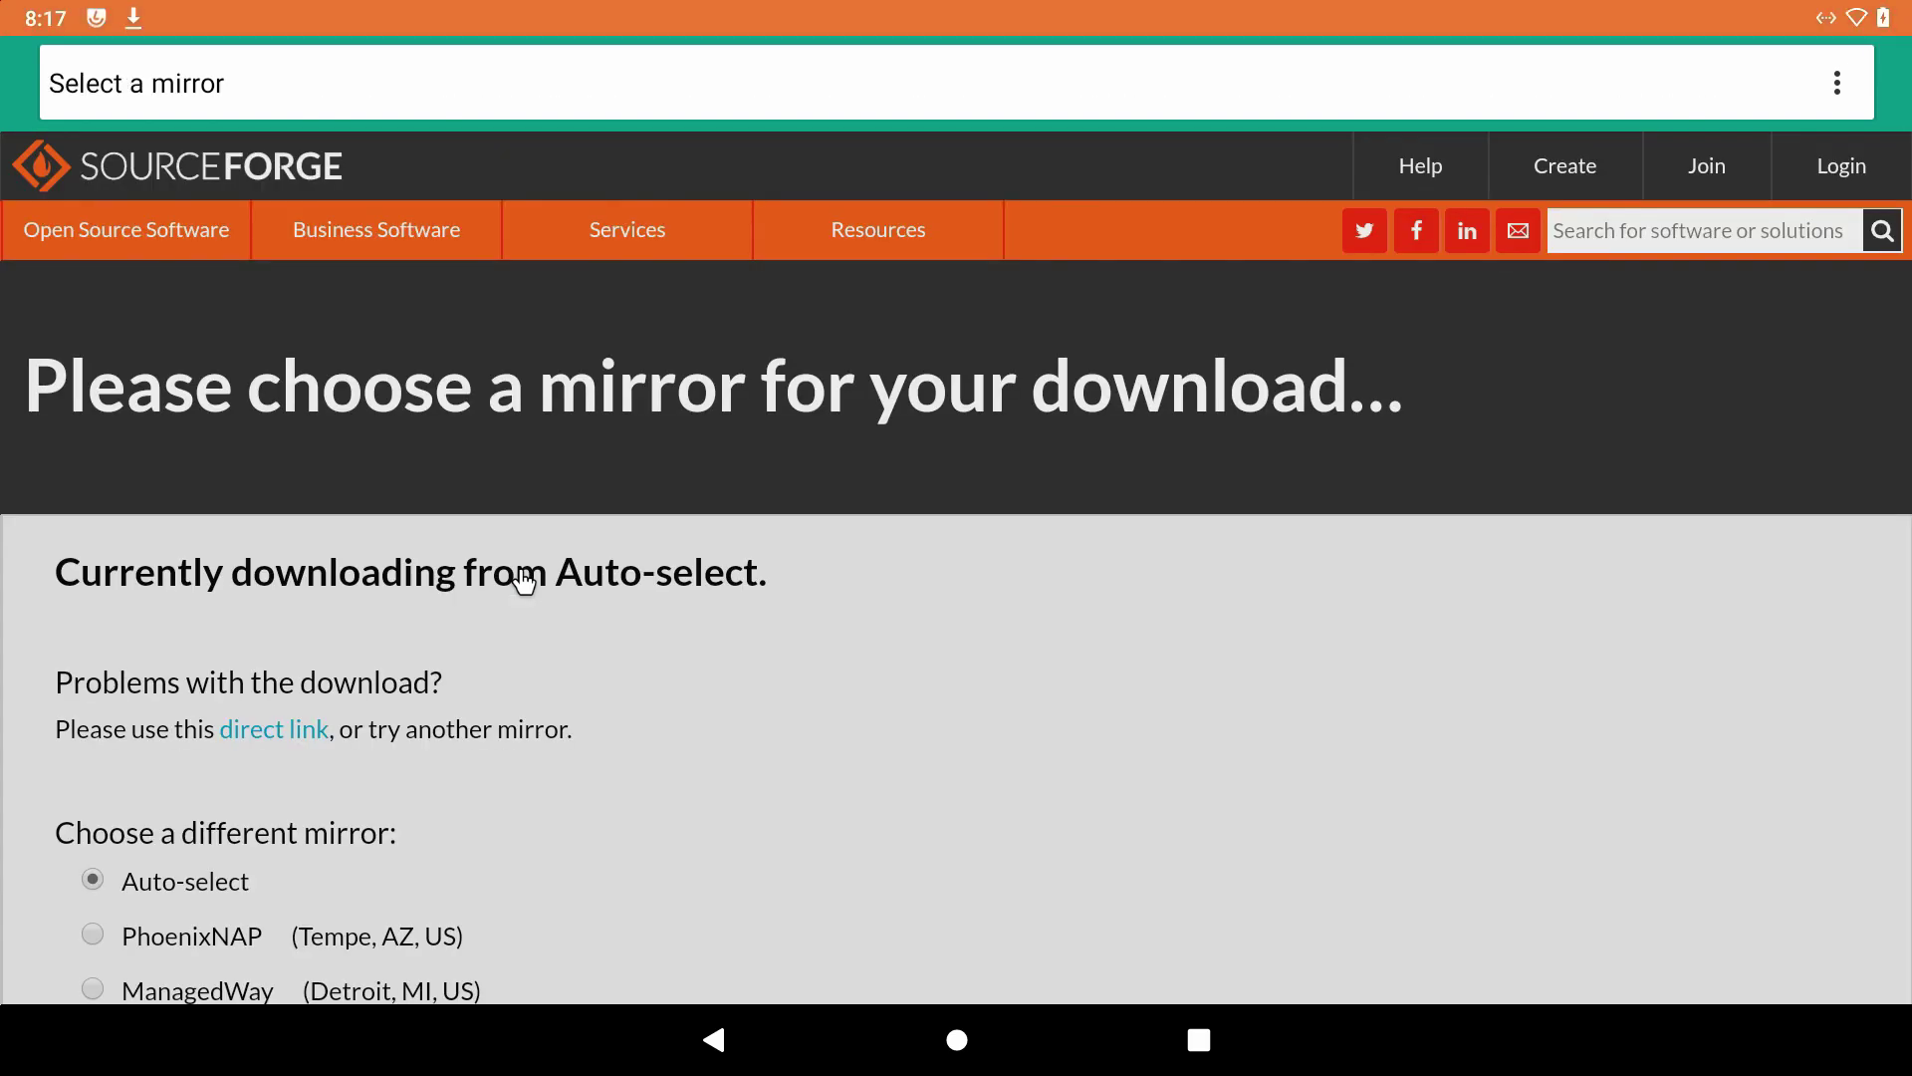
{"action": "scroll", "coordinate": [523, 582], "scroll_direction": "down", "scroll_amount": 2}
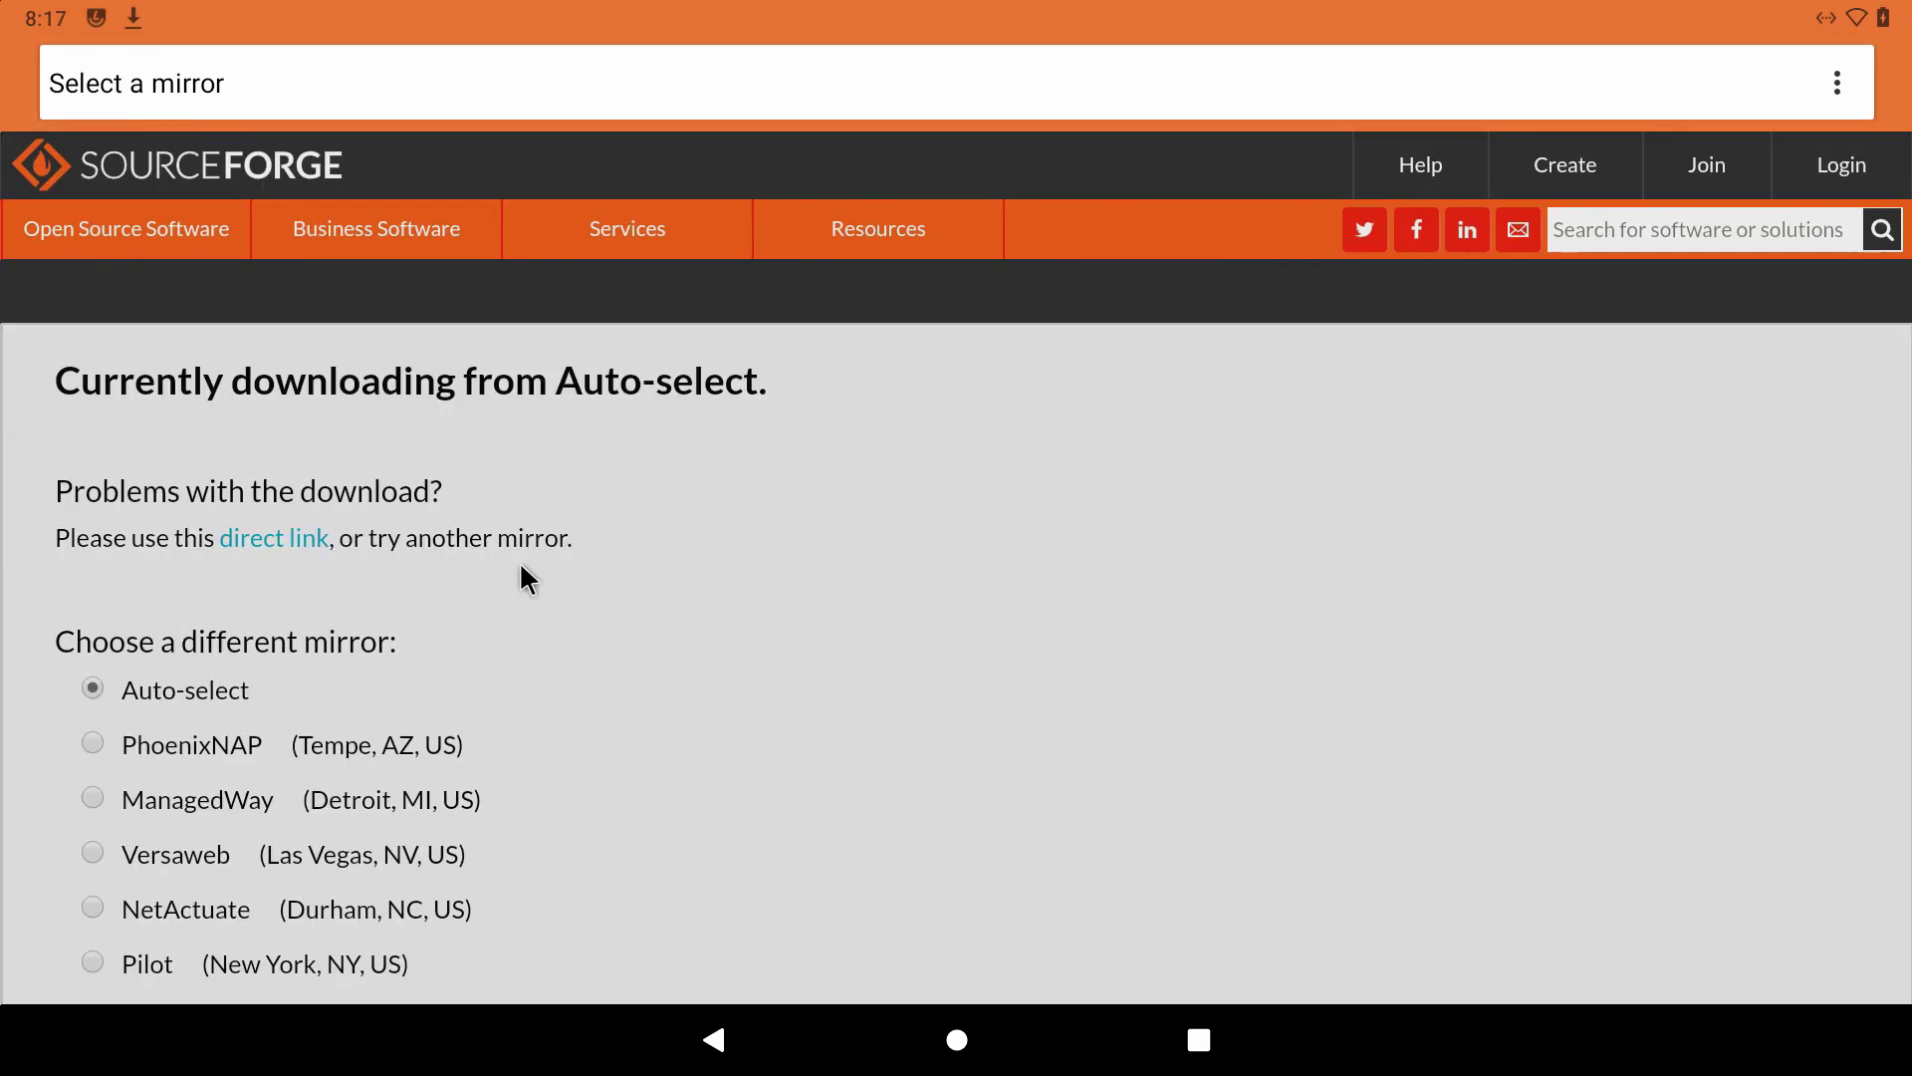
{"action": "left_click", "coordinate": [296, 543]}
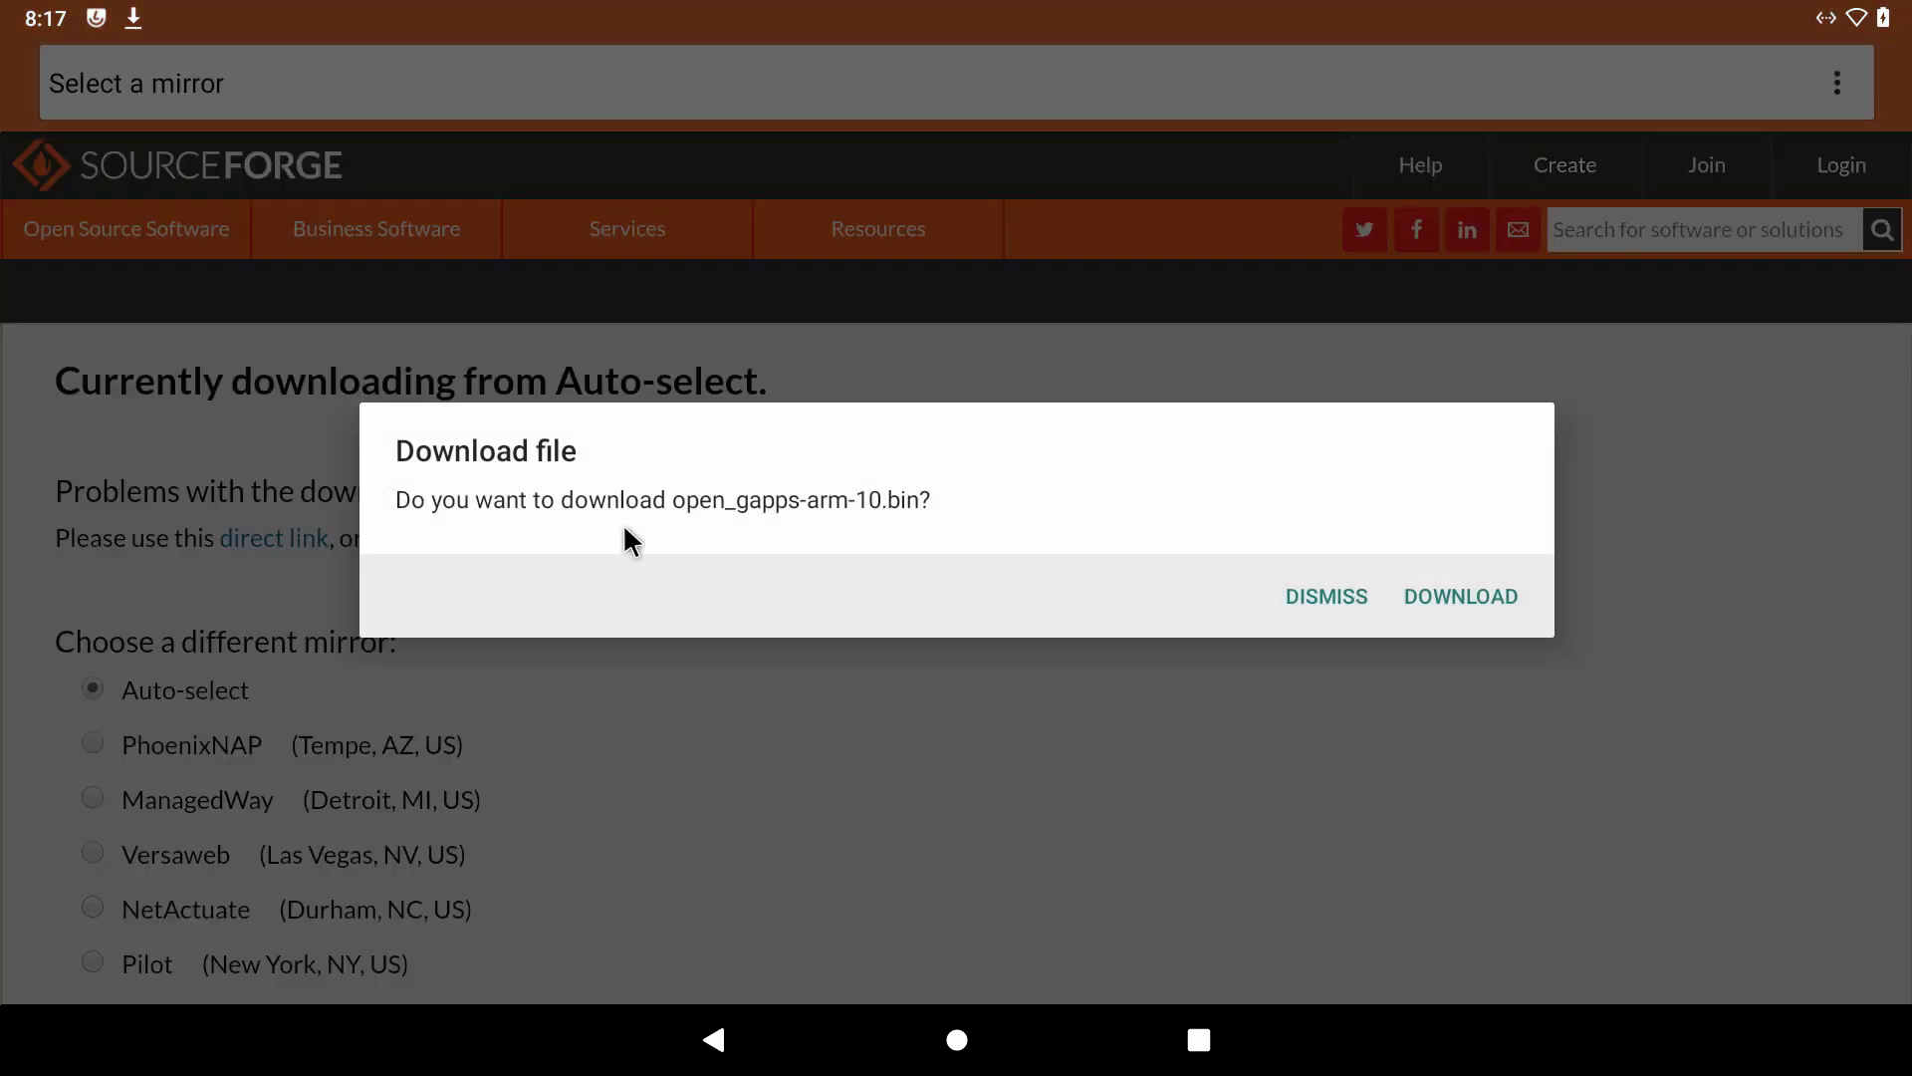
{"action": "left_click", "coordinate": [1458, 598]}
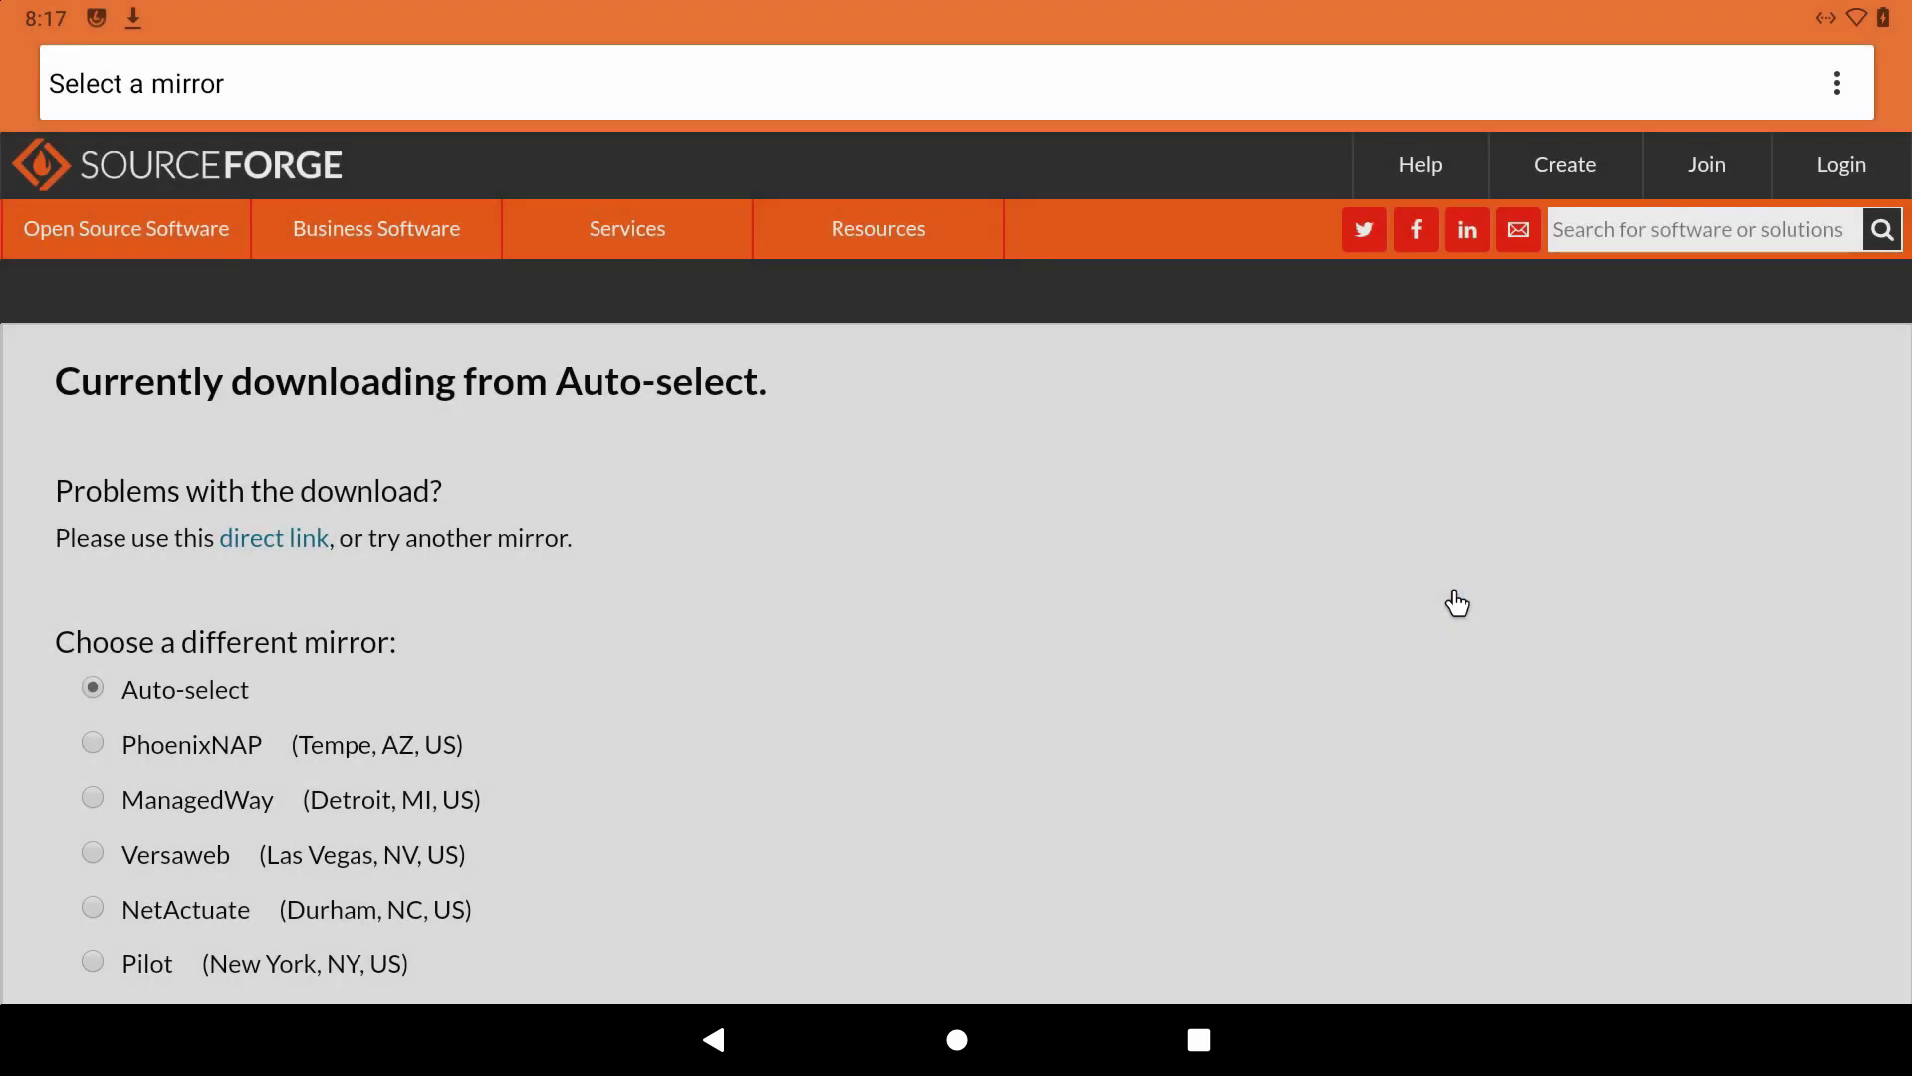
{"action": "left_click_drag", "start_coordinate": [120, 18], "coordinate": [128, 28]}
{"action": "left_click_drag", "start_coordinate": [494, 666], "coordinate": [497, 725]}
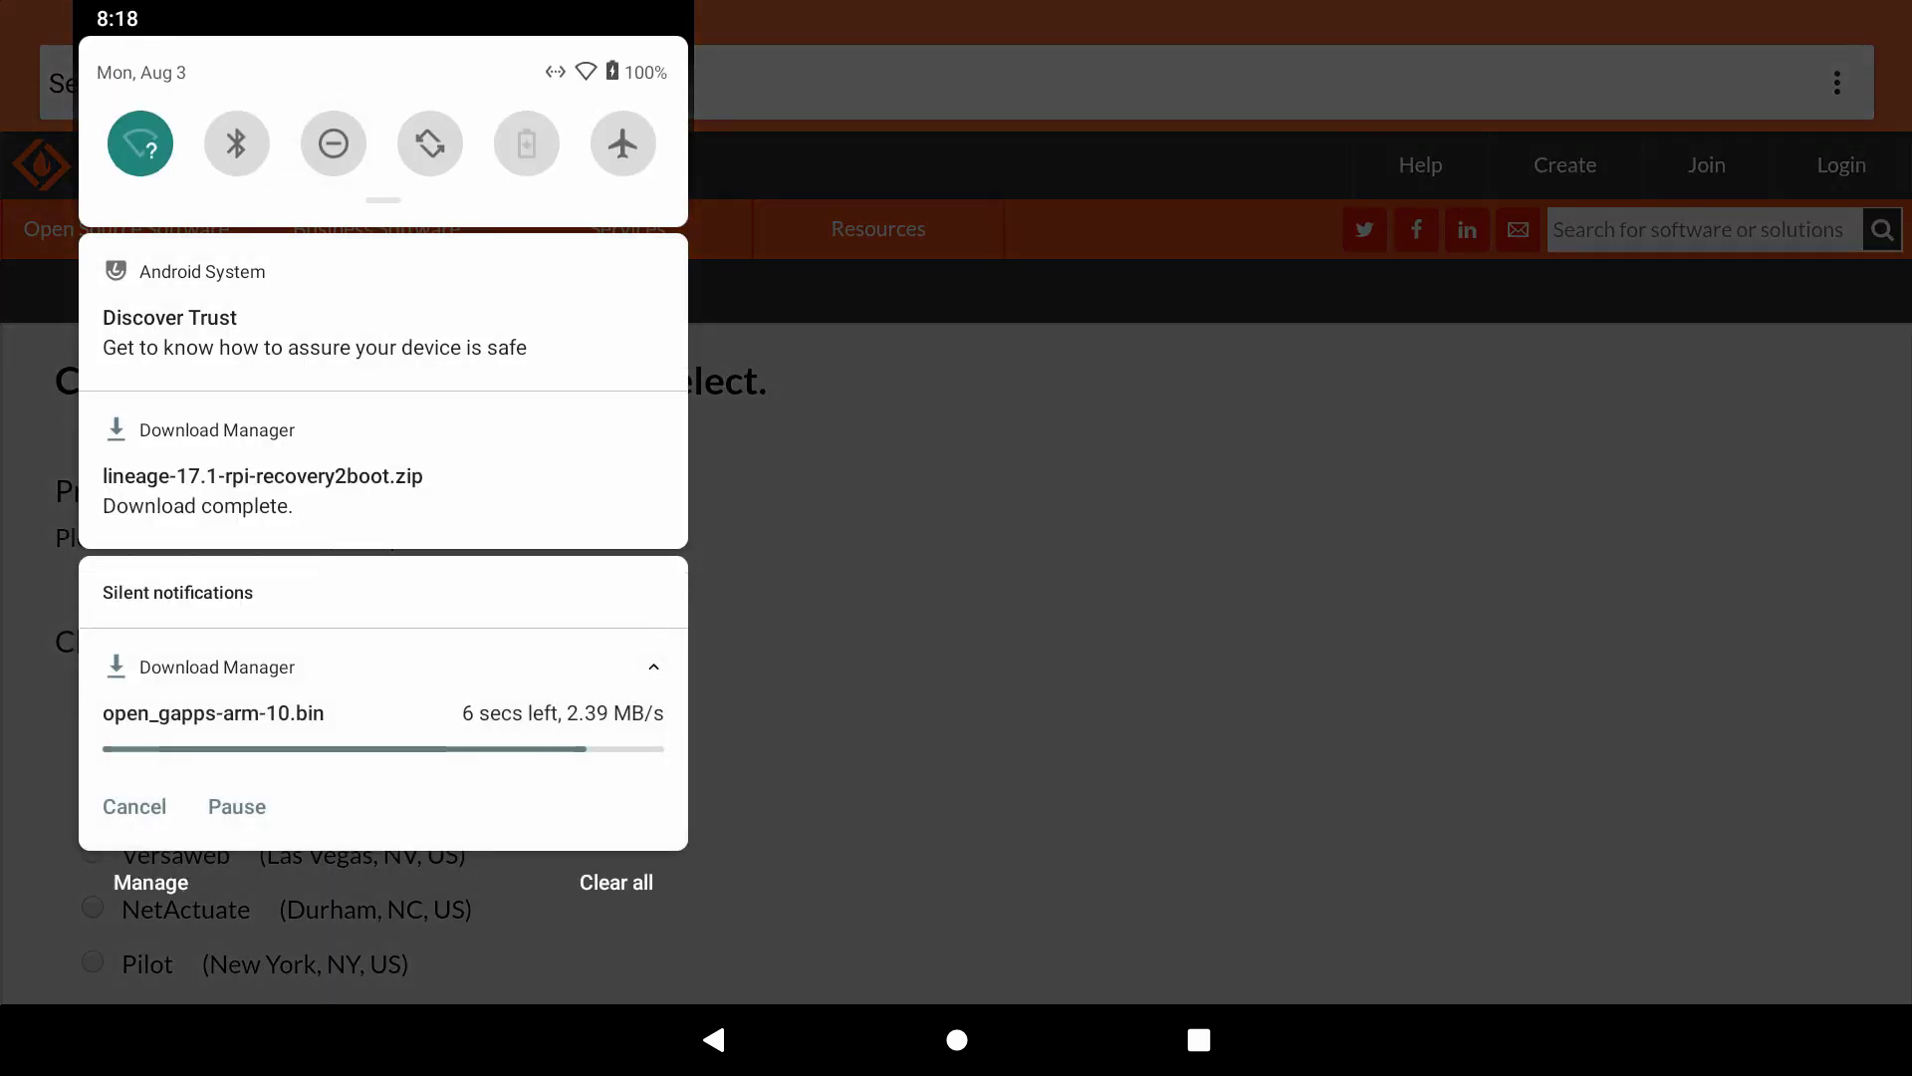
Step: Copy the open_gapps and lineage-17.1 recovery2boot zips in Files onto Raspberry Pi 4 storage
{"action": "key", "text": "super"}
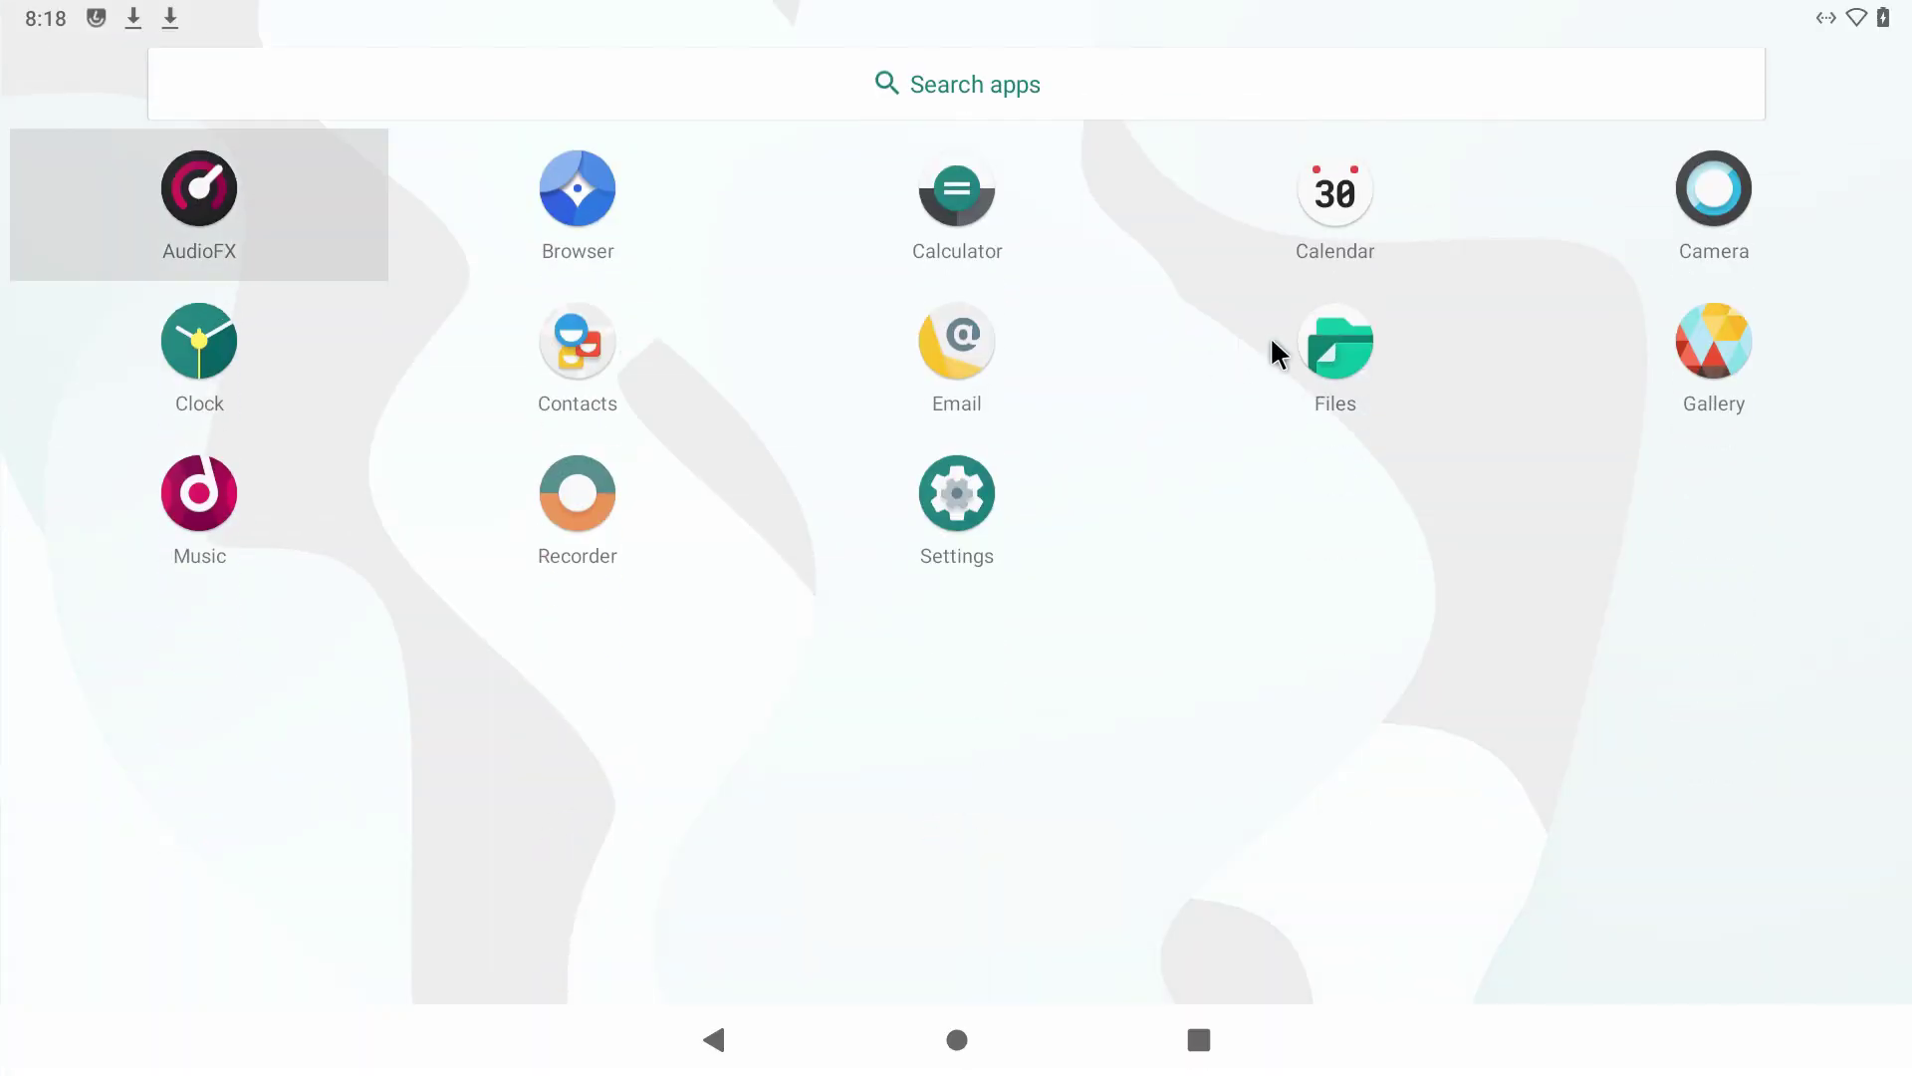
{"action": "left_click", "coordinate": [1272, 344]}
{"action": "left_click", "coordinate": [555, 508]}
{"action": "left_click", "coordinate": [722, 528]}
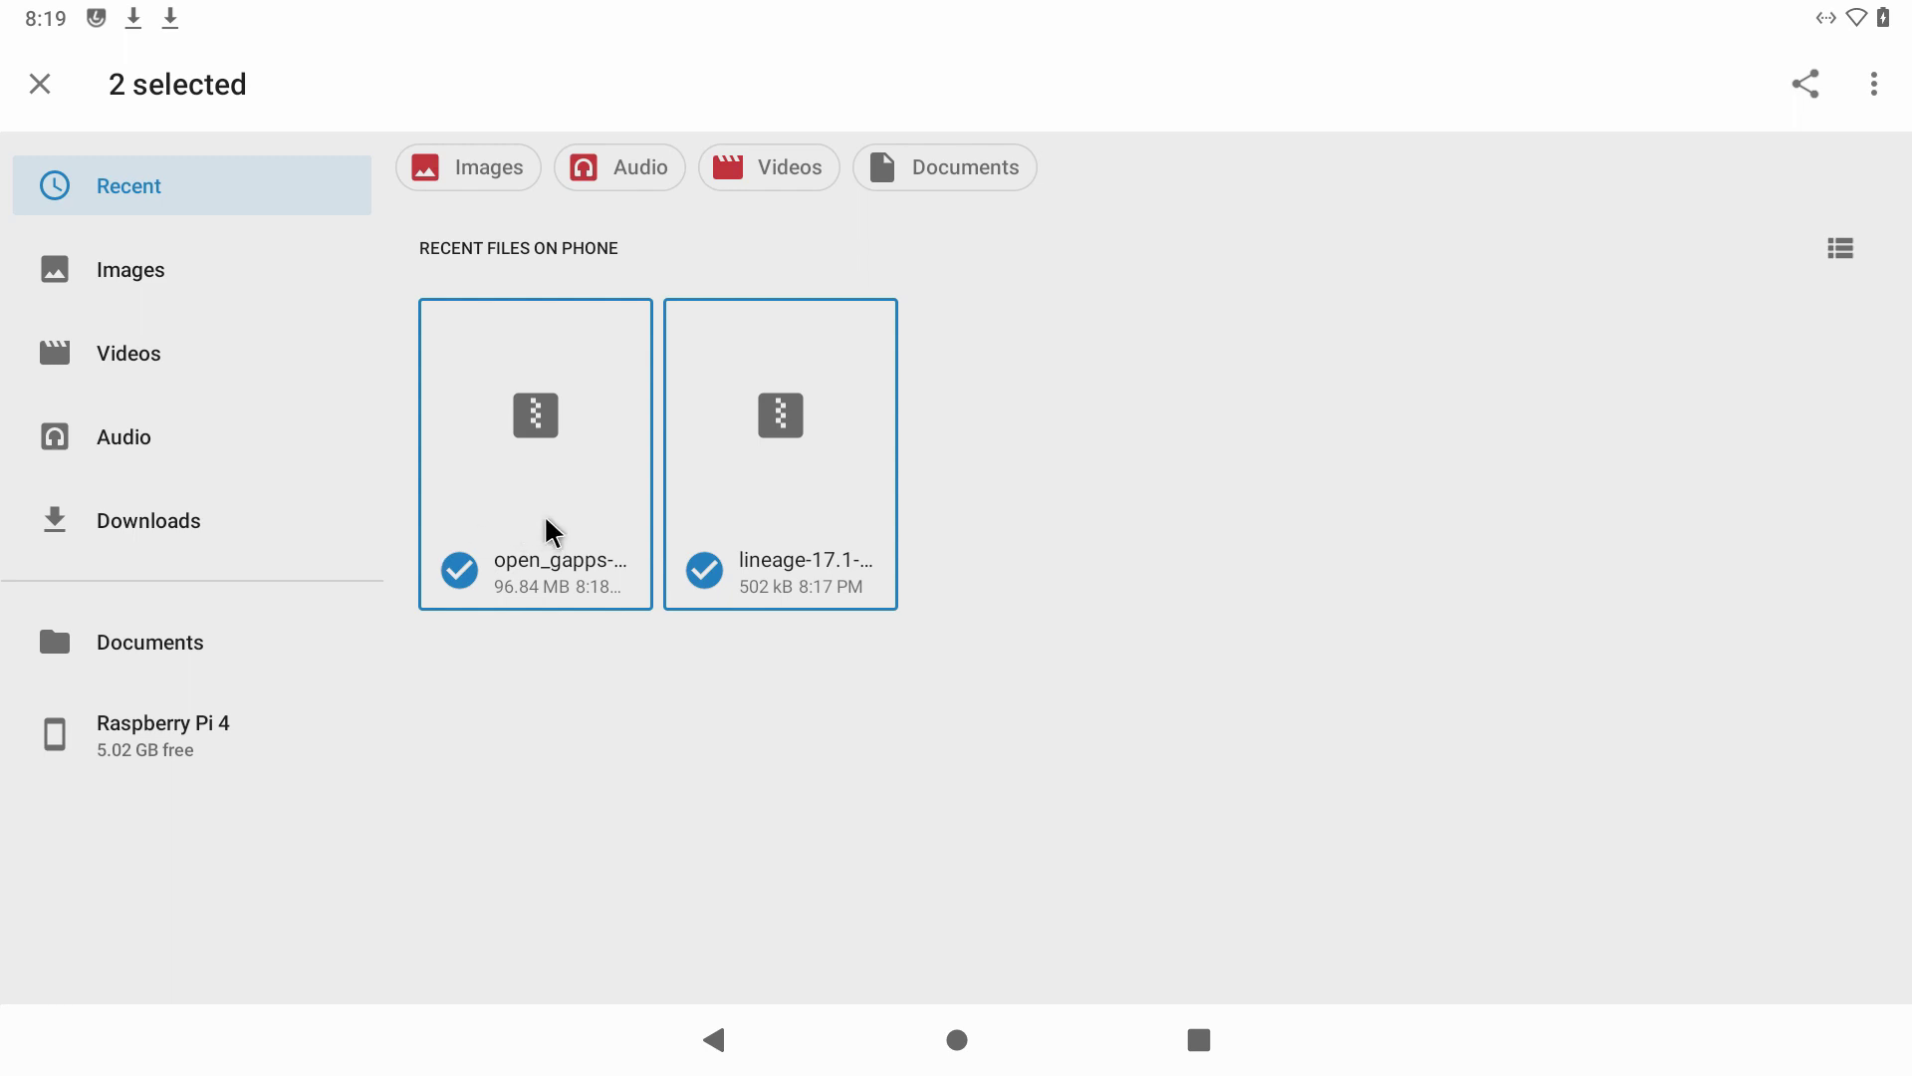
{"action": "left_click_drag", "start_coordinate": [547, 529], "coordinate": [183, 759]}
{"action": "left_click", "coordinate": [166, 721]}
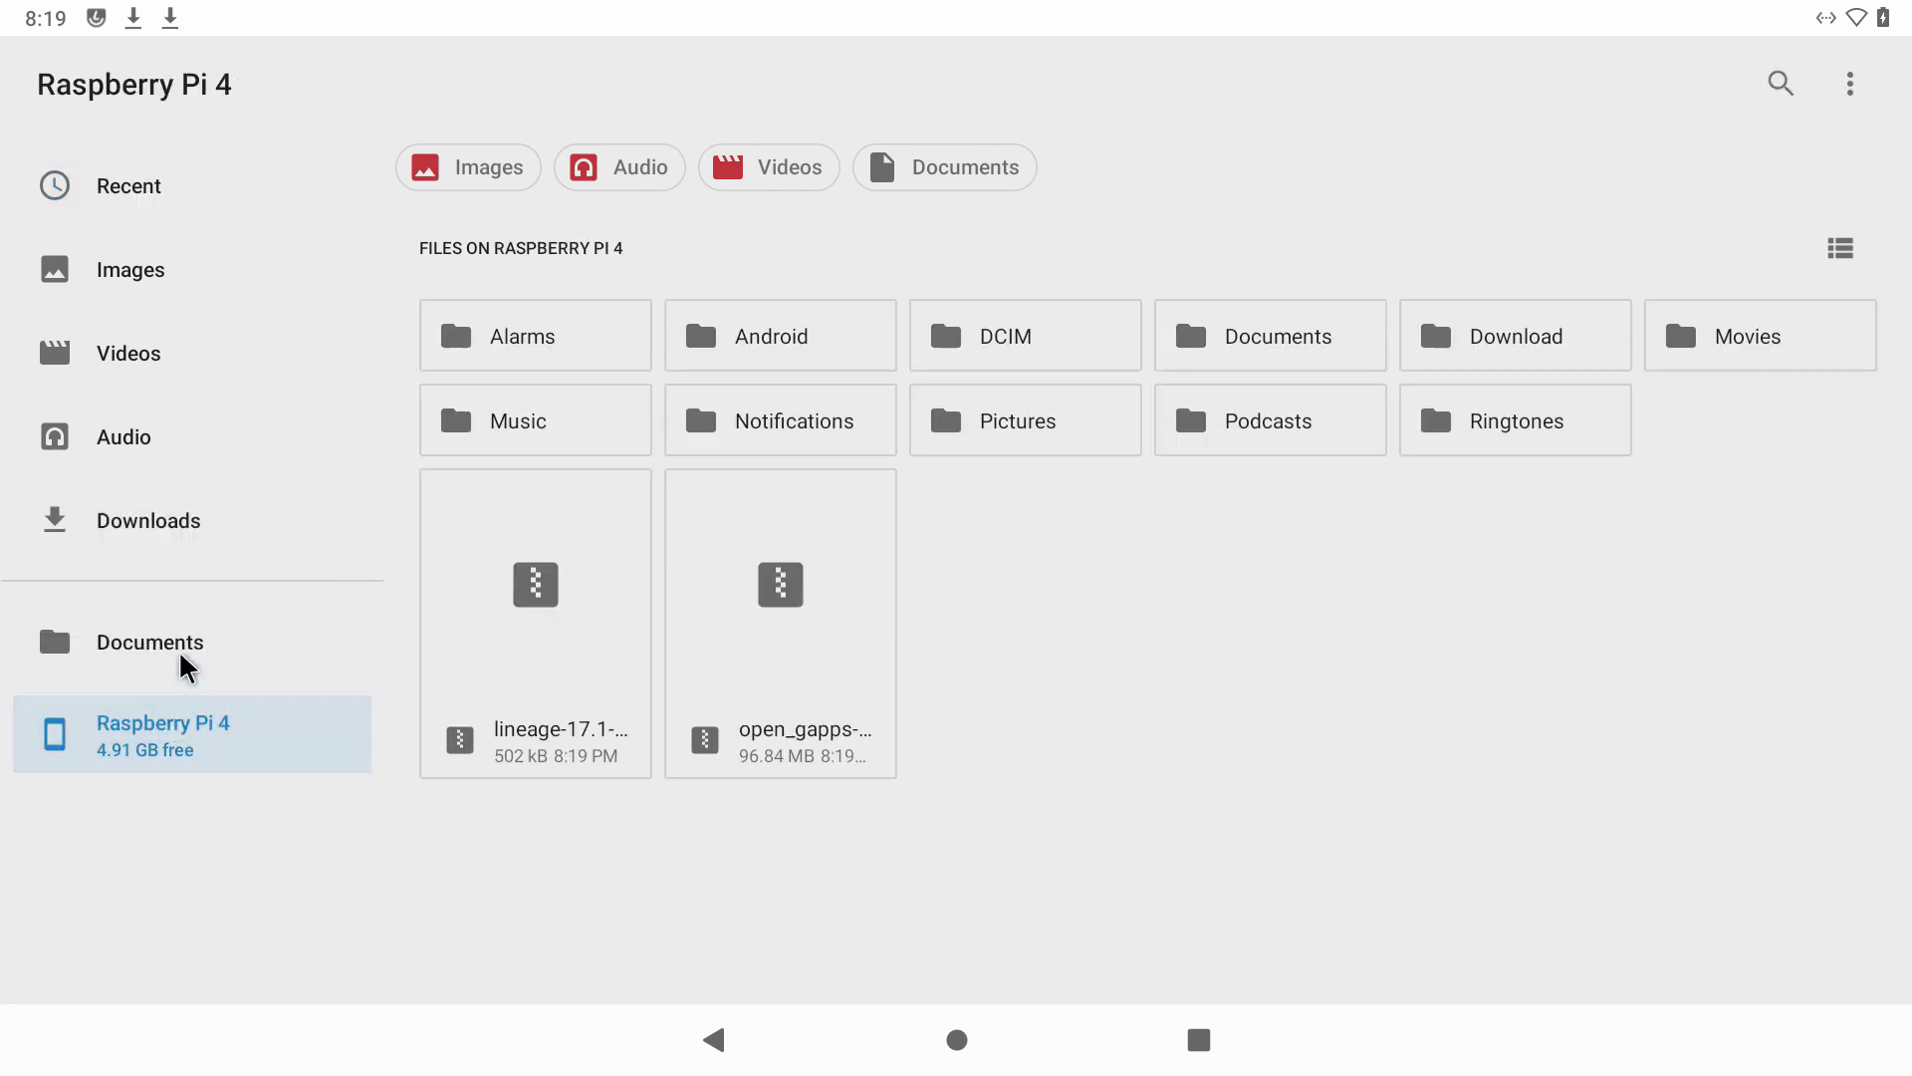
Step: Close Files from Recents and launch Settings
{"action": "left_click", "coordinate": [1199, 1039]}
{"action": "left_click_drag", "start_coordinate": [1097, 747], "coordinate": [1165, 120]}
{"action": "left_click", "coordinate": [960, 488]}
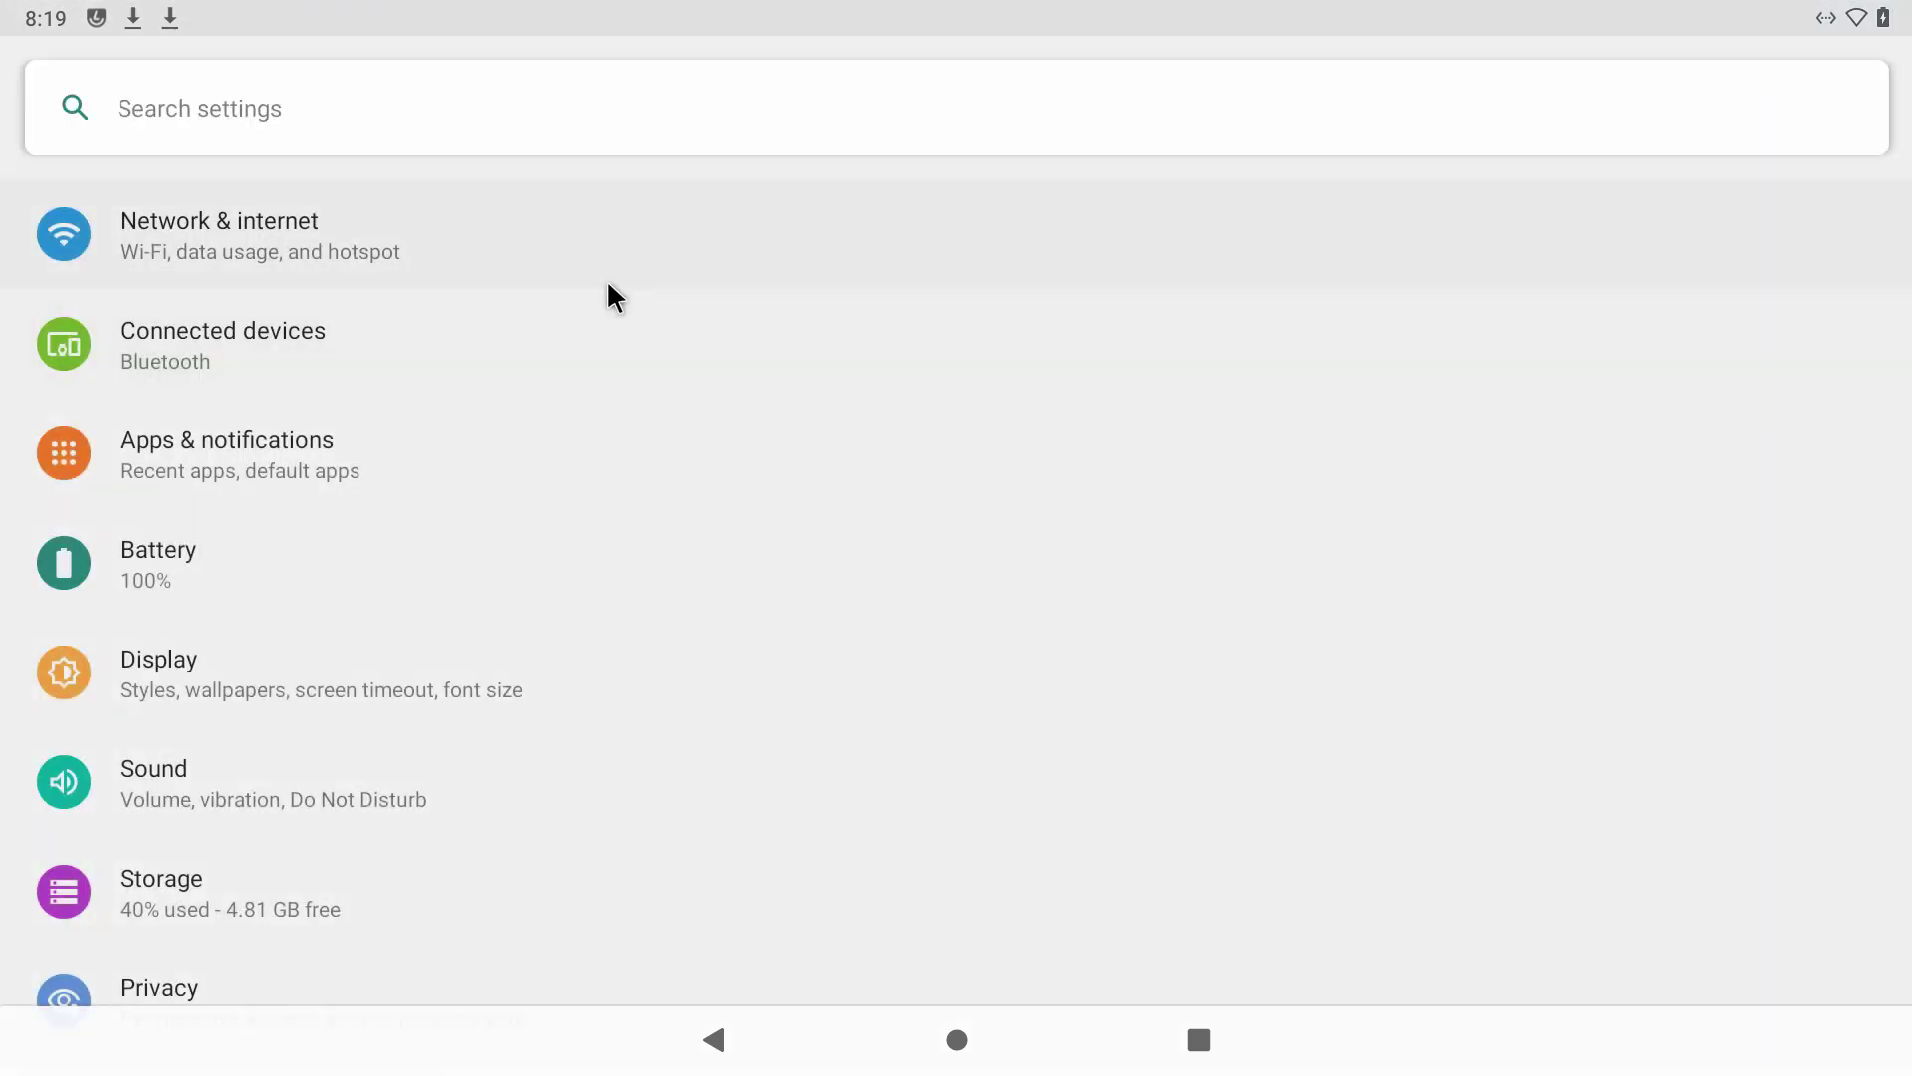
Step: Tap Build number in About tablet repeatedly to unlock developer options
{"action": "scroll", "coordinate": [547, 534], "scroll_direction": "down", "scroll_amount": 5}
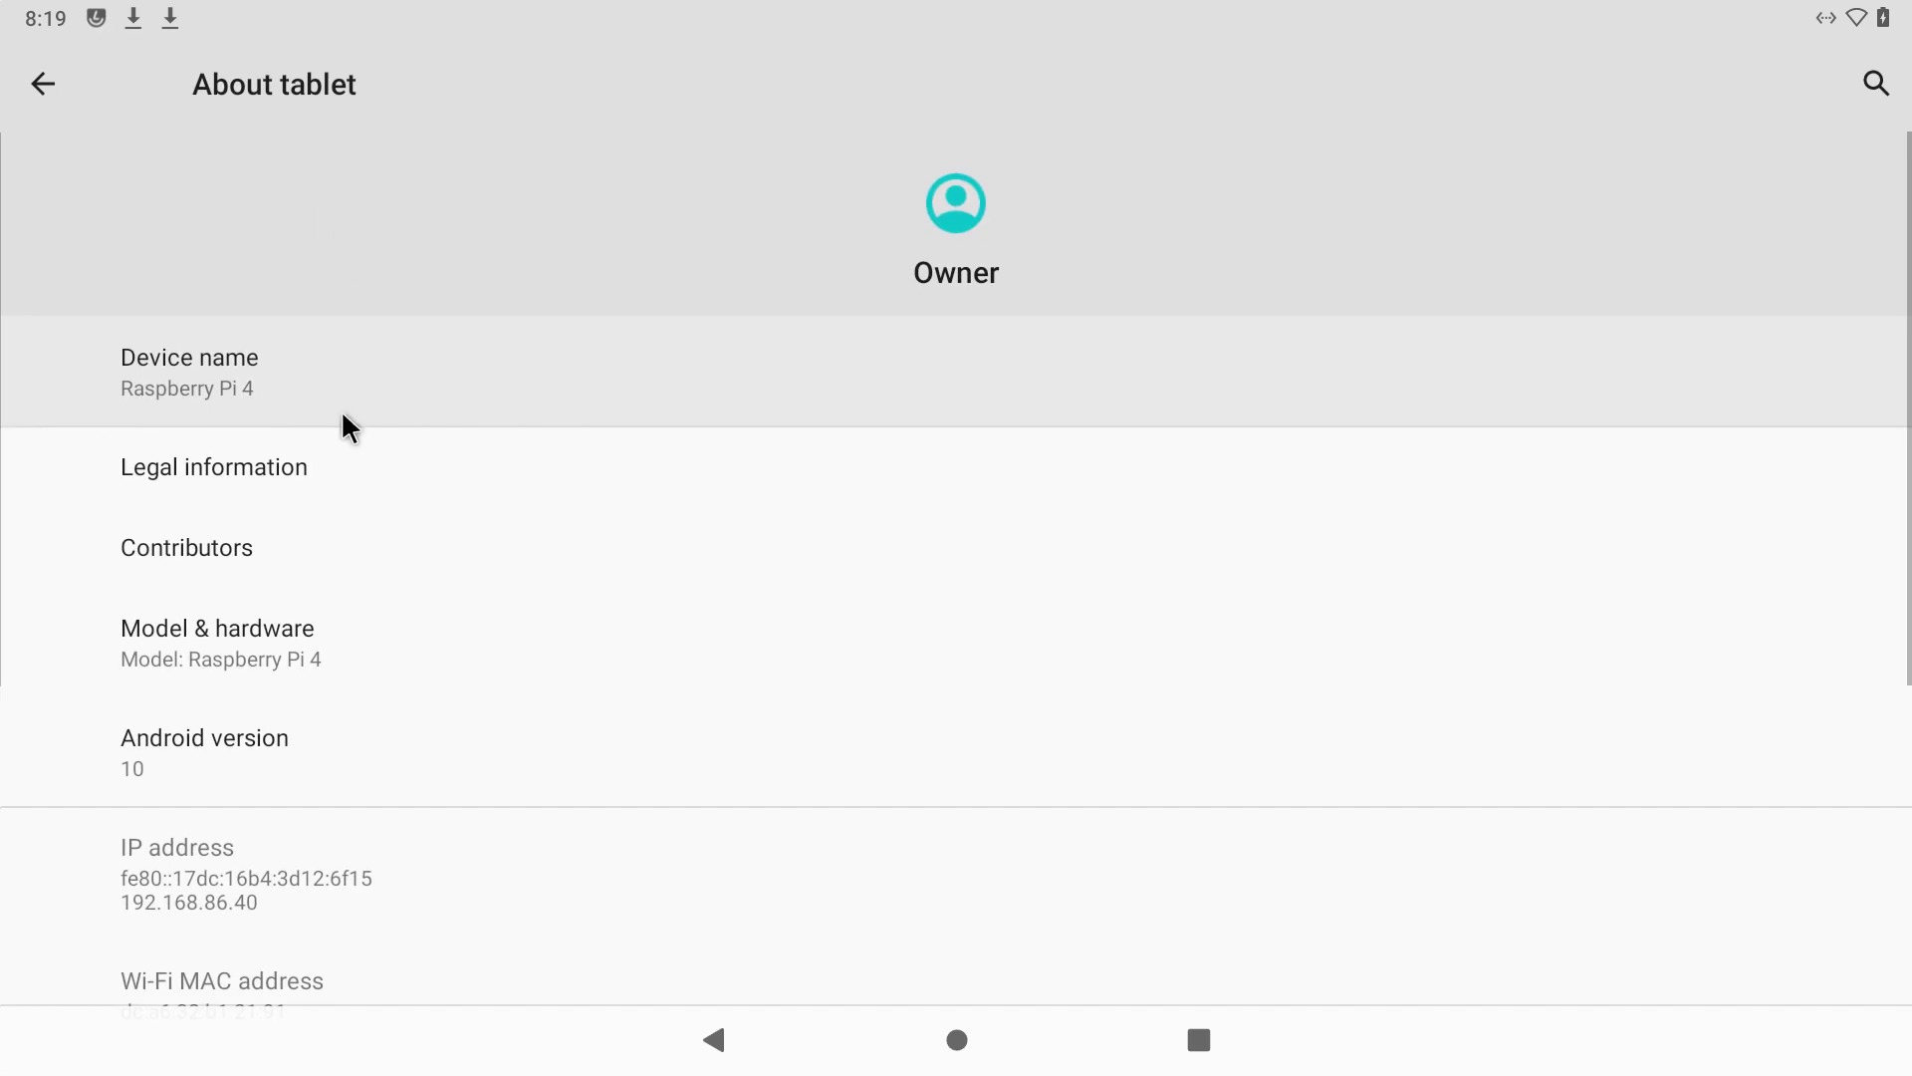
{"action": "scroll", "coordinate": [392, 564], "scroll_direction": "down", "scroll_amount": 5}
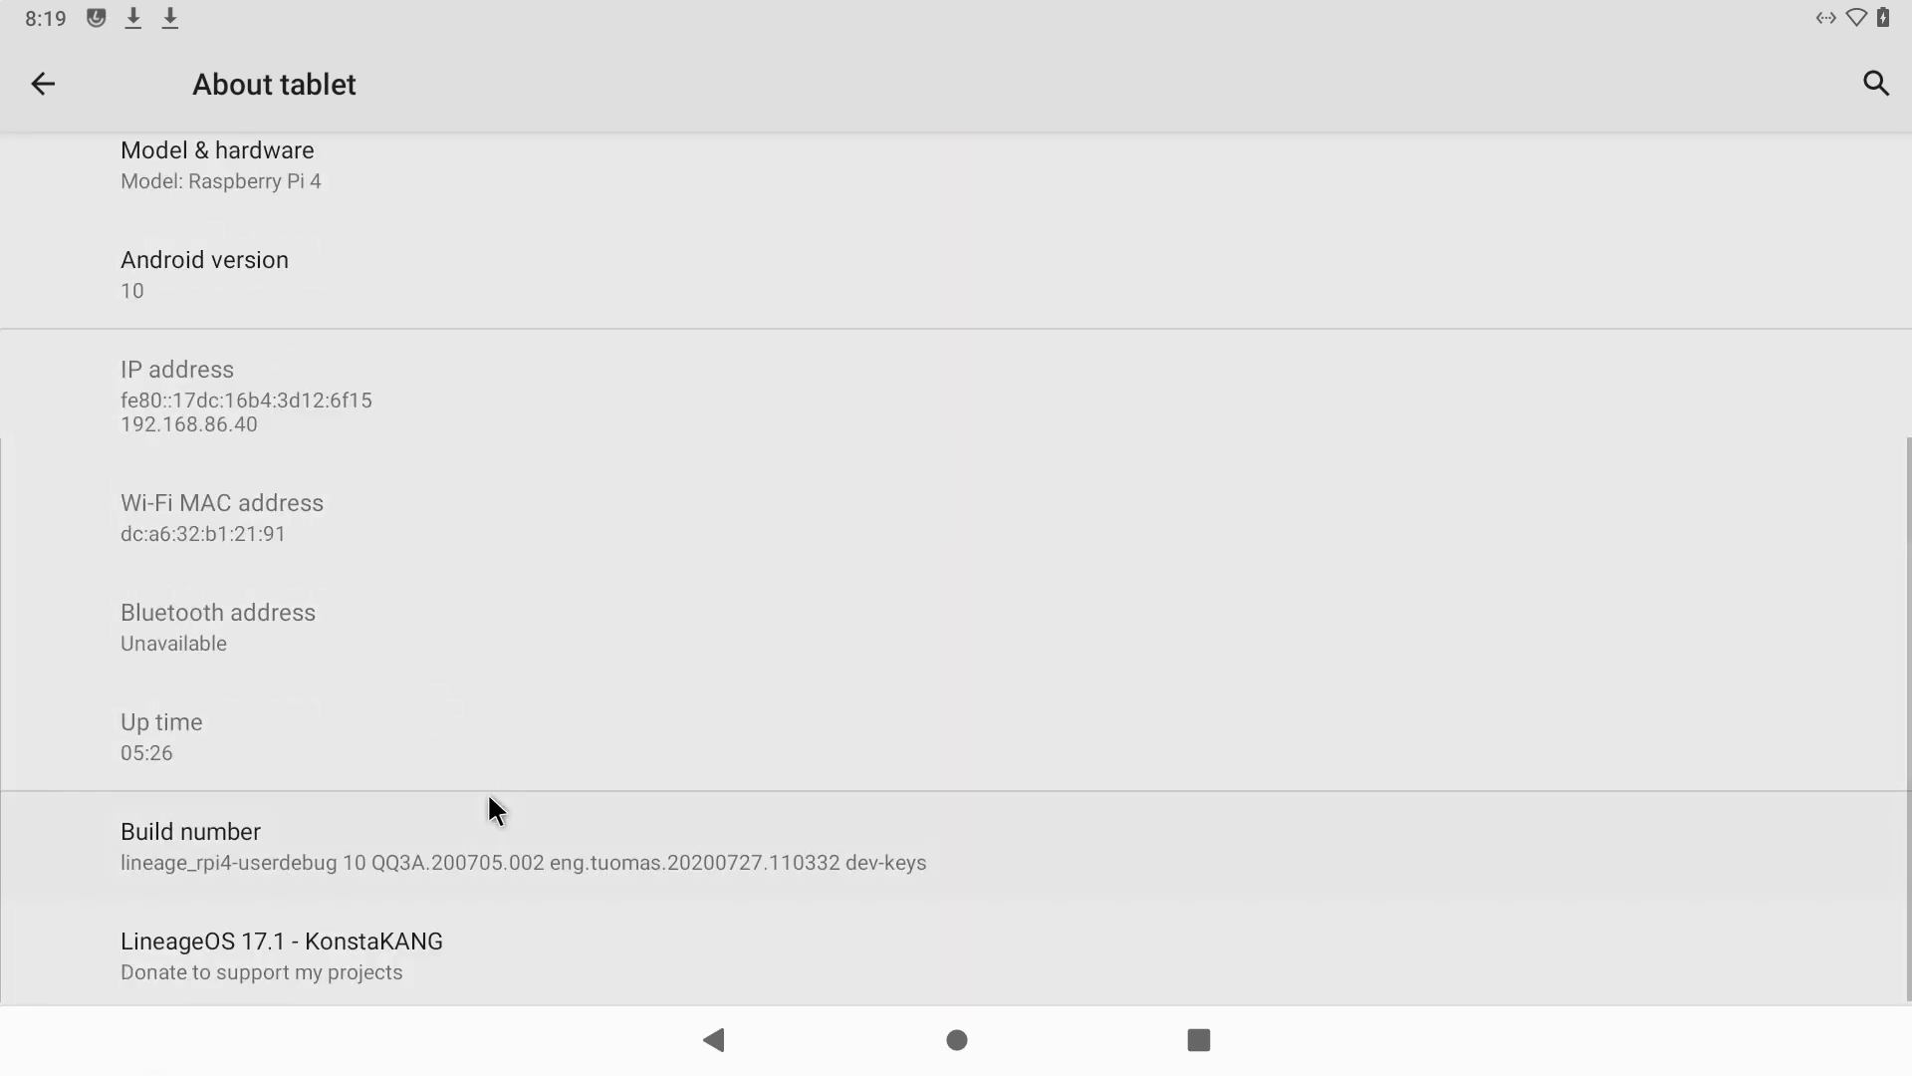
{"action": "left_click", "coordinate": [403, 842]}
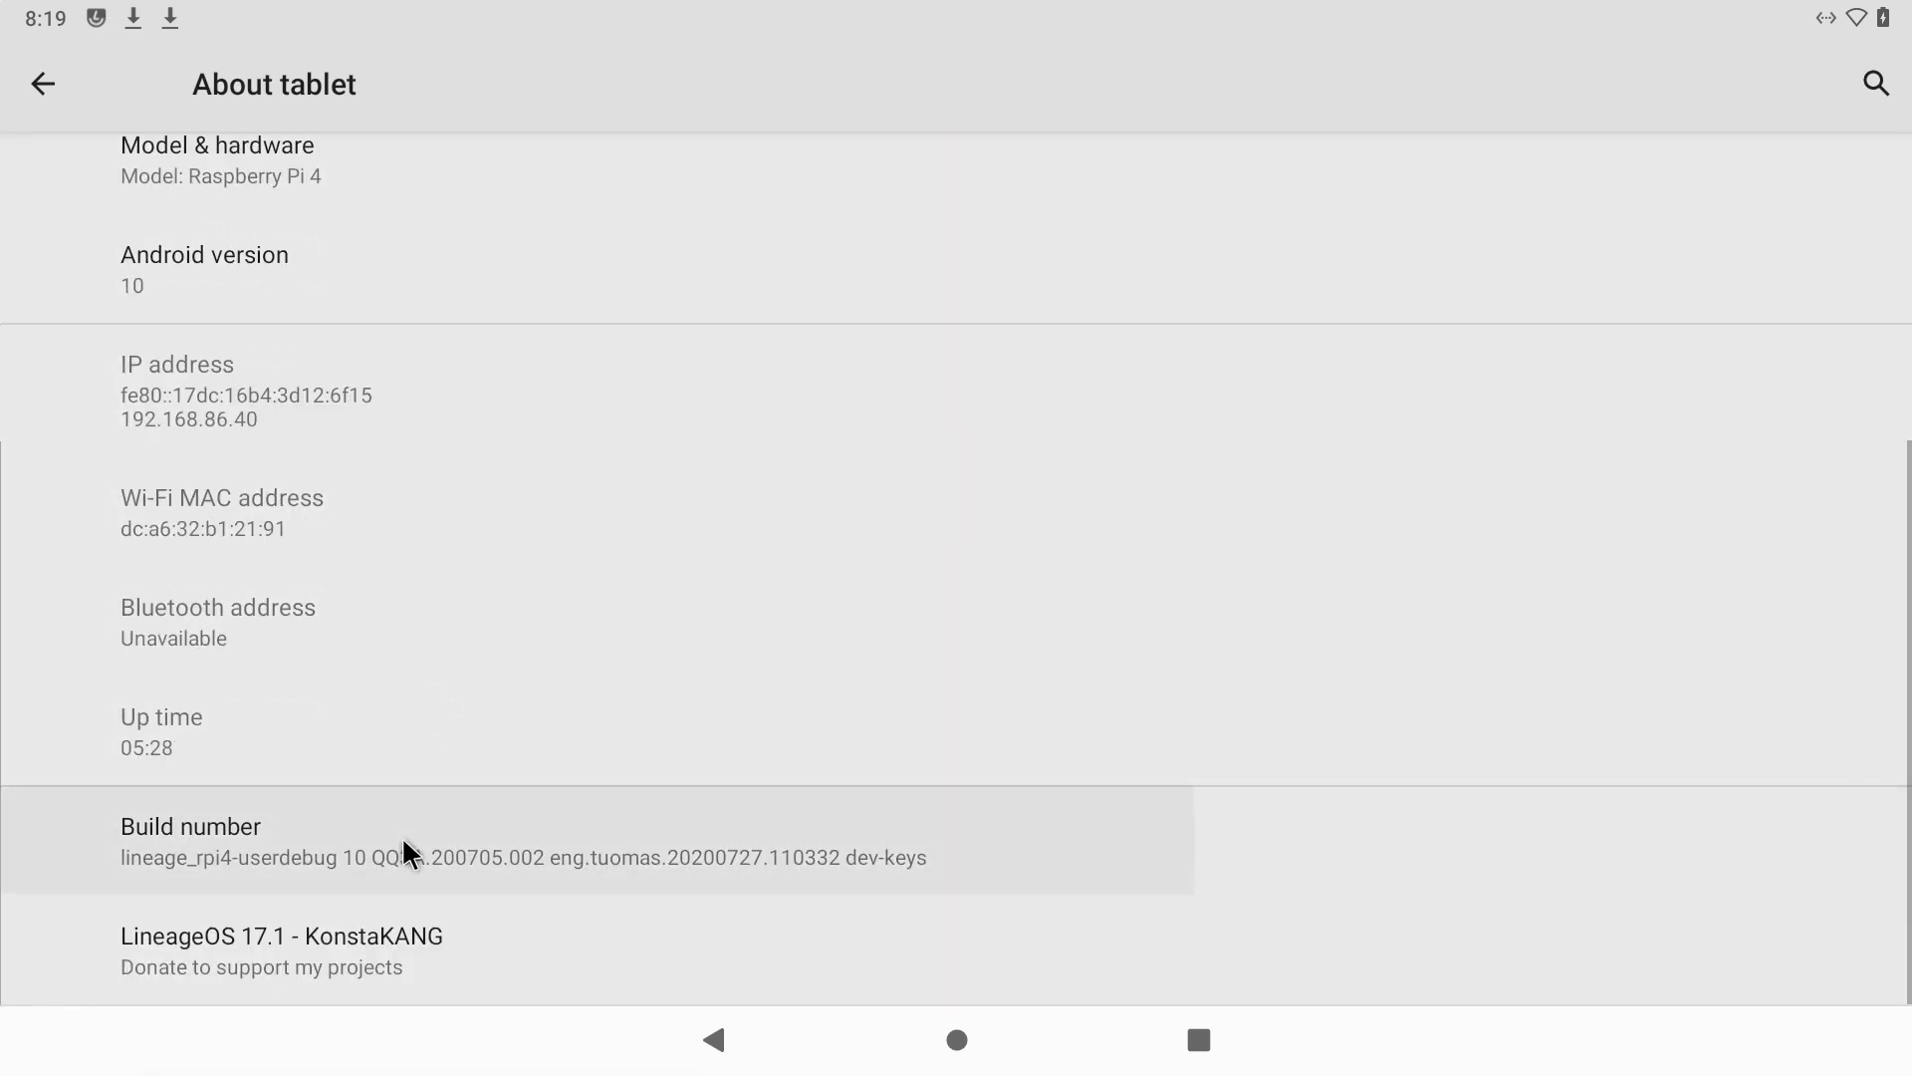
{"action": "left_click", "coordinate": [404, 842]}
{"action": "left_click", "coordinate": [403, 842]}
{"action": "left_click", "coordinate": [404, 842]}
{"action": "left_click", "coordinate": [404, 842]}
{"action": "left_click", "coordinate": [404, 842]}
{"action": "left_click", "coordinate": [403, 842]}
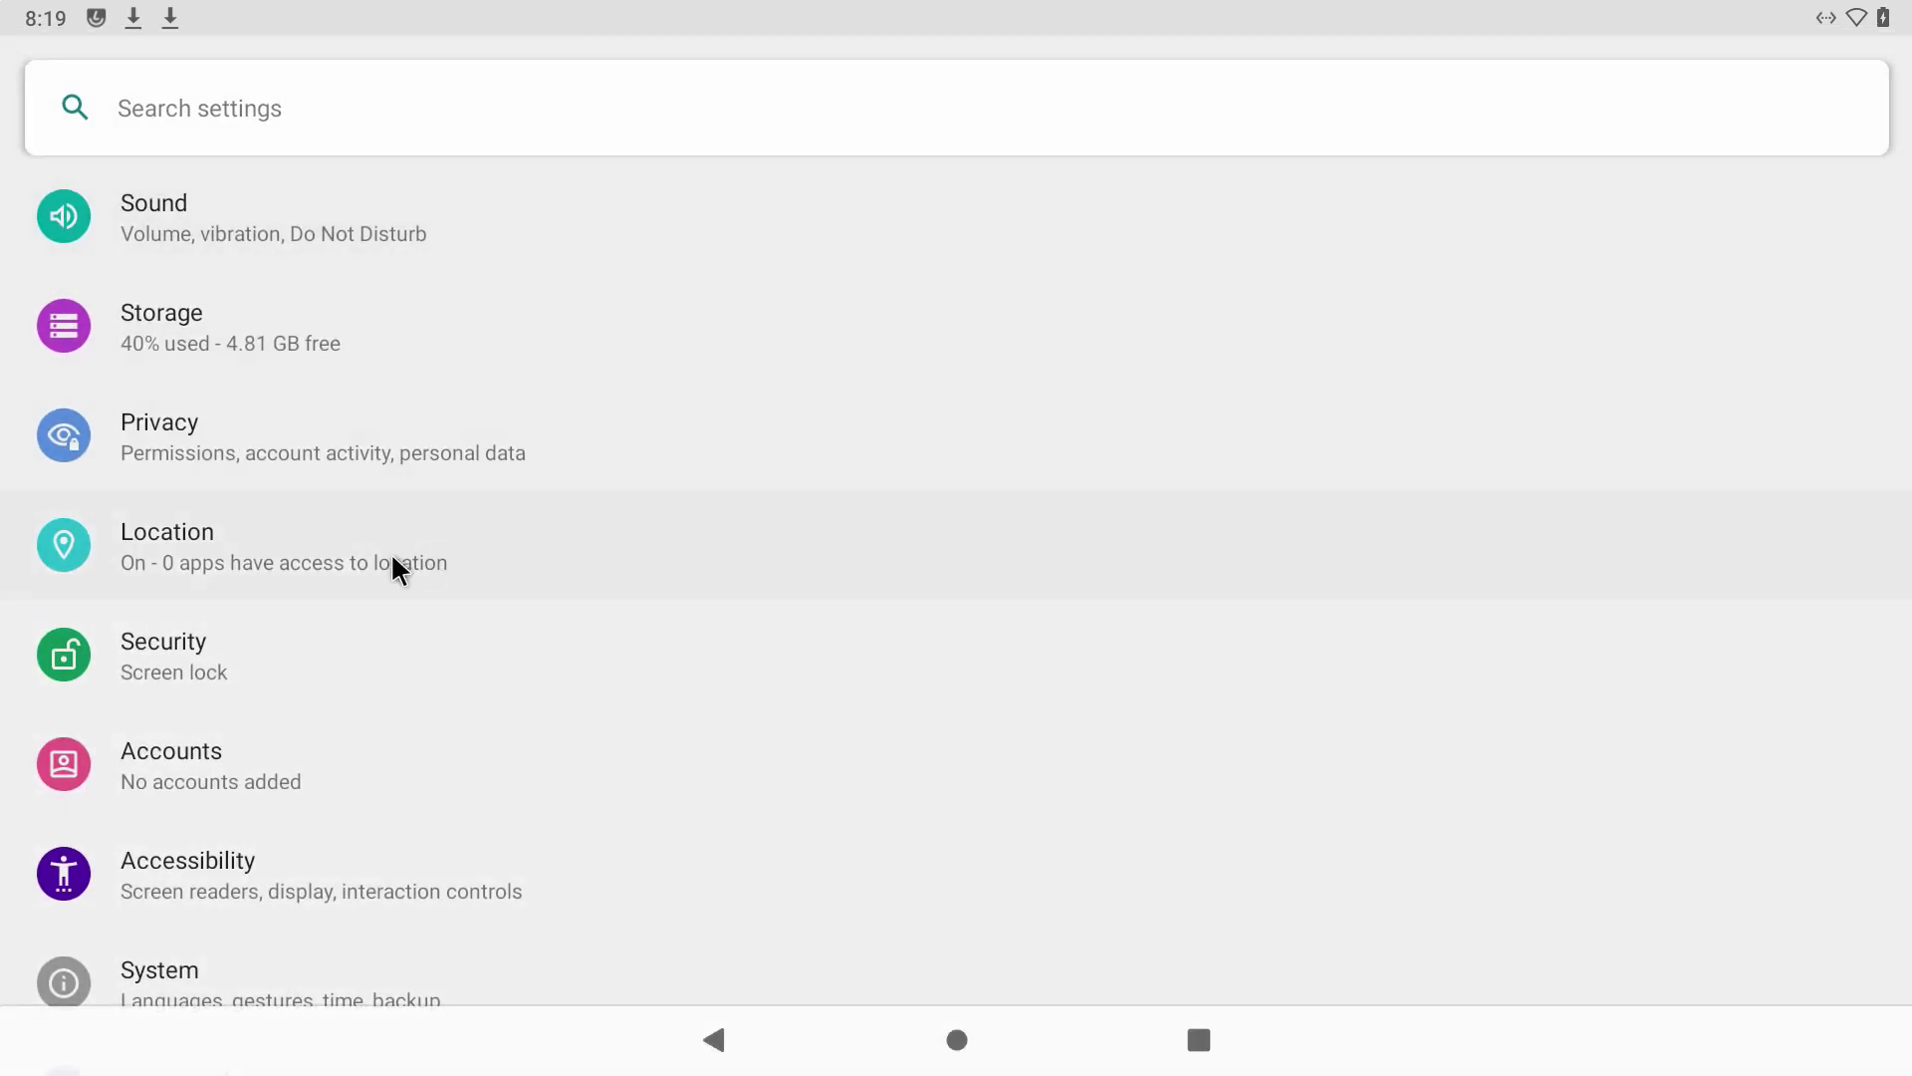
Step: In System > Advanced > Developer options, enable Root access for apps and Local terminal
{"action": "left_click", "coordinate": [286, 961]}
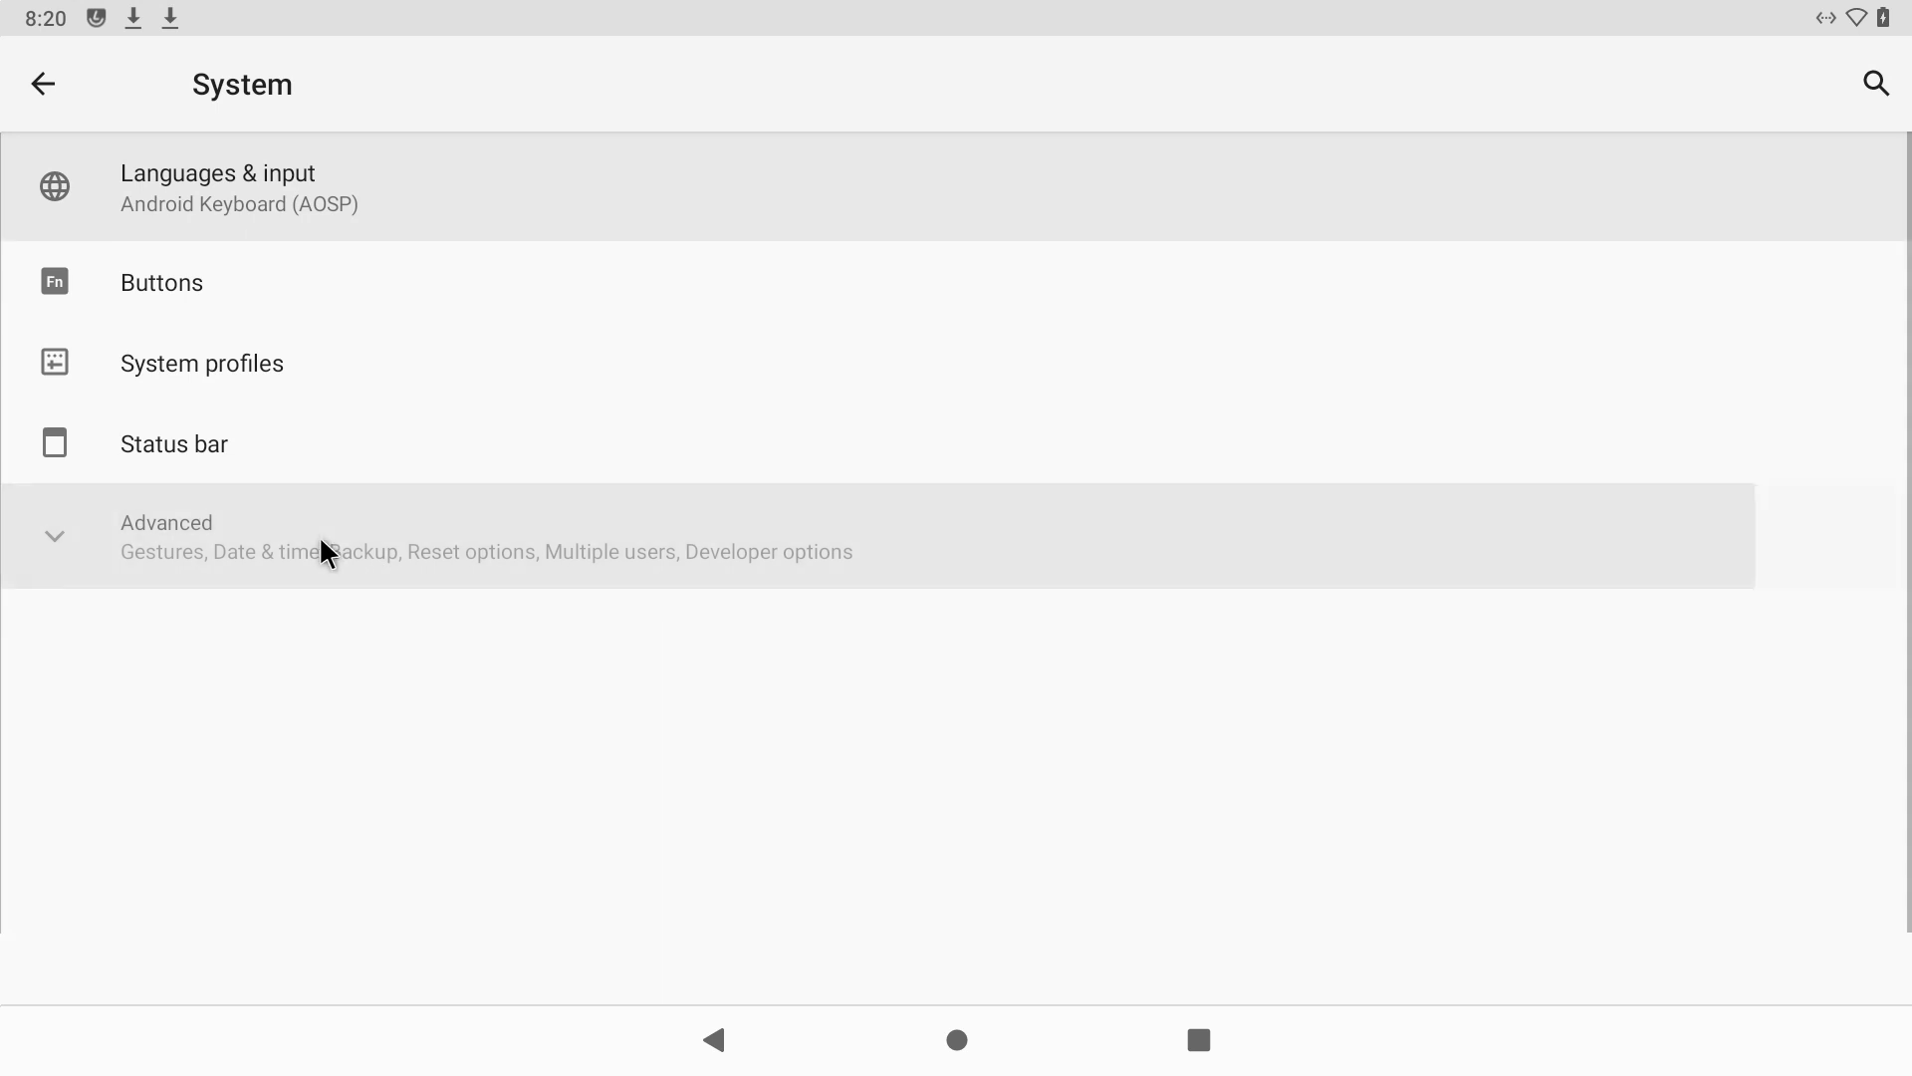
{"action": "left_click", "coordinate": [353, 558]}
{"action": "scroll", "coordinate": [326, 542], "scroll_direction": "down", "scroll_amount": 1}
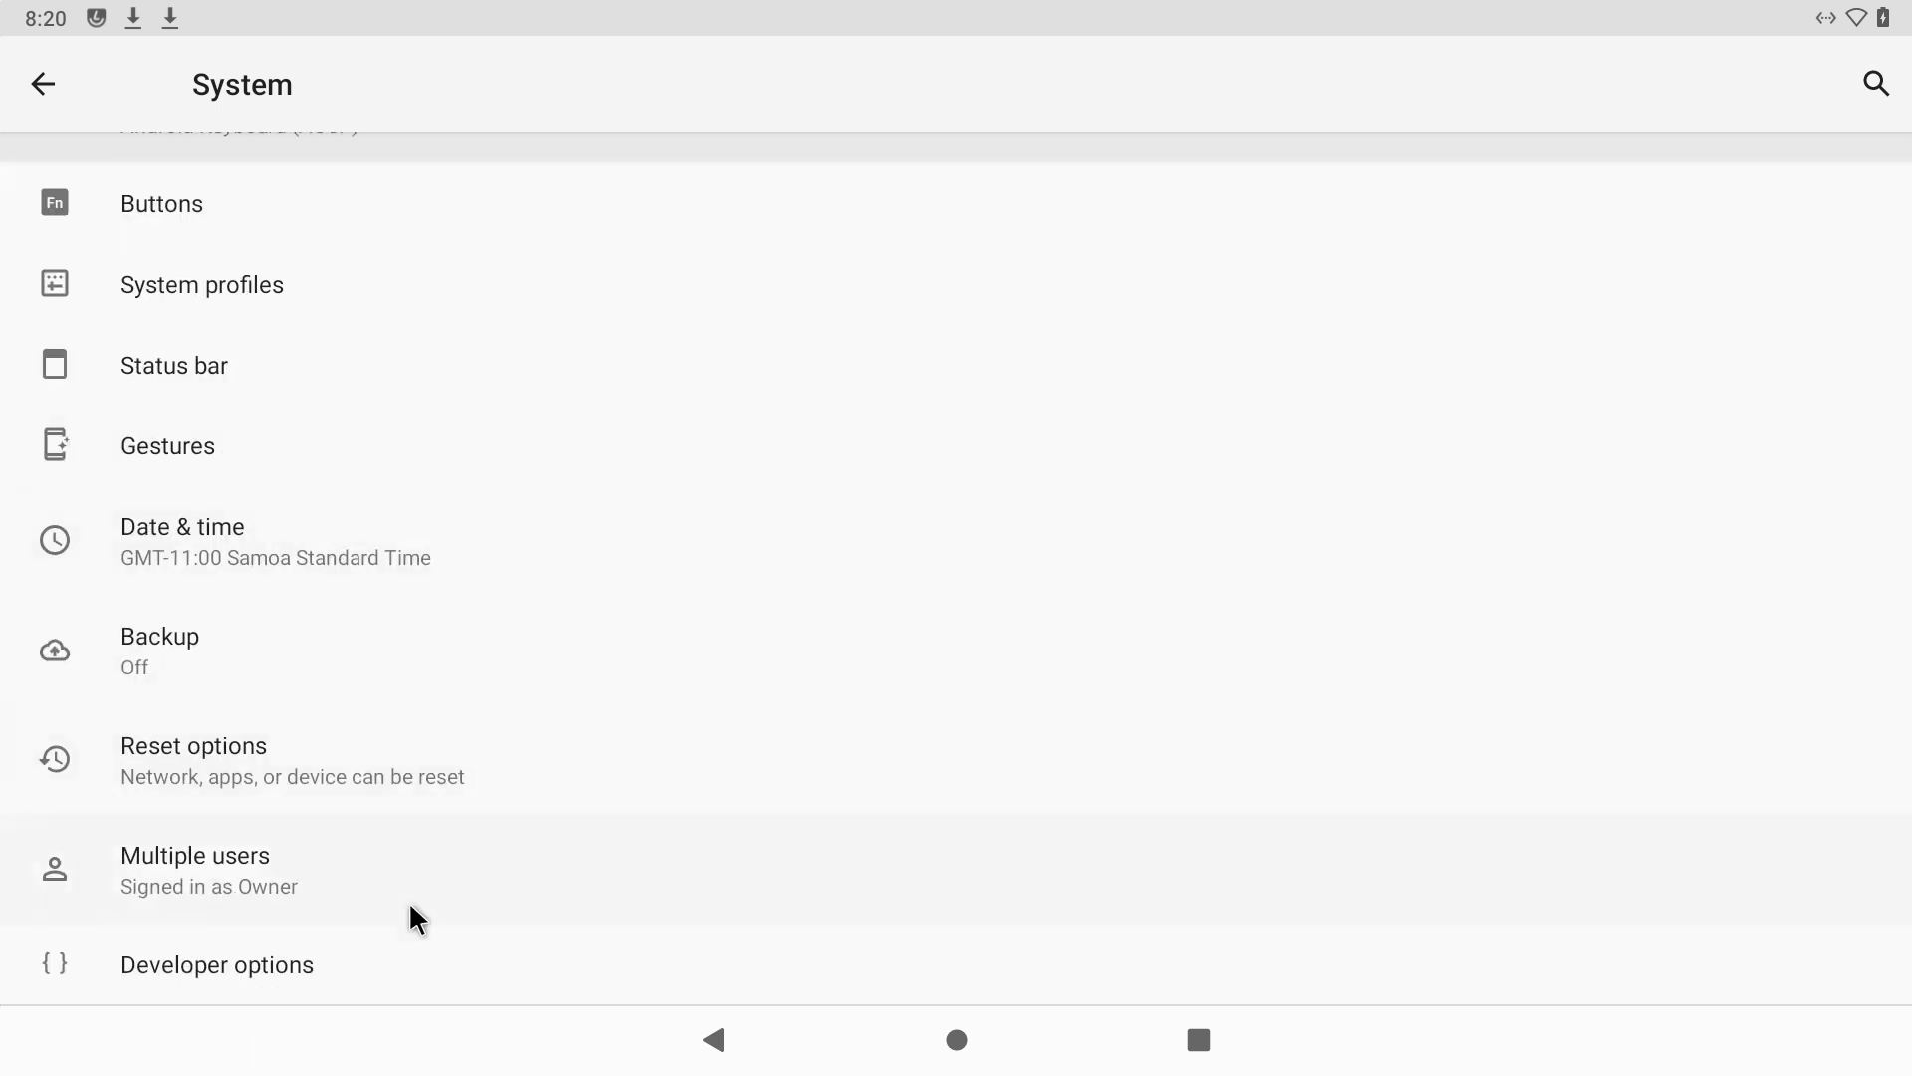
{"action": "left_click", "coordinate": [329, 958]}
{"action": "scroll", "coordinate": [528, 696], "scroll_direction": "down", "scroll_amount": 4}
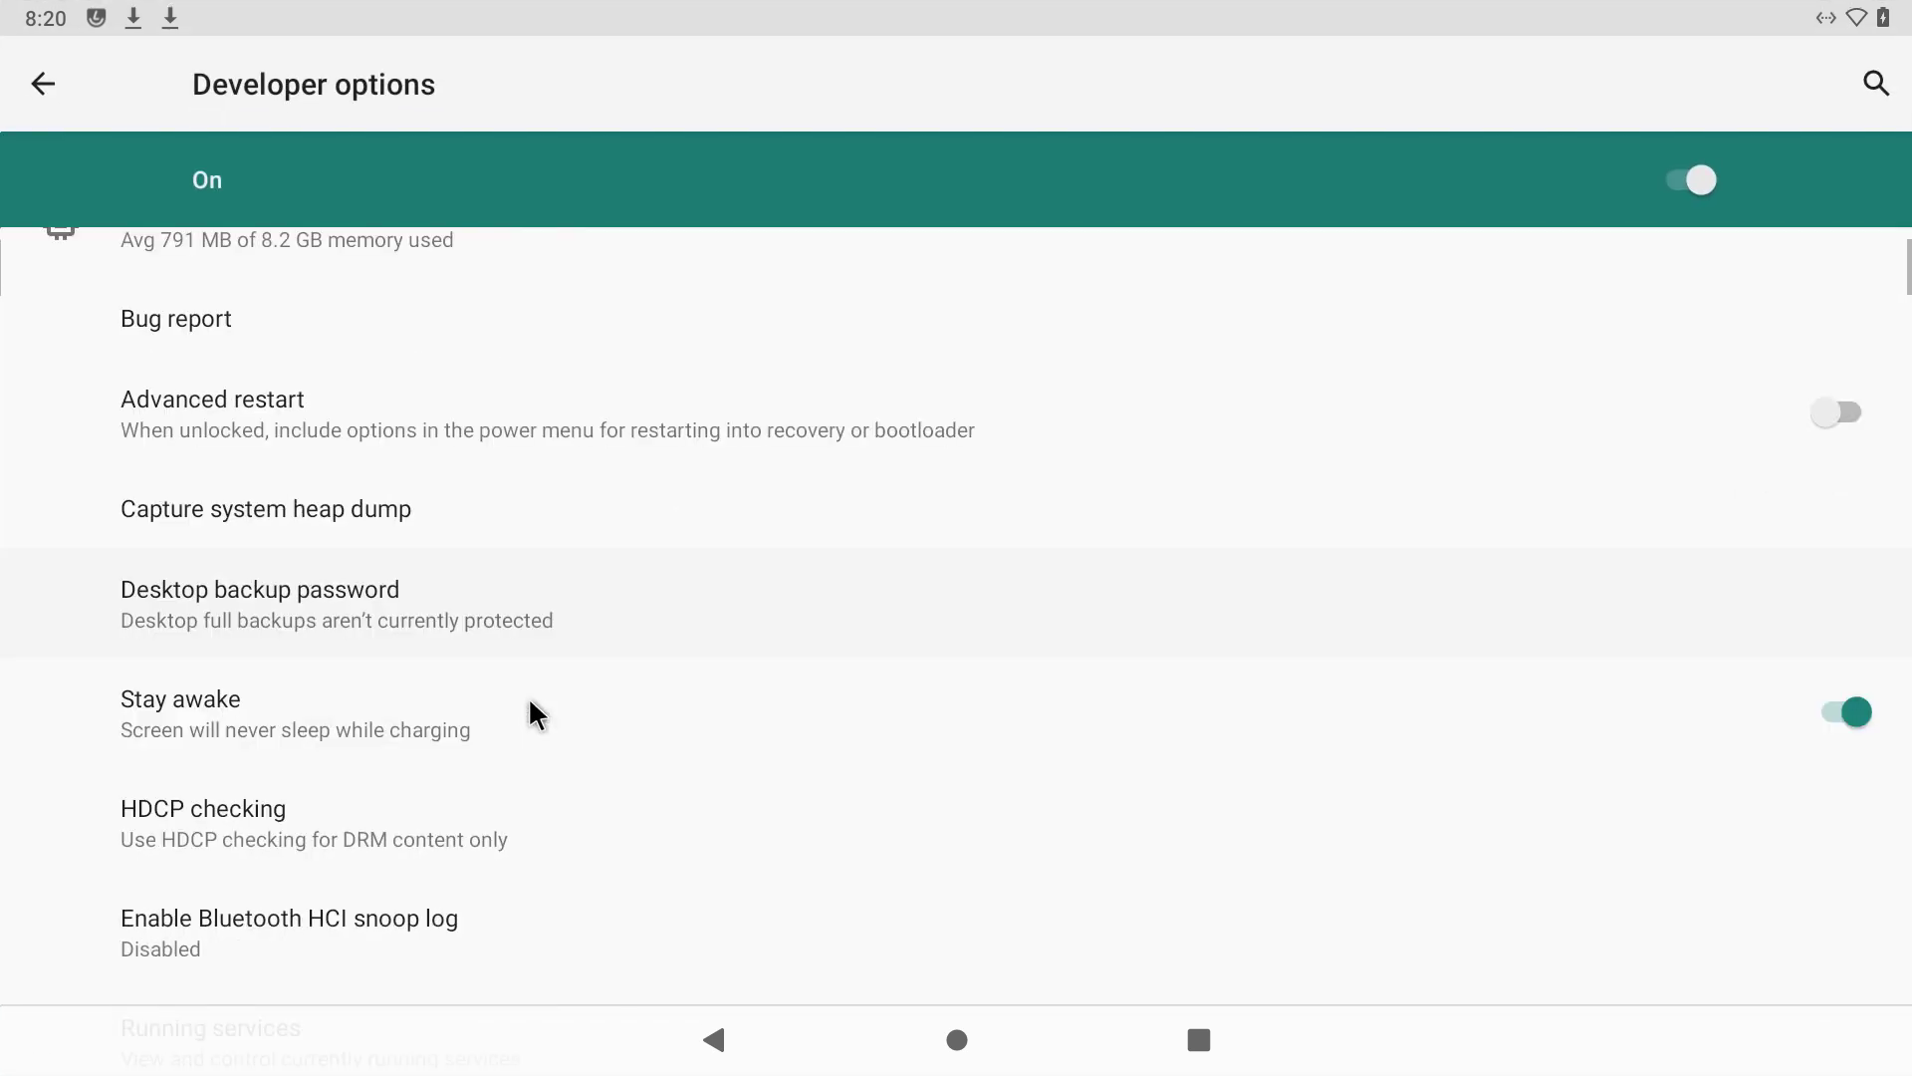
{"action": "scroll", "coordinate": [528, 696], "scroll_direction": "down", "scroll_amount": 10}
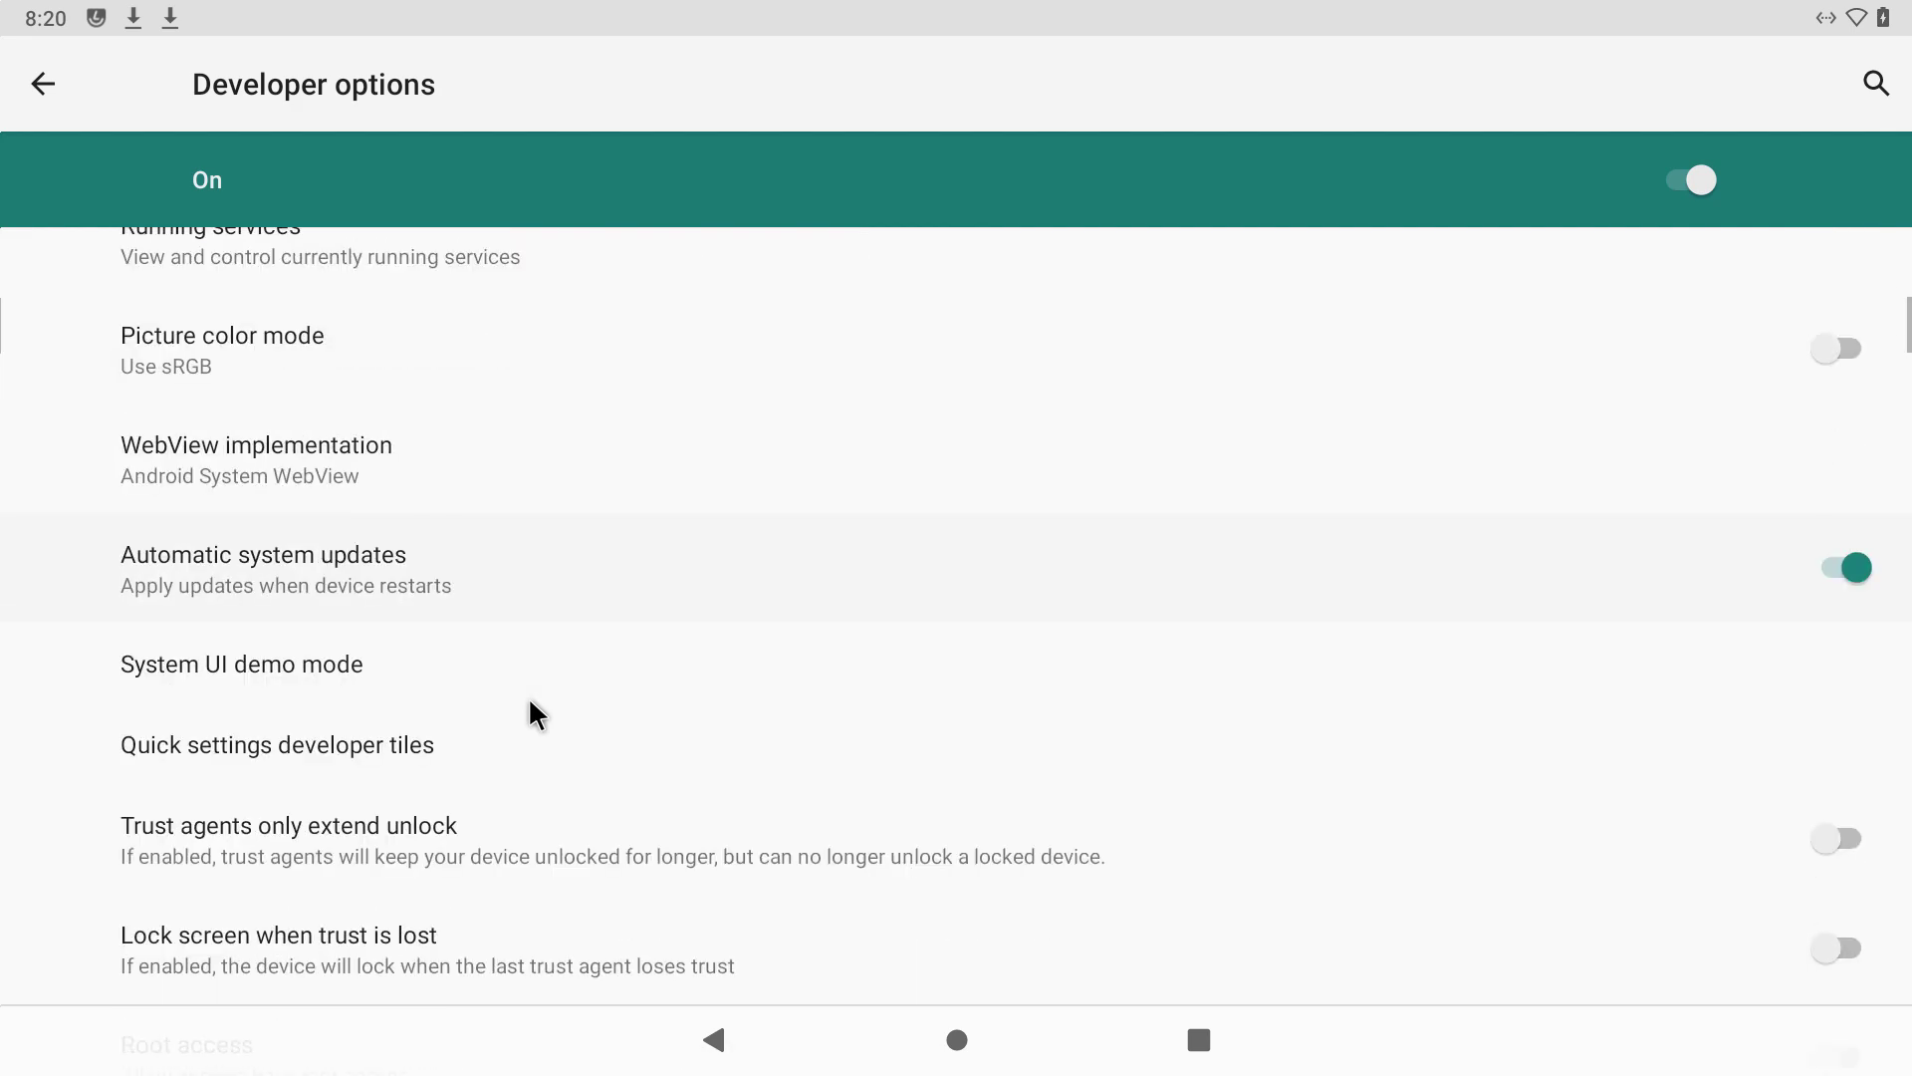
{"action": "left_click", "coordinate": [1844, 874]}
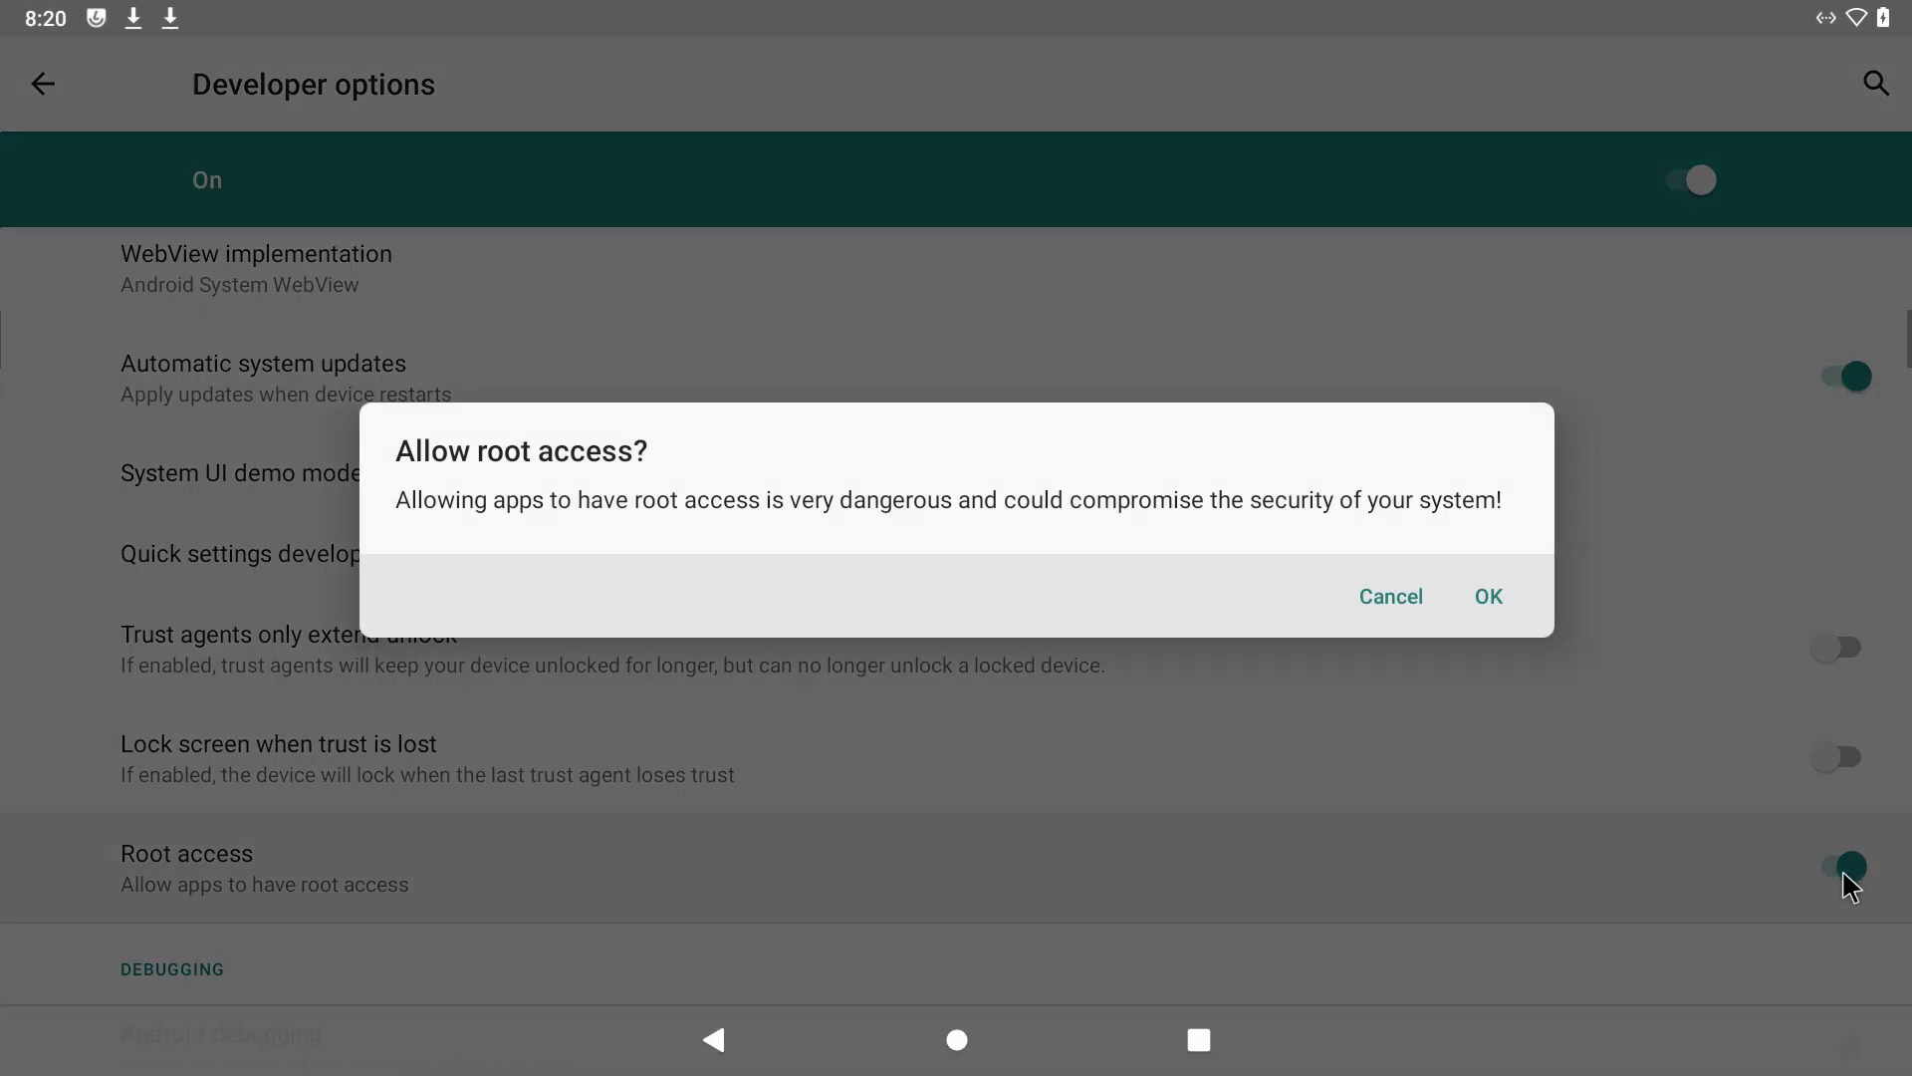
{"action": "left_click", "coordinate": [1489, 598]}
{"action": "scroll", "coordinate": [1018, 755], "scroll_direction": "down", "scroll_amount": 6}
{"action": "scroll", "coordinate": [1018, 755], "scroll_direction": "down", "scroll_amount": 4}
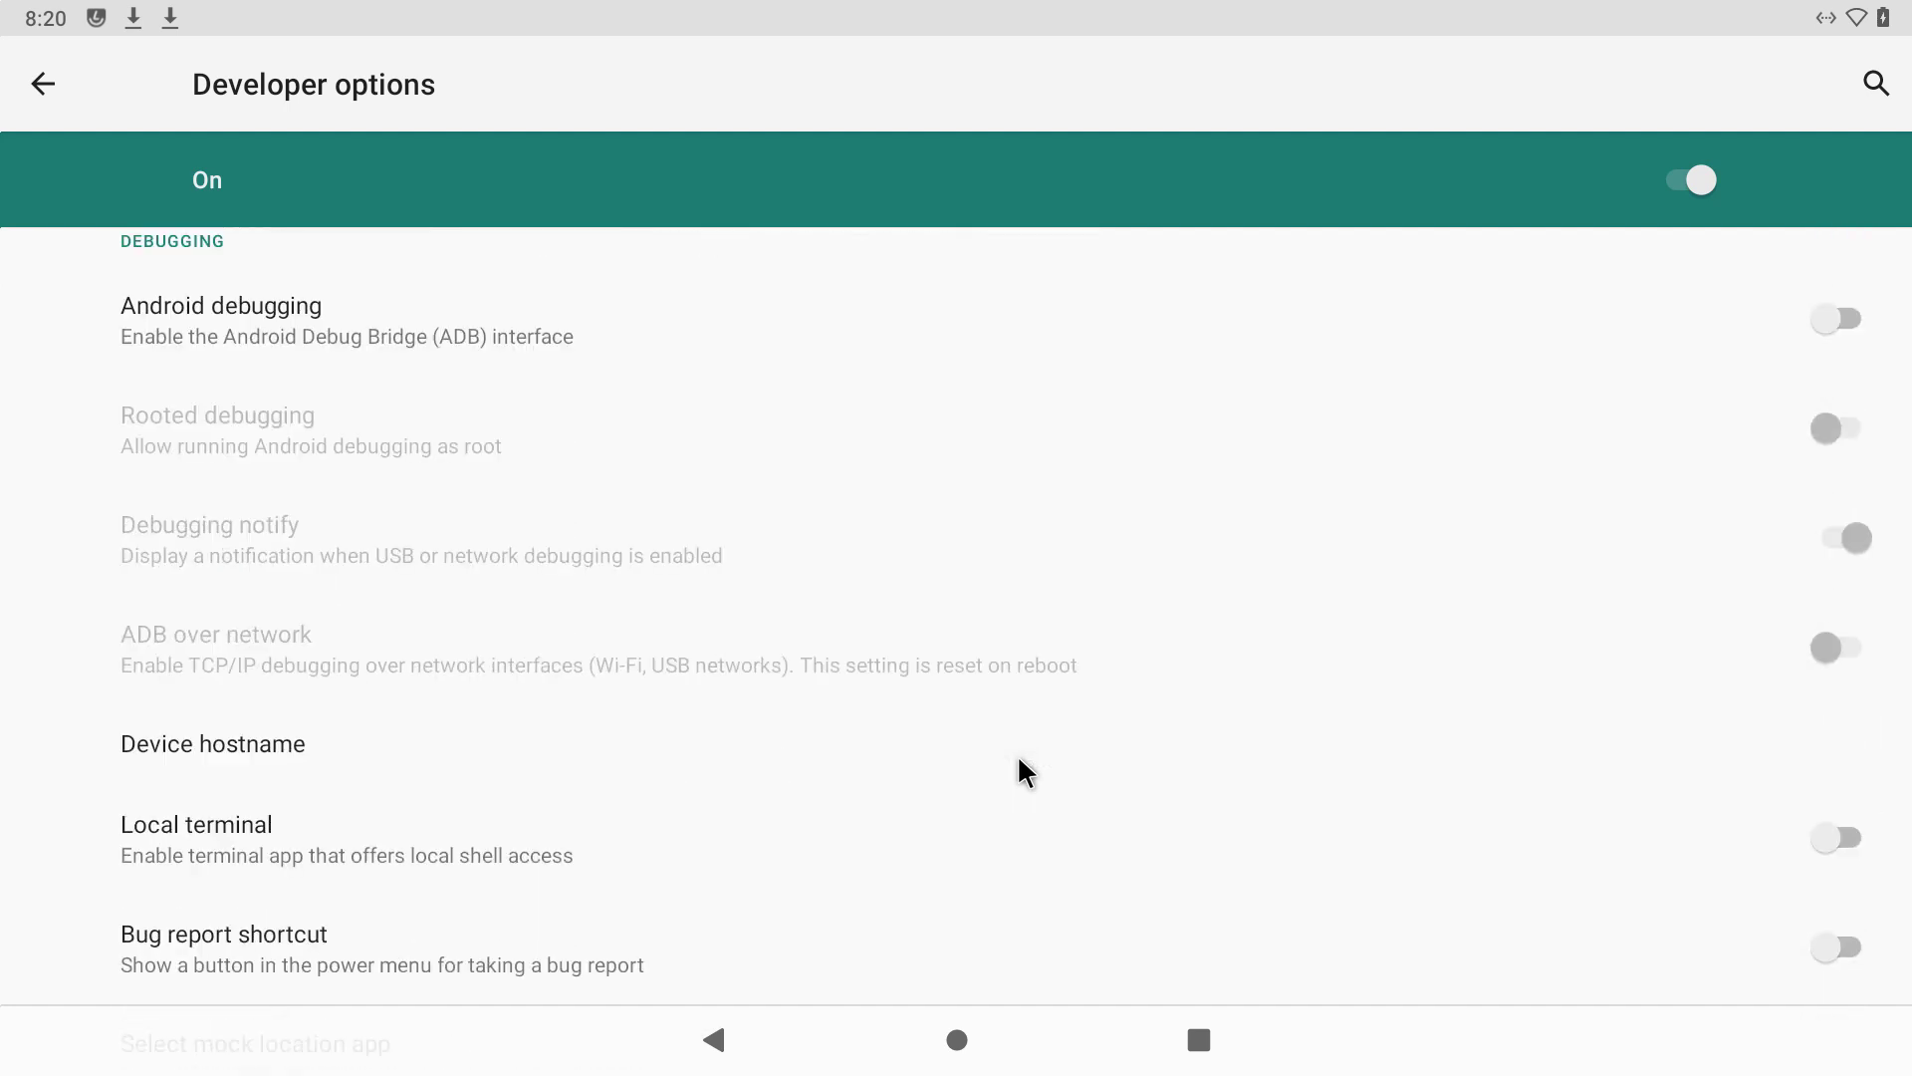
{"action": "left_click", "coordinate": [1849, 833]}
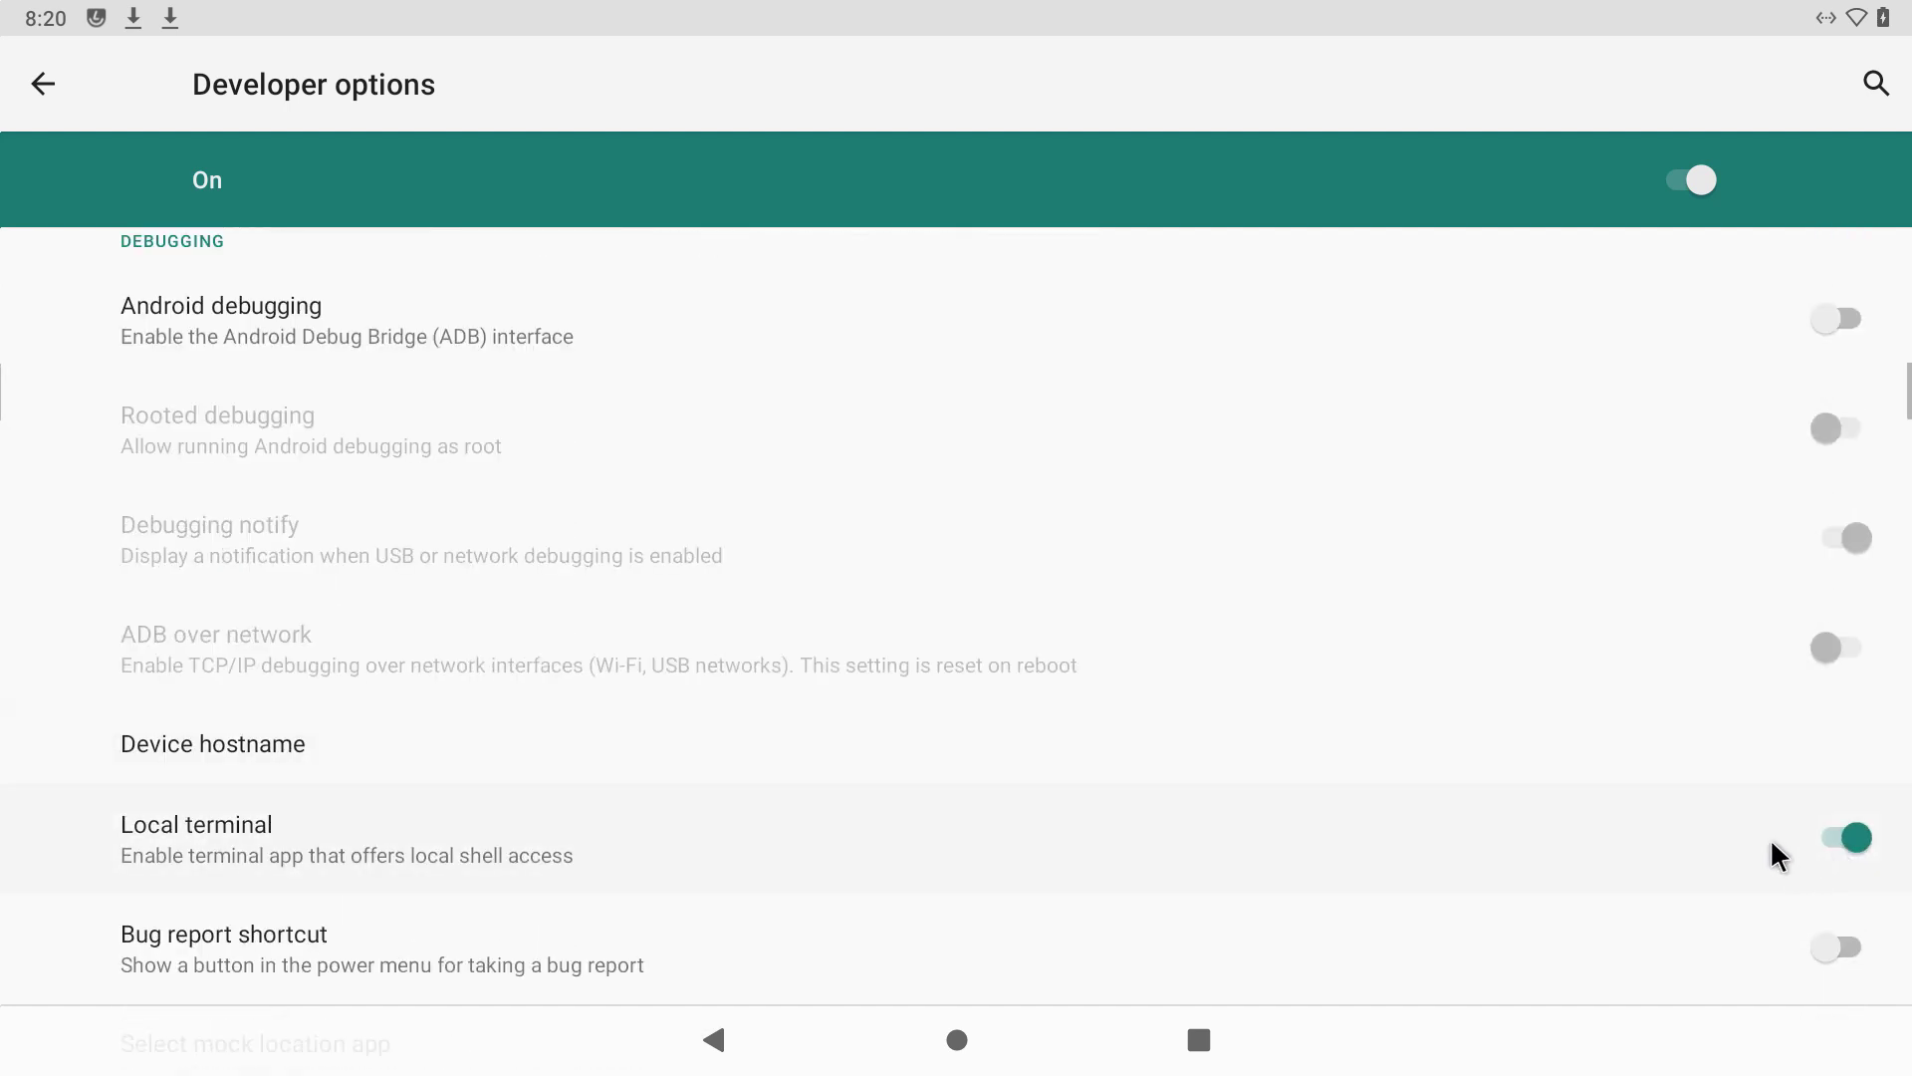
Step: Close Settings and launch Terminal from the app drawer
{"action": "left_click", "coordinate": [1195, 1044]}
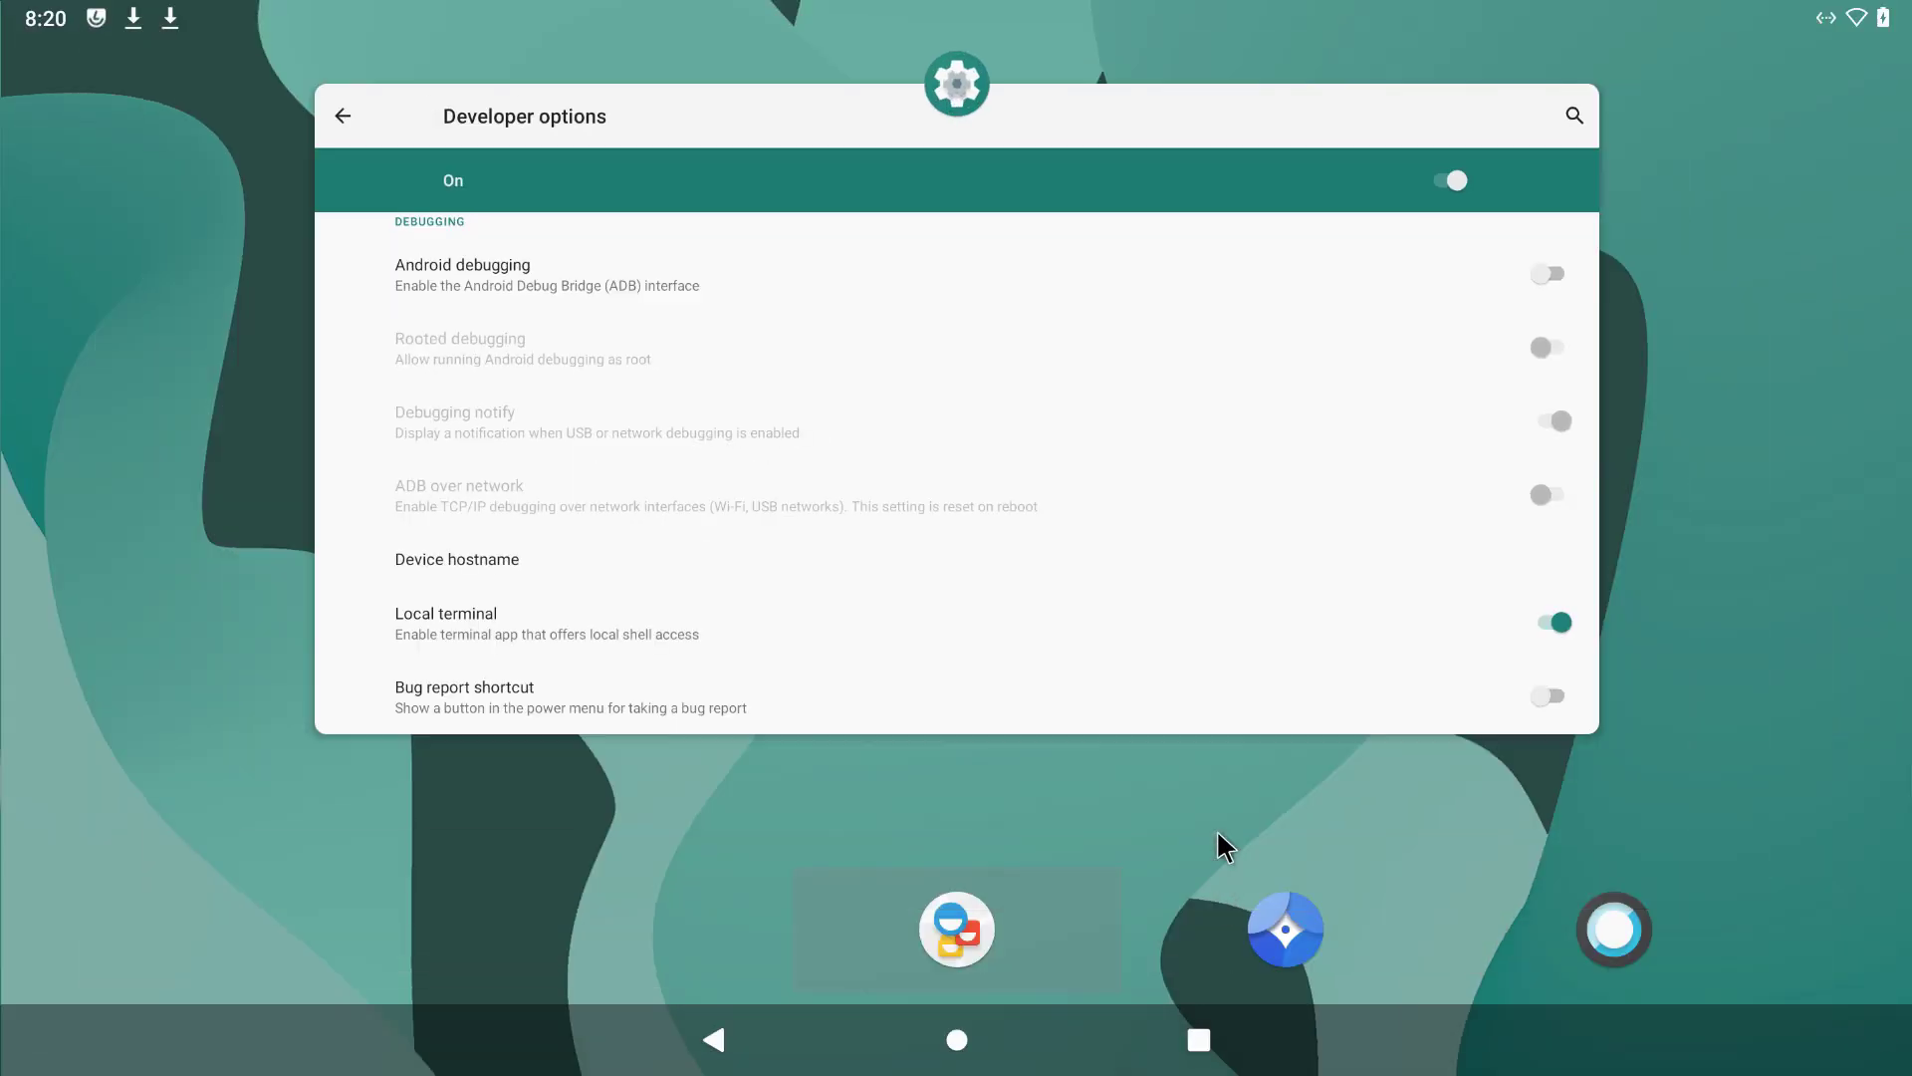
{"action": "left_click_drag", "start_coordinate": [1208, 794], "coordinate": [1156, 172]}
{"action": "left_click_drag", "start_coordinate": [1145, 594], "coordinate": [1166, 8]}
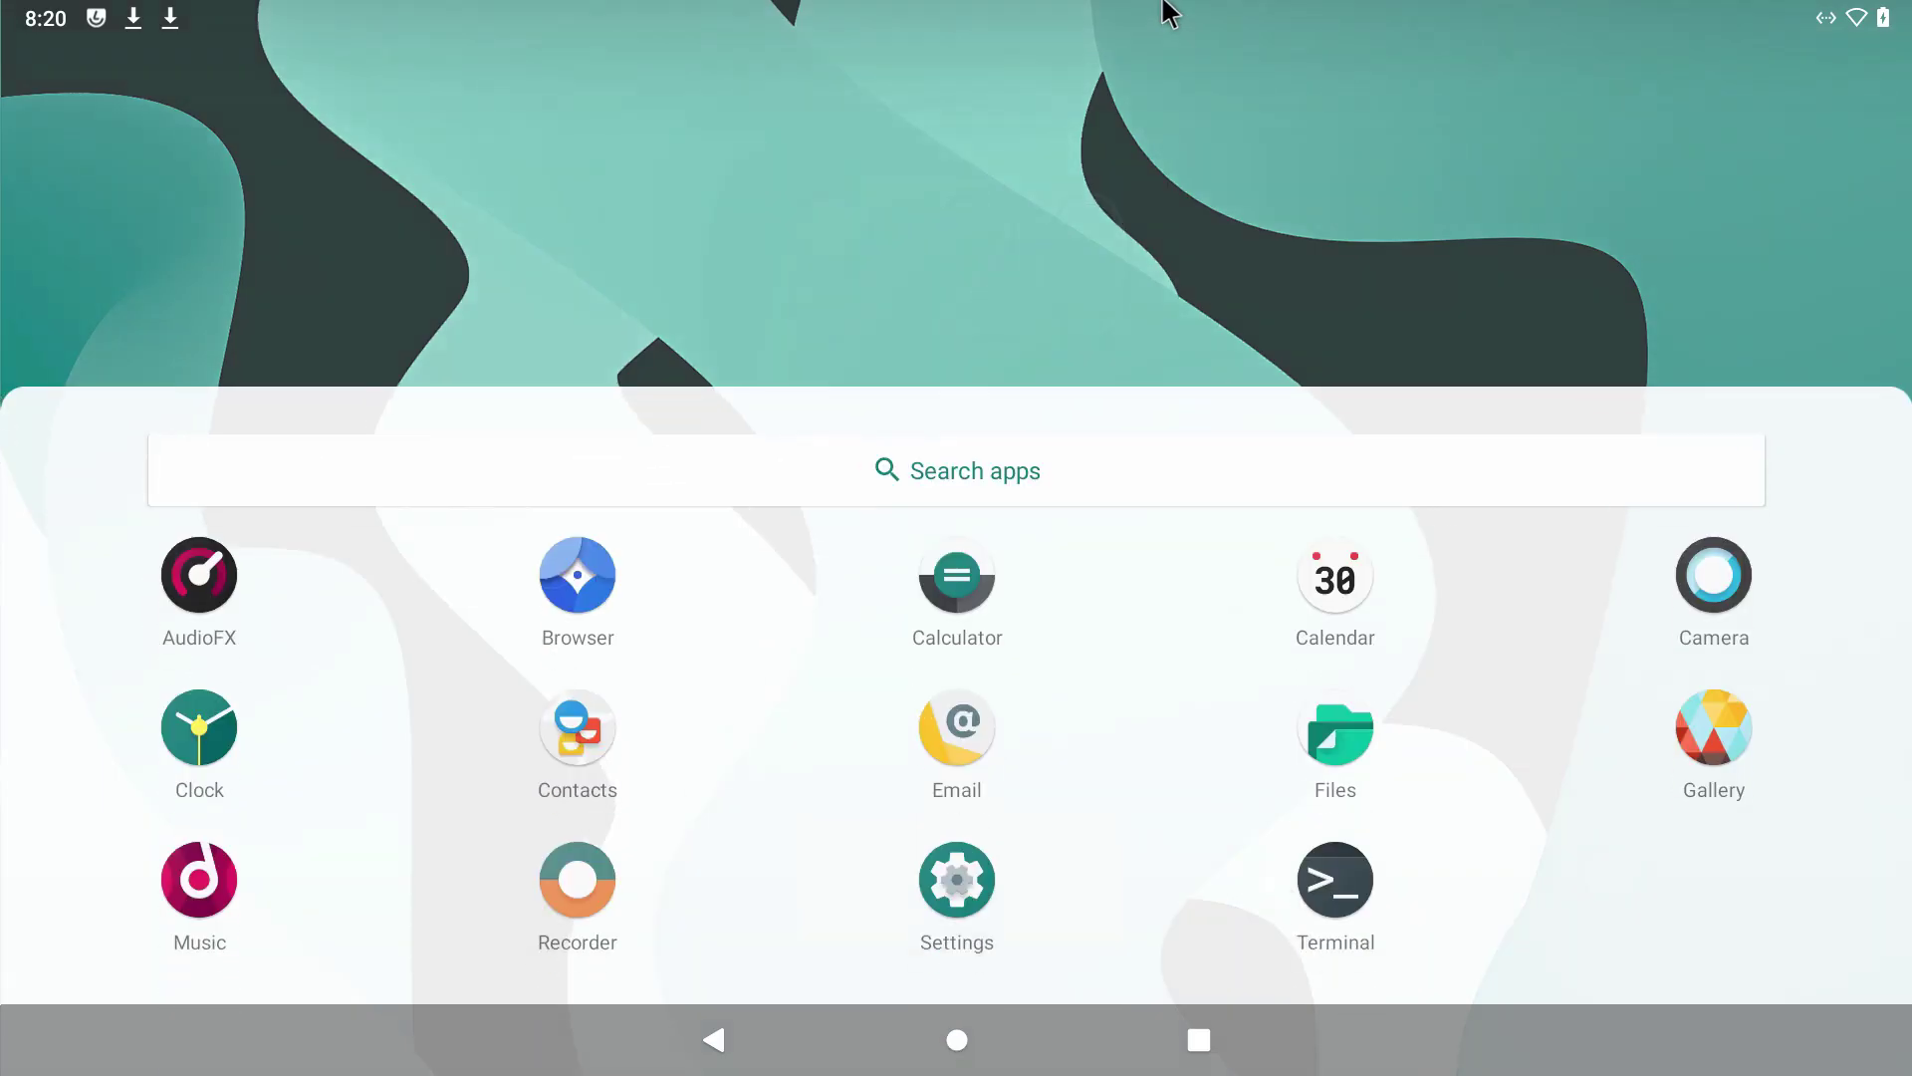
{"action": "left_click", "coordinate": [1325, 518]}
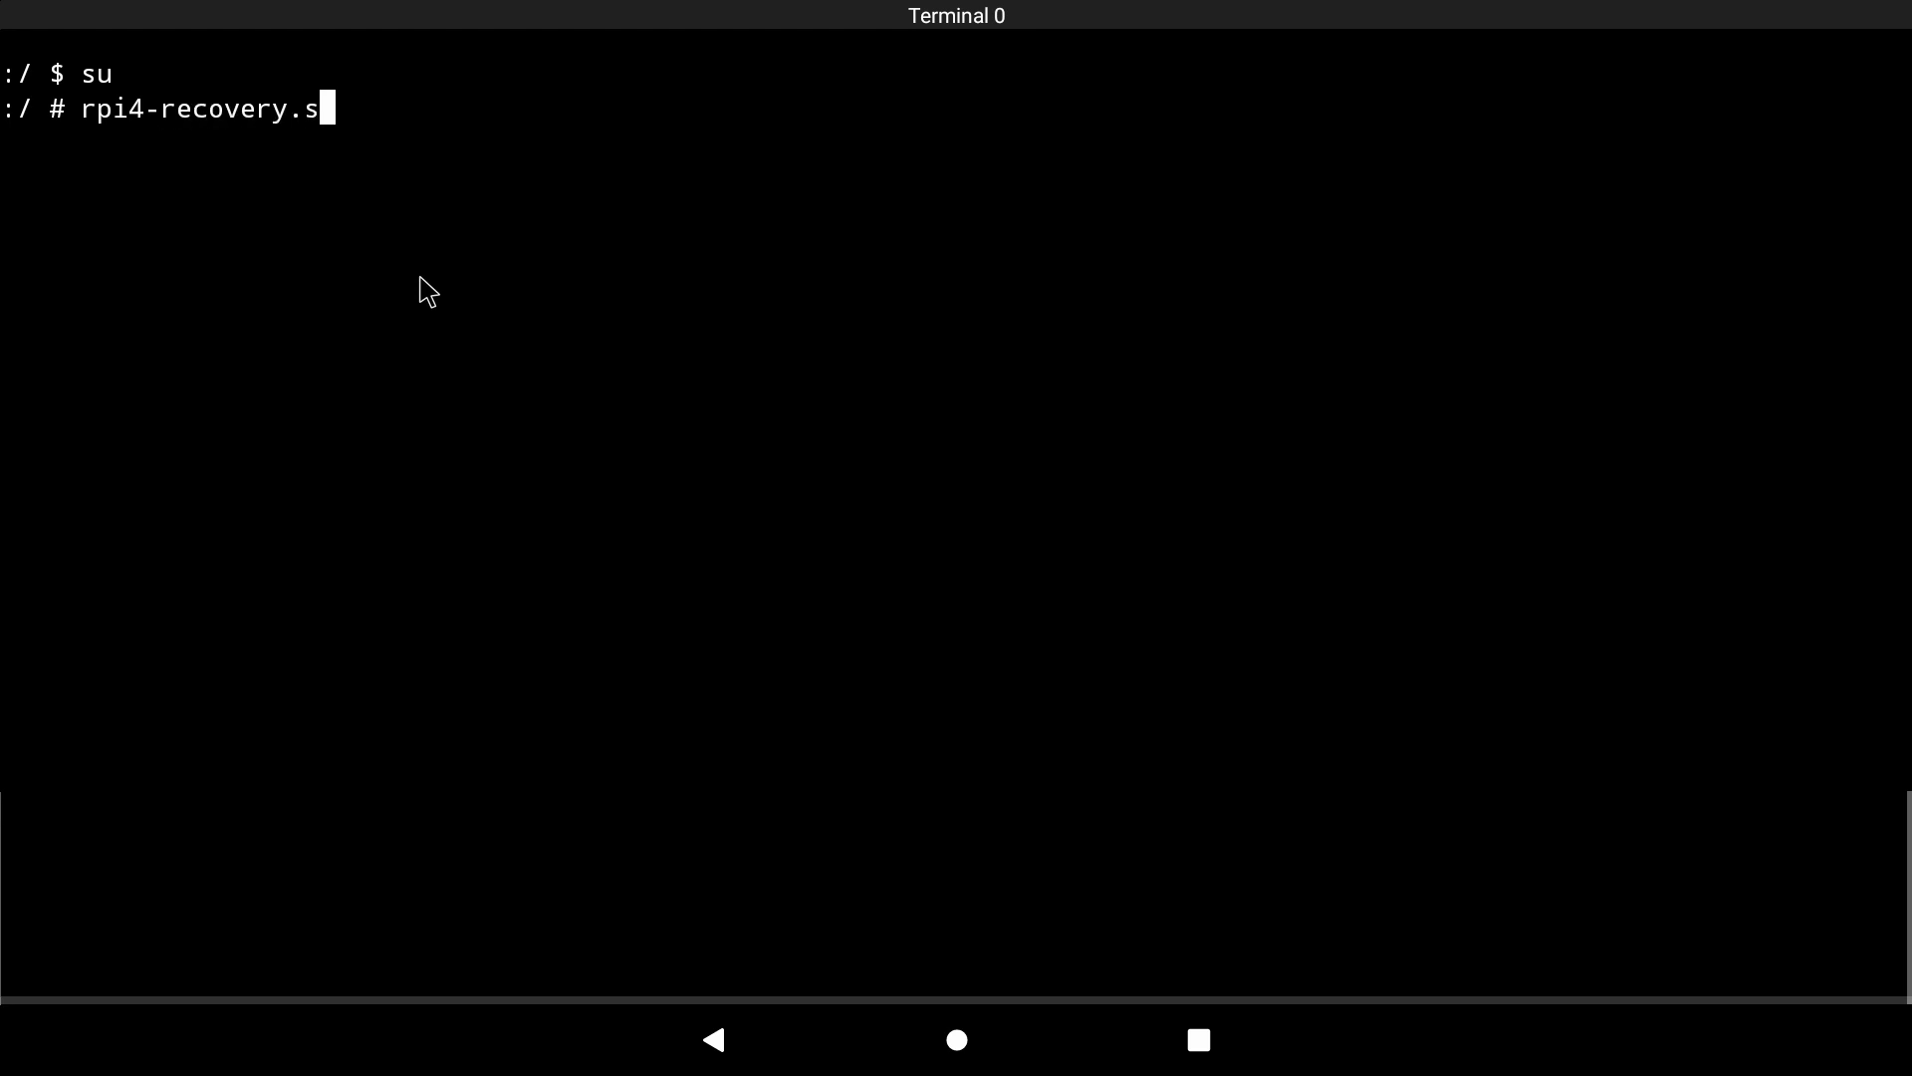
Step: Run rpi4-recovery.sh as root, then reboot the device
{"action": "key", "text": "Return"}
{"action": "type", "text": "reboot"}
{"action": "key", "text": "Return"}
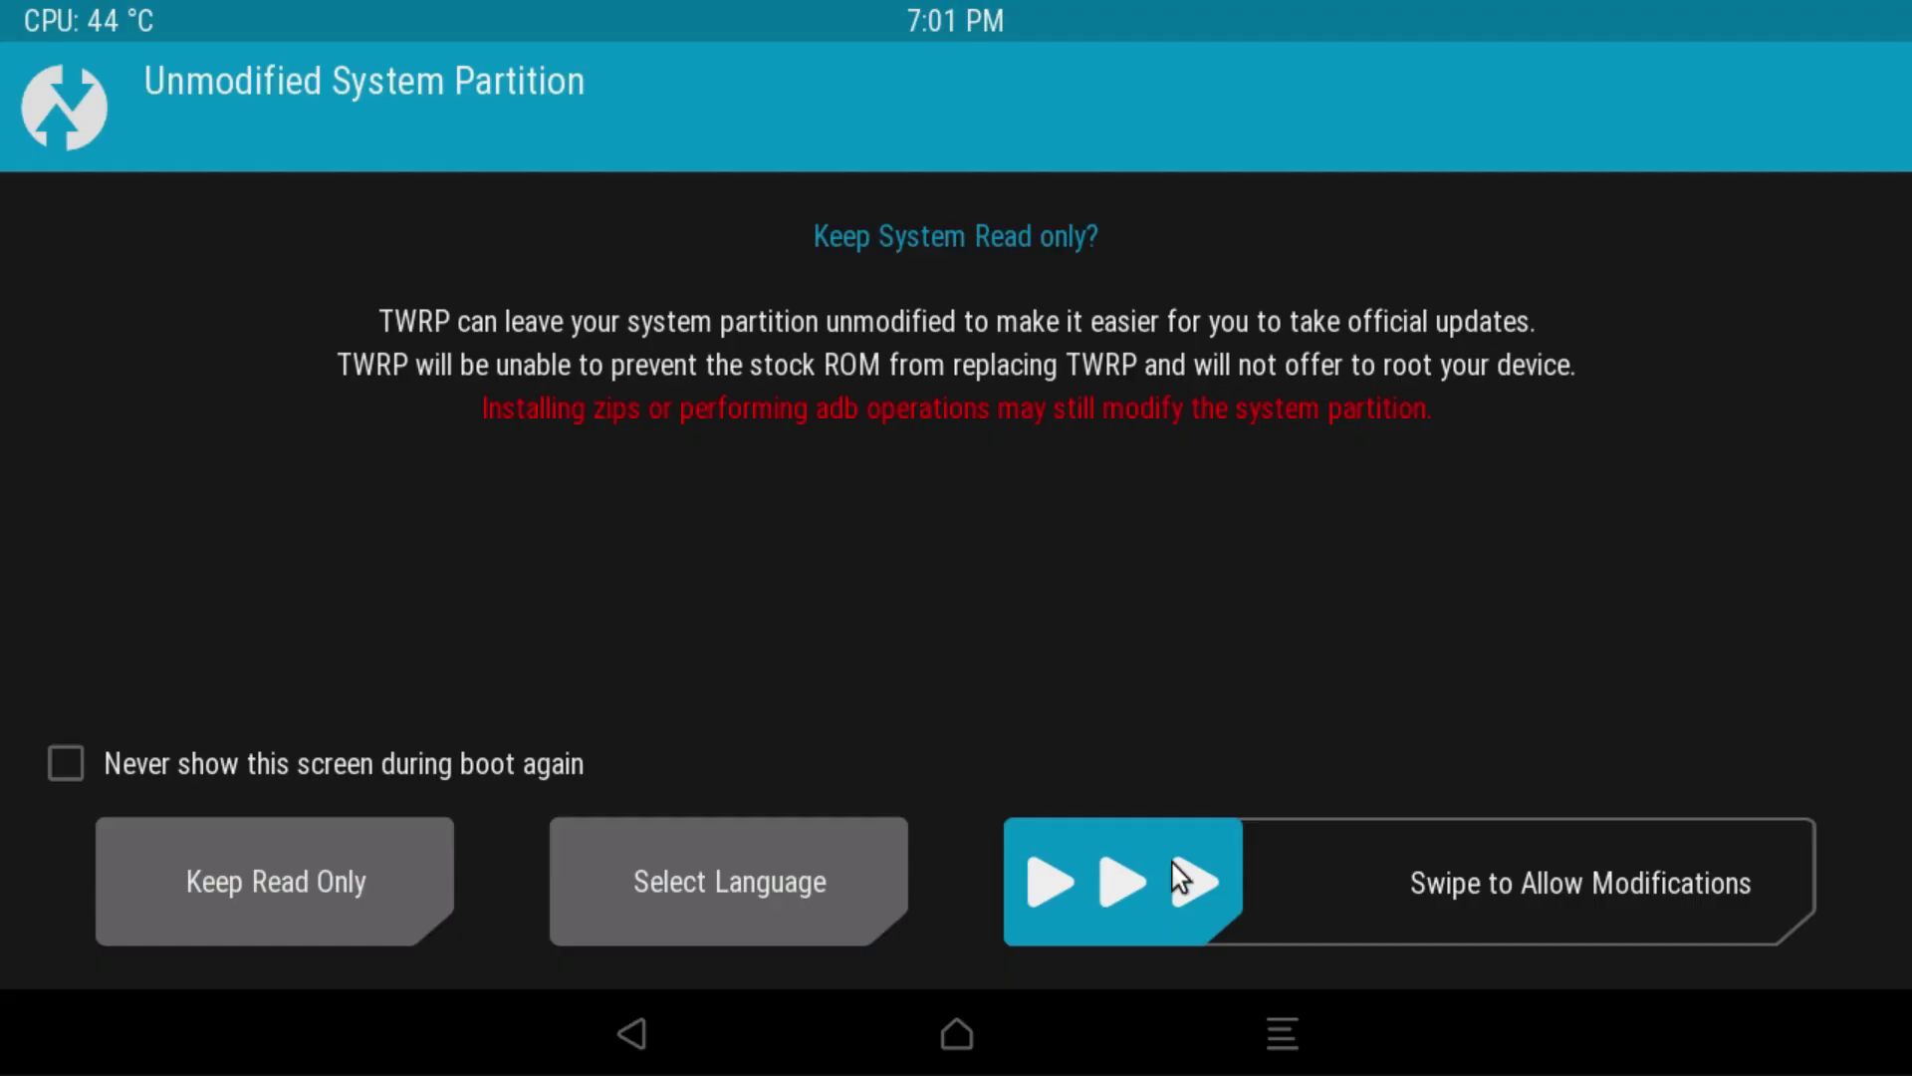
Step: Allow system modifications and flash open_gapps-arm-10.bin.zip
{"action": "left_click_drag", "start_coordinate": [1173, 865], "coordinate": [1793, 874]}
{"action": "left_click", "coordinate": [528, 343]}
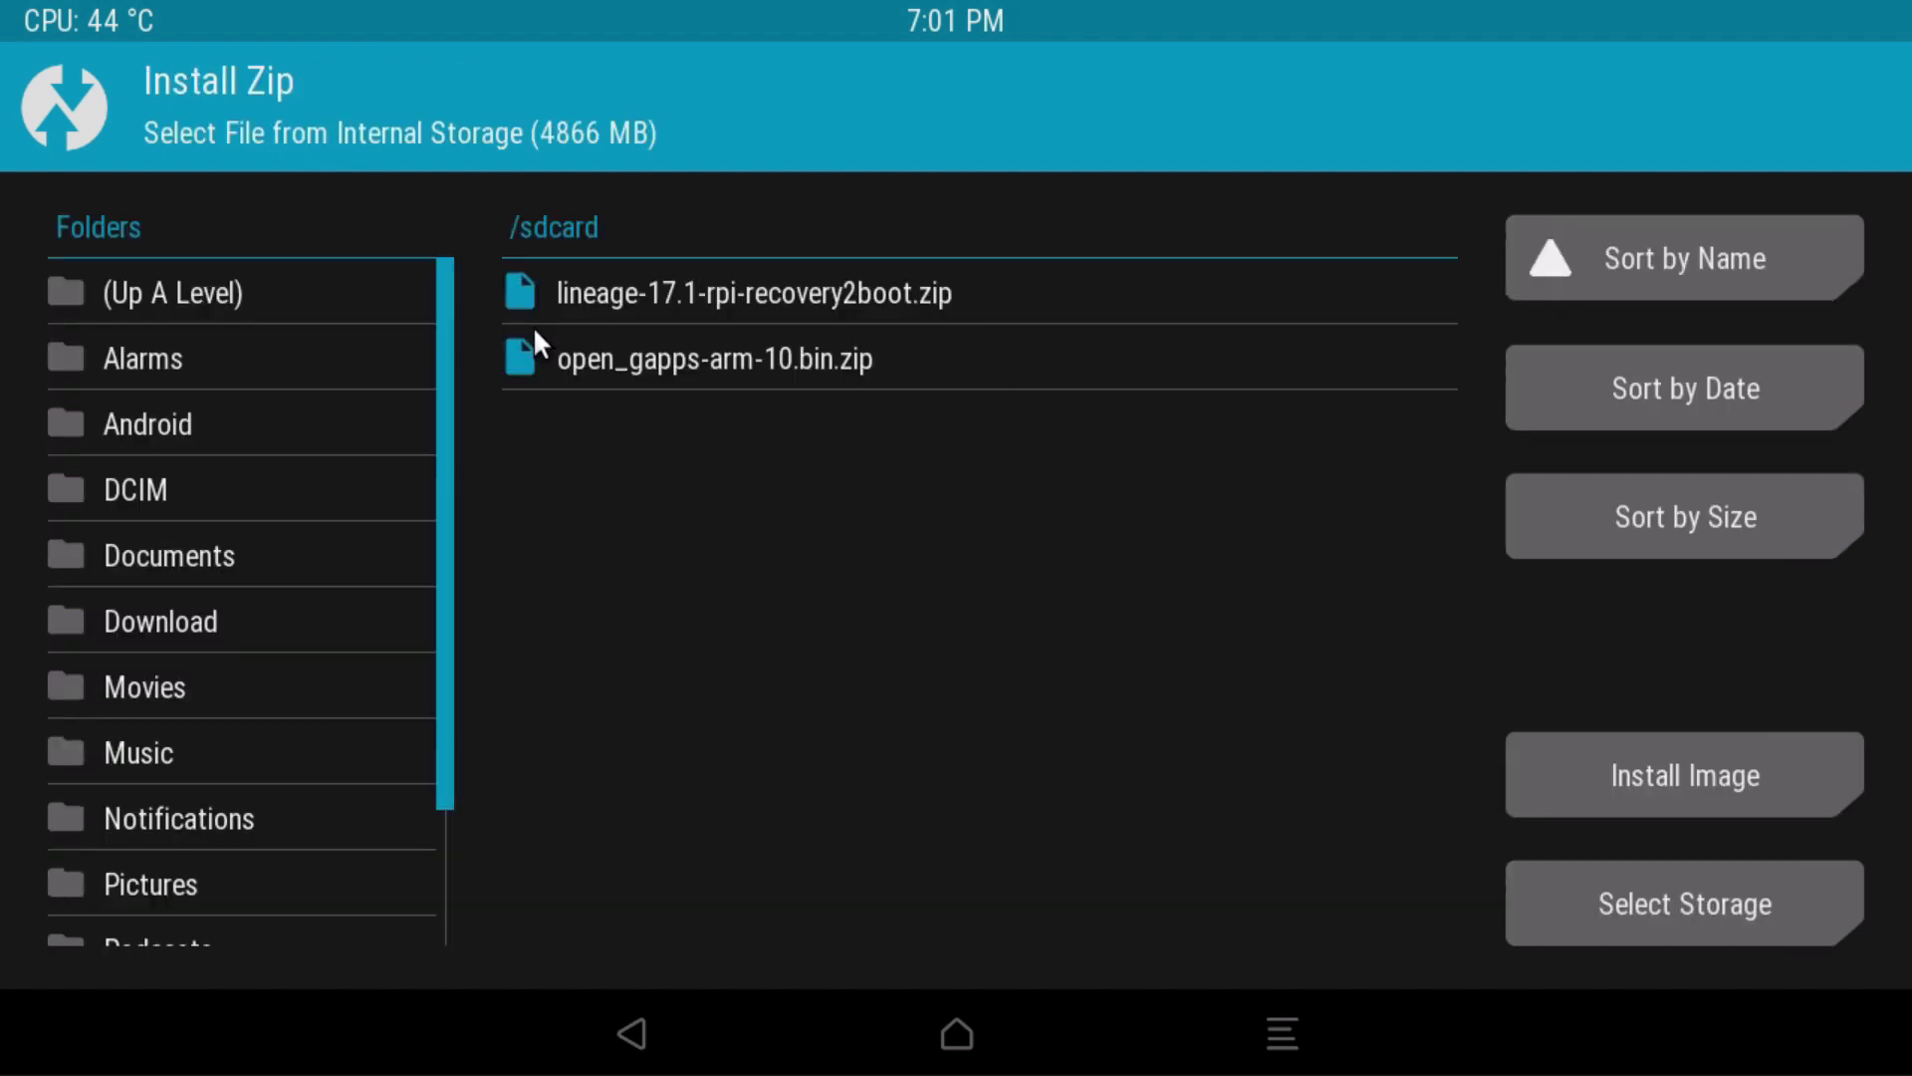
{"action": "left_click", "coordinate": [713, 360]}
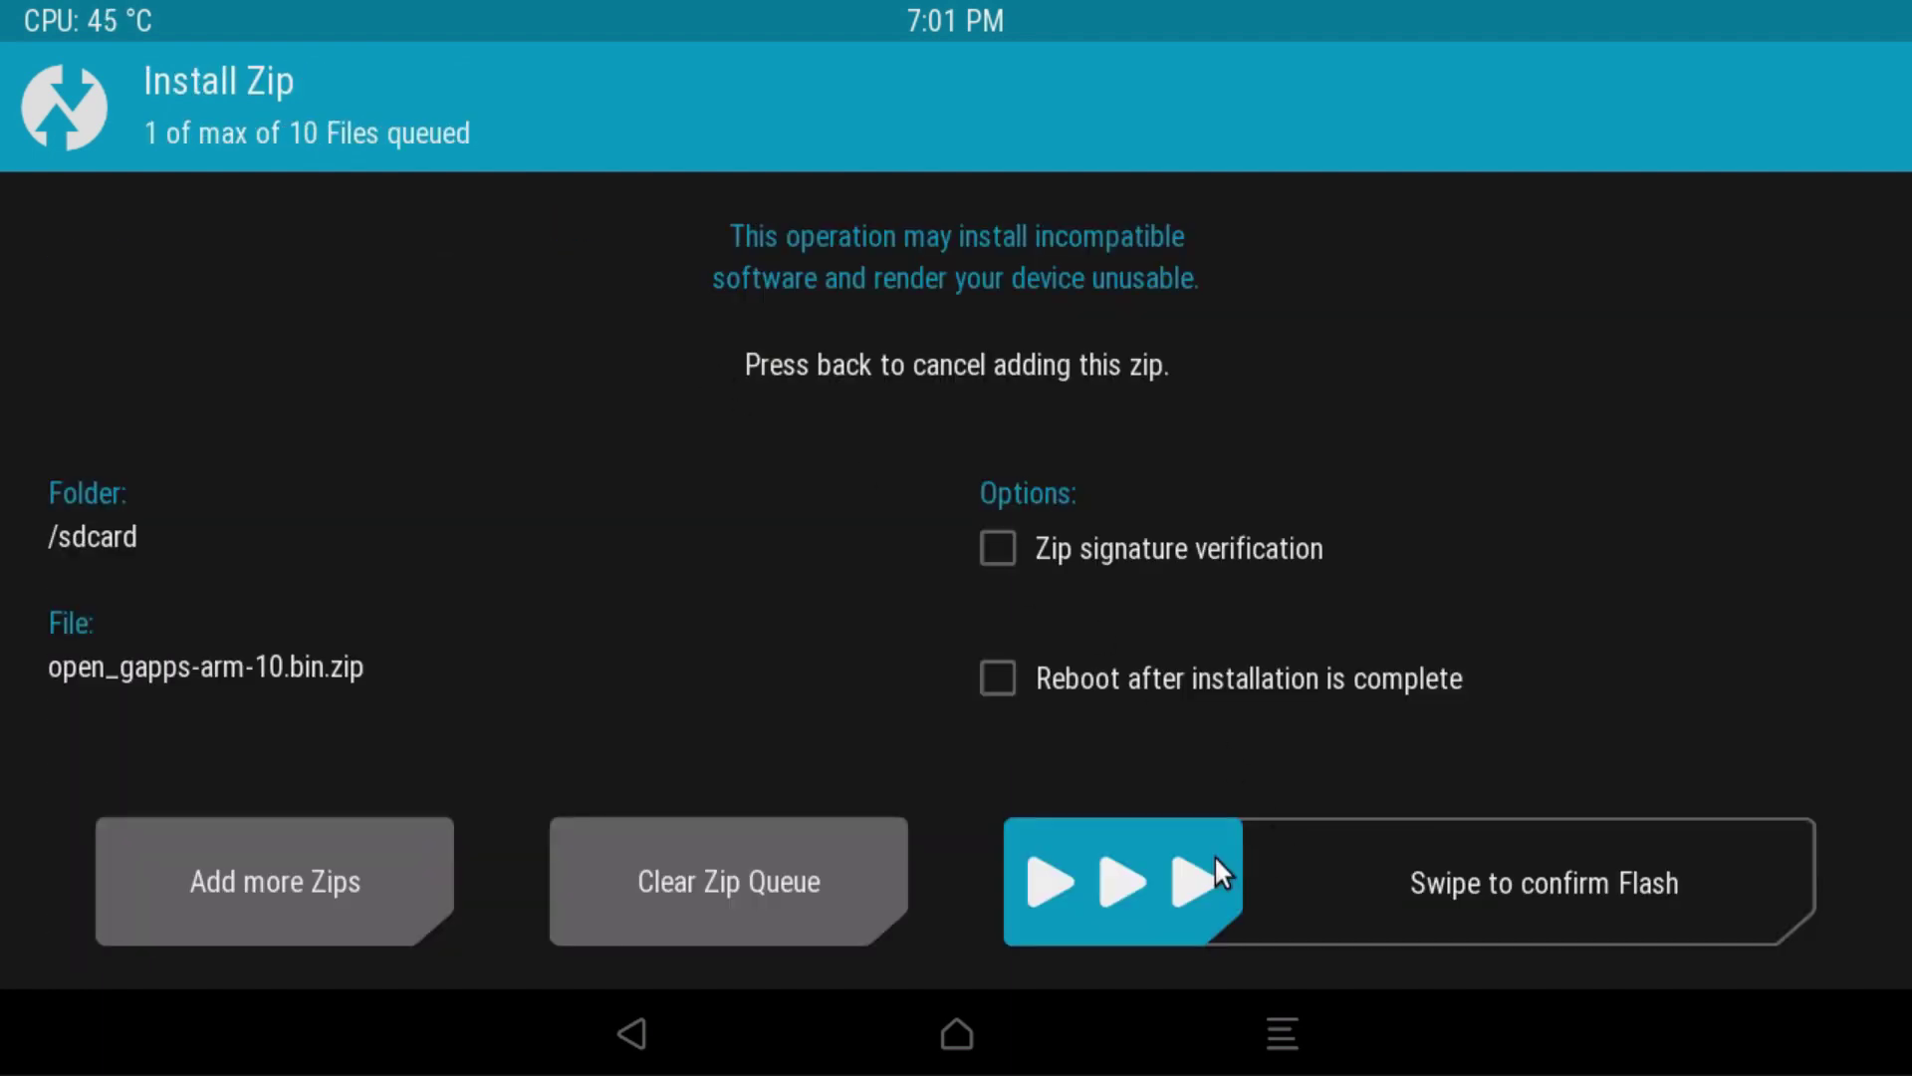
{"action": "left_click_drag", "start_coordinate": [1096, 869], "coordinate": [1810, 822]}
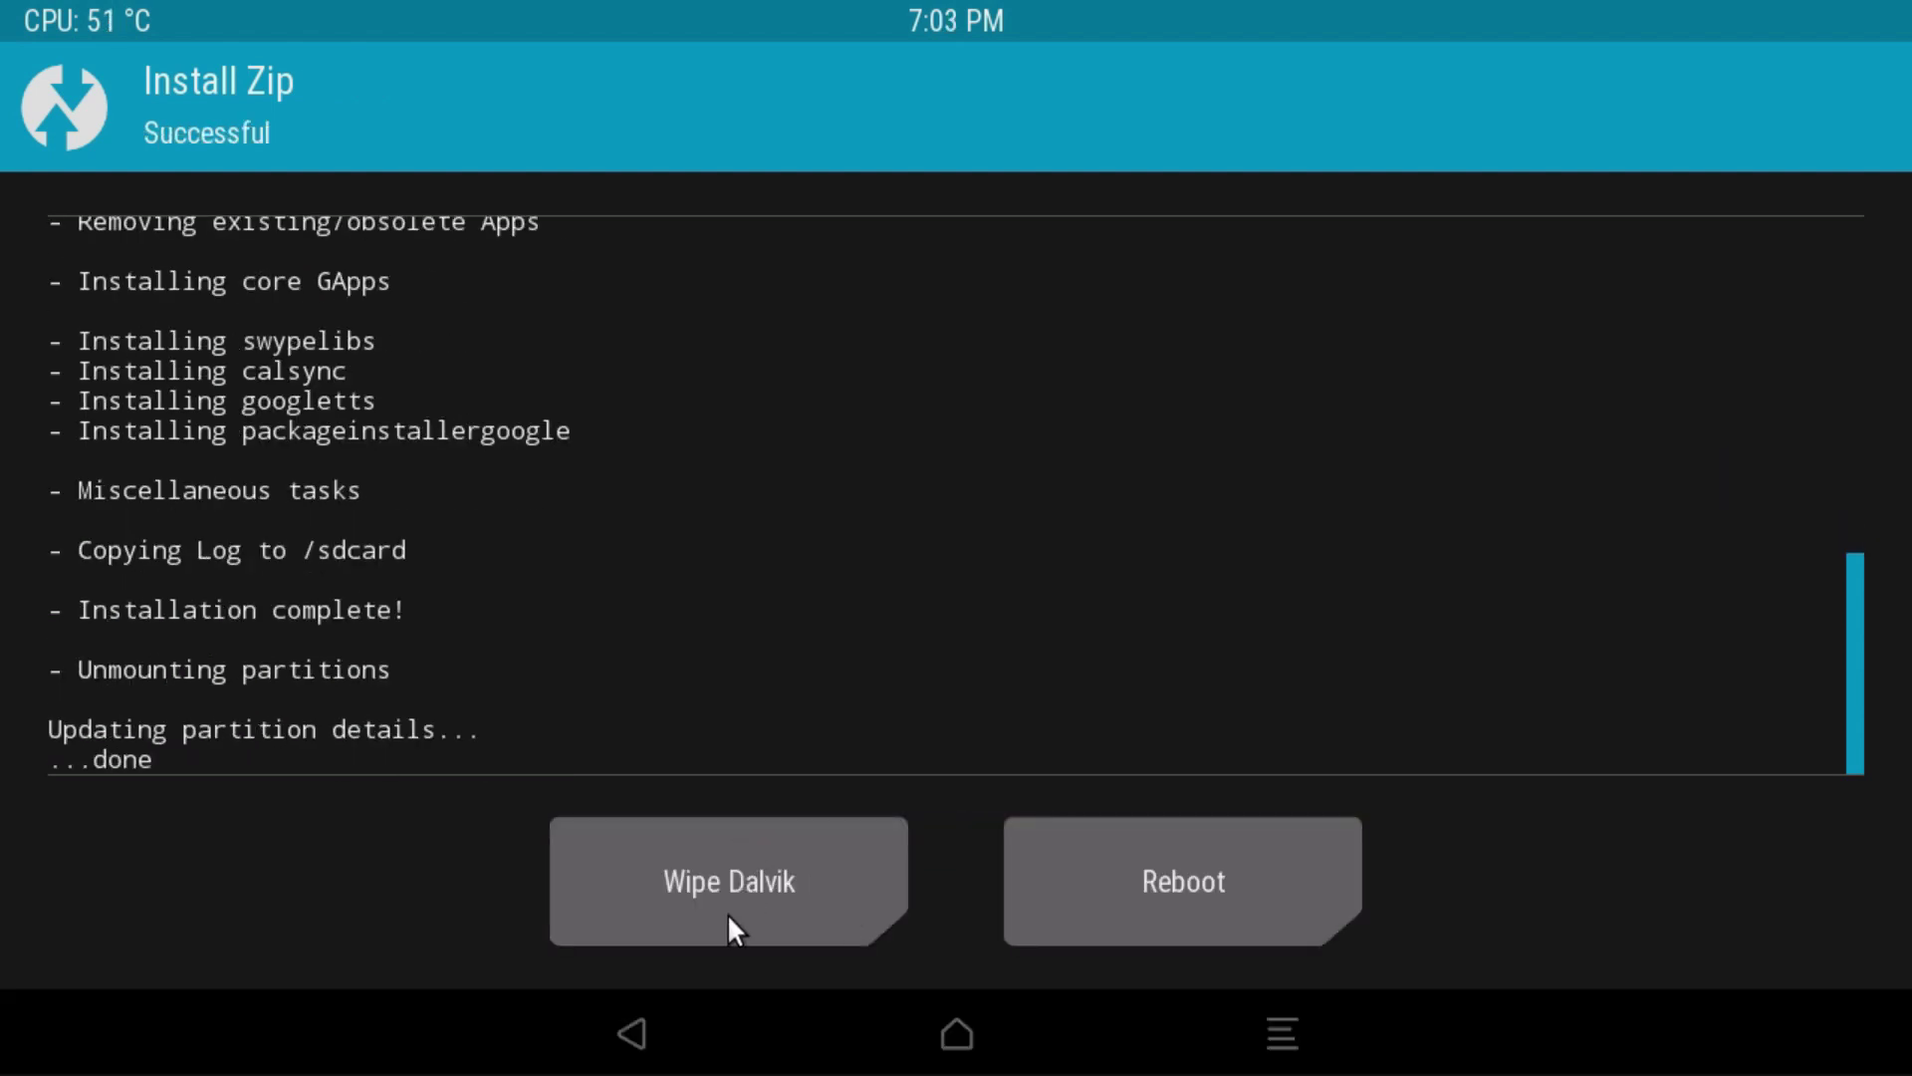
Step: Wipe the Dalvik cache and head back toward the main menu
{"action": "left_click", "coordinate": [728, 916]}
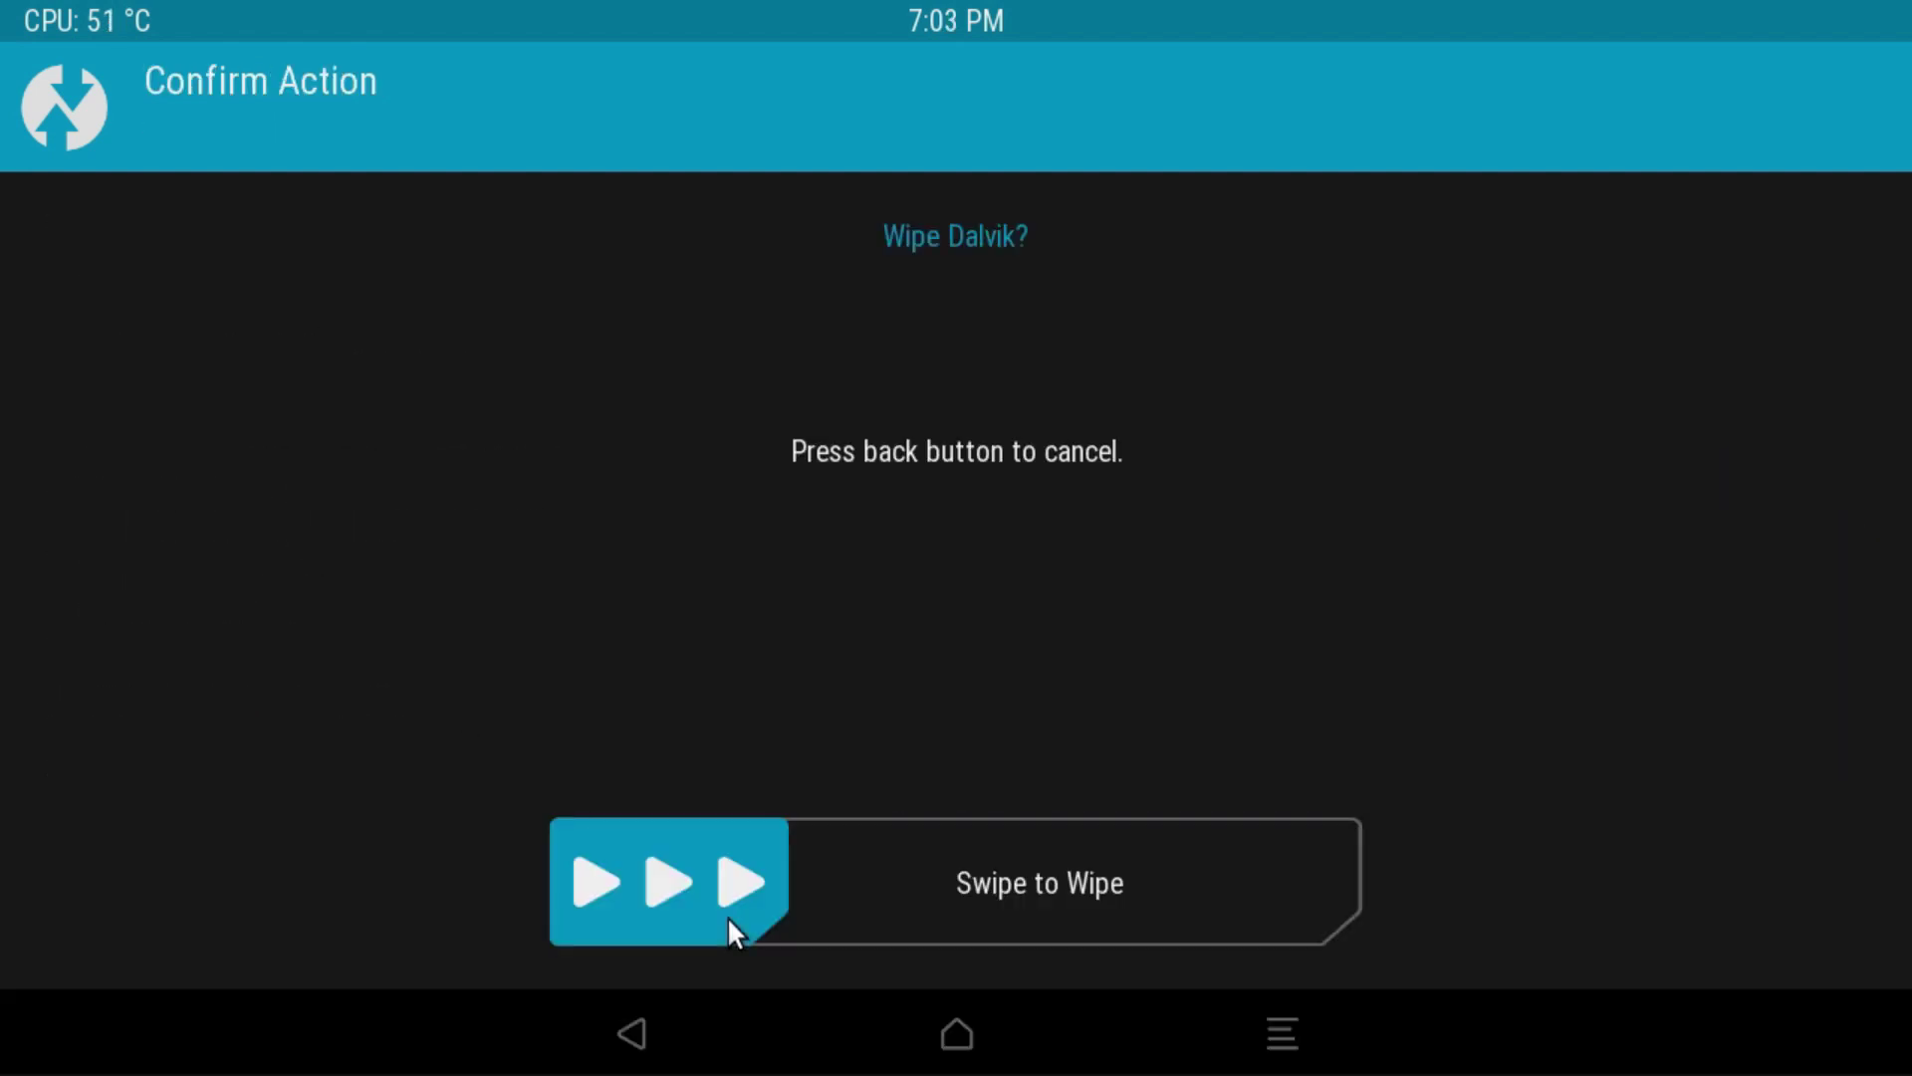
{"action": "left_click_drag", "start_coordinate": [727, 916], "coordinate": [1797, 909]}
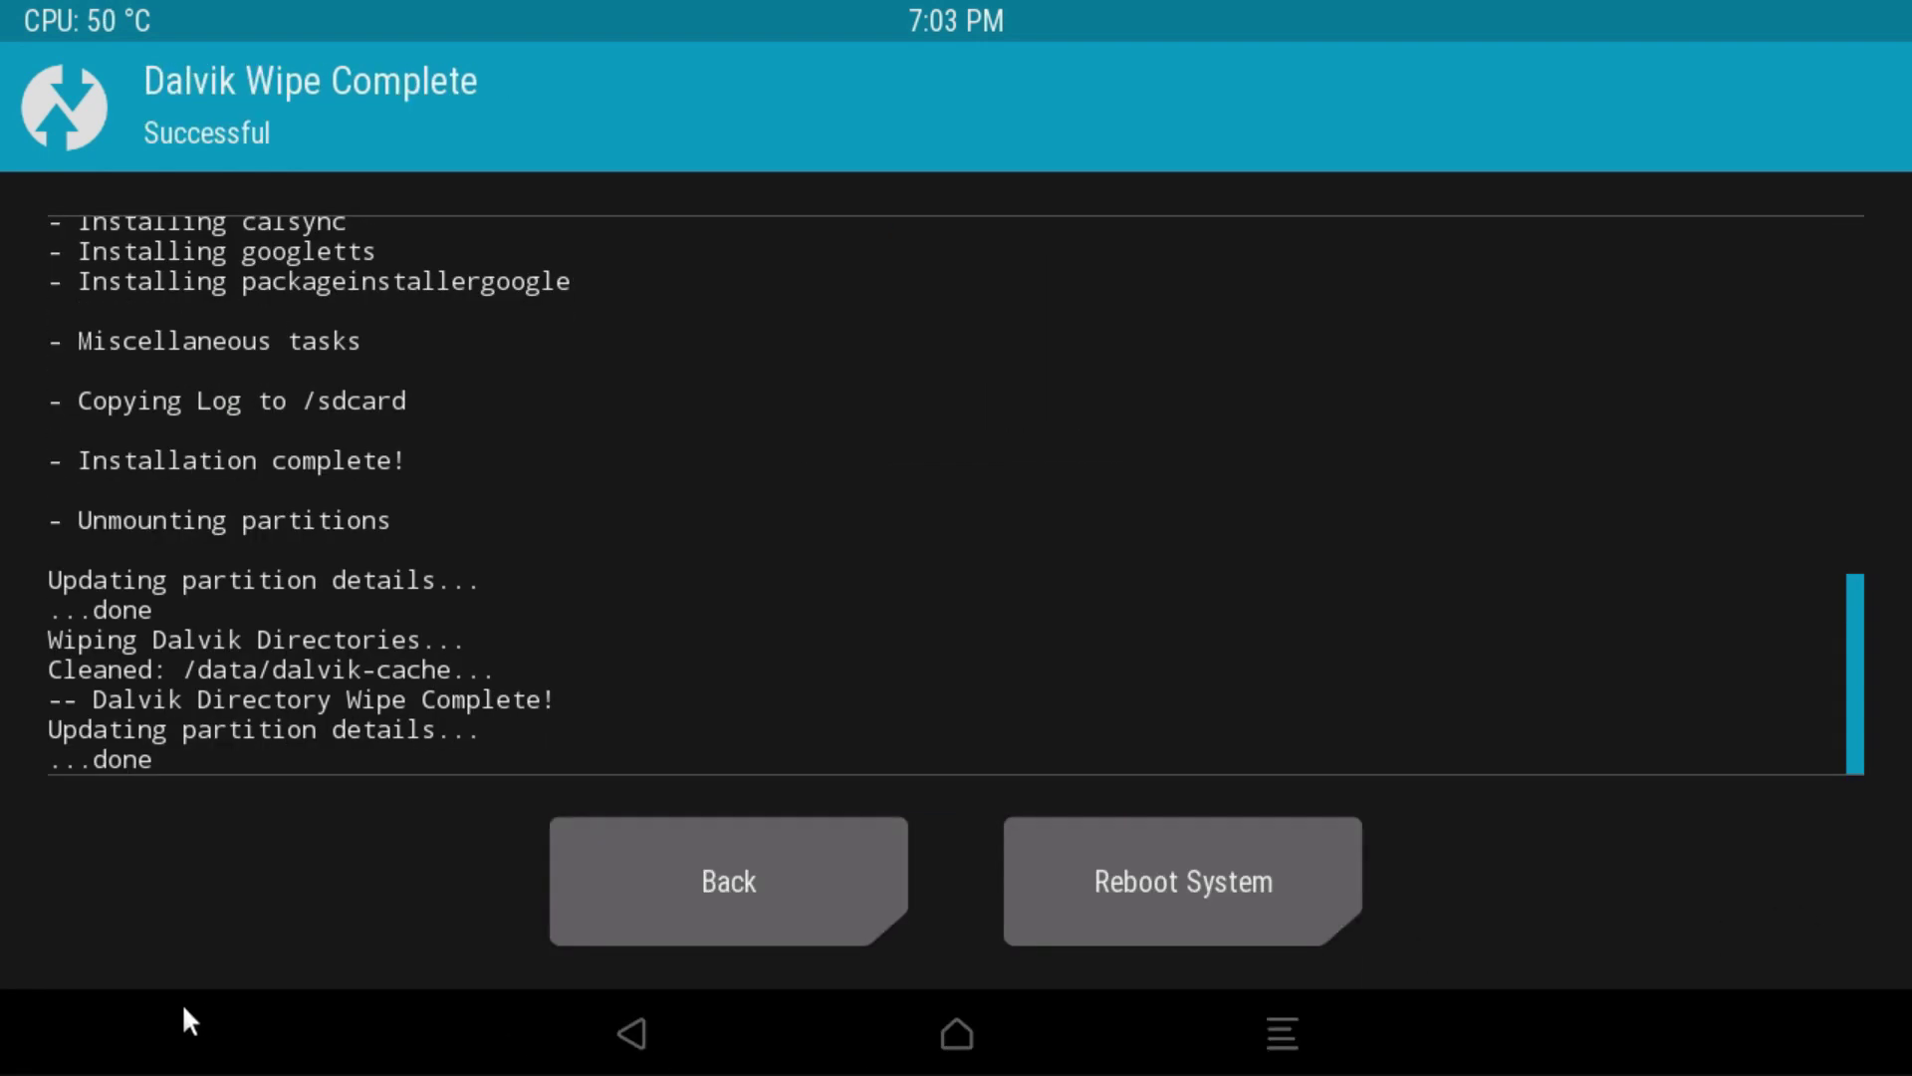
{"action": "left_click", "coordinate": [655, 893]}
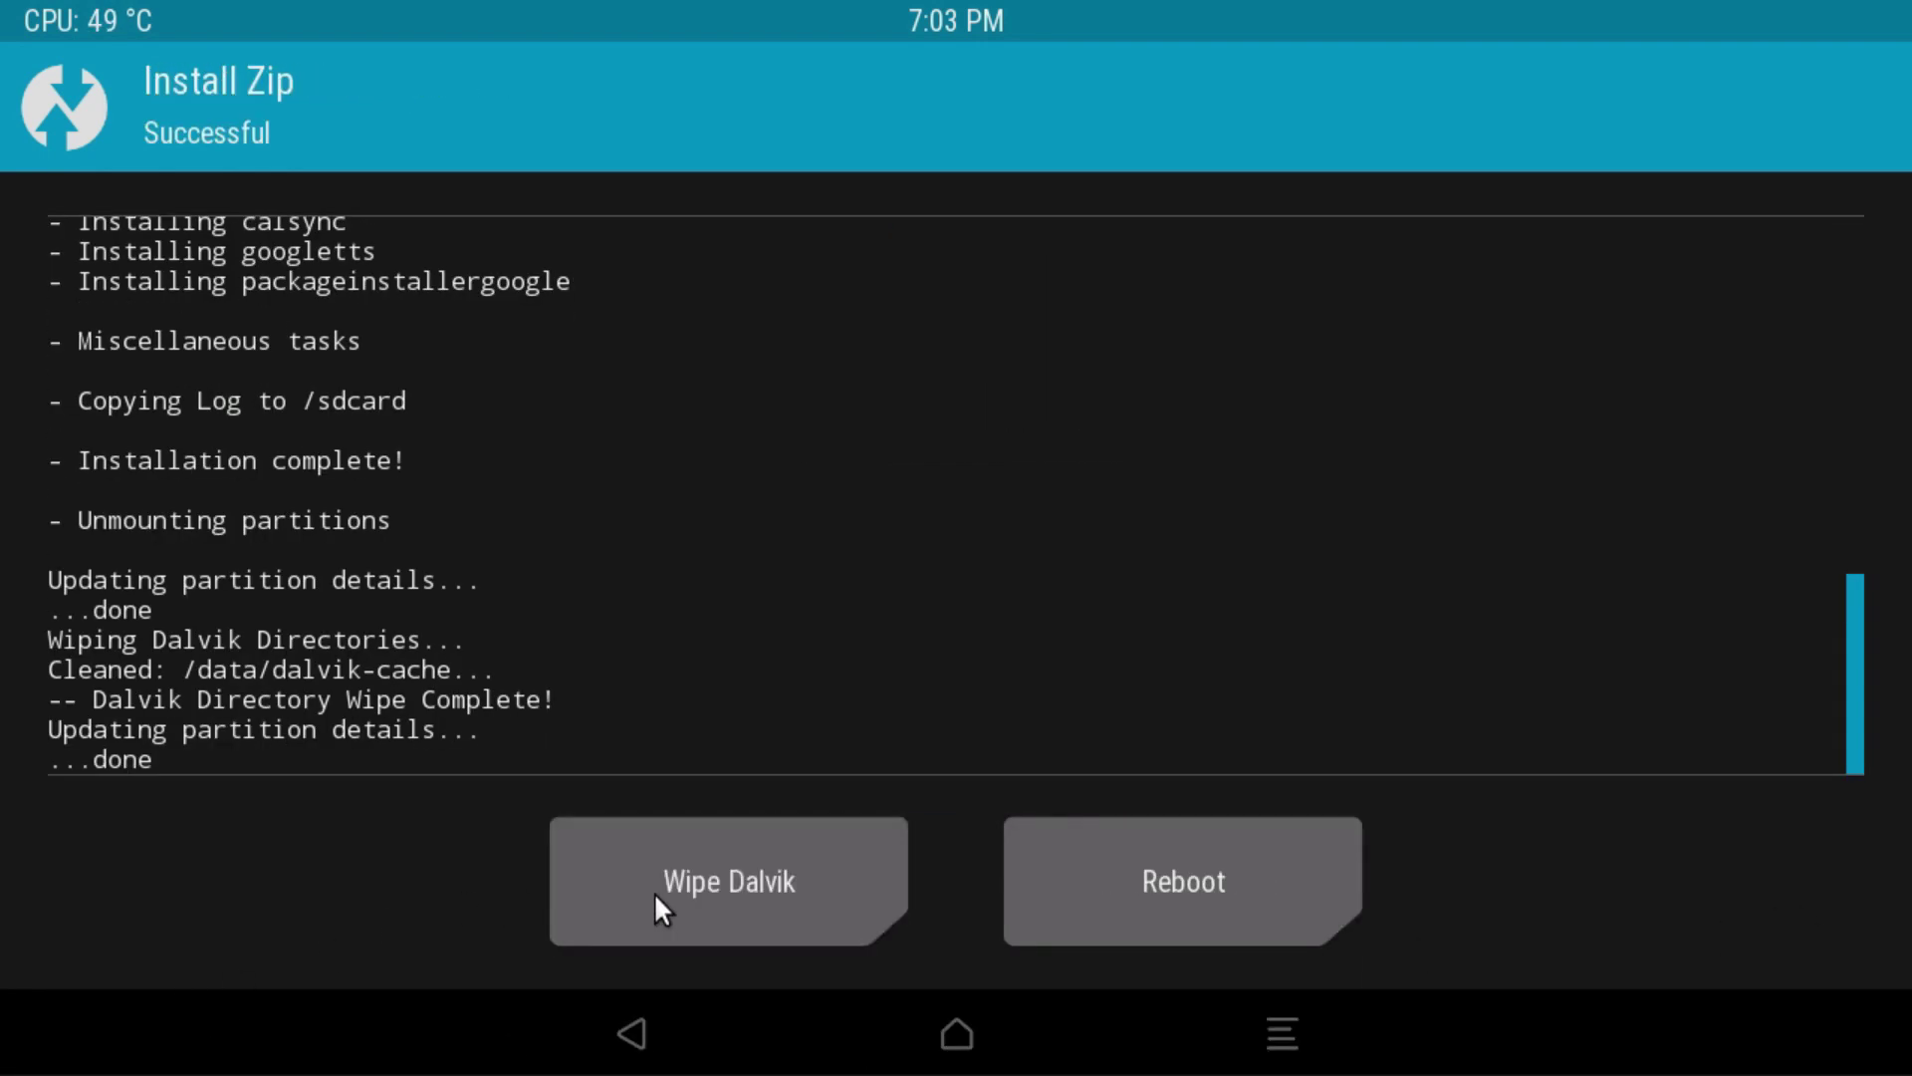
{"action": "left_click", "coordinate": [605, 1023]}
Step: Perform a factory reset from the Wipe screen and return to the main menu
{"action": "left_click", "coordinate": [649, 1024]}
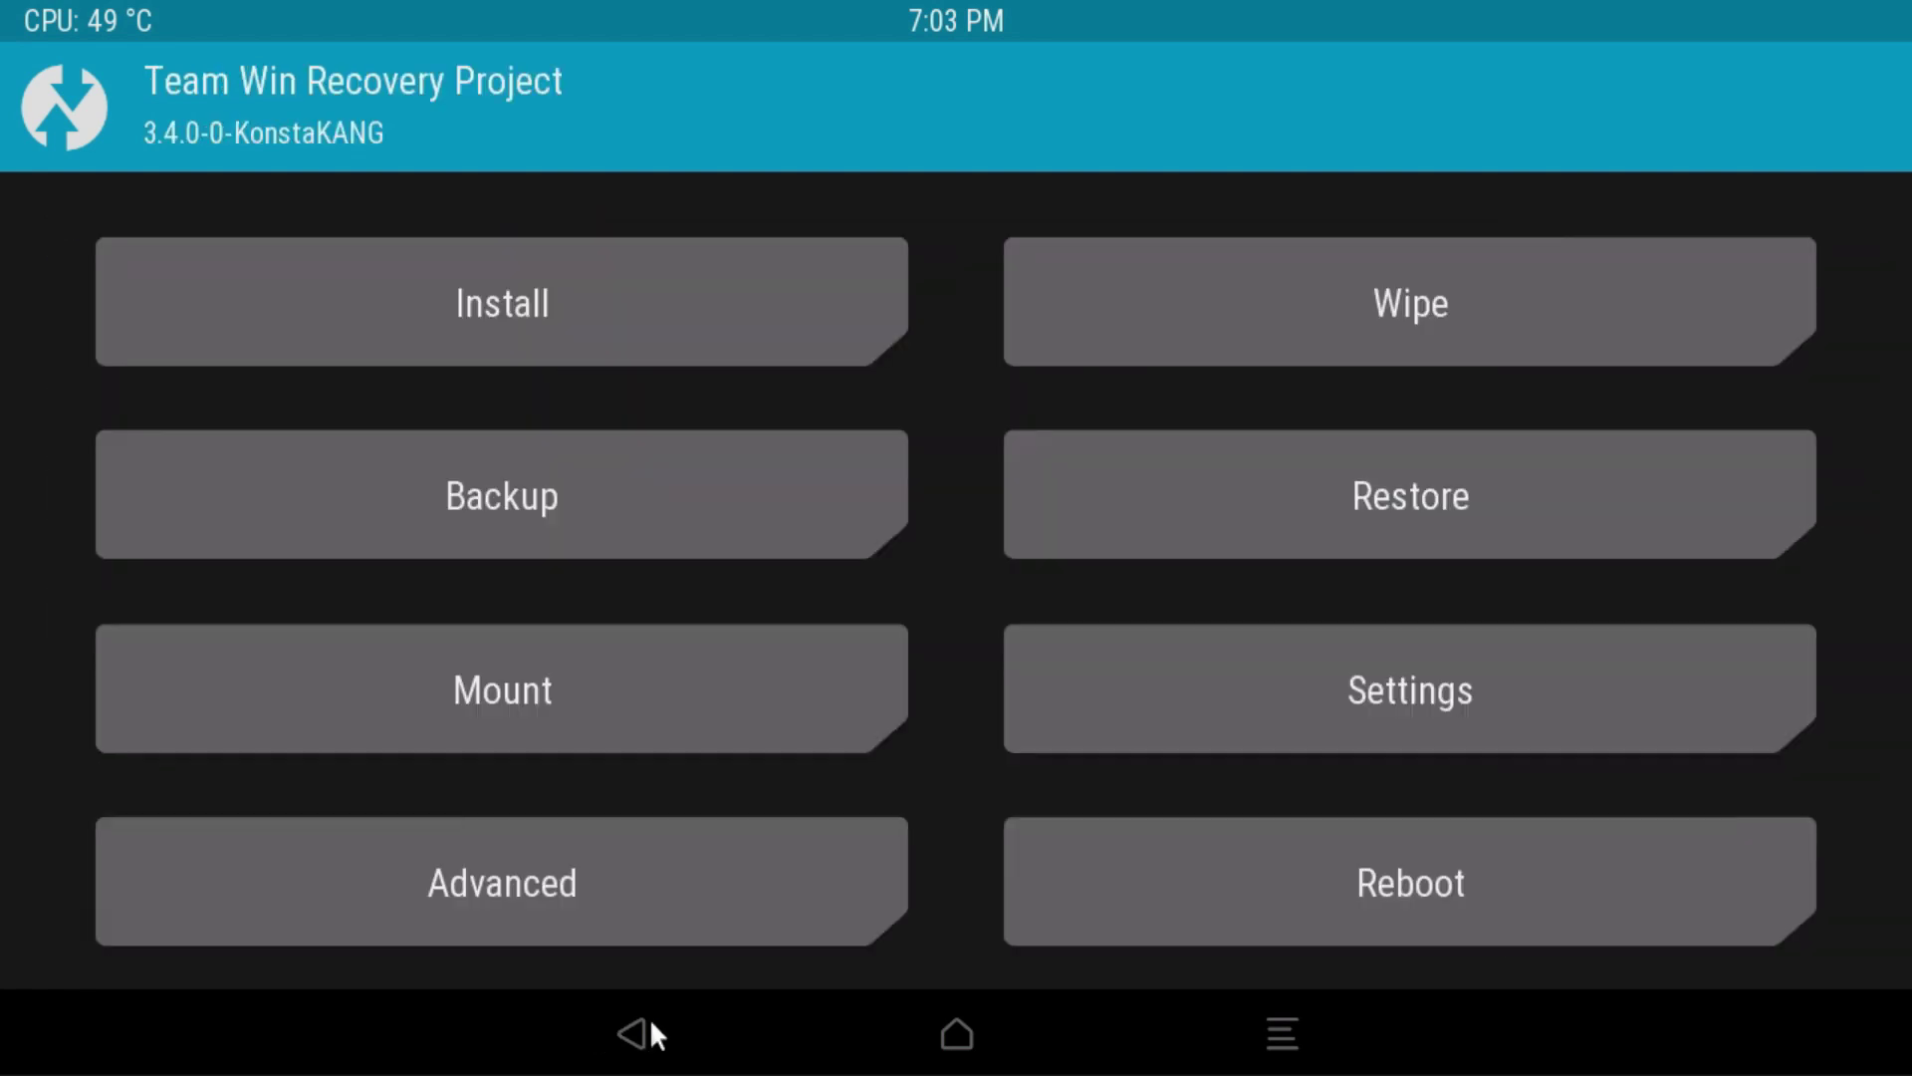
{"action": "left_click", "coordinate": [1454, 325]}
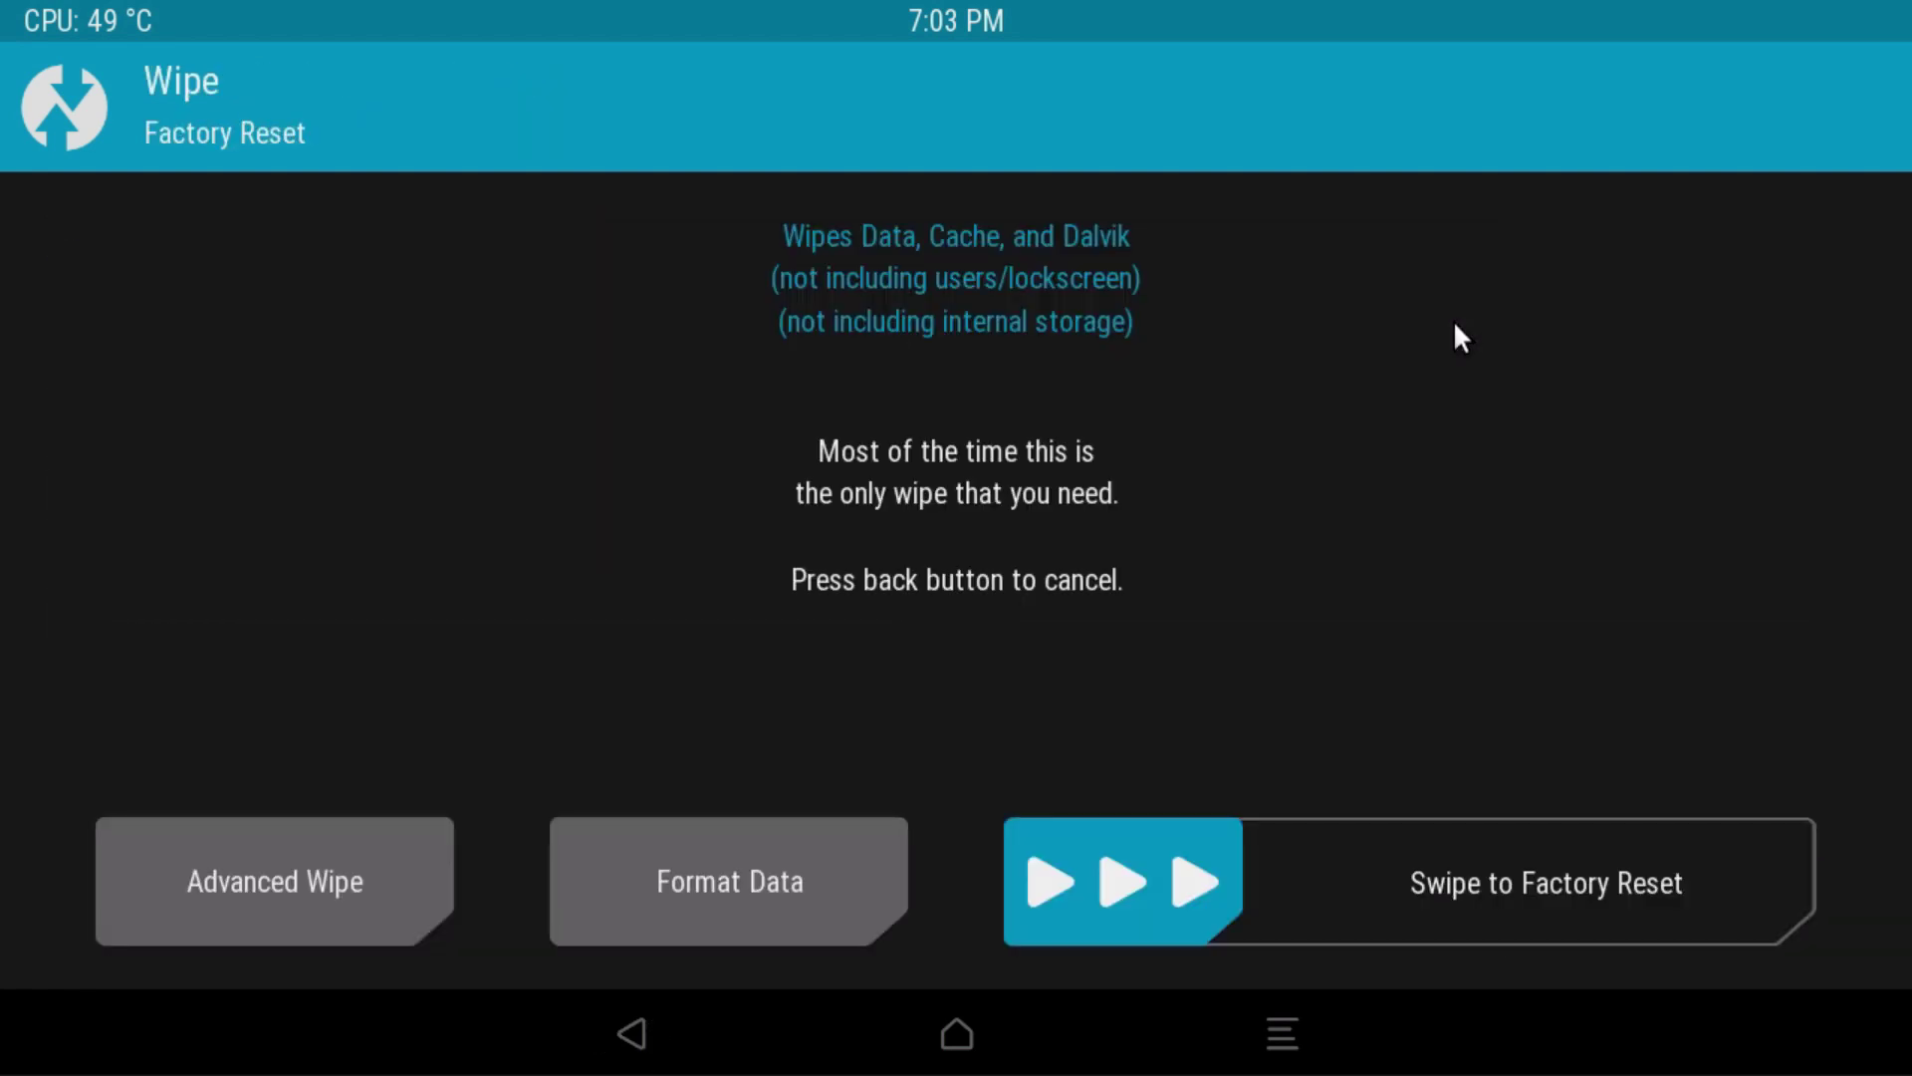
{"action": "left_click_drag", "start_coordinate": [1153, 855], "coordinate": [1902, 839]}
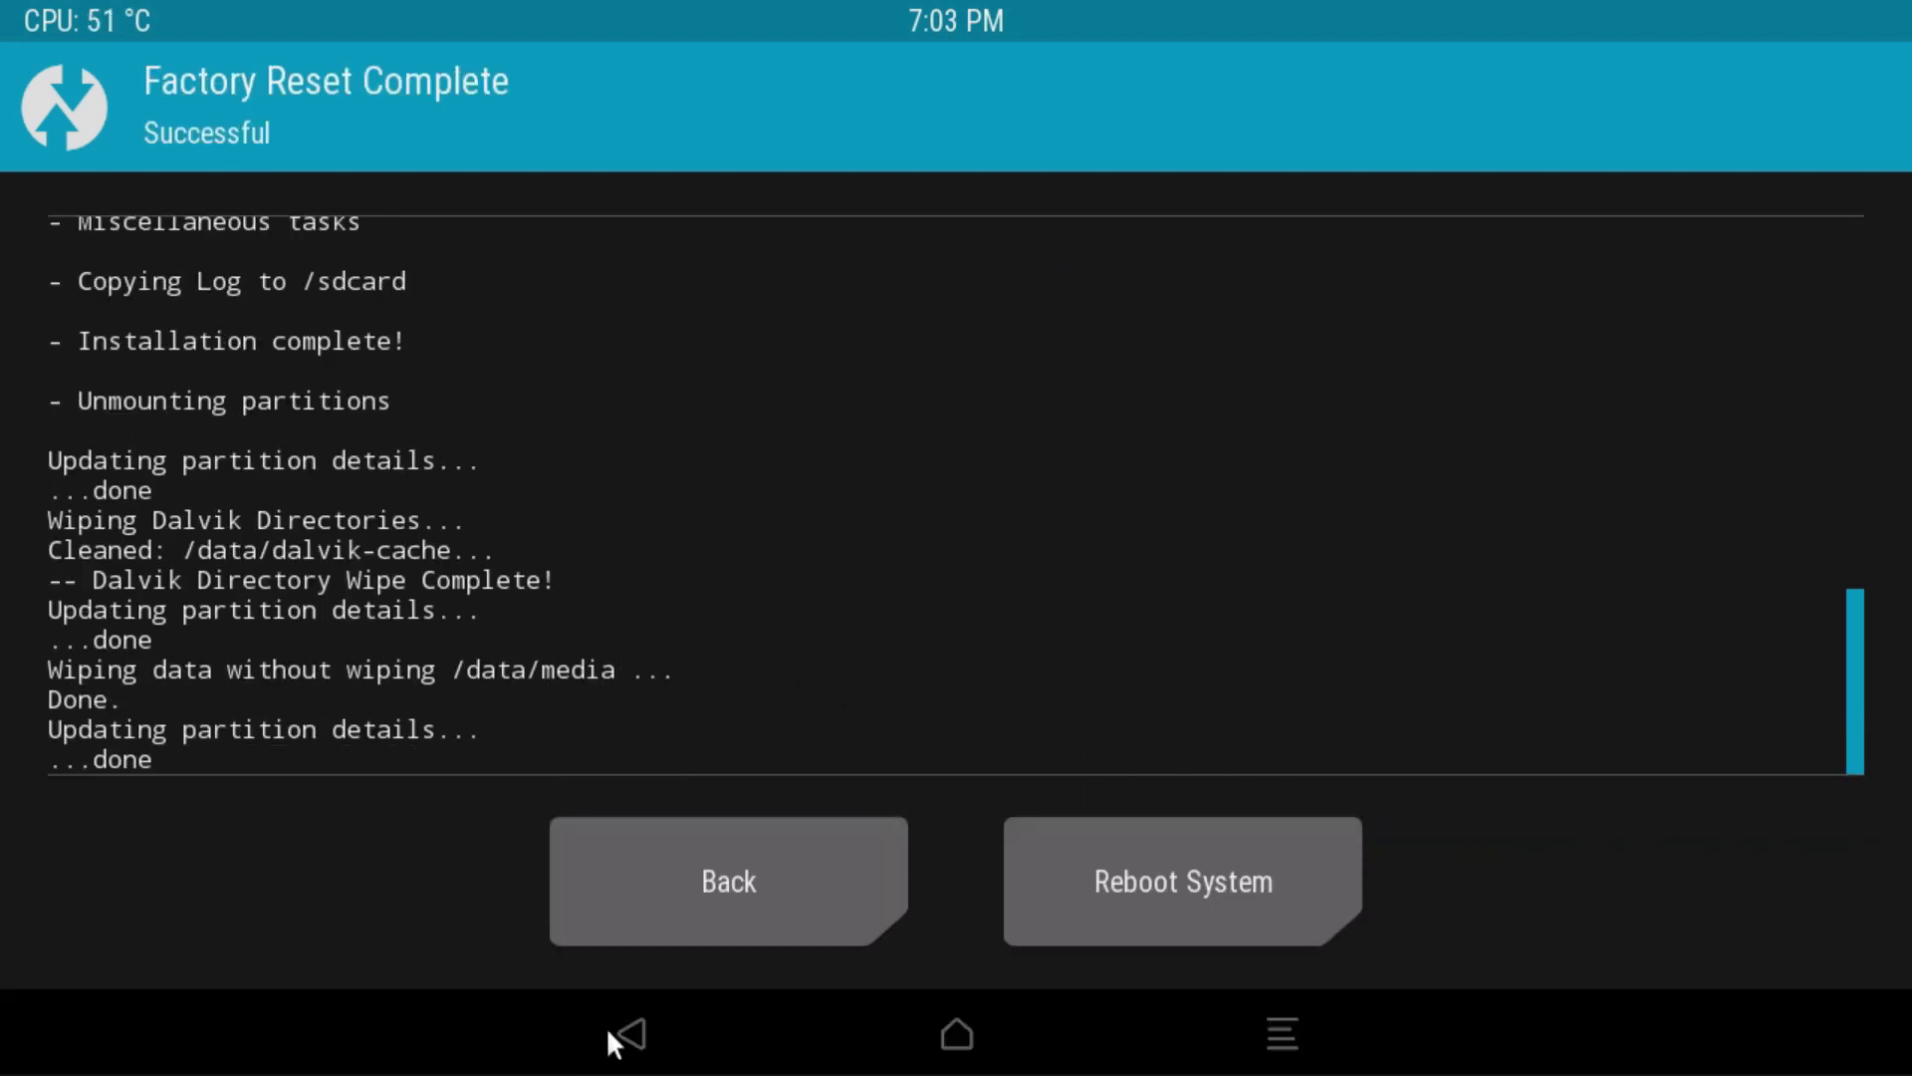
{"action": "left_click", "coordinate": [632, 1026]}
{"action": "left_click", "coordinate": [627, 1035]}
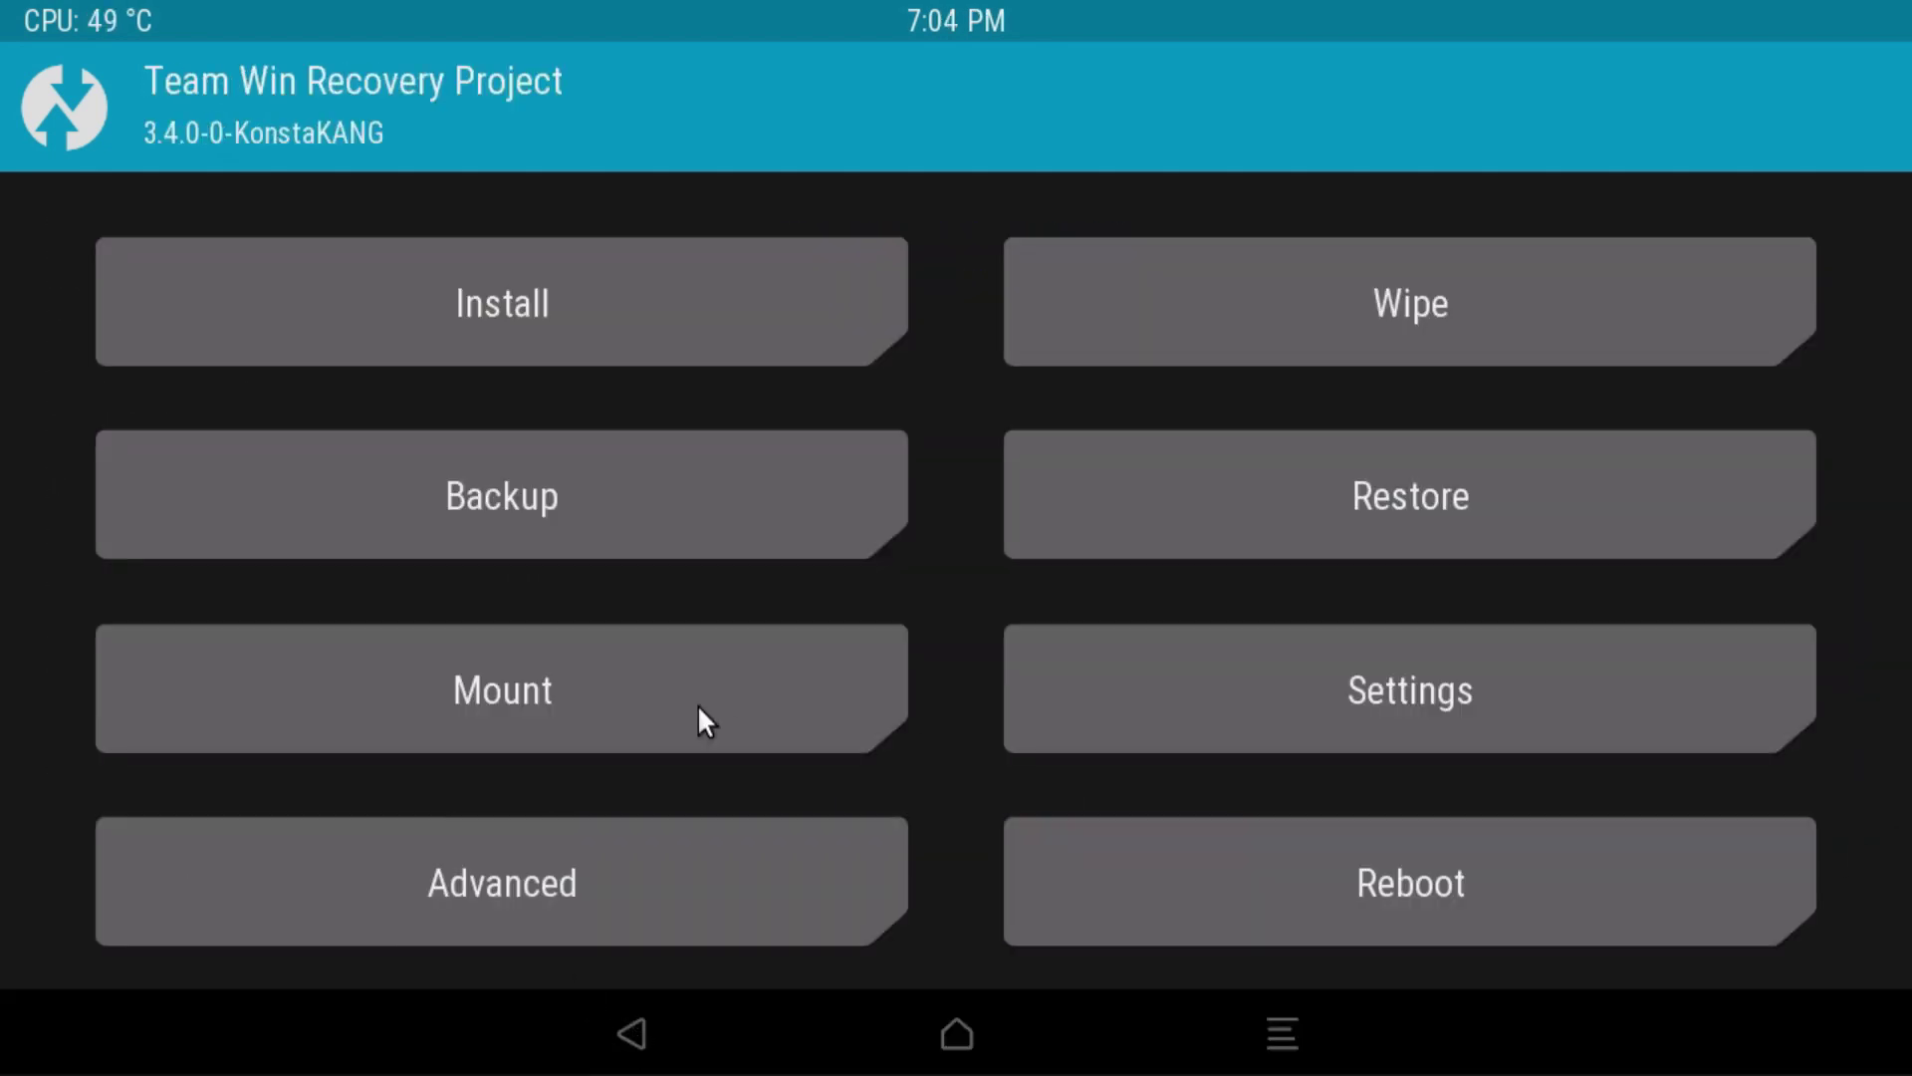
Step: Mount the Boot and System partitions
{"action": "left_click", "coordinate": [546, 694]}
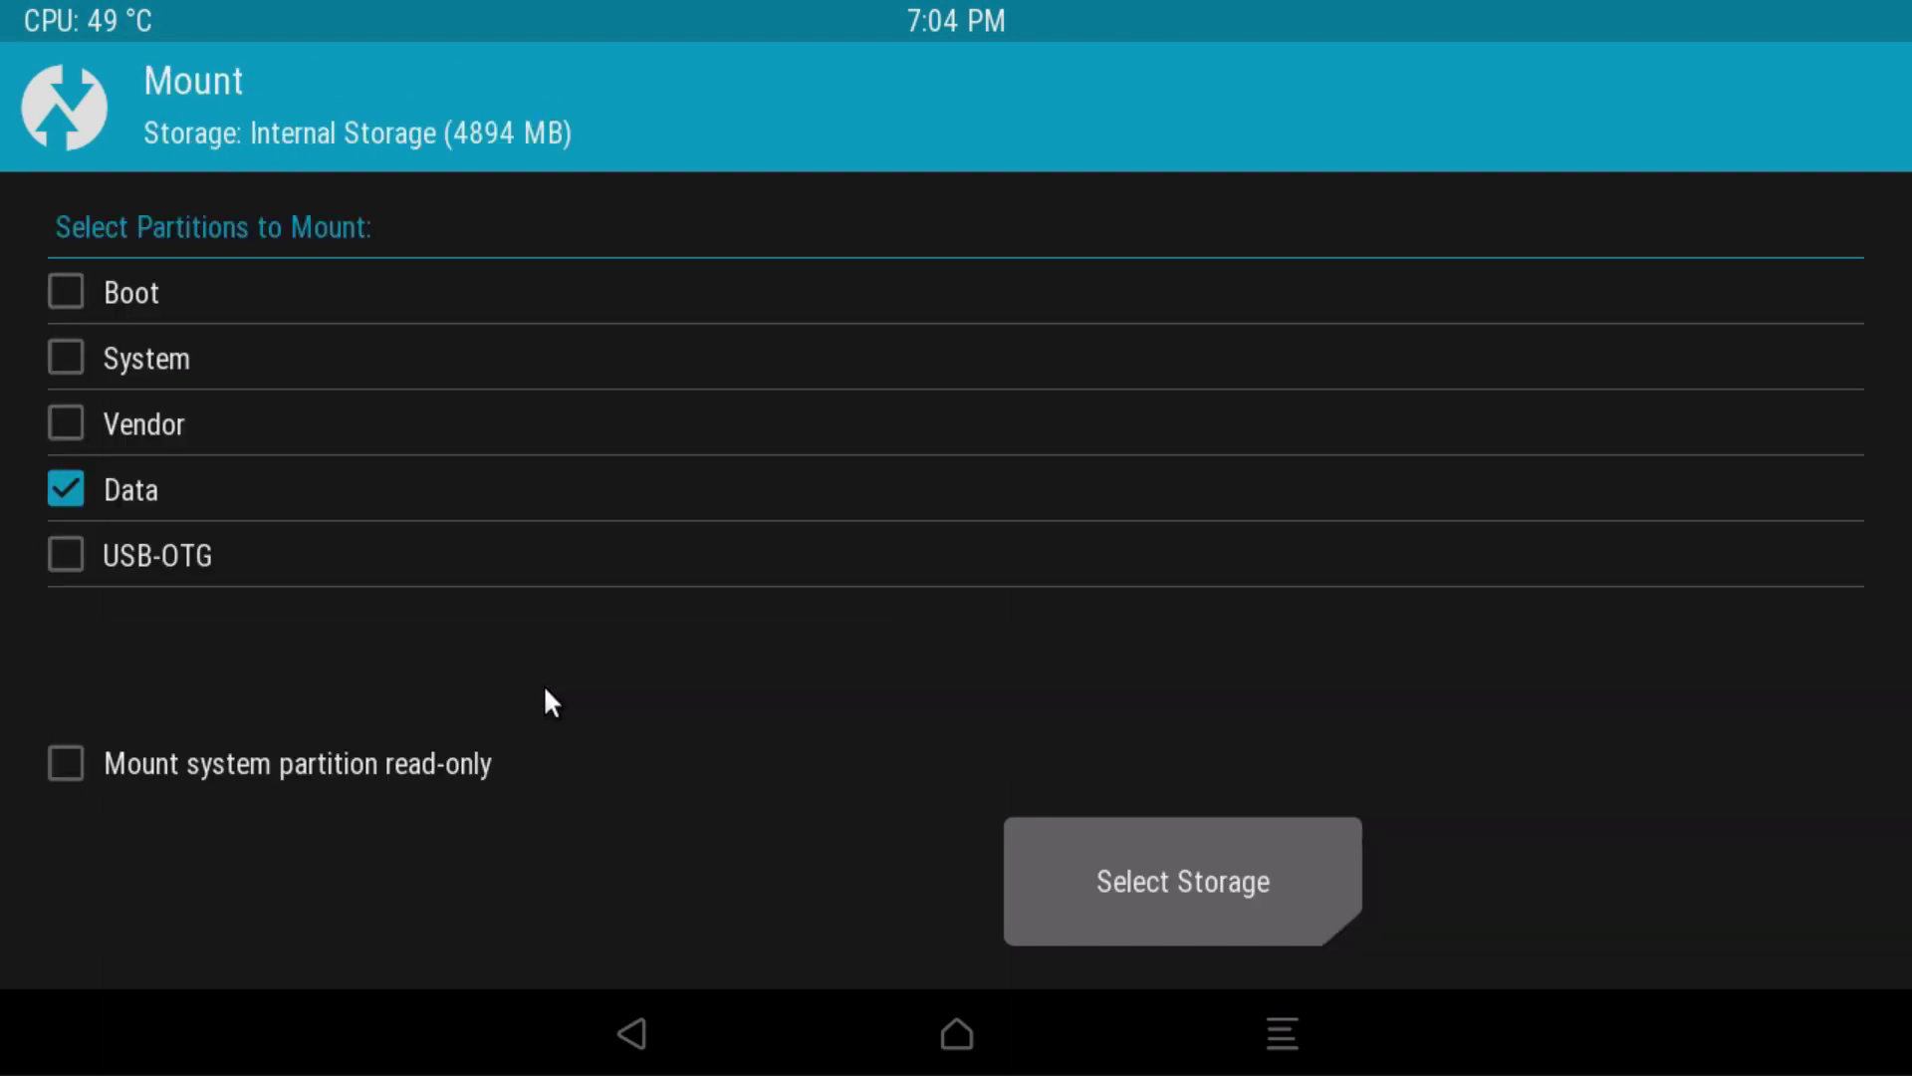
{"action": "left_click", "coordinate": [212, 319]}
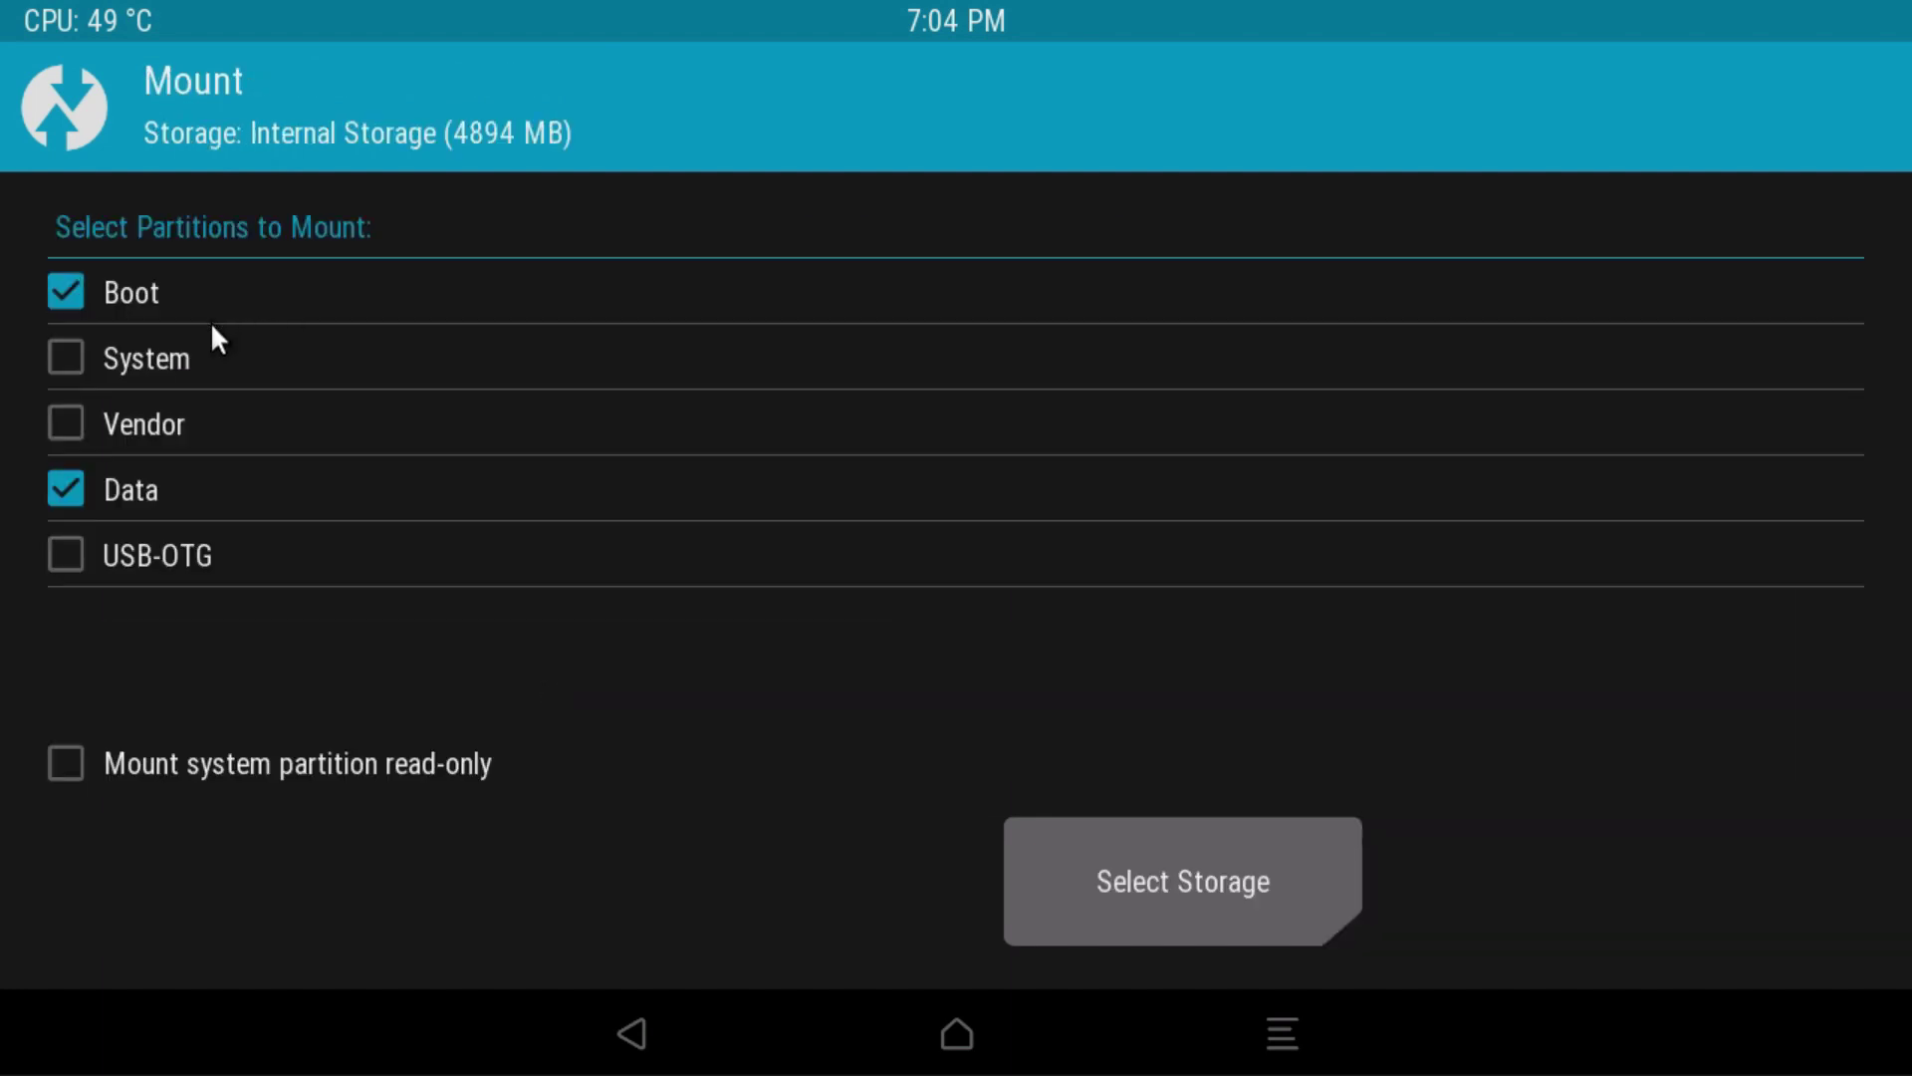
{"action": "left_click", "coordinate": [184, 385]}
{"action": "left_click", "coordinate": [652, 1051]}
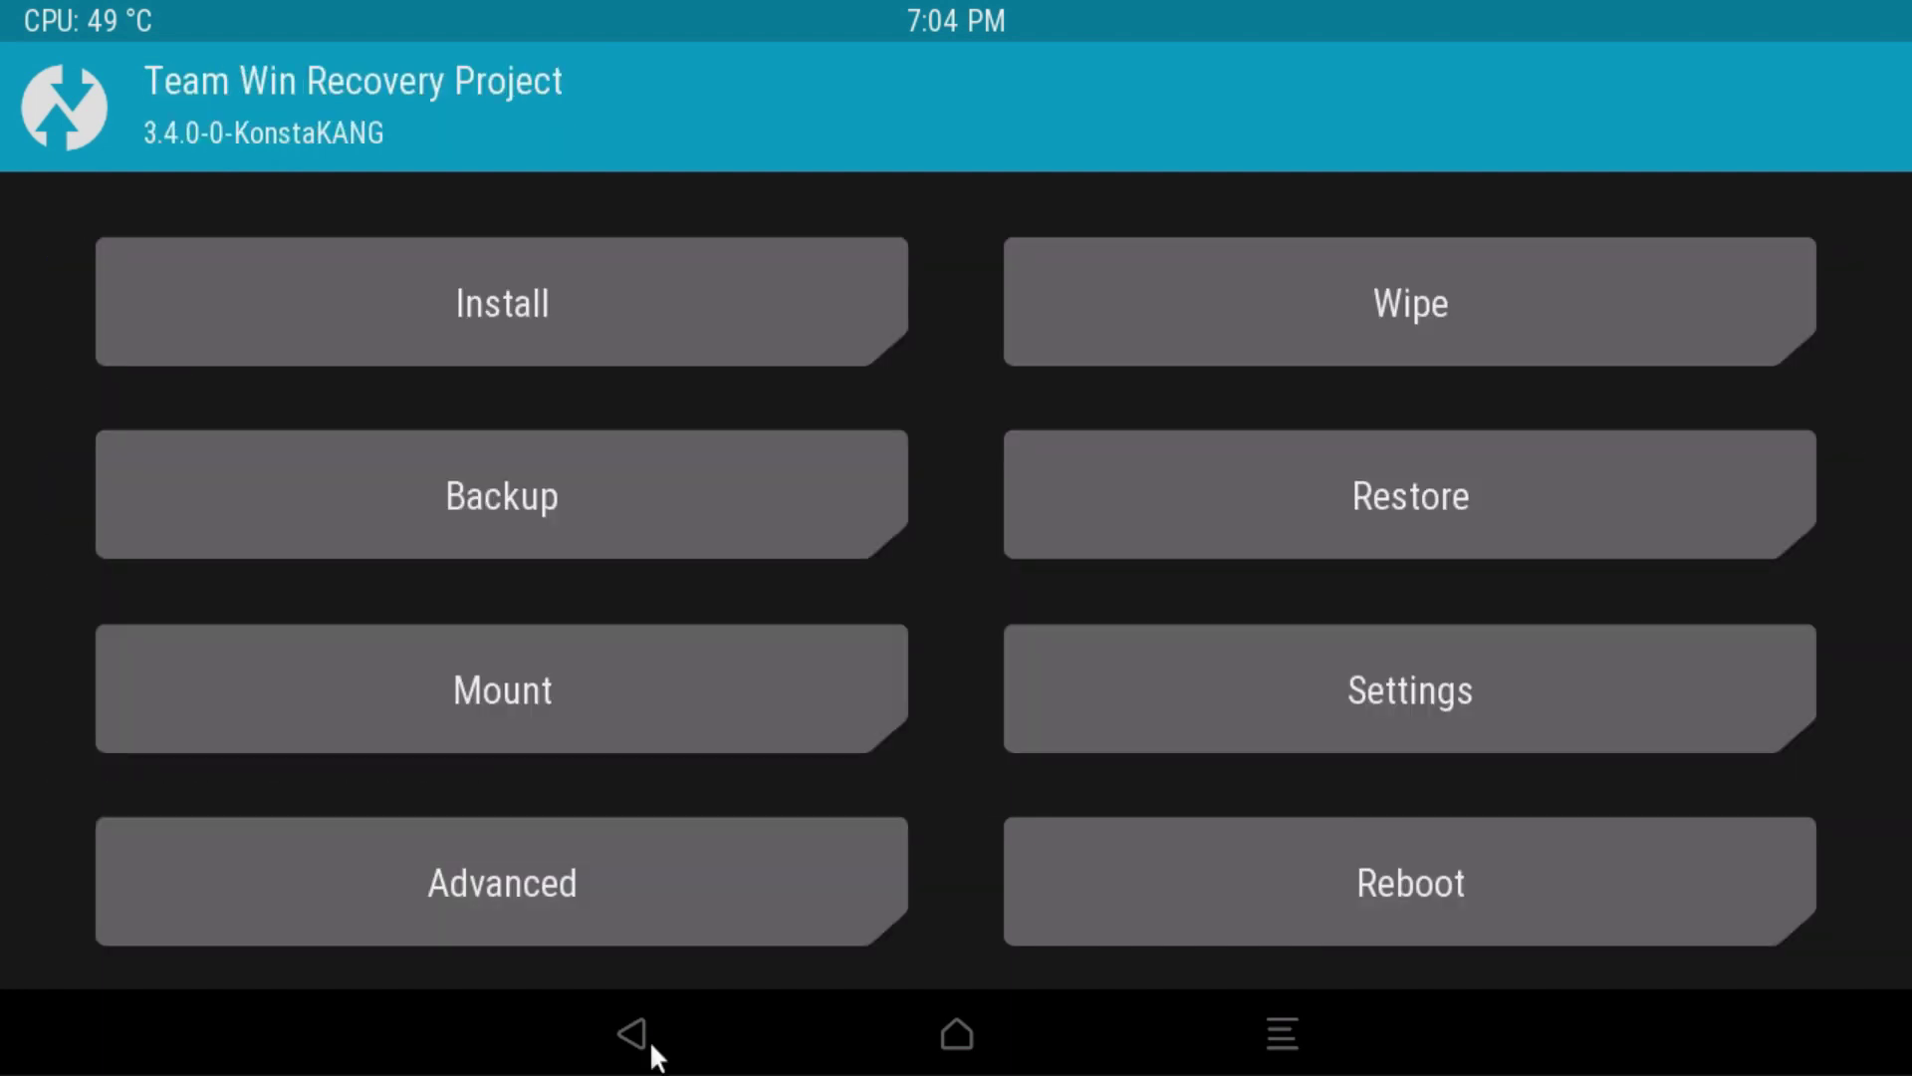
Step: Flash lineage-17.1-rpi-recovery2boot.zip with Reboot after installation ticked
{"action": "left_click", "coordinate": [500, 241]}
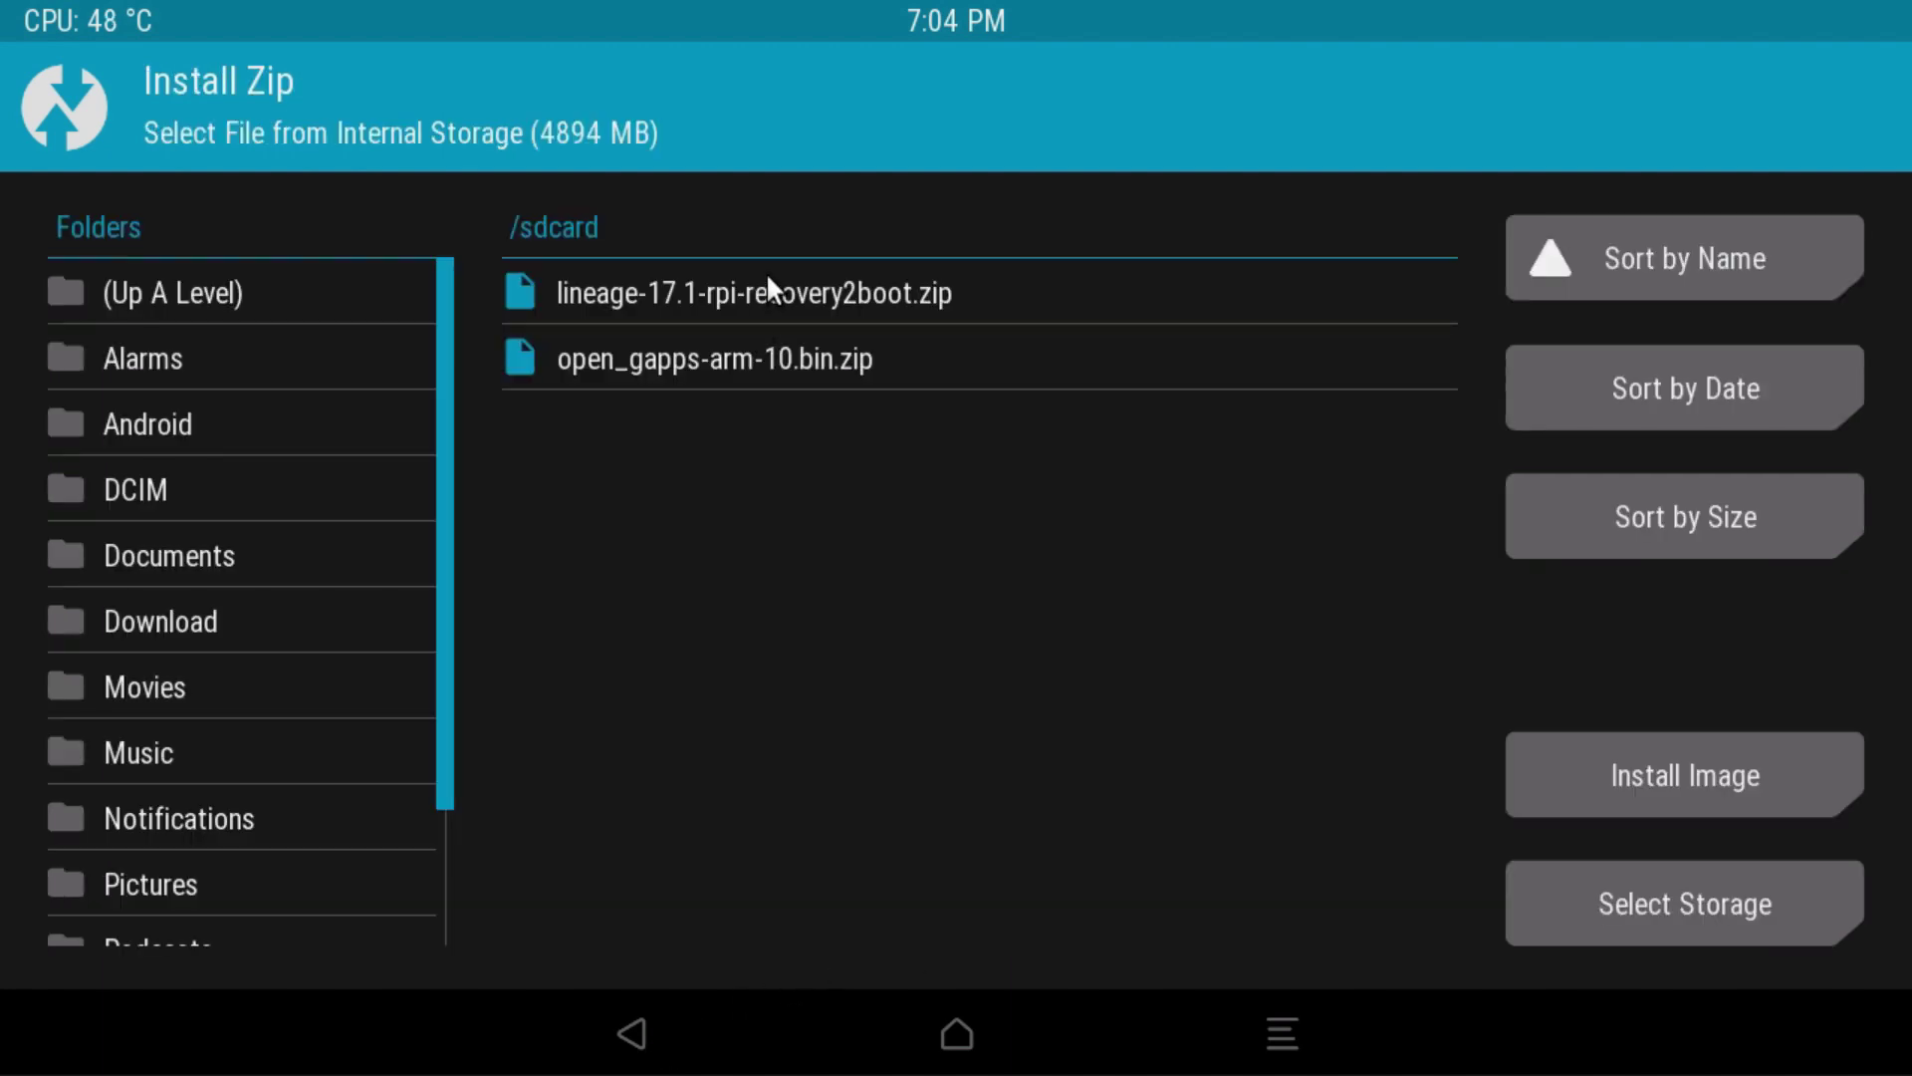
{"action": "left_click", "coordinate": [767, 291]}
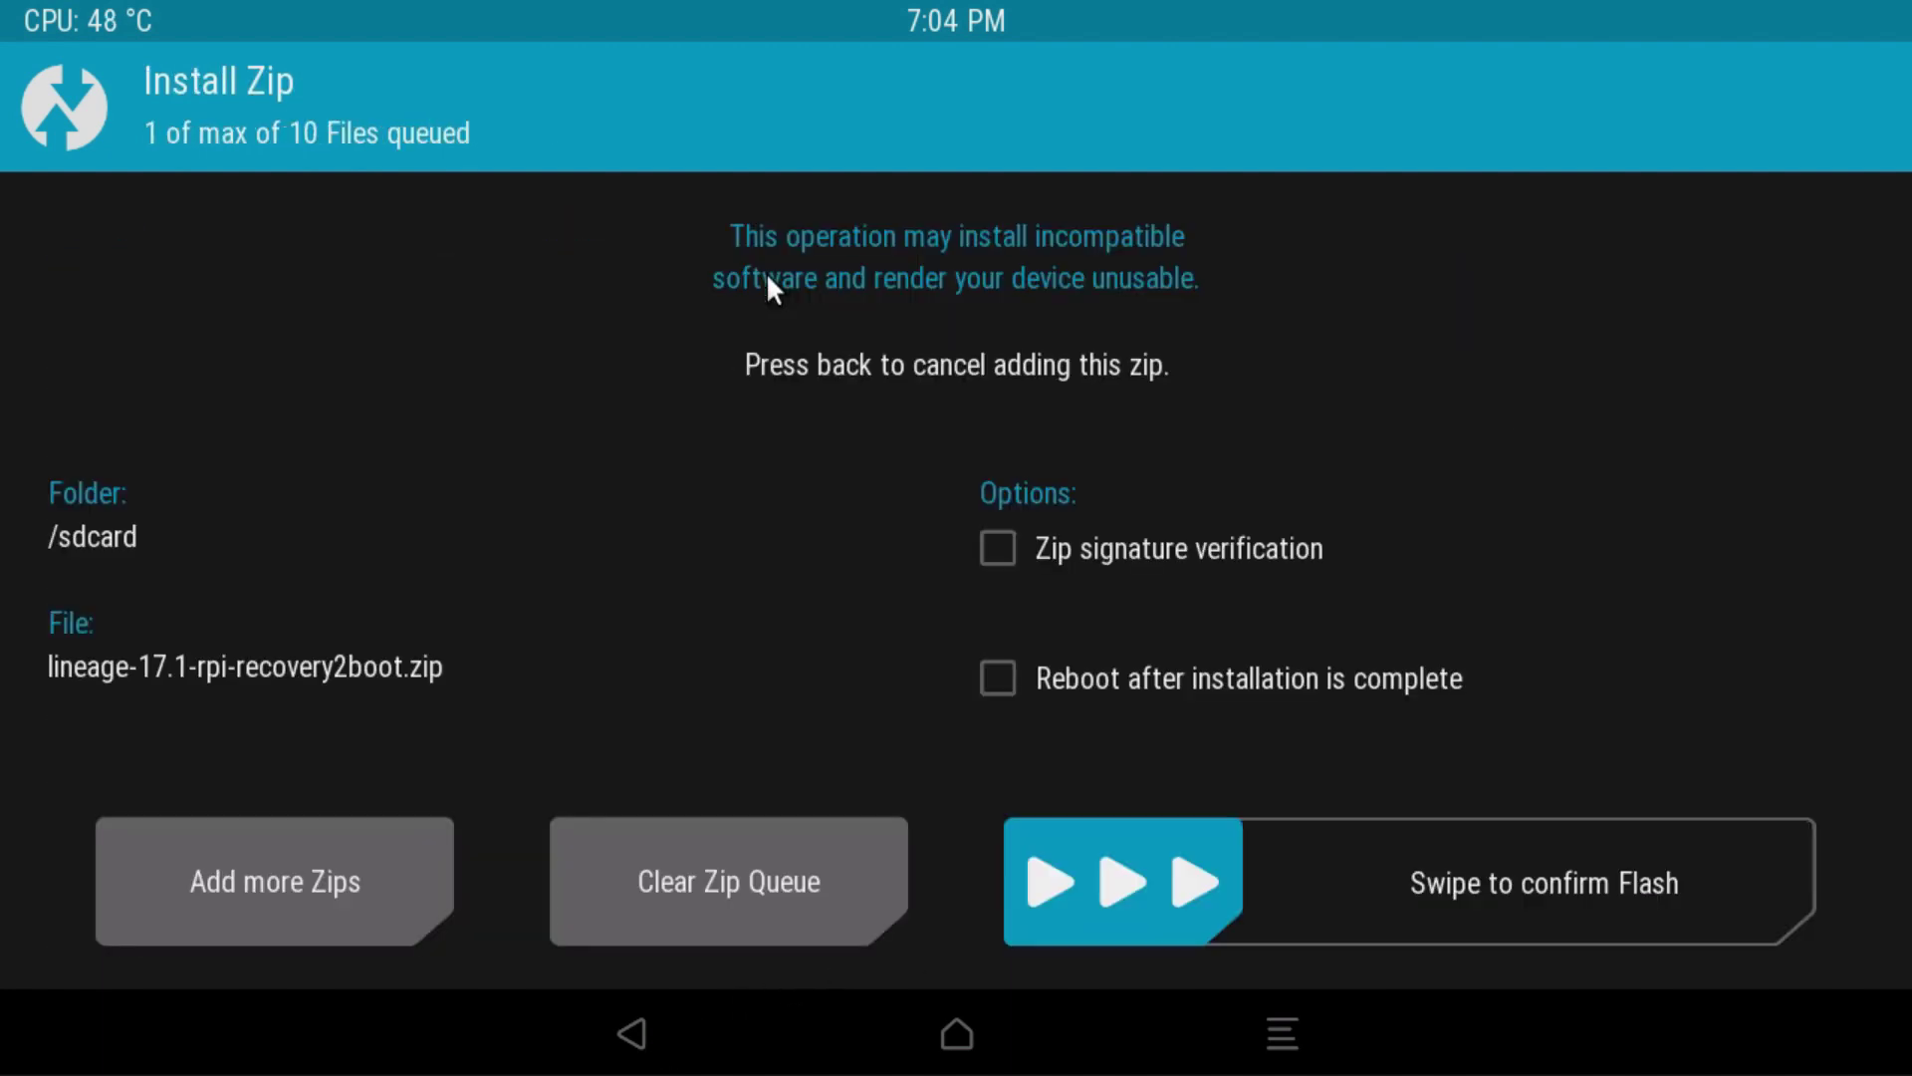
{"action": "left_click", "coordinate": [1094, 678]}
{"action": "left_click_drag", "start_coordinate": [1080, 887], "coordinate": [1707, 823]}
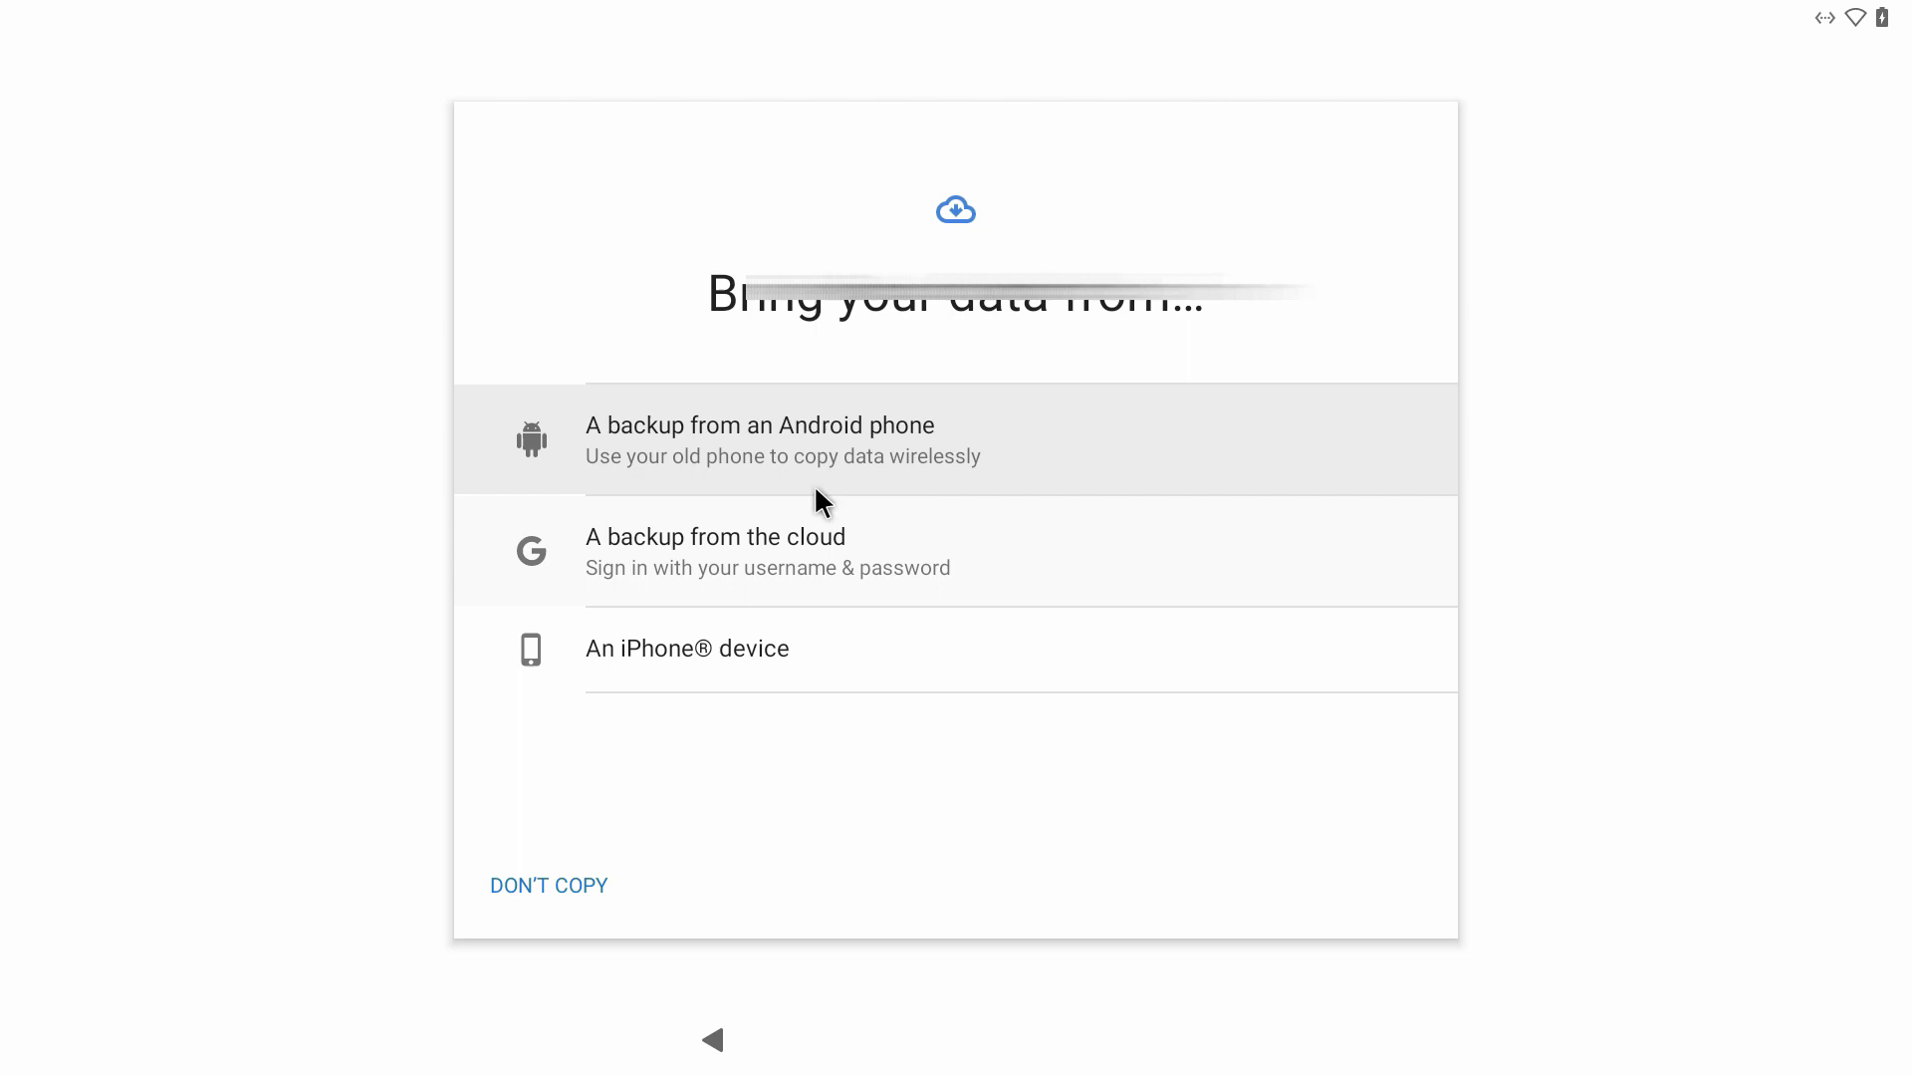
Step: Skip data copy, Google sign-in and screen lock, accept Google services, and start the home screen
{"action": "left_click", "coordinate": [815, 487]}
{"action": "left_click", "coordinate": [542, 671]}
{"action": "left_click", "coordinate": [1117, 718]}
{"action": "left_click", "coordinate": [1362, 885]}
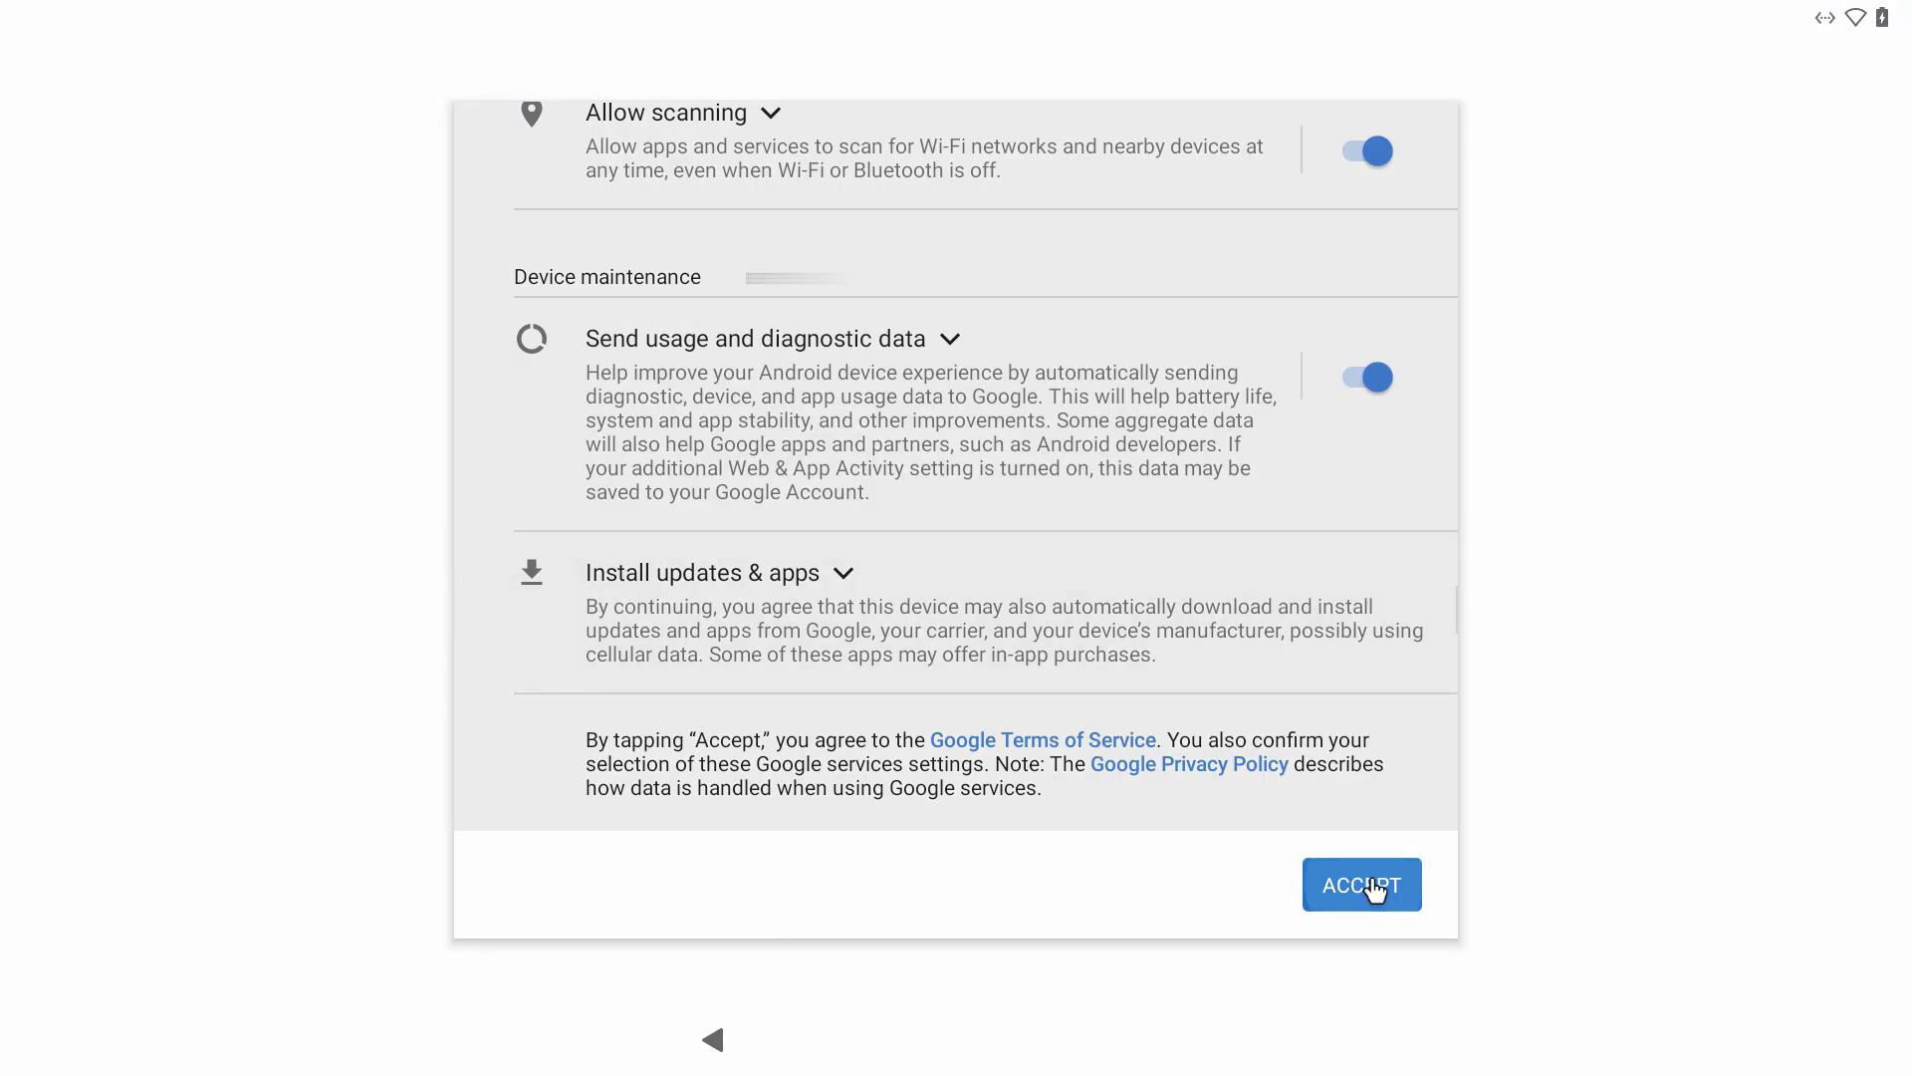
{"action": "left_click", "coordinate": [1371, 886]}
{"action": "left_click", "coordinate": [1111, 728]}
{"action": "left_click", "coordinate": [1409, 604]}
{"action": "left_click", "coordinate": [1796, 1033]}
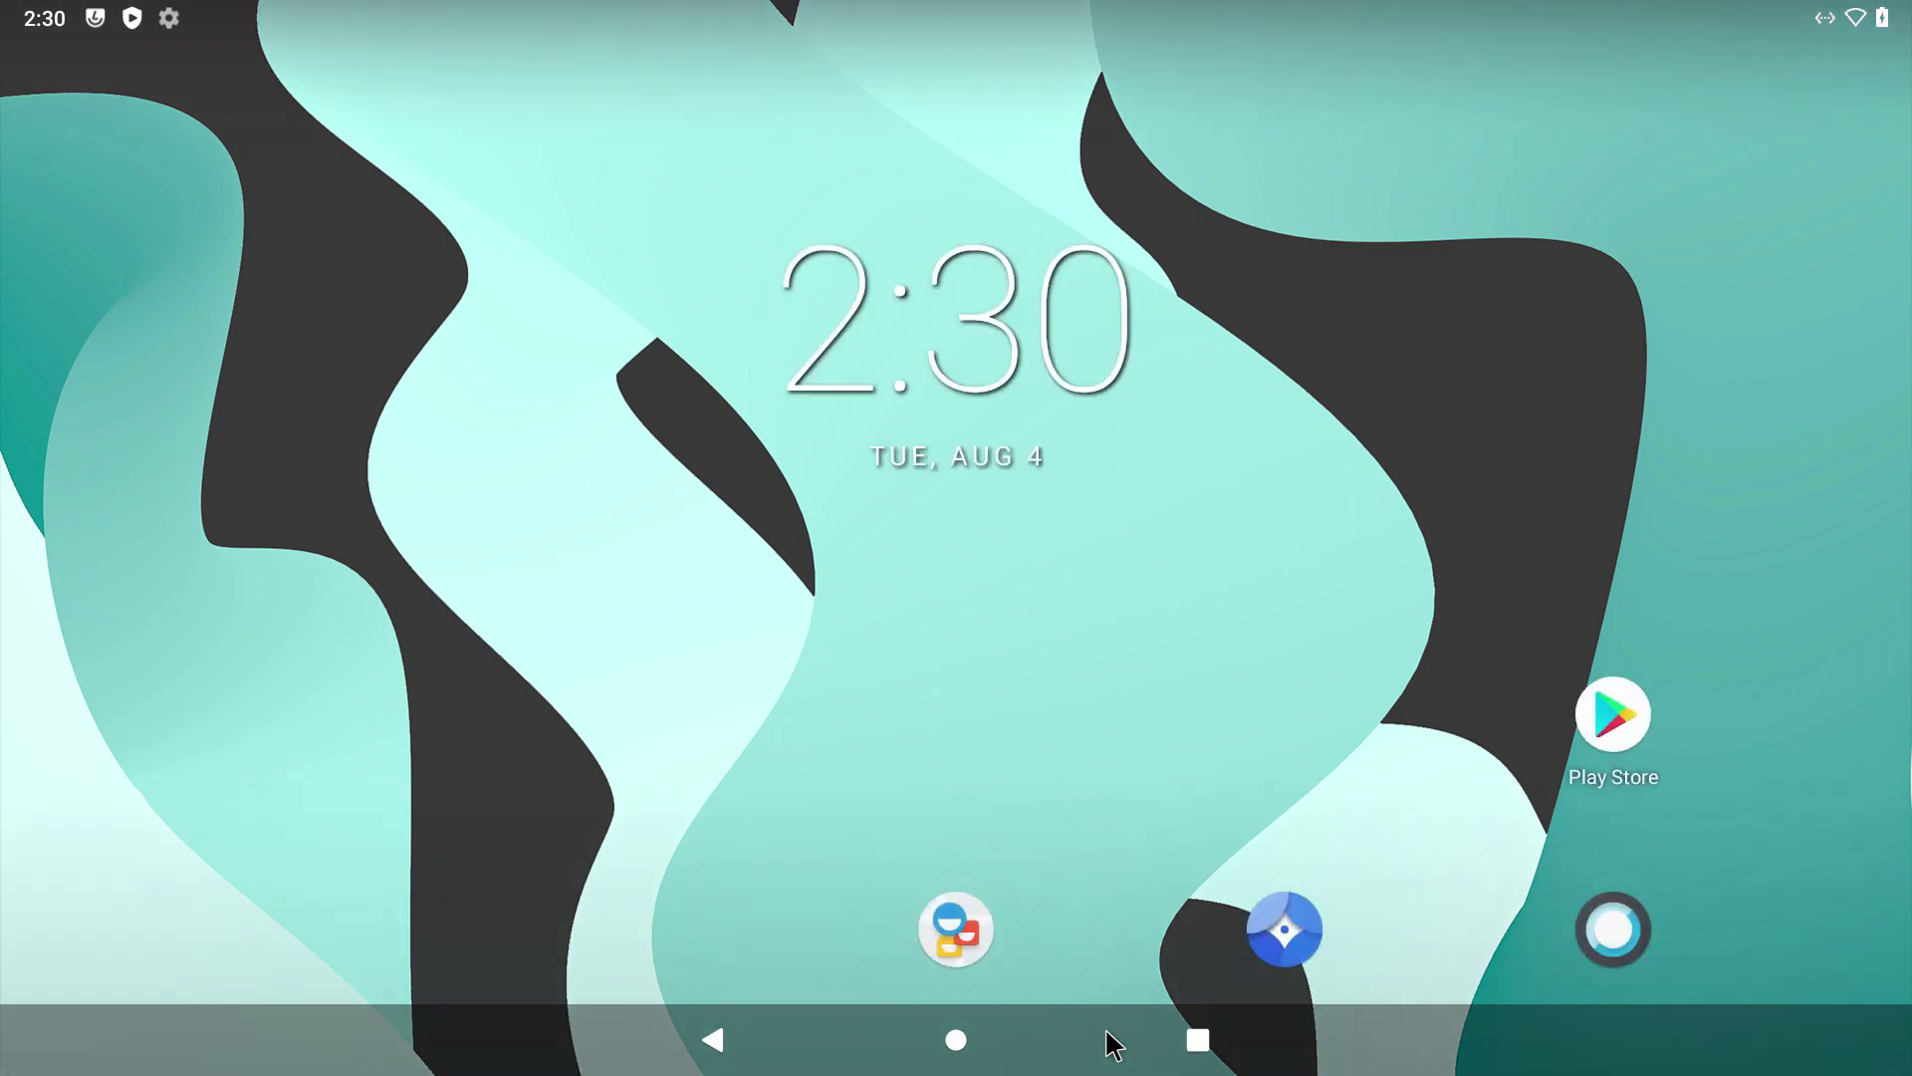
Step: Launch the Play Store from the app drawer and sign in to Google Play
{"action": "left_click_drag", "start_coordinate": [1080, 1053], "coordinate": [1046, 100]}
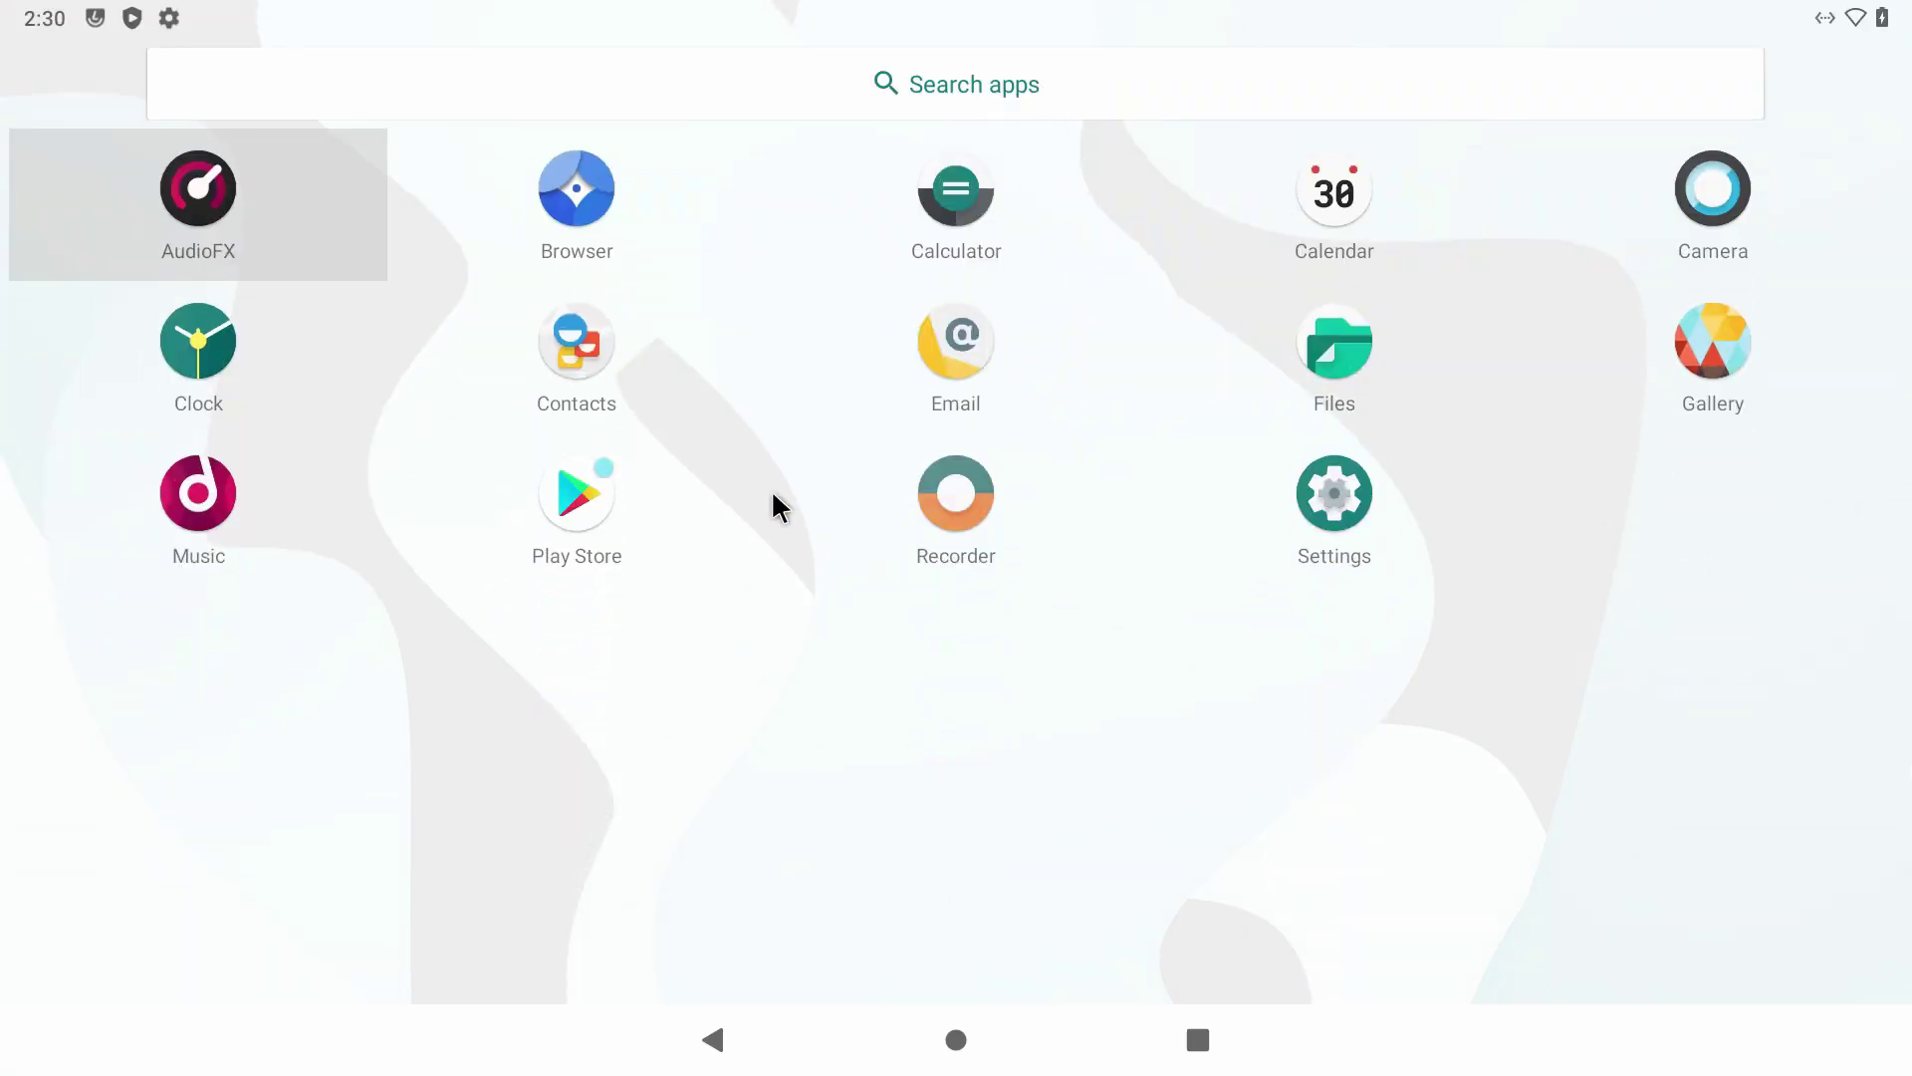
{"action": "left_click", "coordinate": [595, 510]}
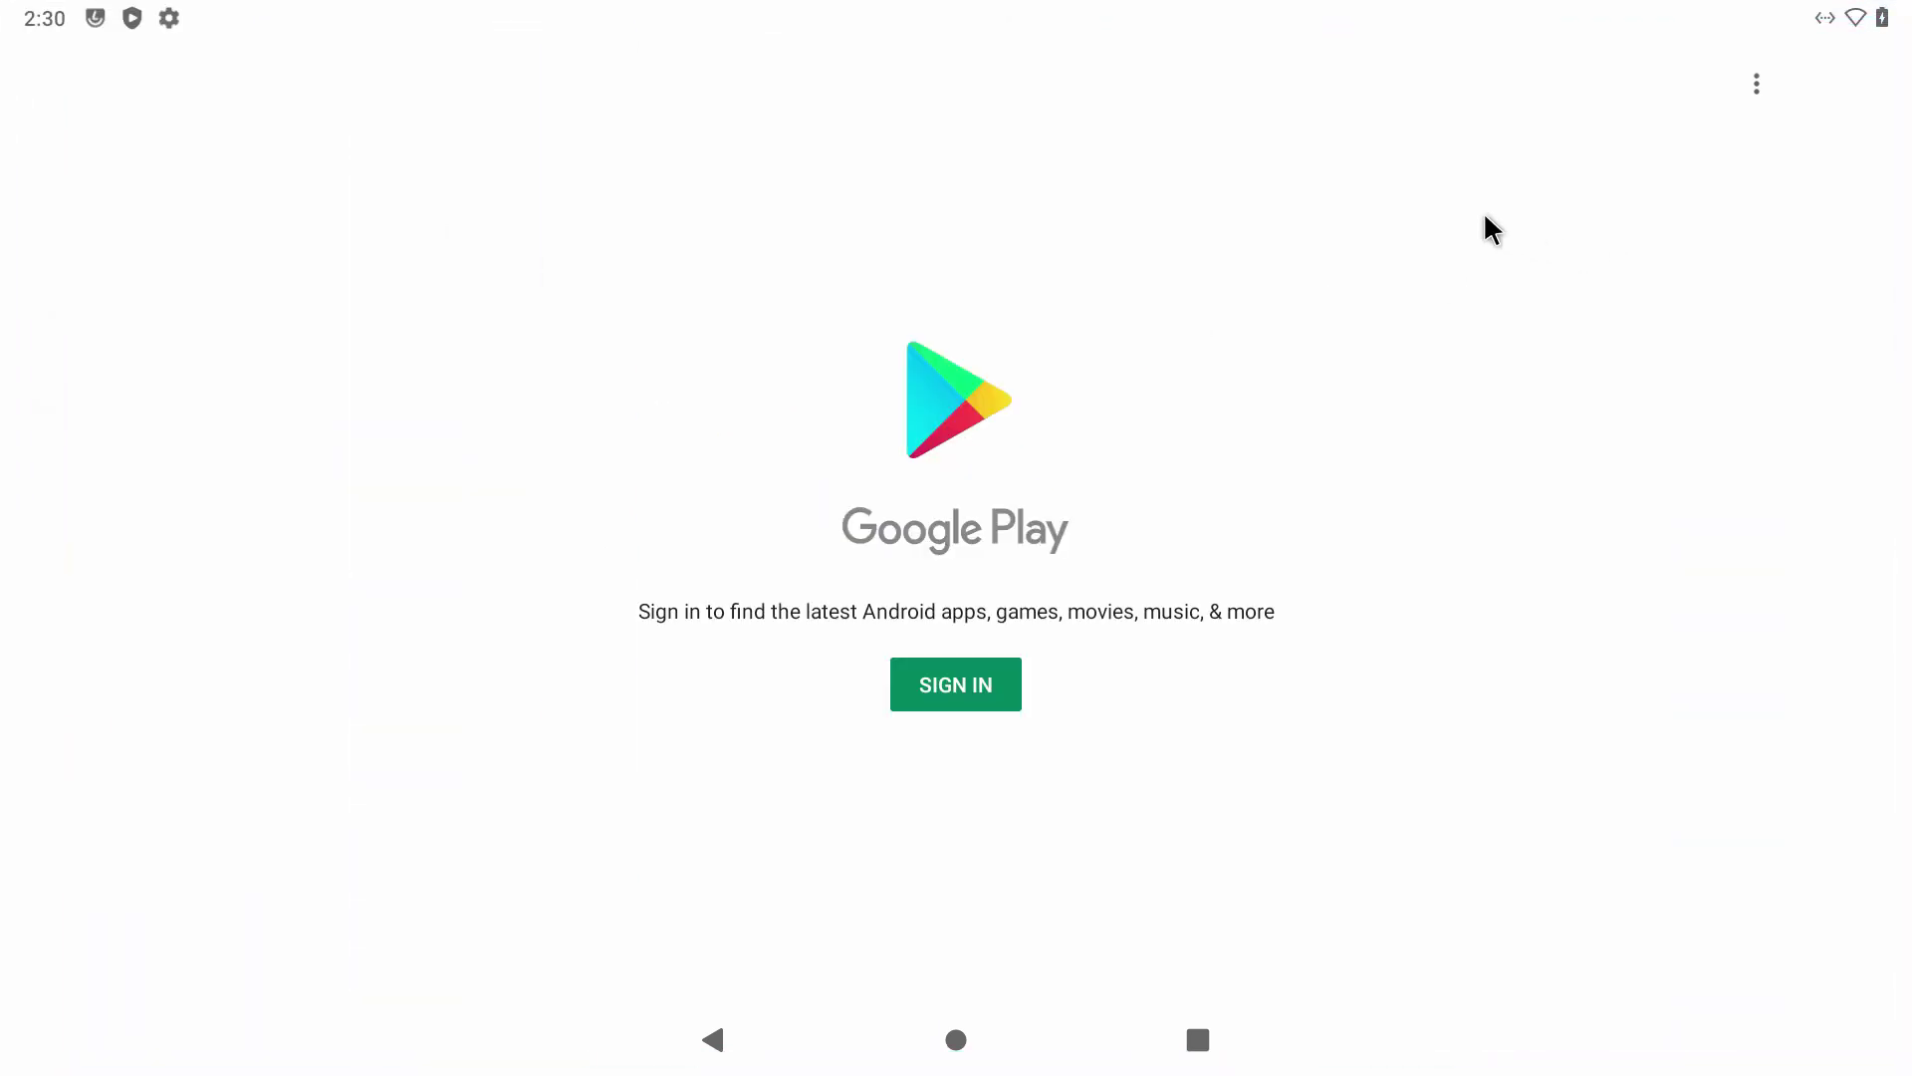
{"action": "left_click", "coordinate": [974, 685]}
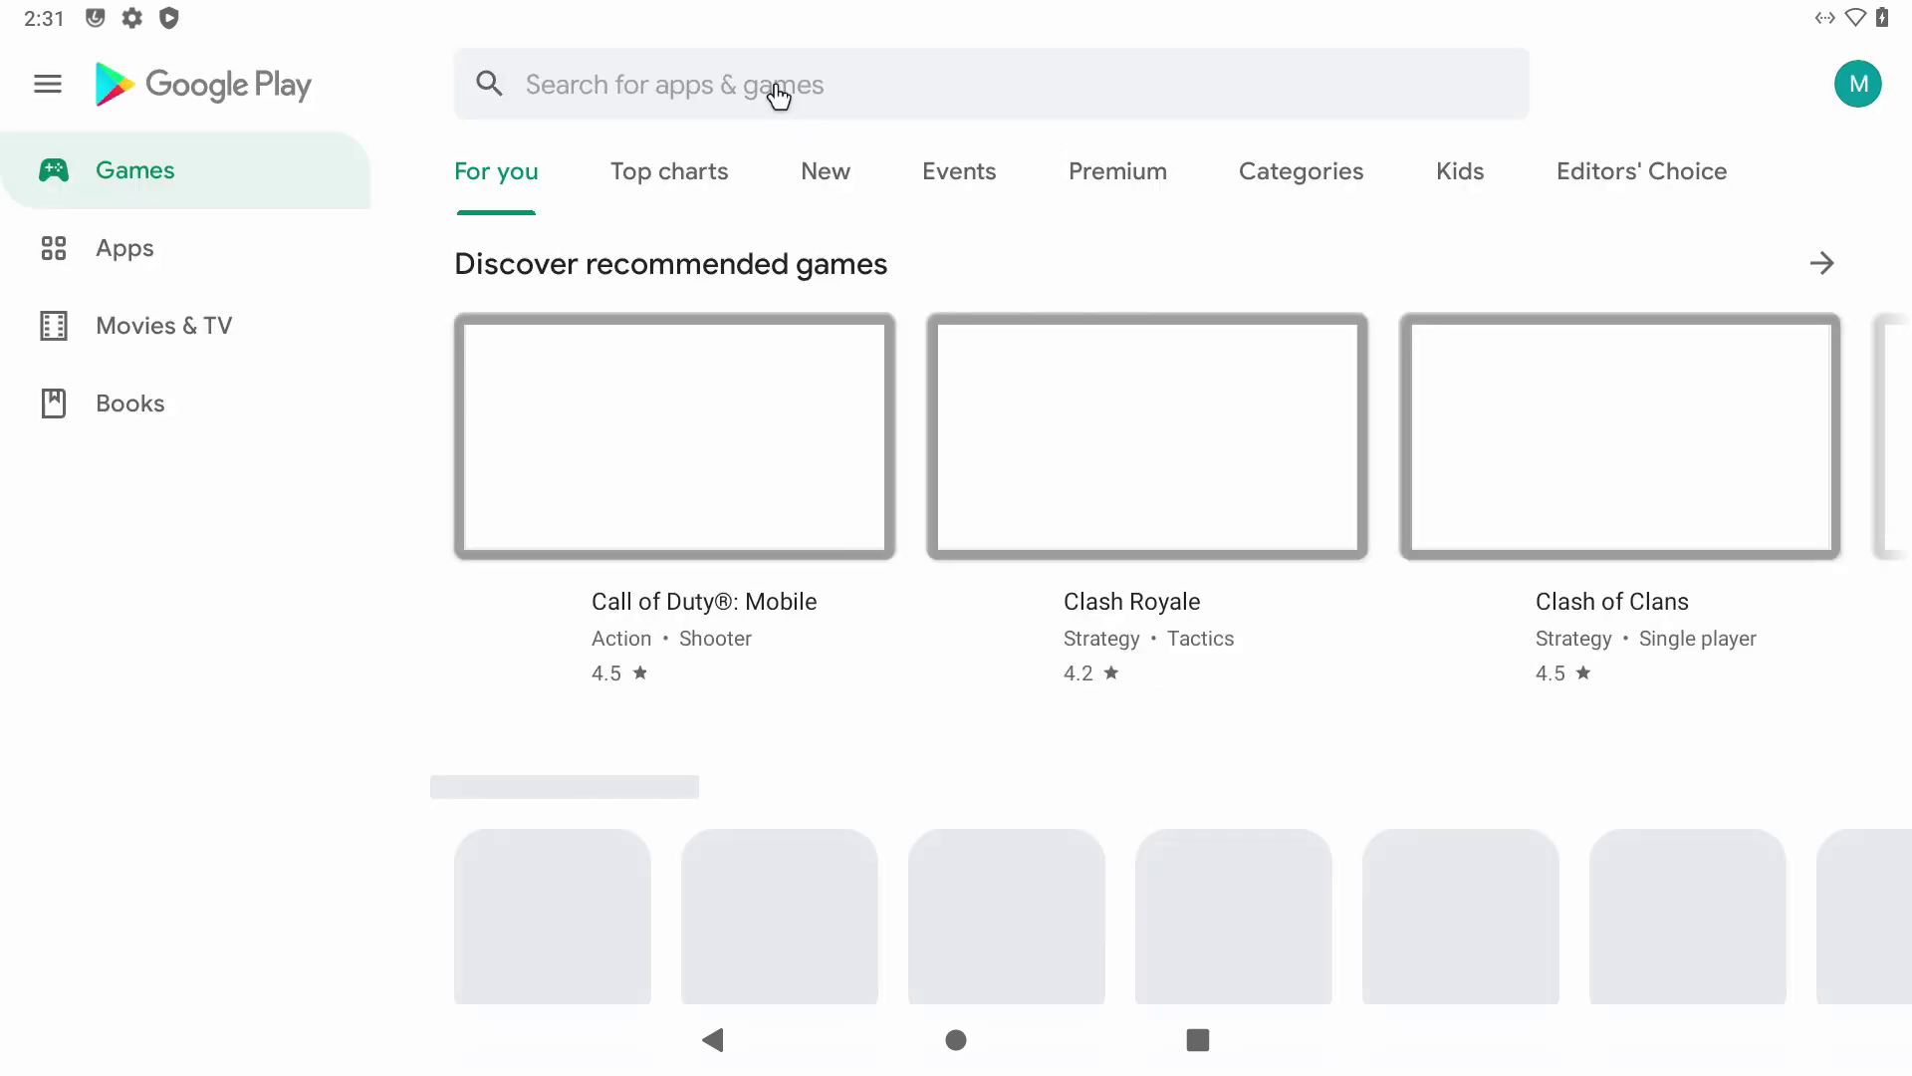
Step: Install YouTube, WhatsApp Messenger, Firefox for Android Beta, Facebook, TikTok and Instagram
{"action": "left_click", "coordinate": [772, 81]}
{"action": "type", "text": "youtube"}
{"action": "key", "text": "Return"}
{"action": "left_click", "coordinate": [568, 237]}
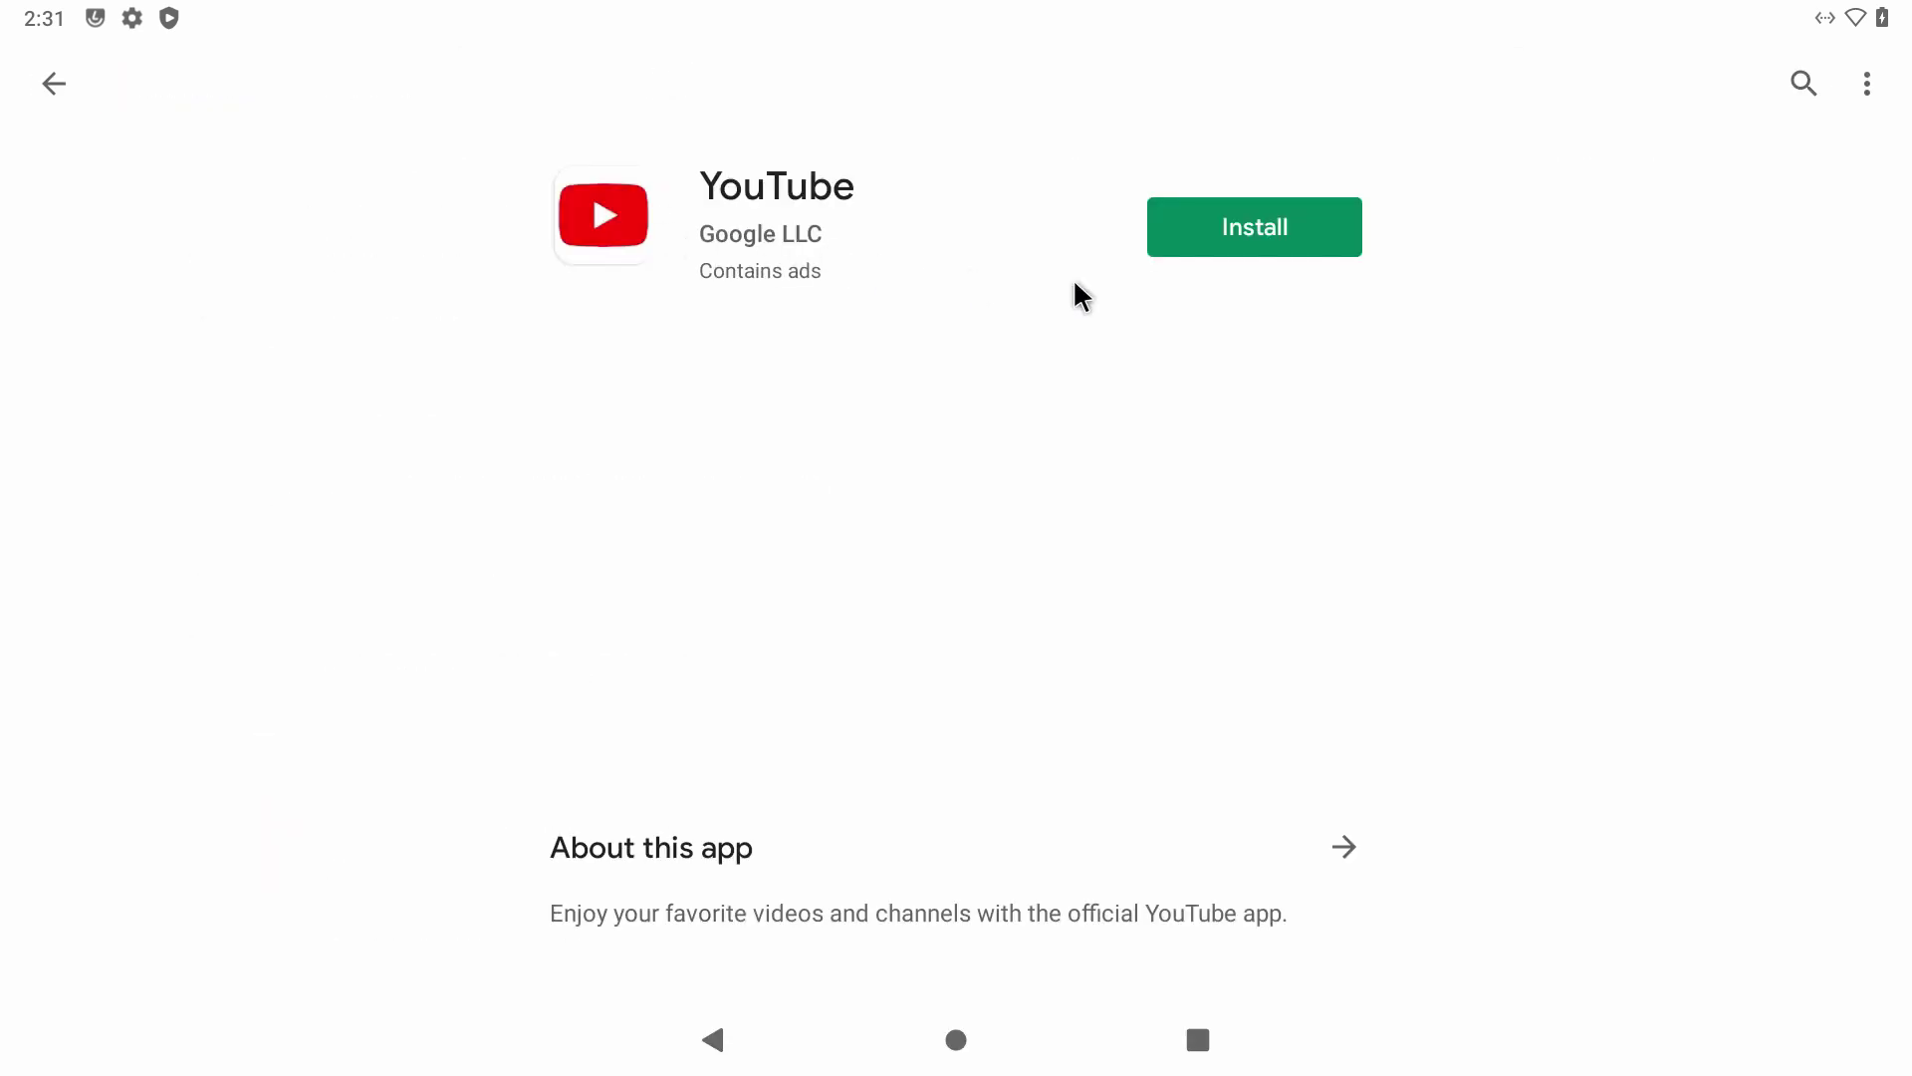
{"action": "left_click", "coordinate": [1216, 251]}
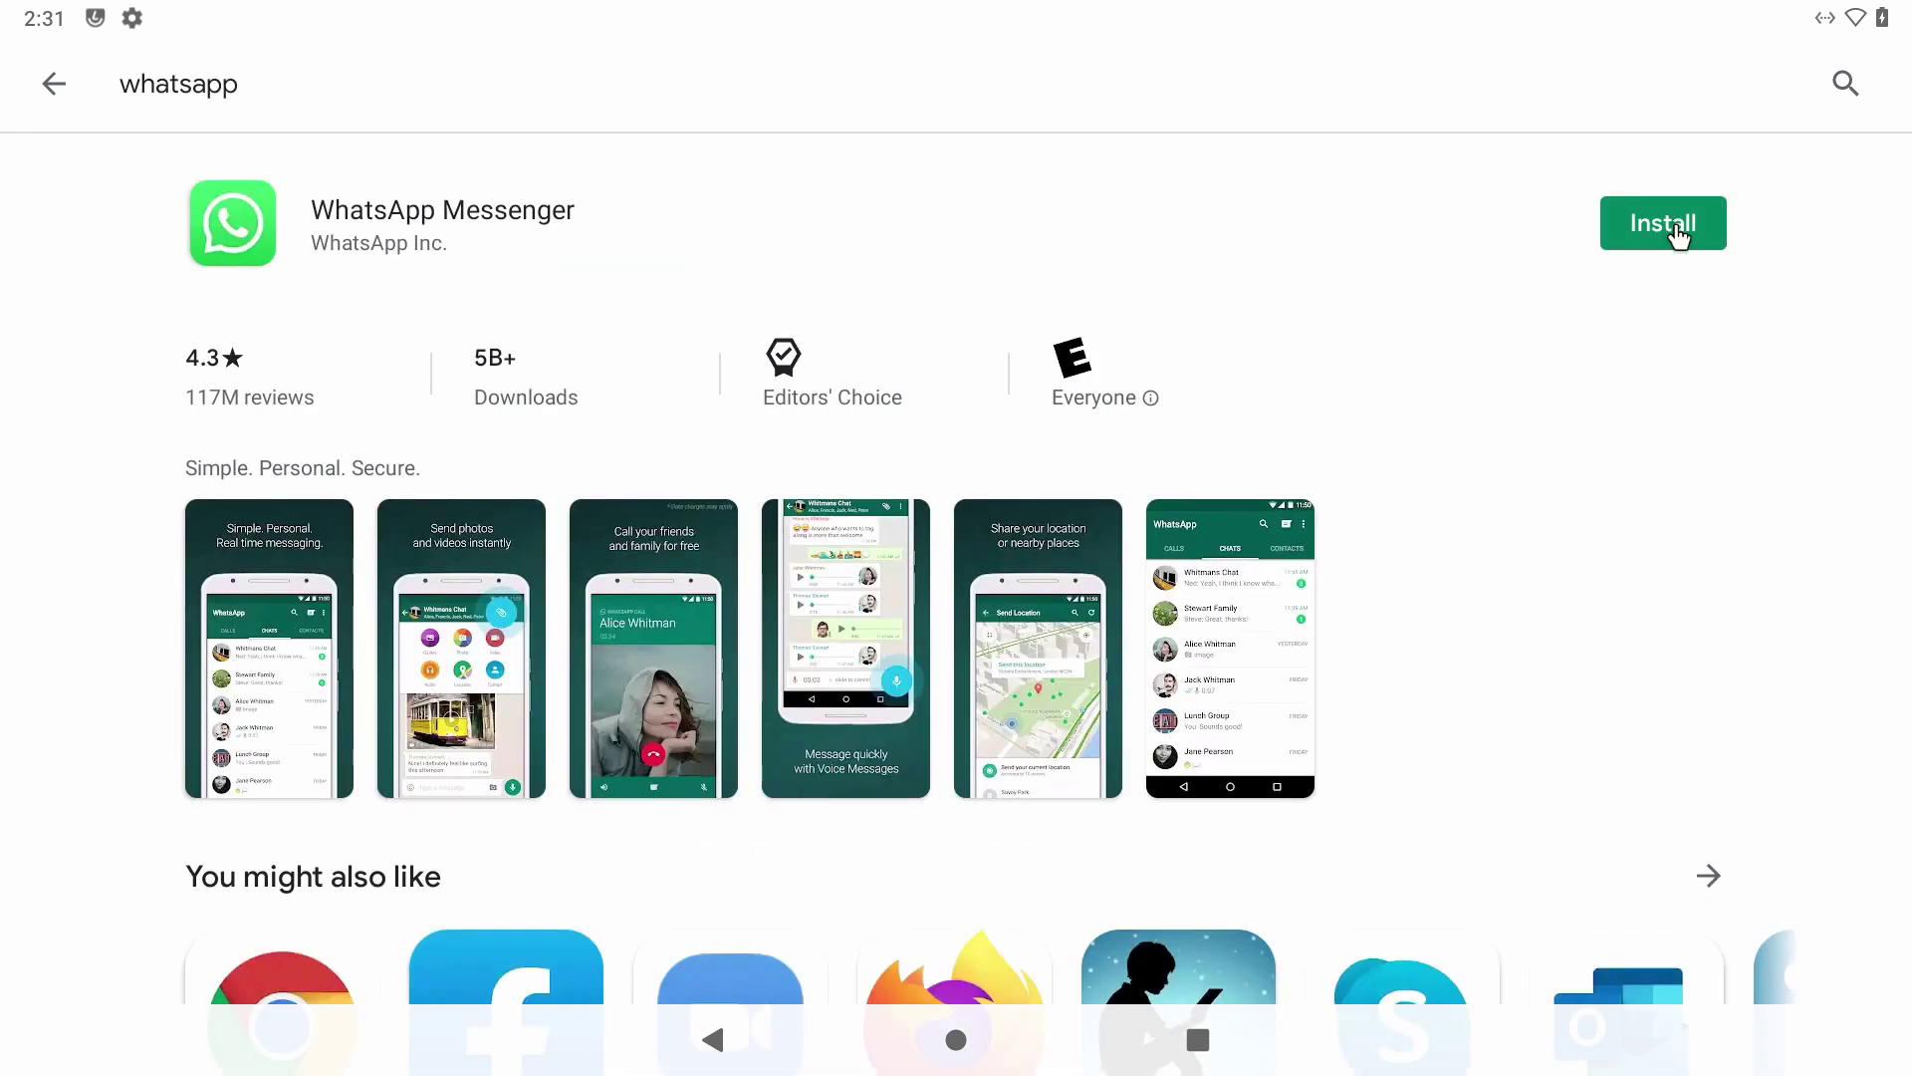
{"action": "left_click", "coordinate": [1671, 224]}
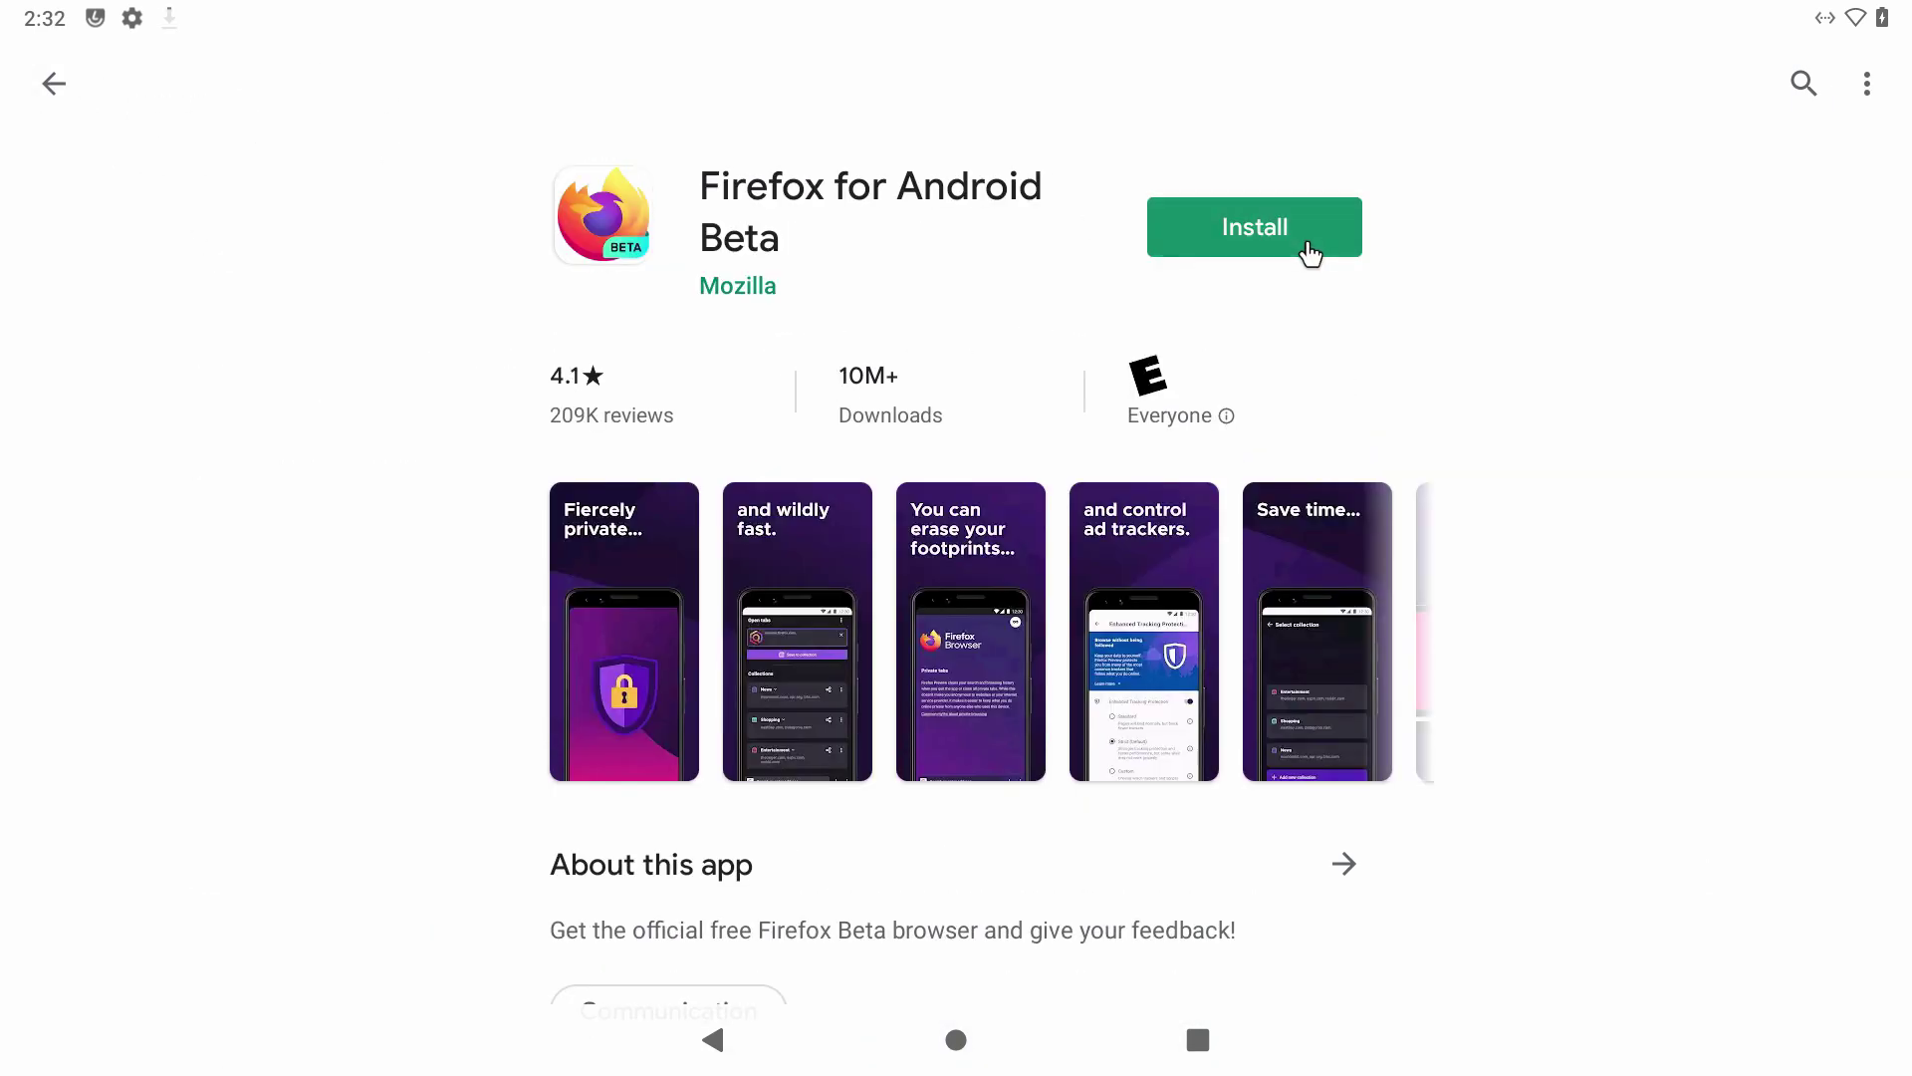
{"action": "left_click", "coordinate": [1304, 251]}
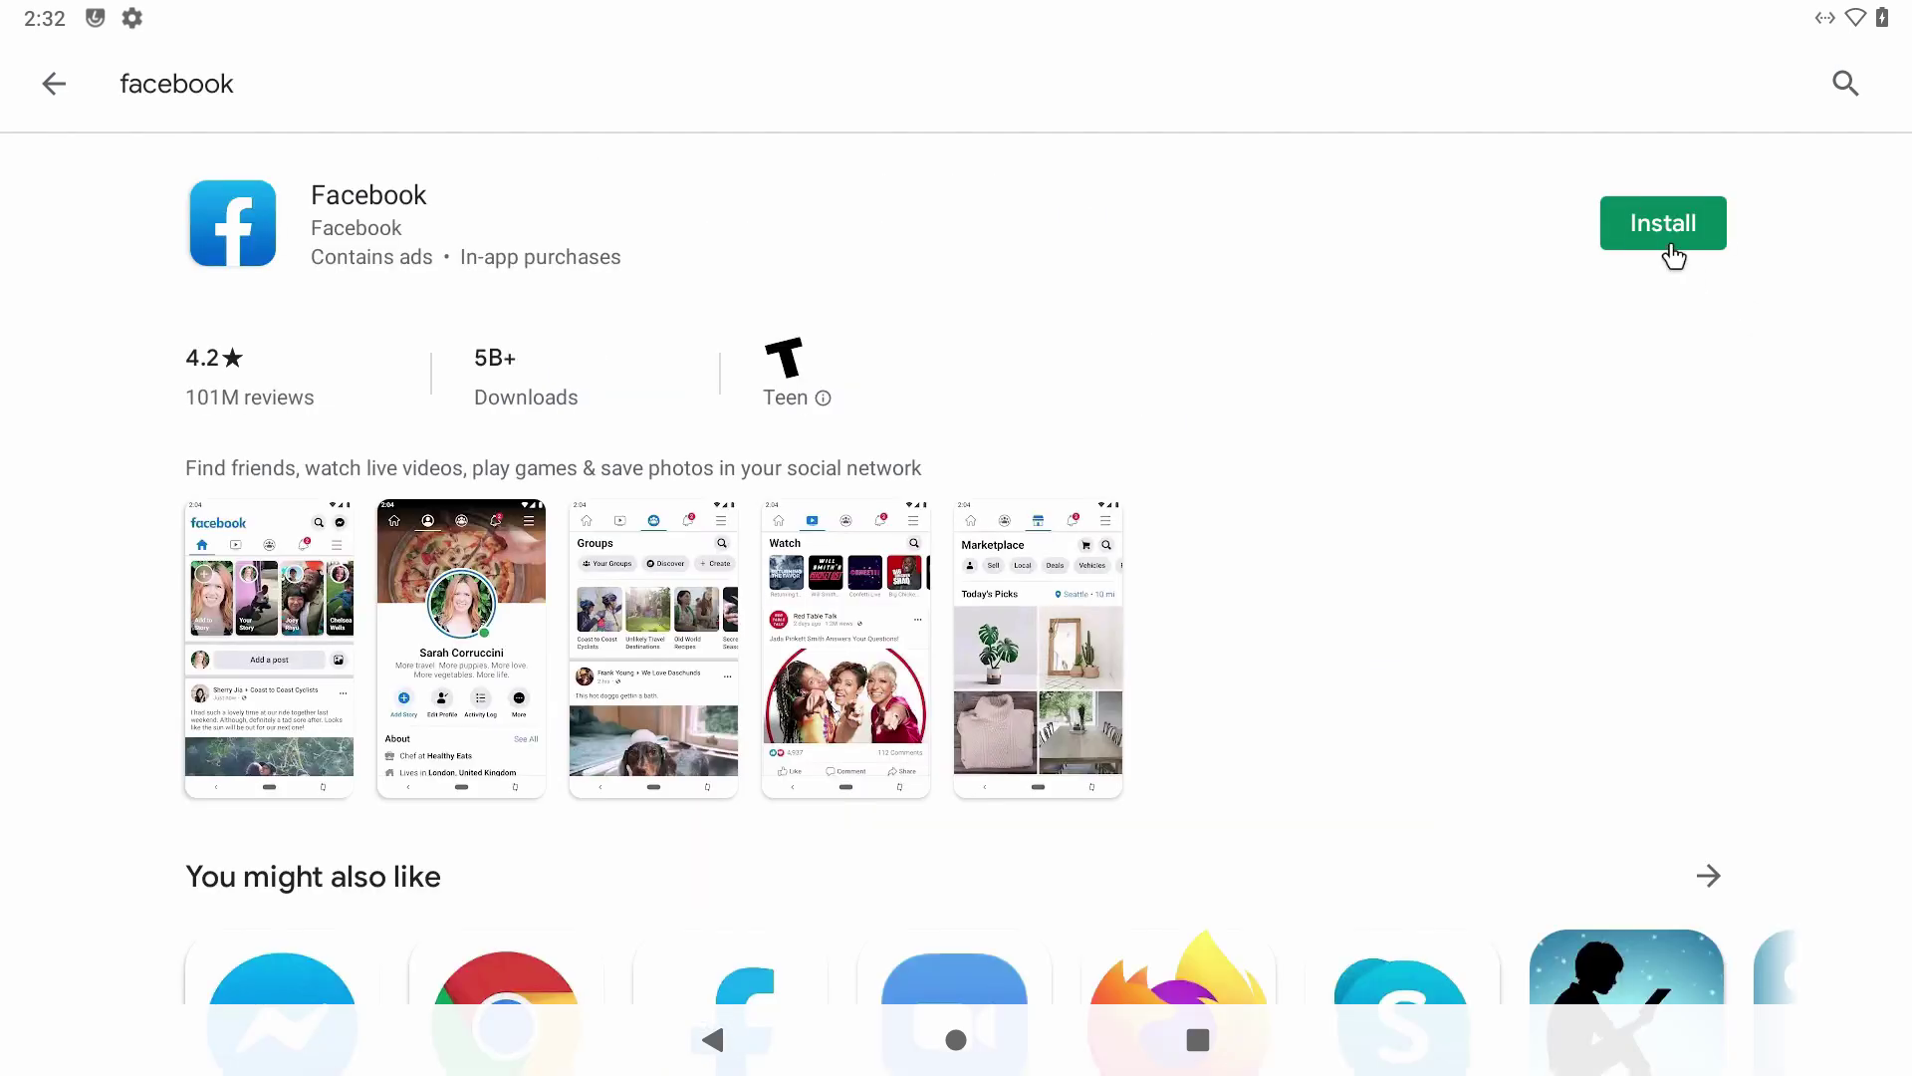
{"action": "left_click", "coordinate": [1671, 249]}
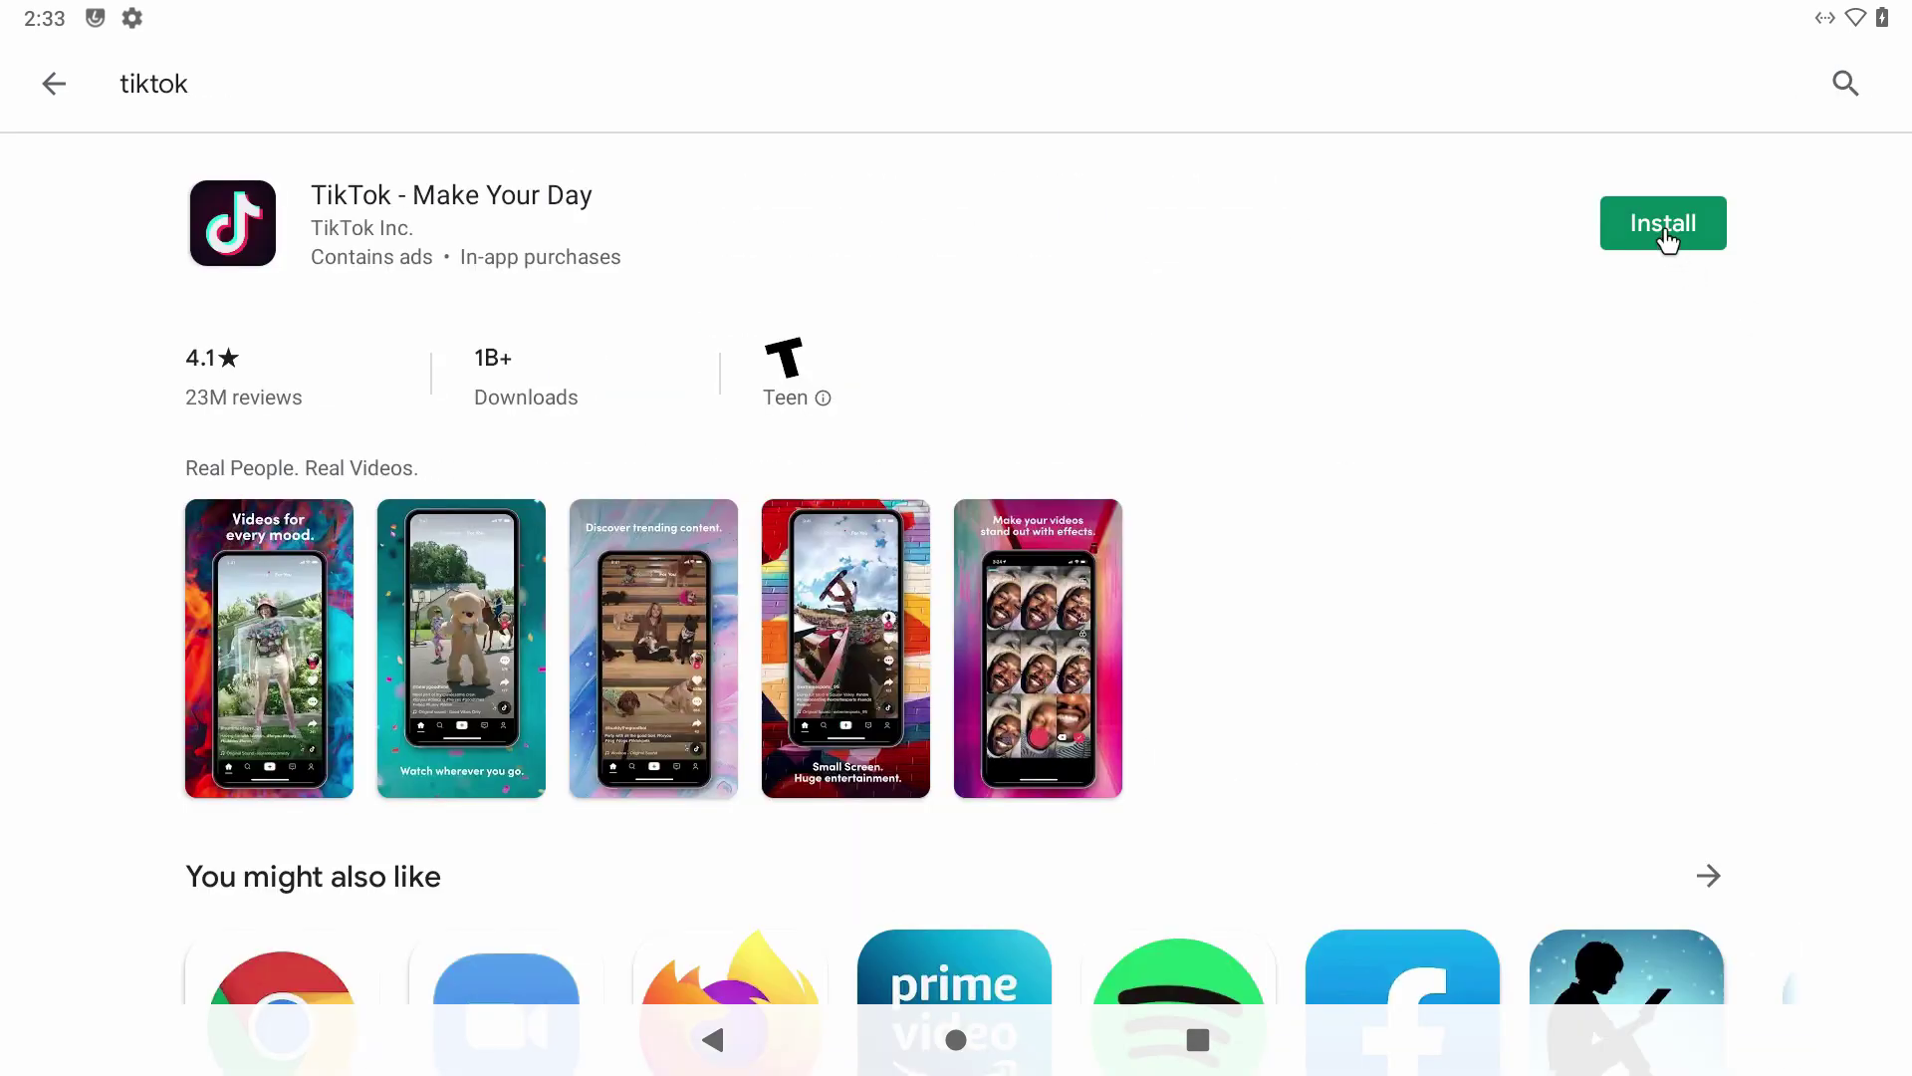
{"action": "left_click", "coordinate": [1665, 239]}
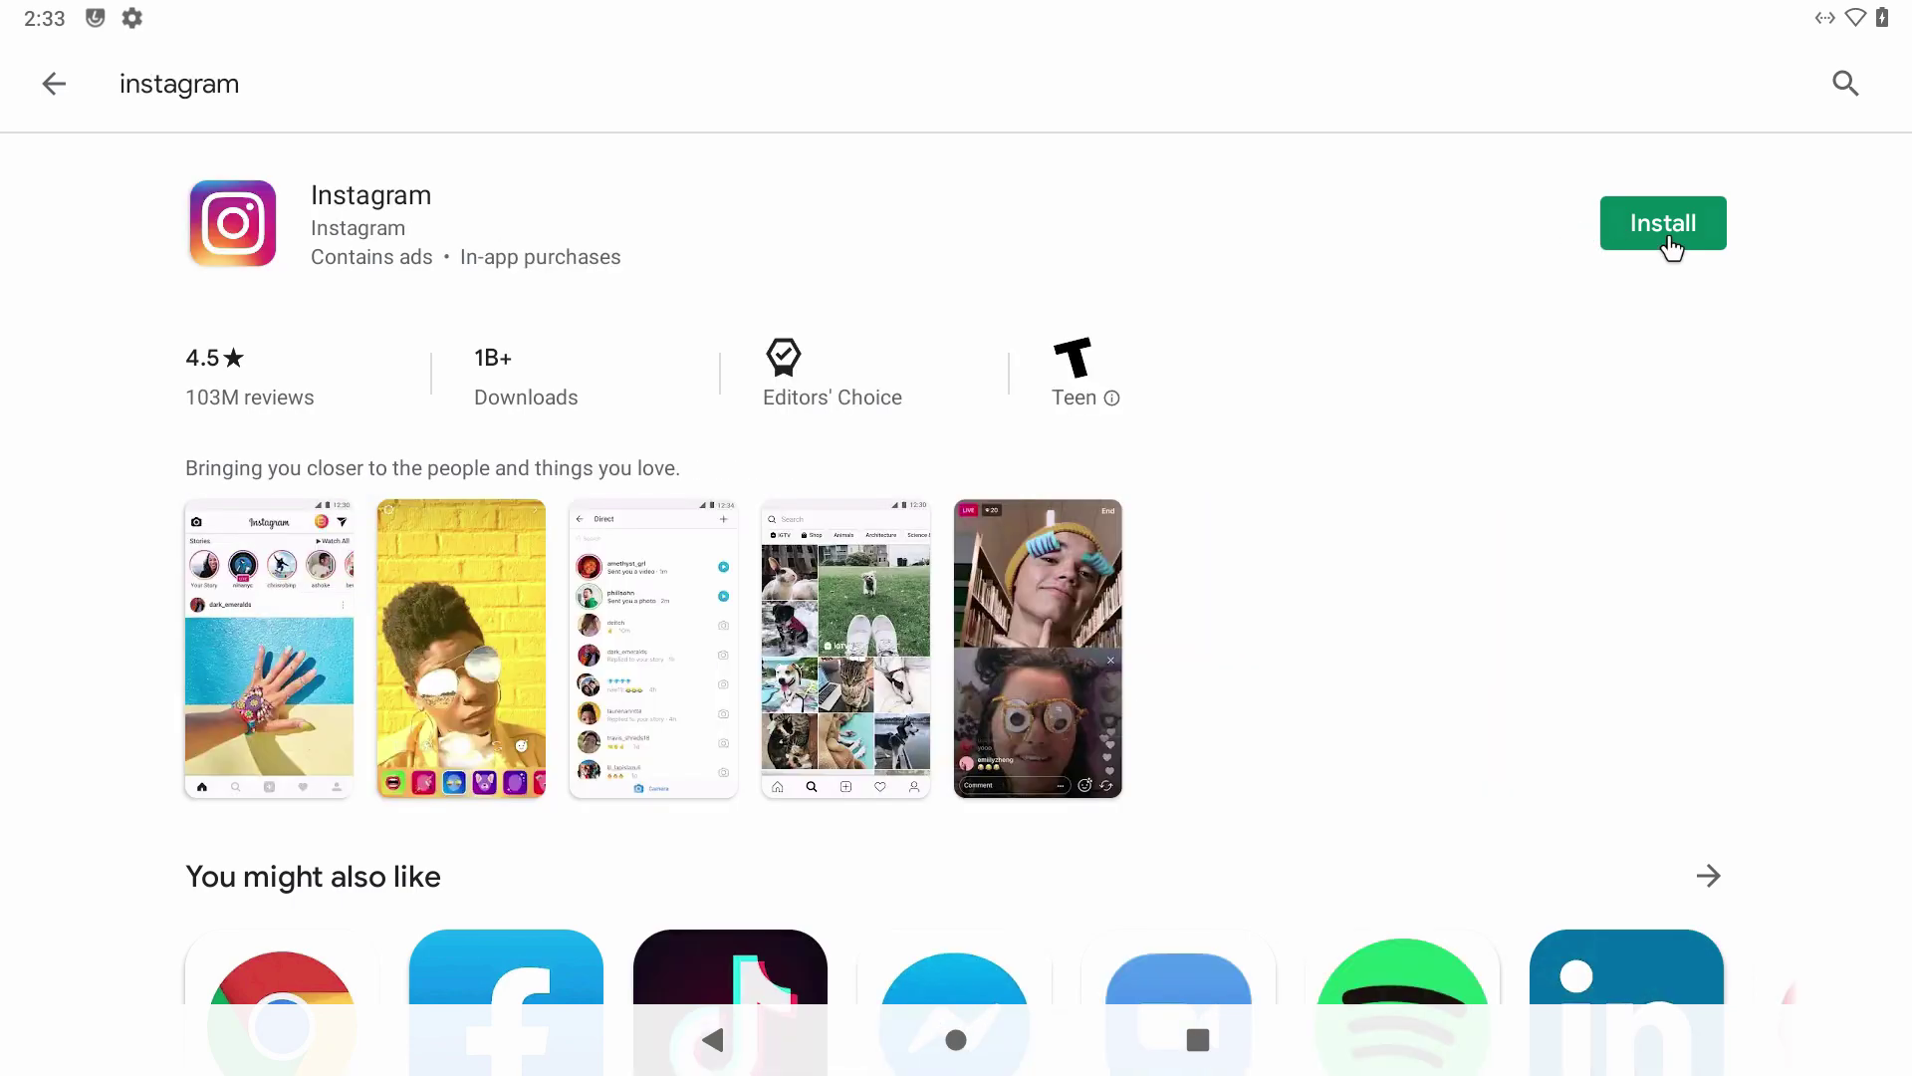
{"action": "left_click", "coordinate": [1671, 249]}
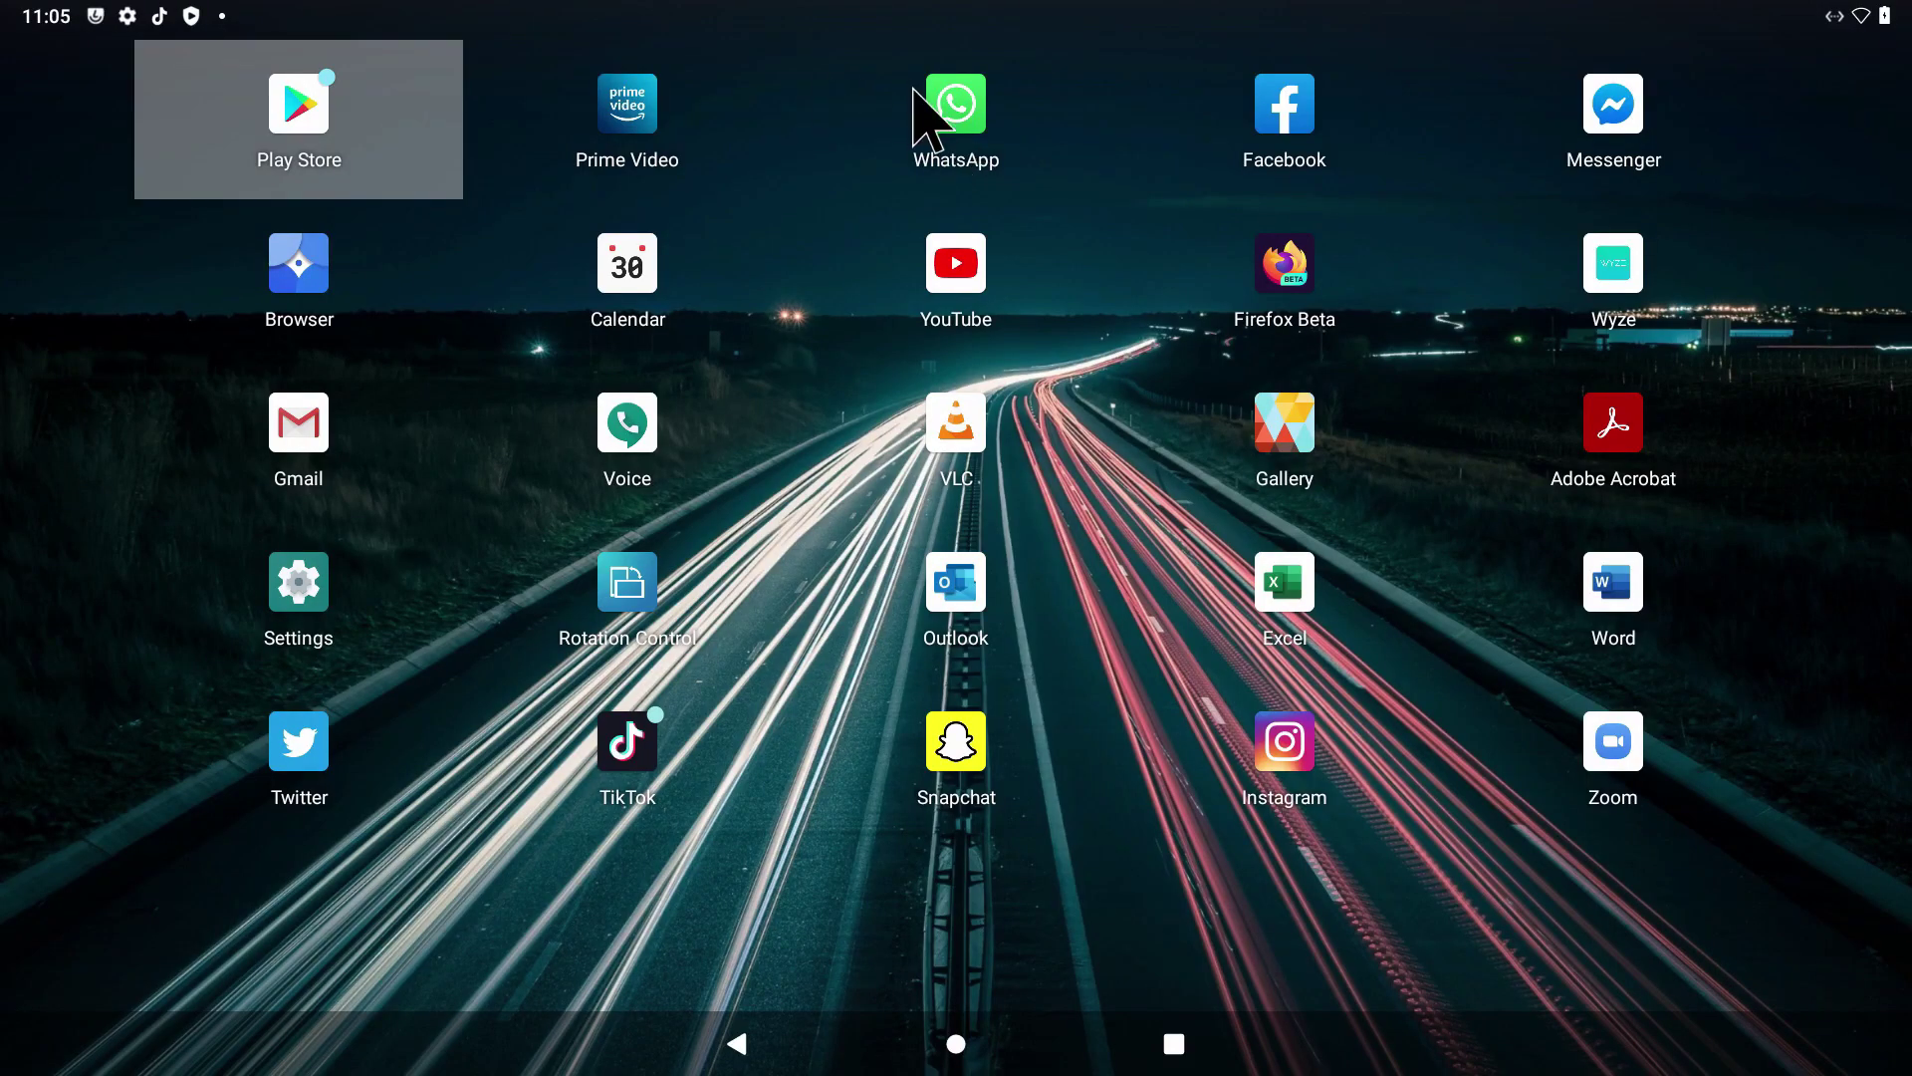
Step: Place a WhatsApp video call, start a new Zoom video meeting, and scroll through TikTok videos
{"action": "left_click", "coordinate": [1763, 70]}
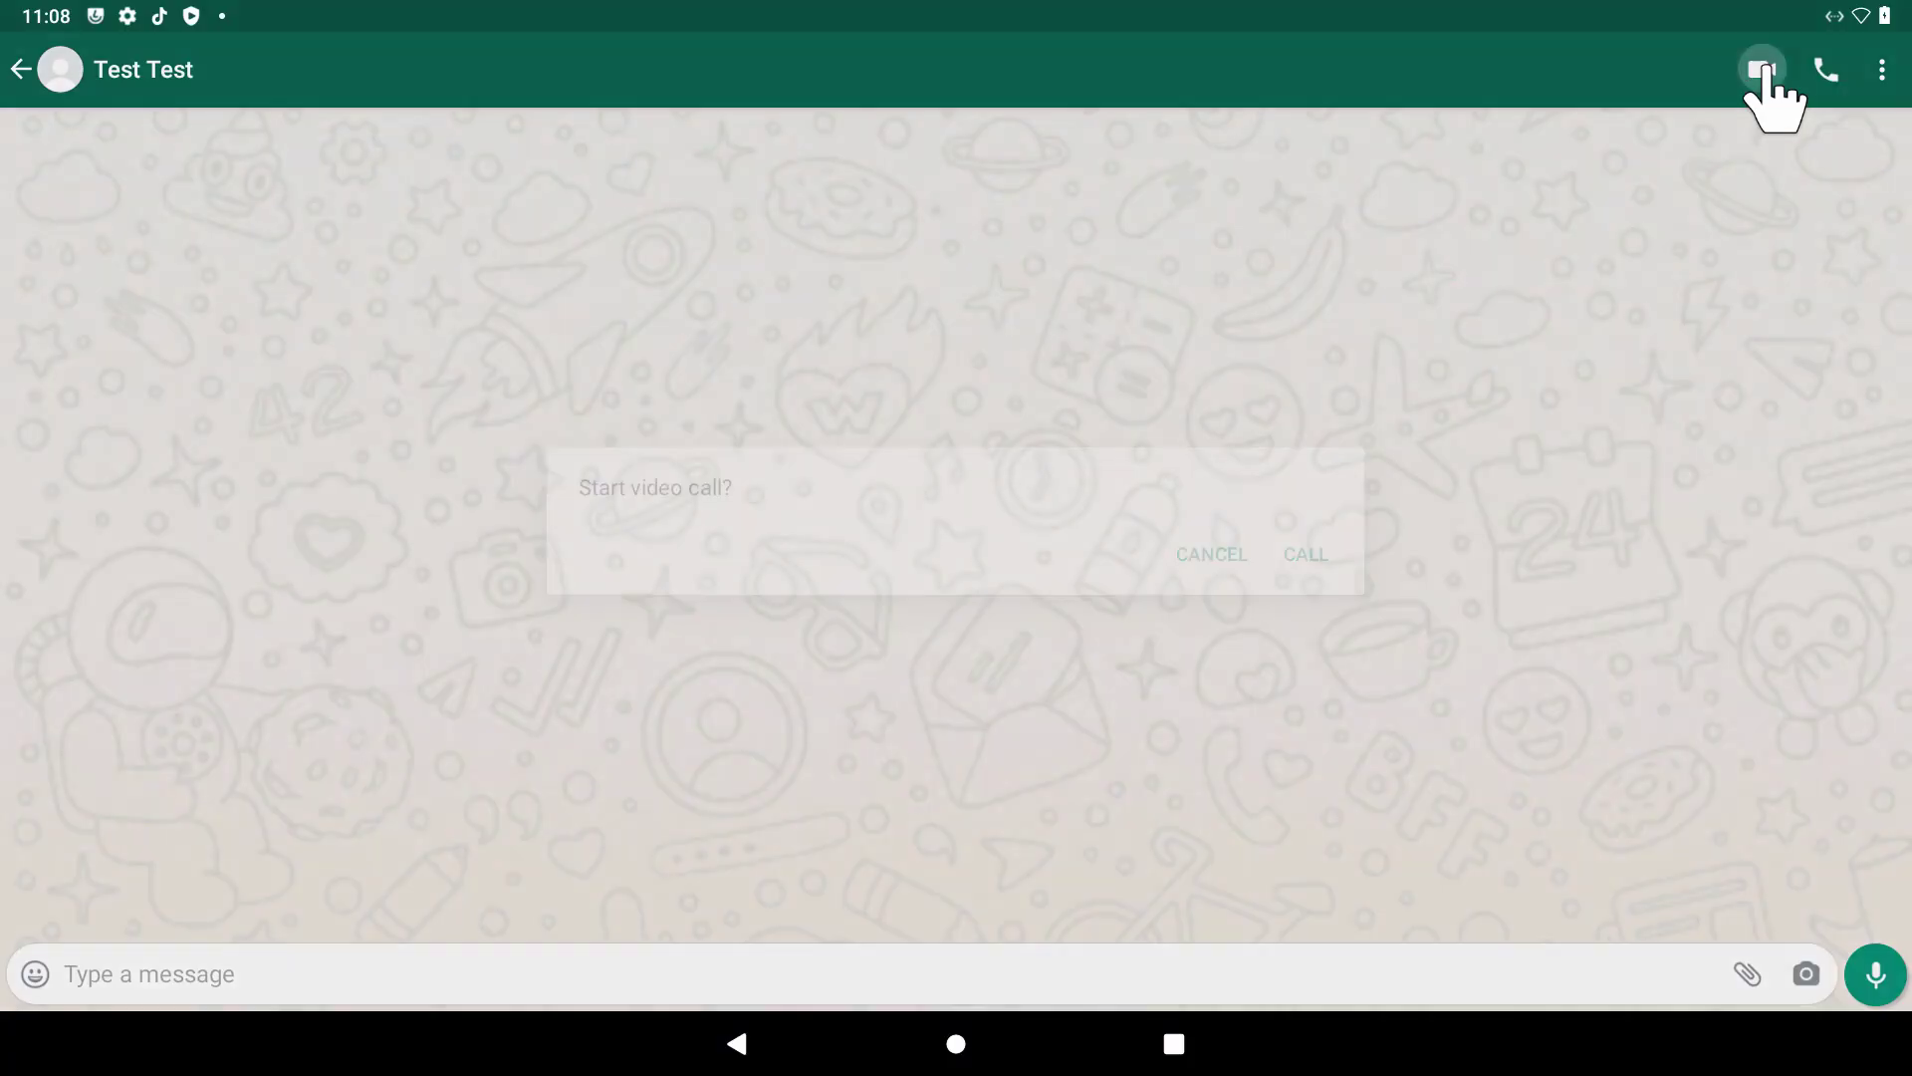
{"action": "left_click", "coordinate": [1304, 555]}
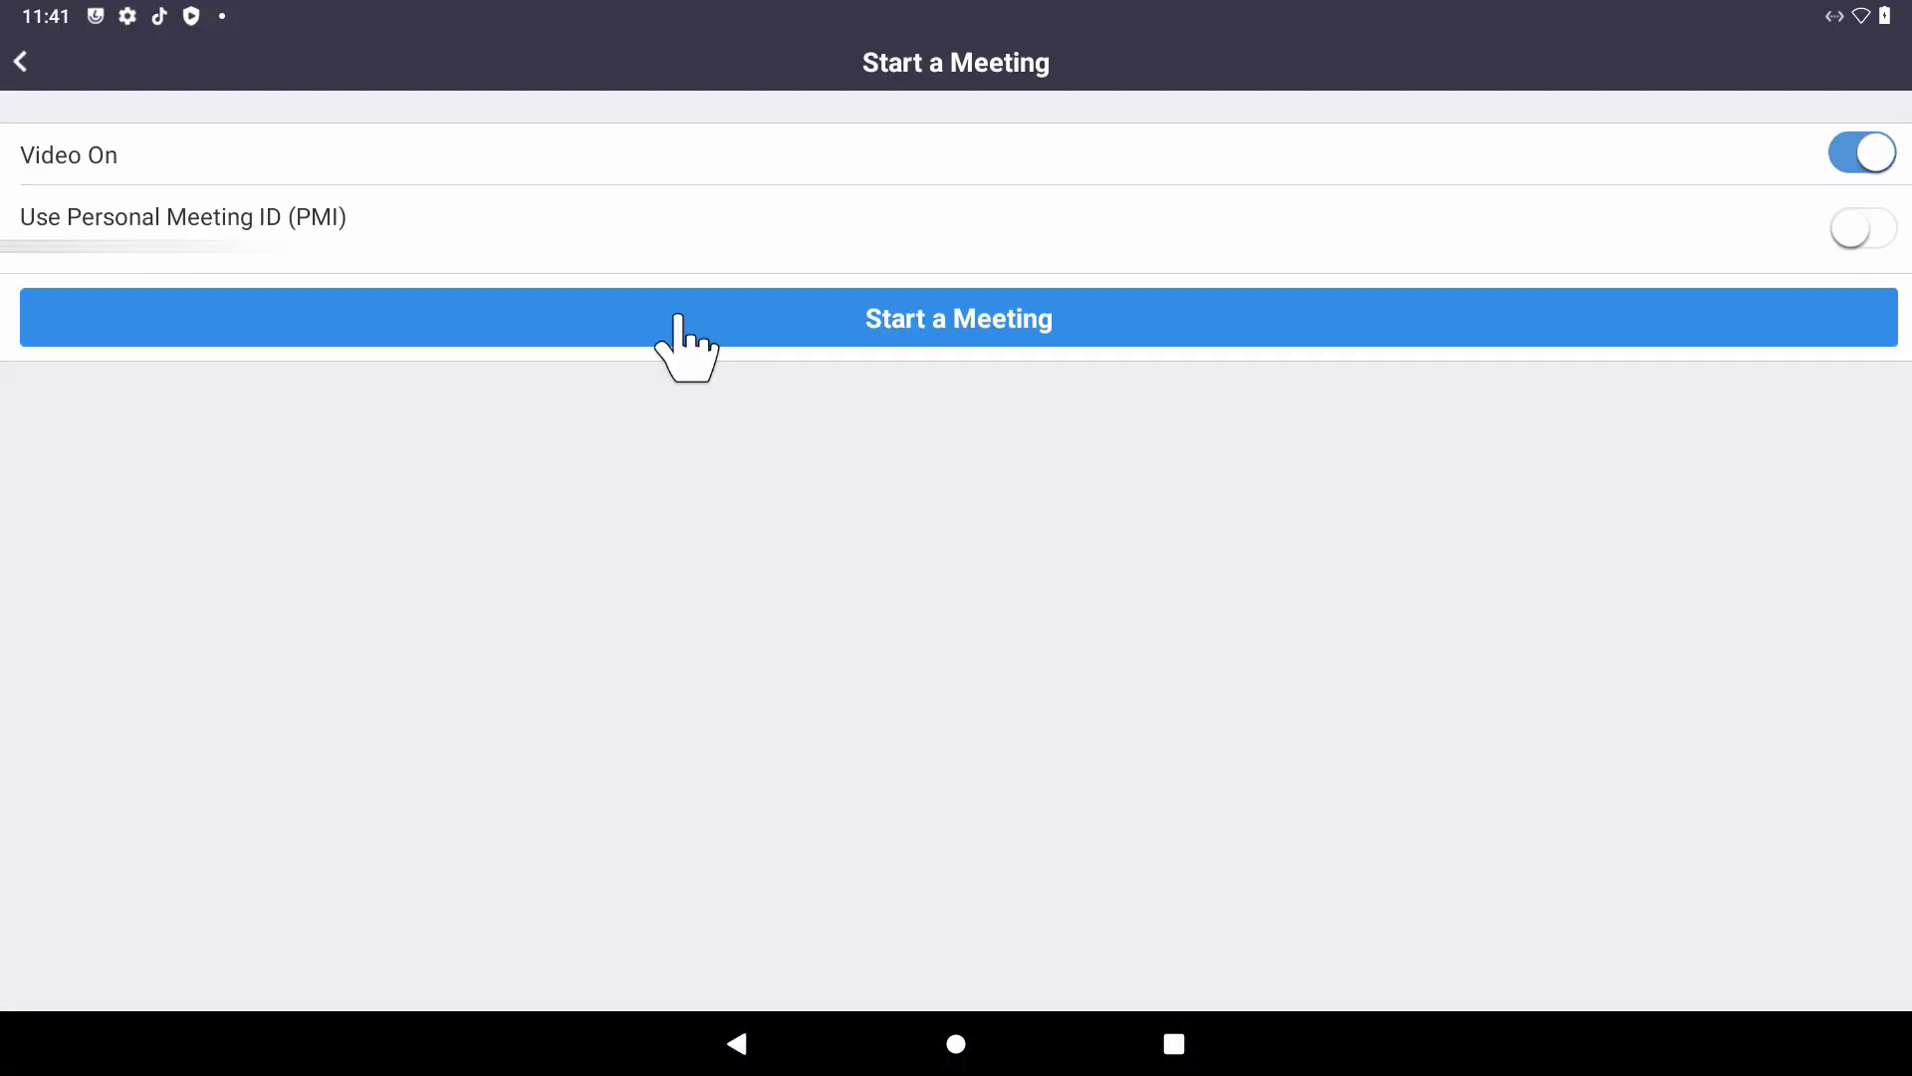
{"action": "left_click", "coordinate": [669, 317]}
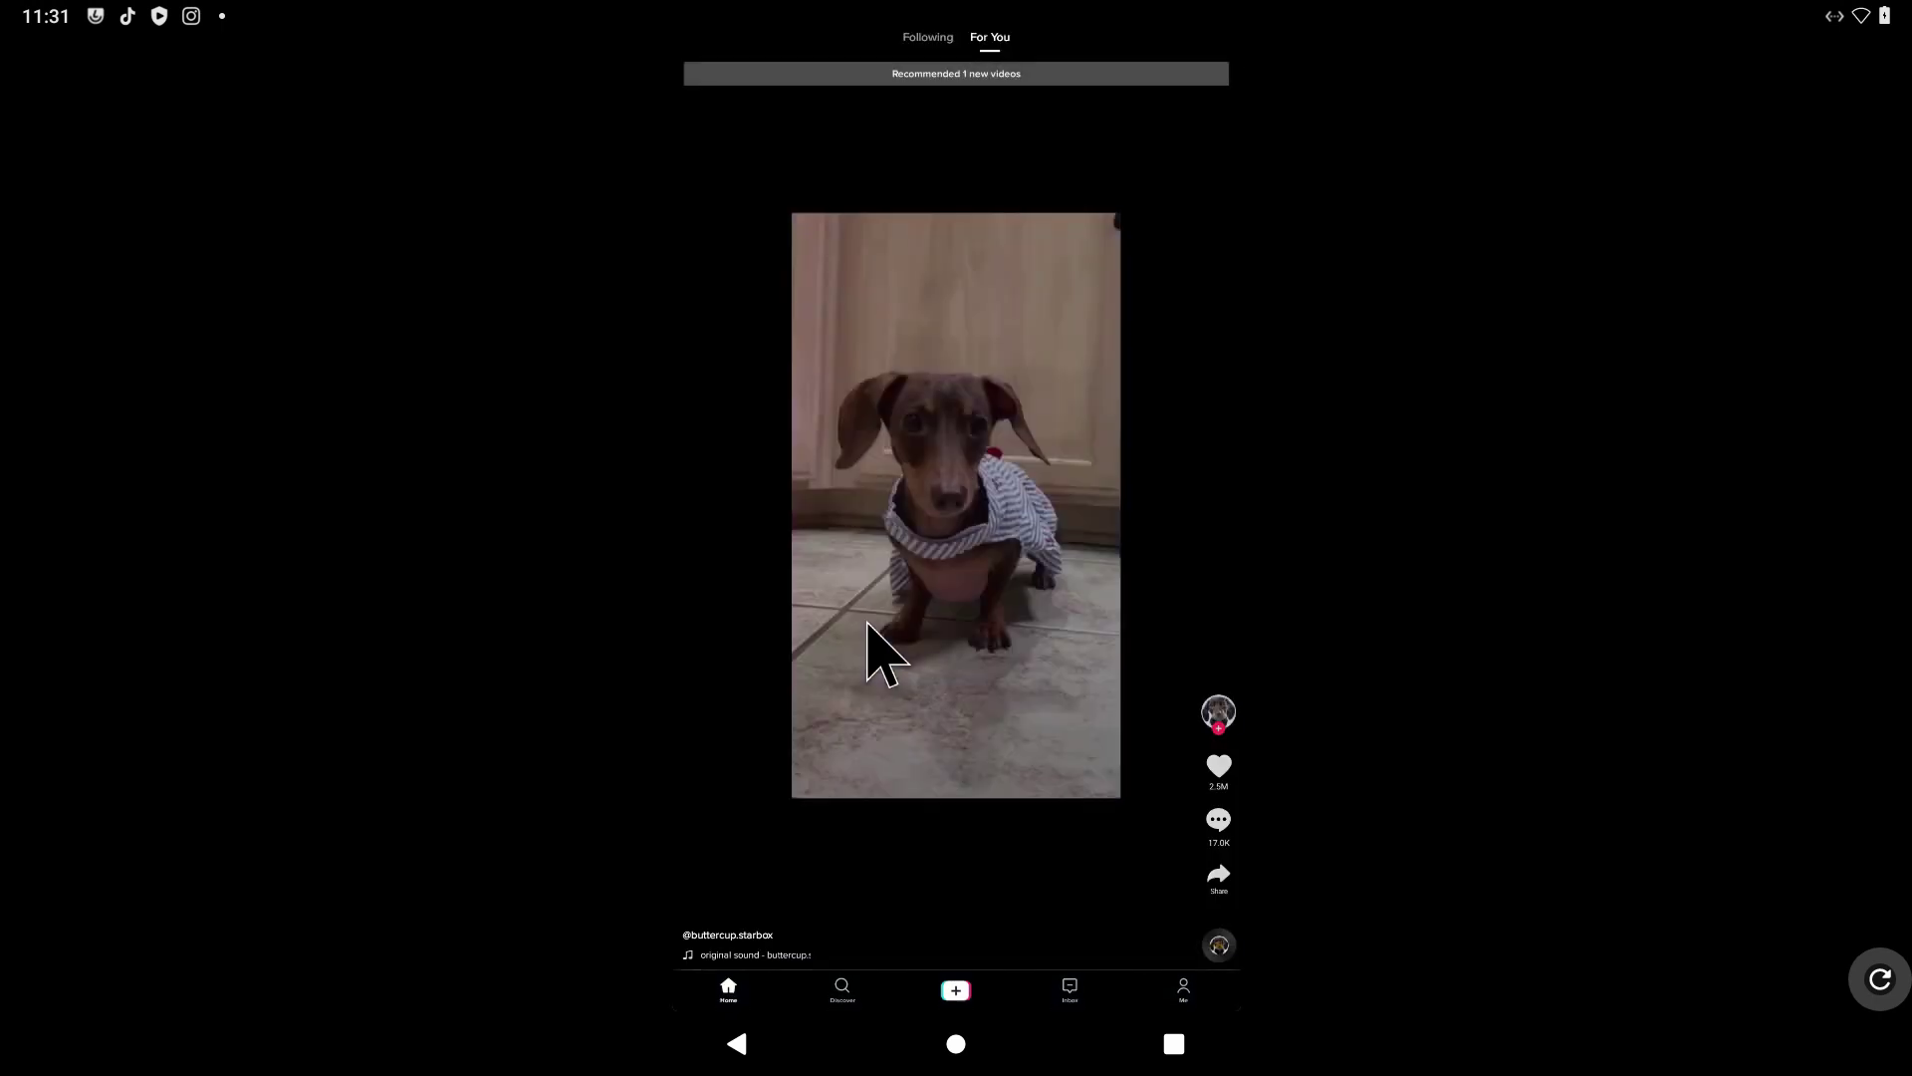
{"action": "scroll", "coordinate": [905, 598], "scroll_direction": "down", "scroll_amount": 1}
{"action": "scroll", "coordinate": [899, 587], "scroll_direction": "down", "scroll_amount": 2}
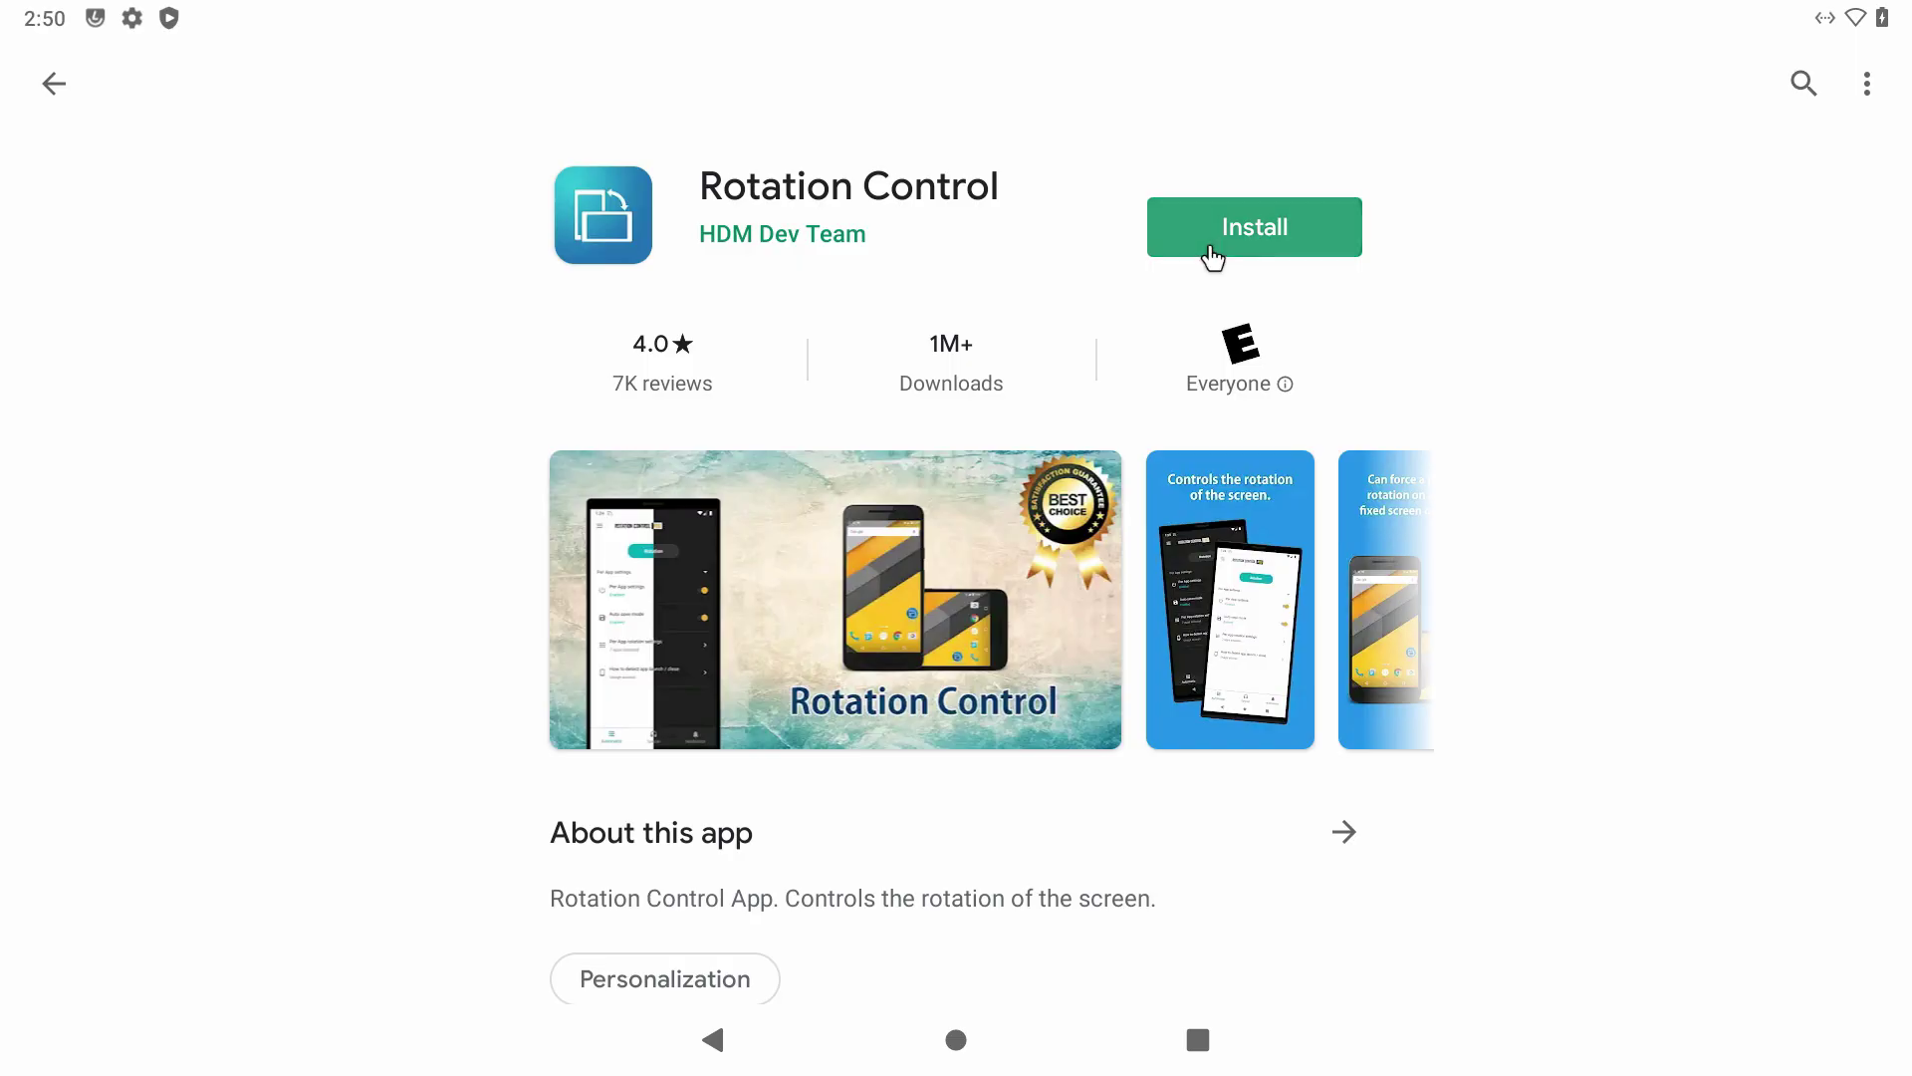
Step: Install Rotation Control and grant it usage access
{"action": "left_click", "coordinate": [1206, 257]}
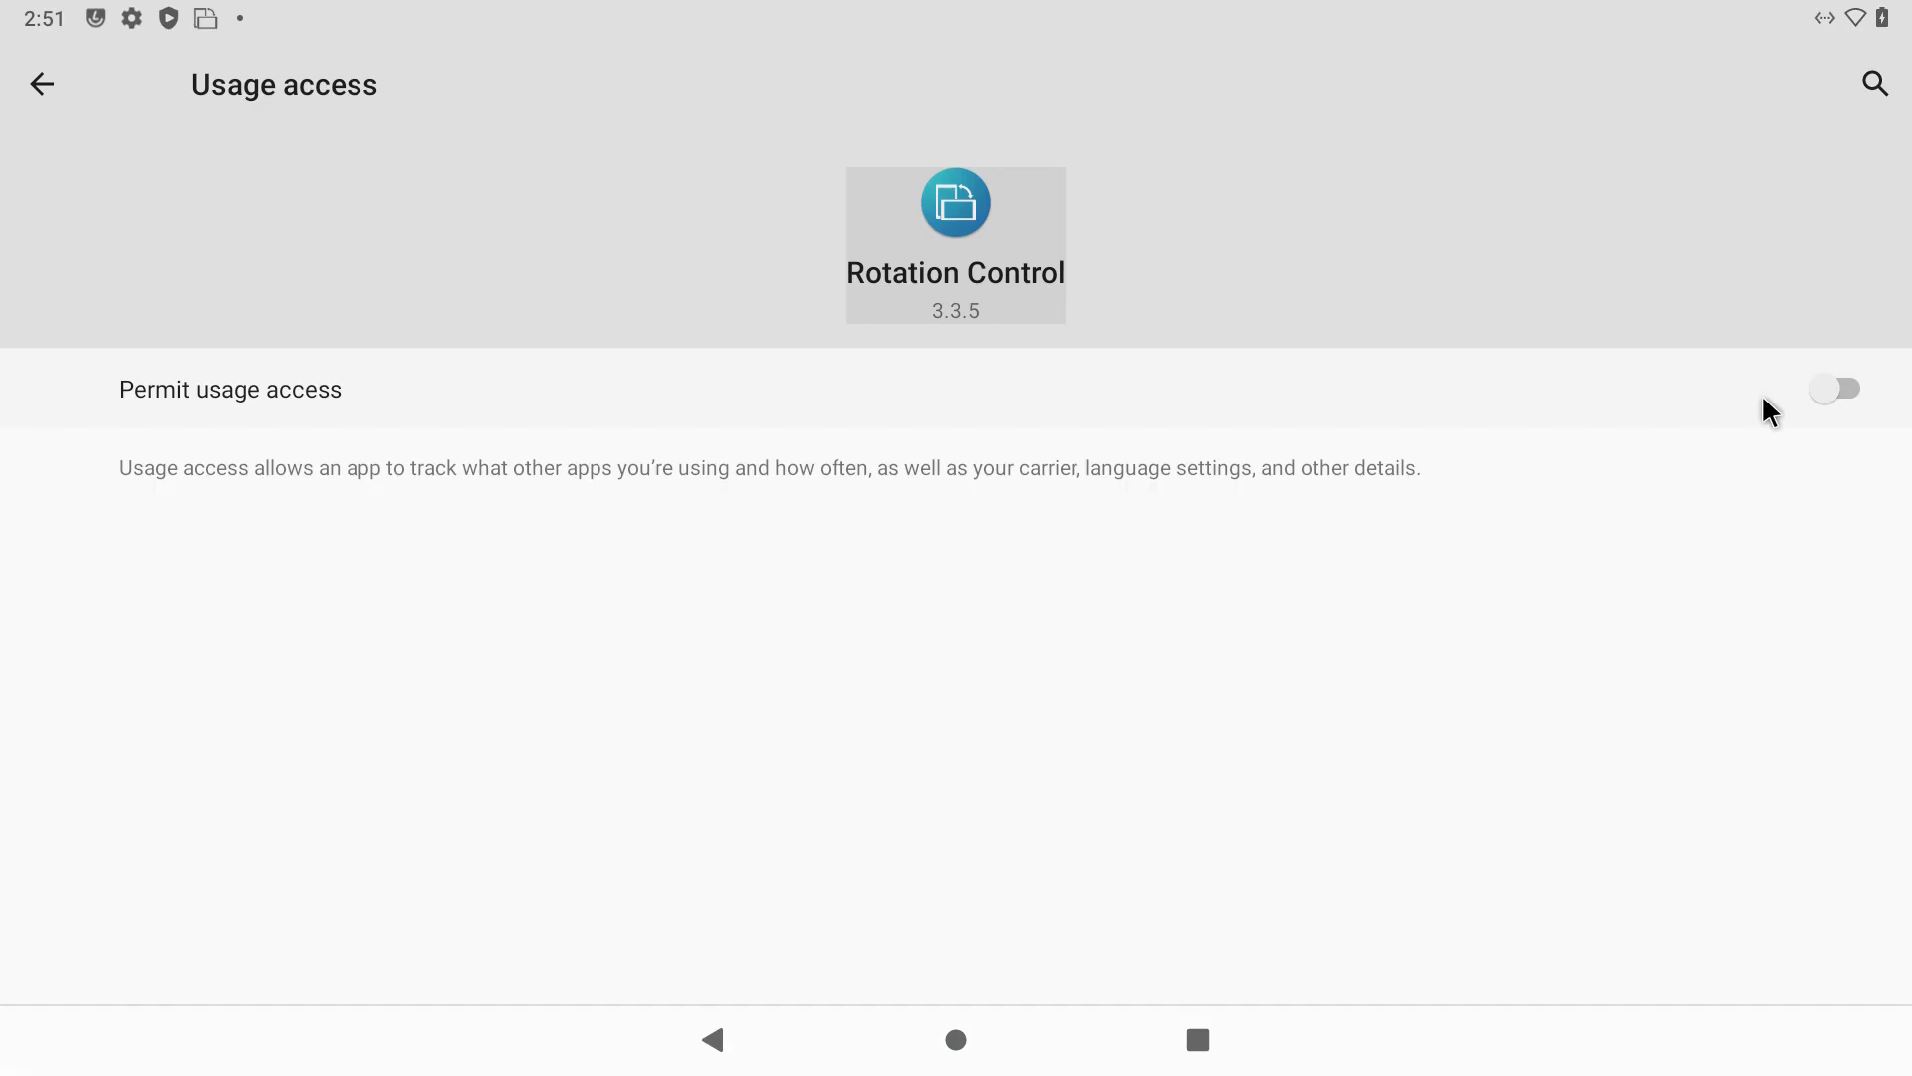
{"action": "left_click", "coordinate": [1838, 388]}
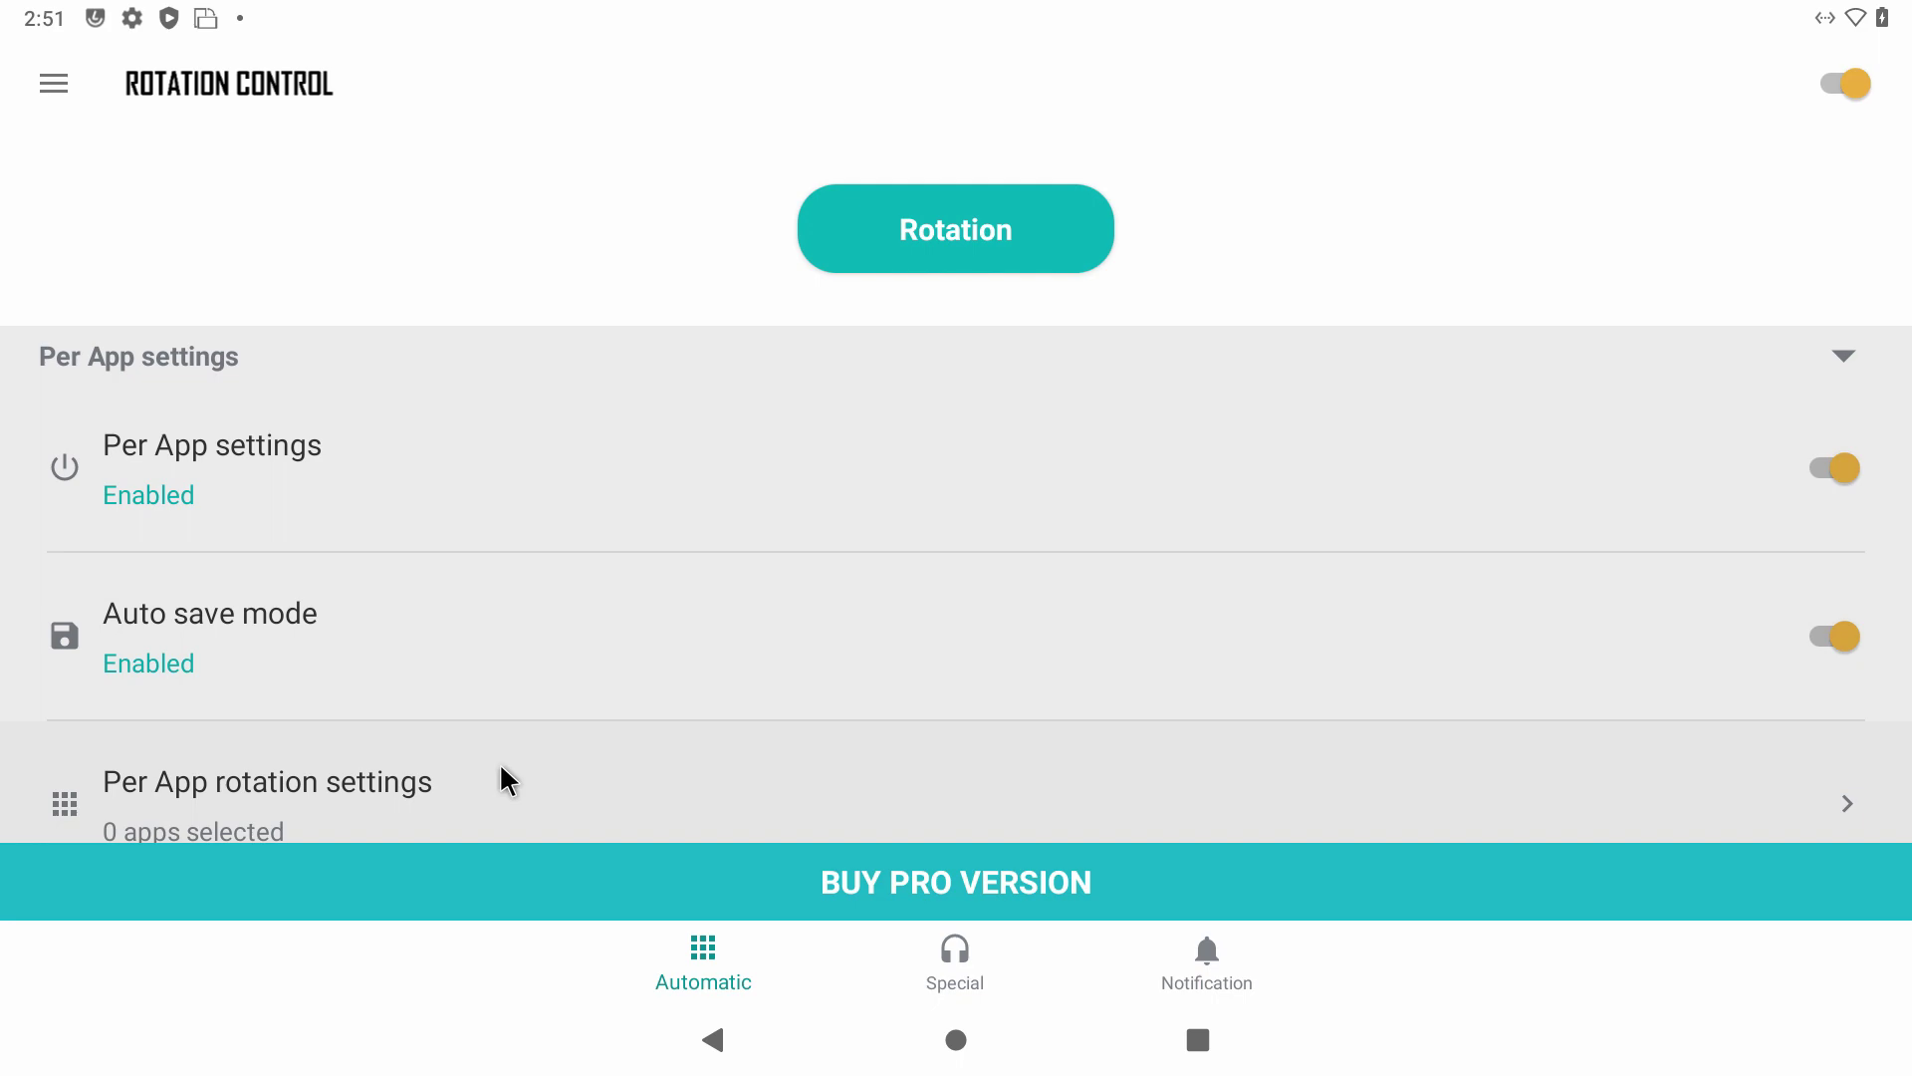
{"action": "left_click", "coordinate": [499, 762]}
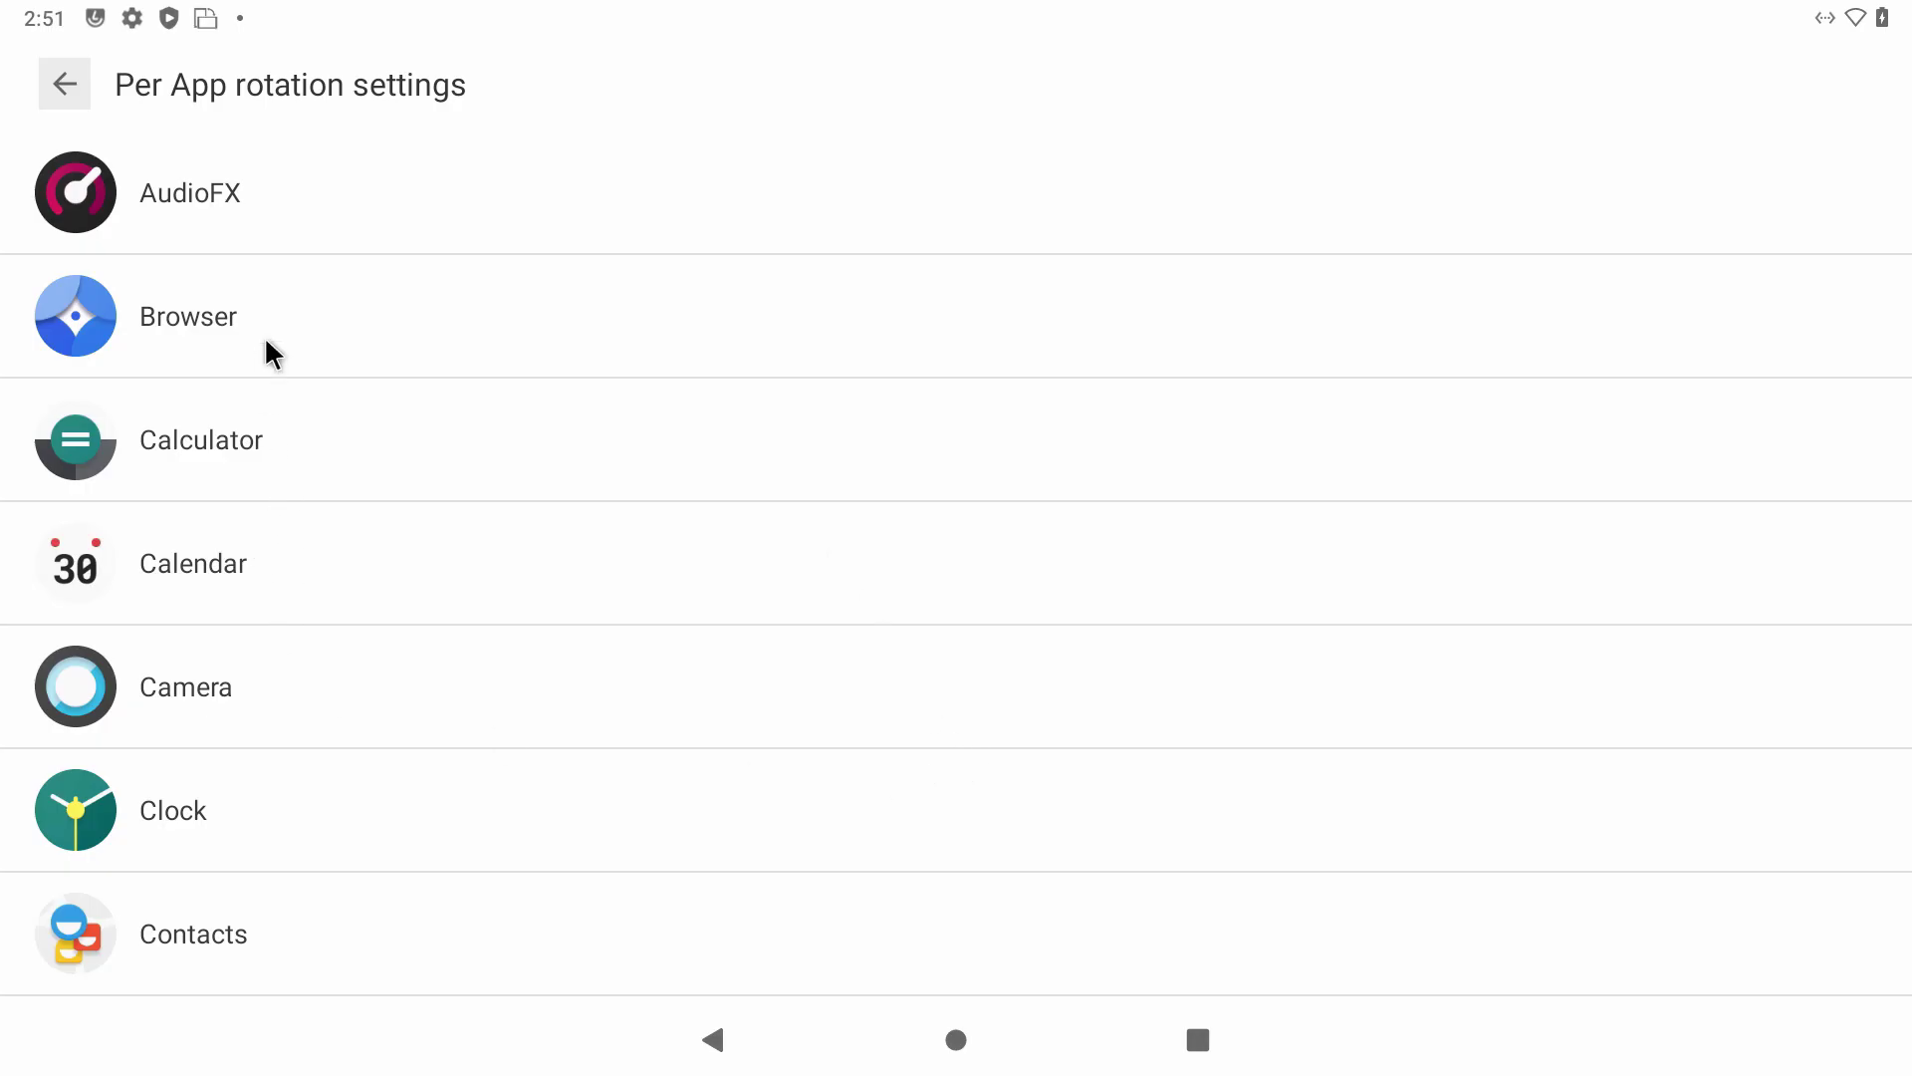
Step: Lock Browser and Camera to landscape, pick Facebook's rotation, then launch Outlook
{"action": "left_click", "coordinate": [267, 341]}
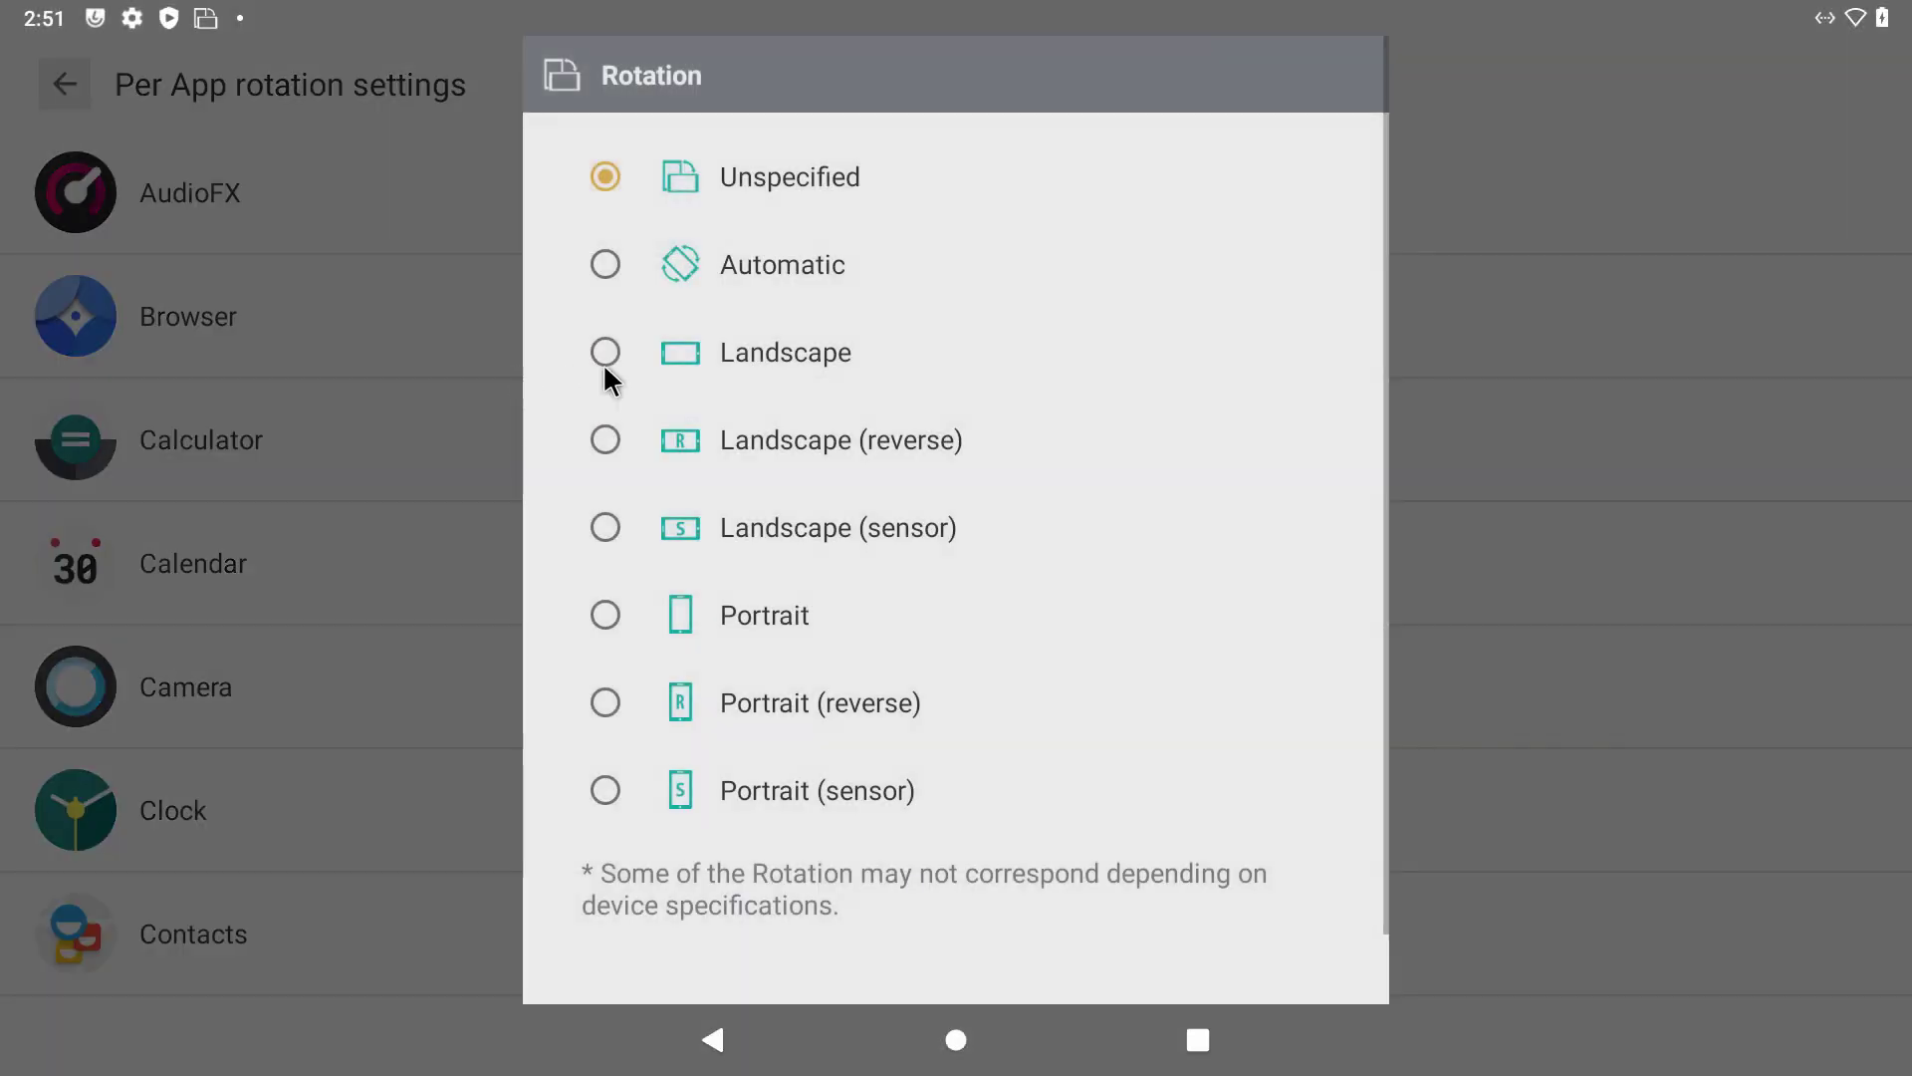
{"action": "left_click", "coordinate": [643, 354]}
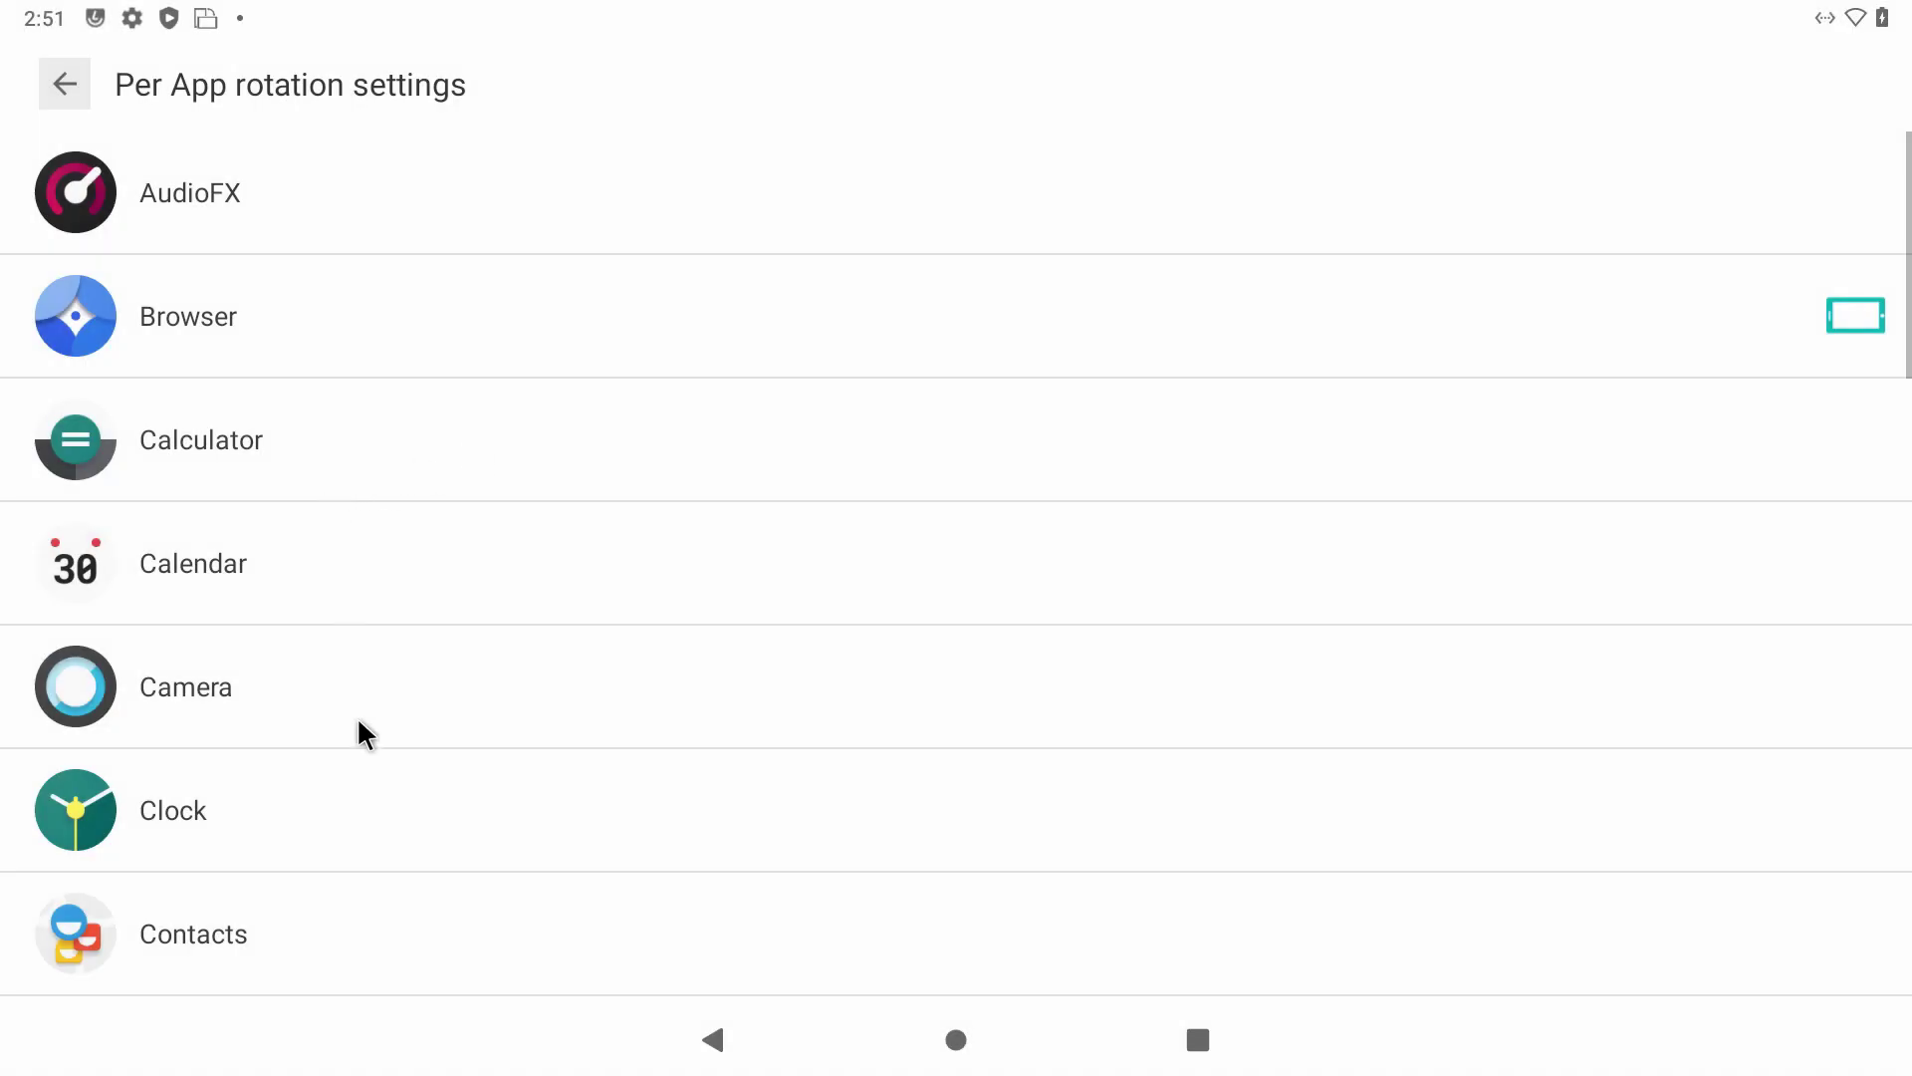
{"action": "left_click", "coordinate": [408, 681]}
{"action": "left_click", "coordinate": [622, 377]}
{"action": "scroll", "coordinate": [498, 653], "scroll_direction": "down", "scroll_amount": 2}
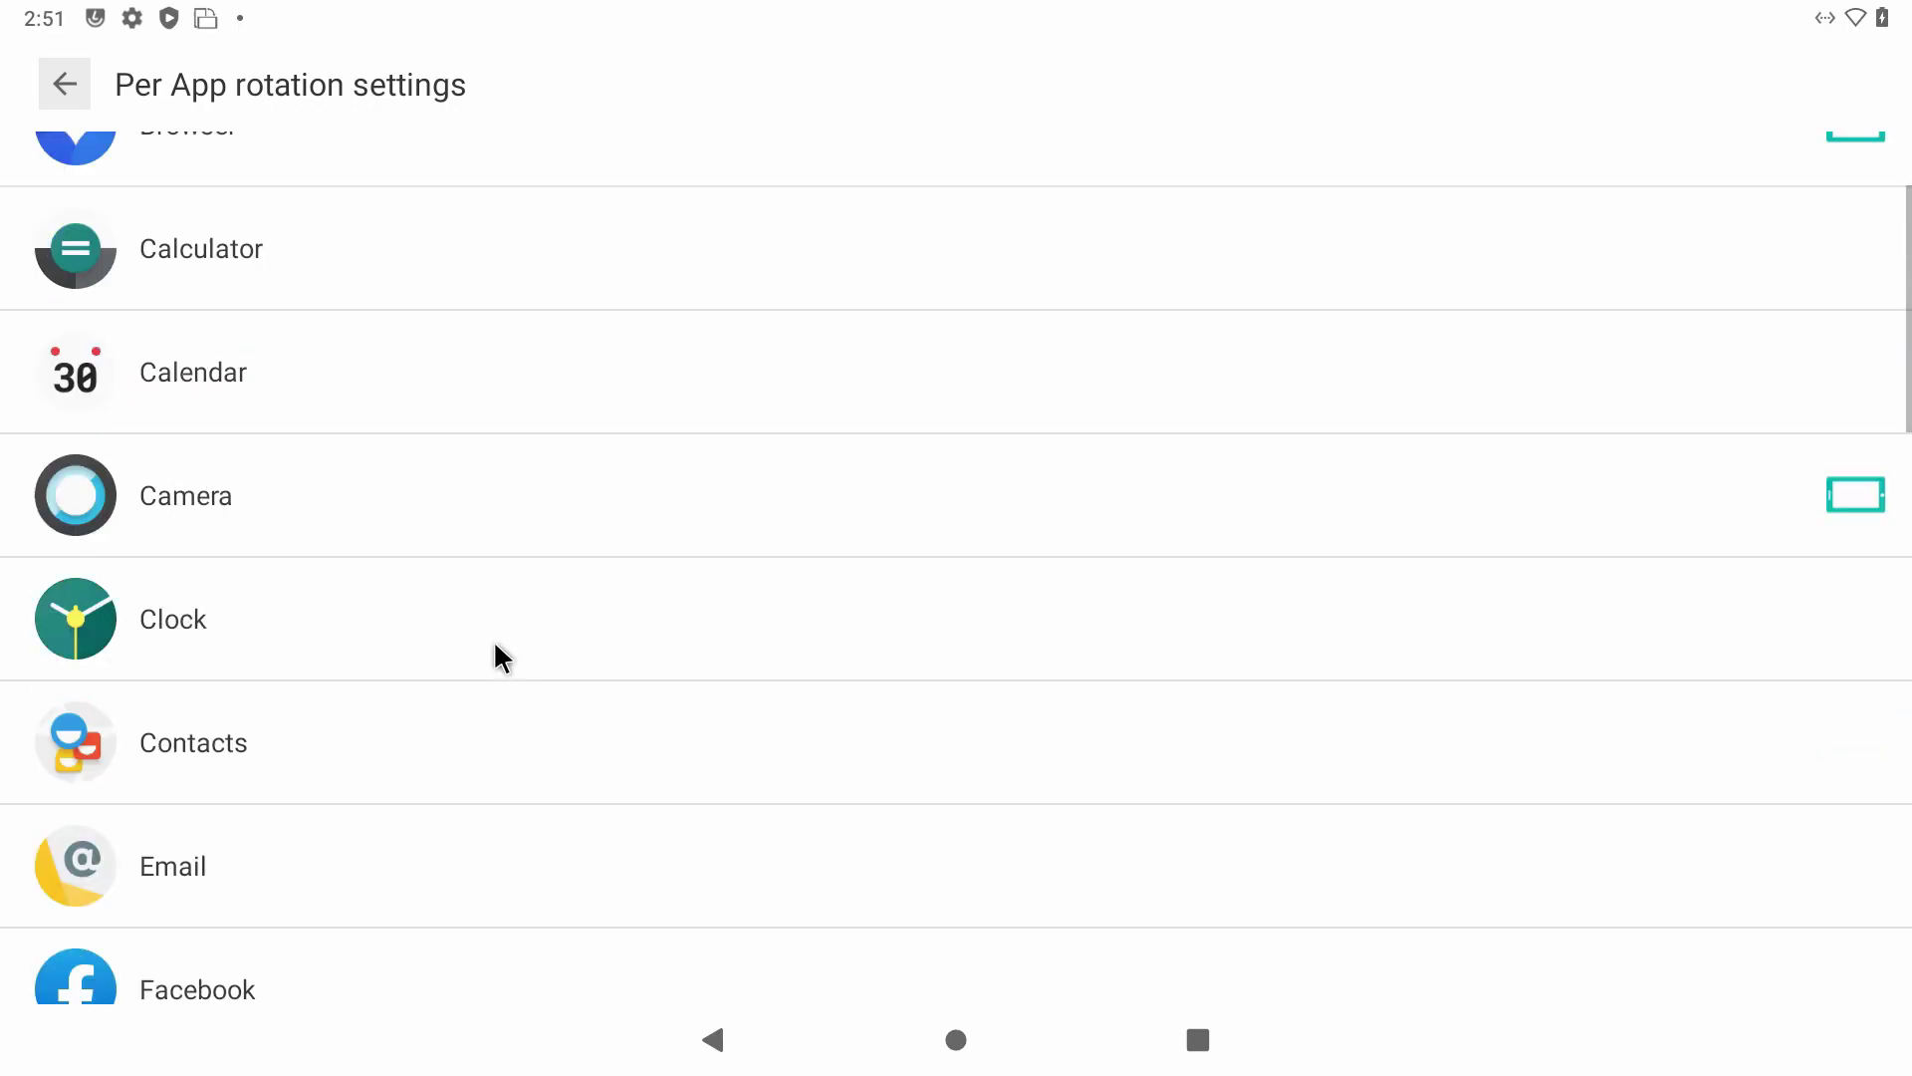
{"action": "scroll", "coordinate": [375, 742], "scroll_direction": "down", "scroll_amount": 2}
{"action": "left_click", "coordinate": [414, 794]}
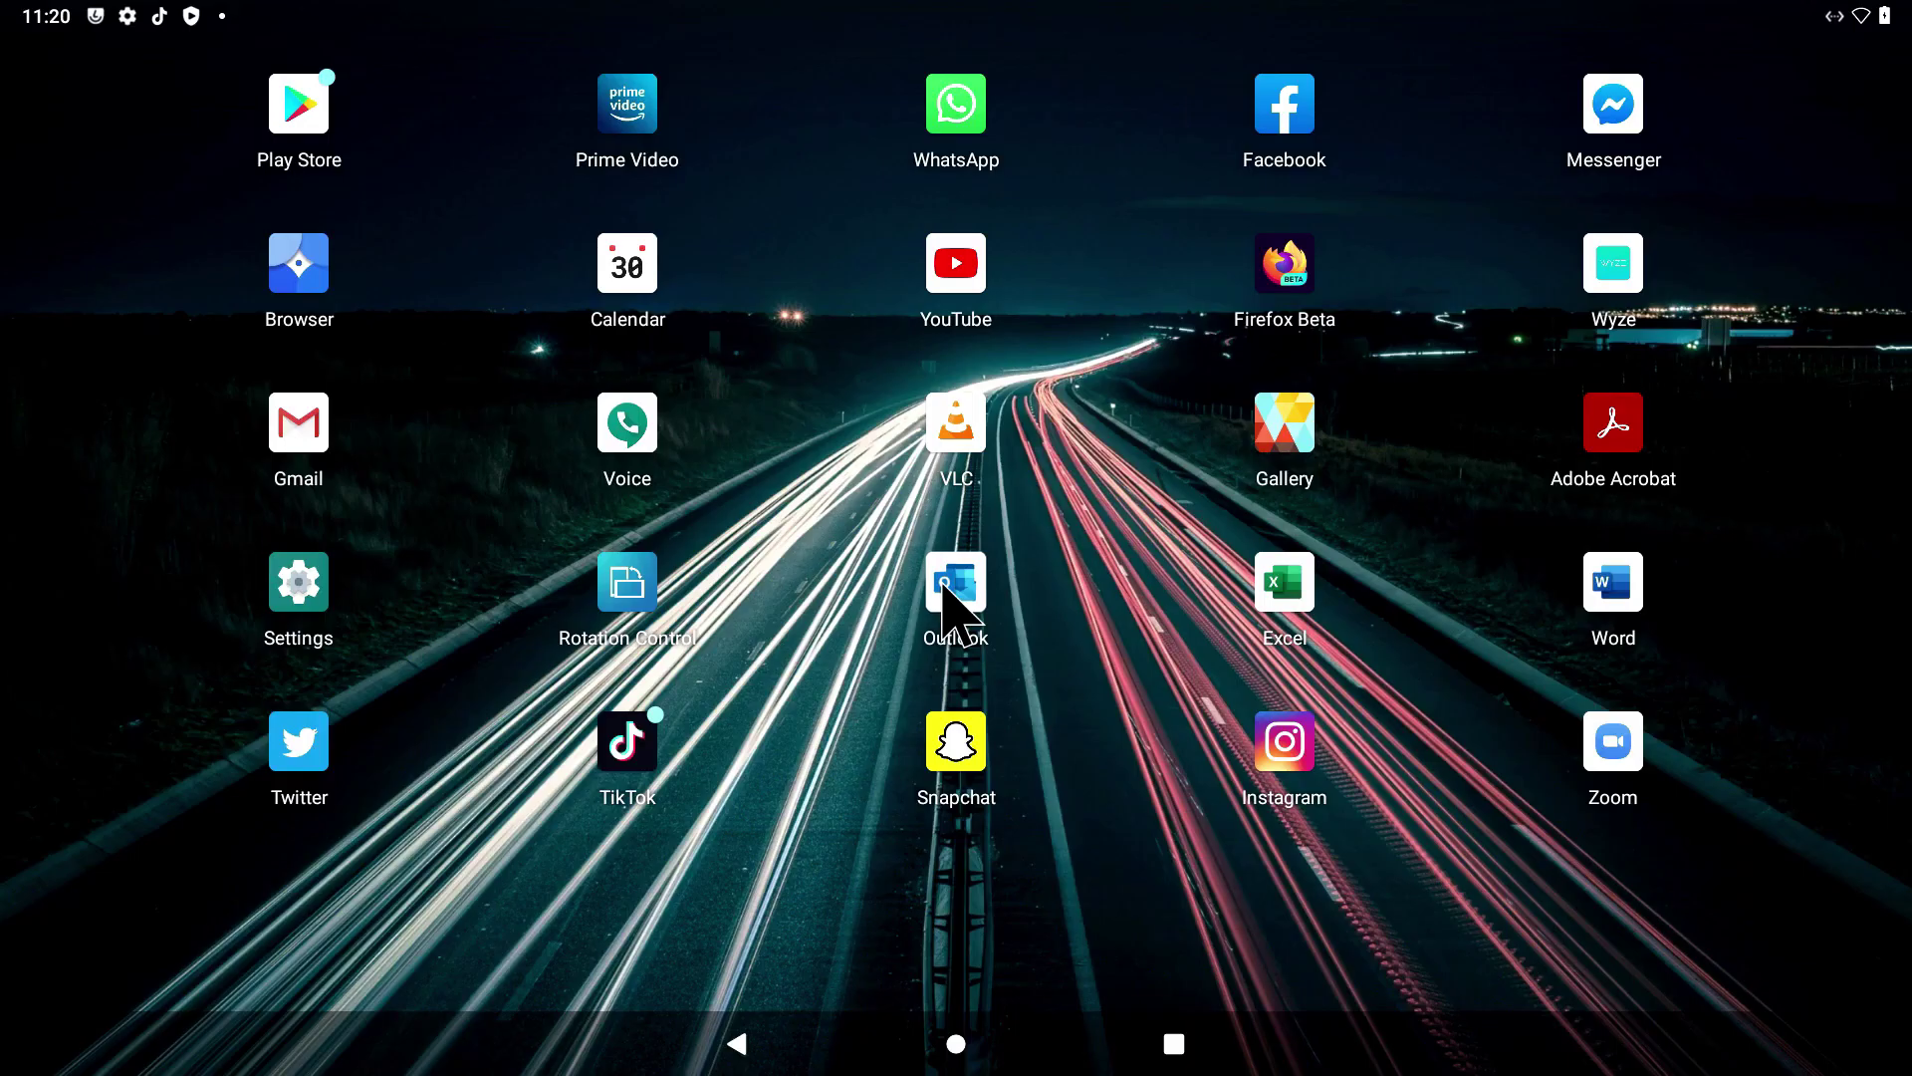
{"action": "left_click", "coordinate": [943, 586]}
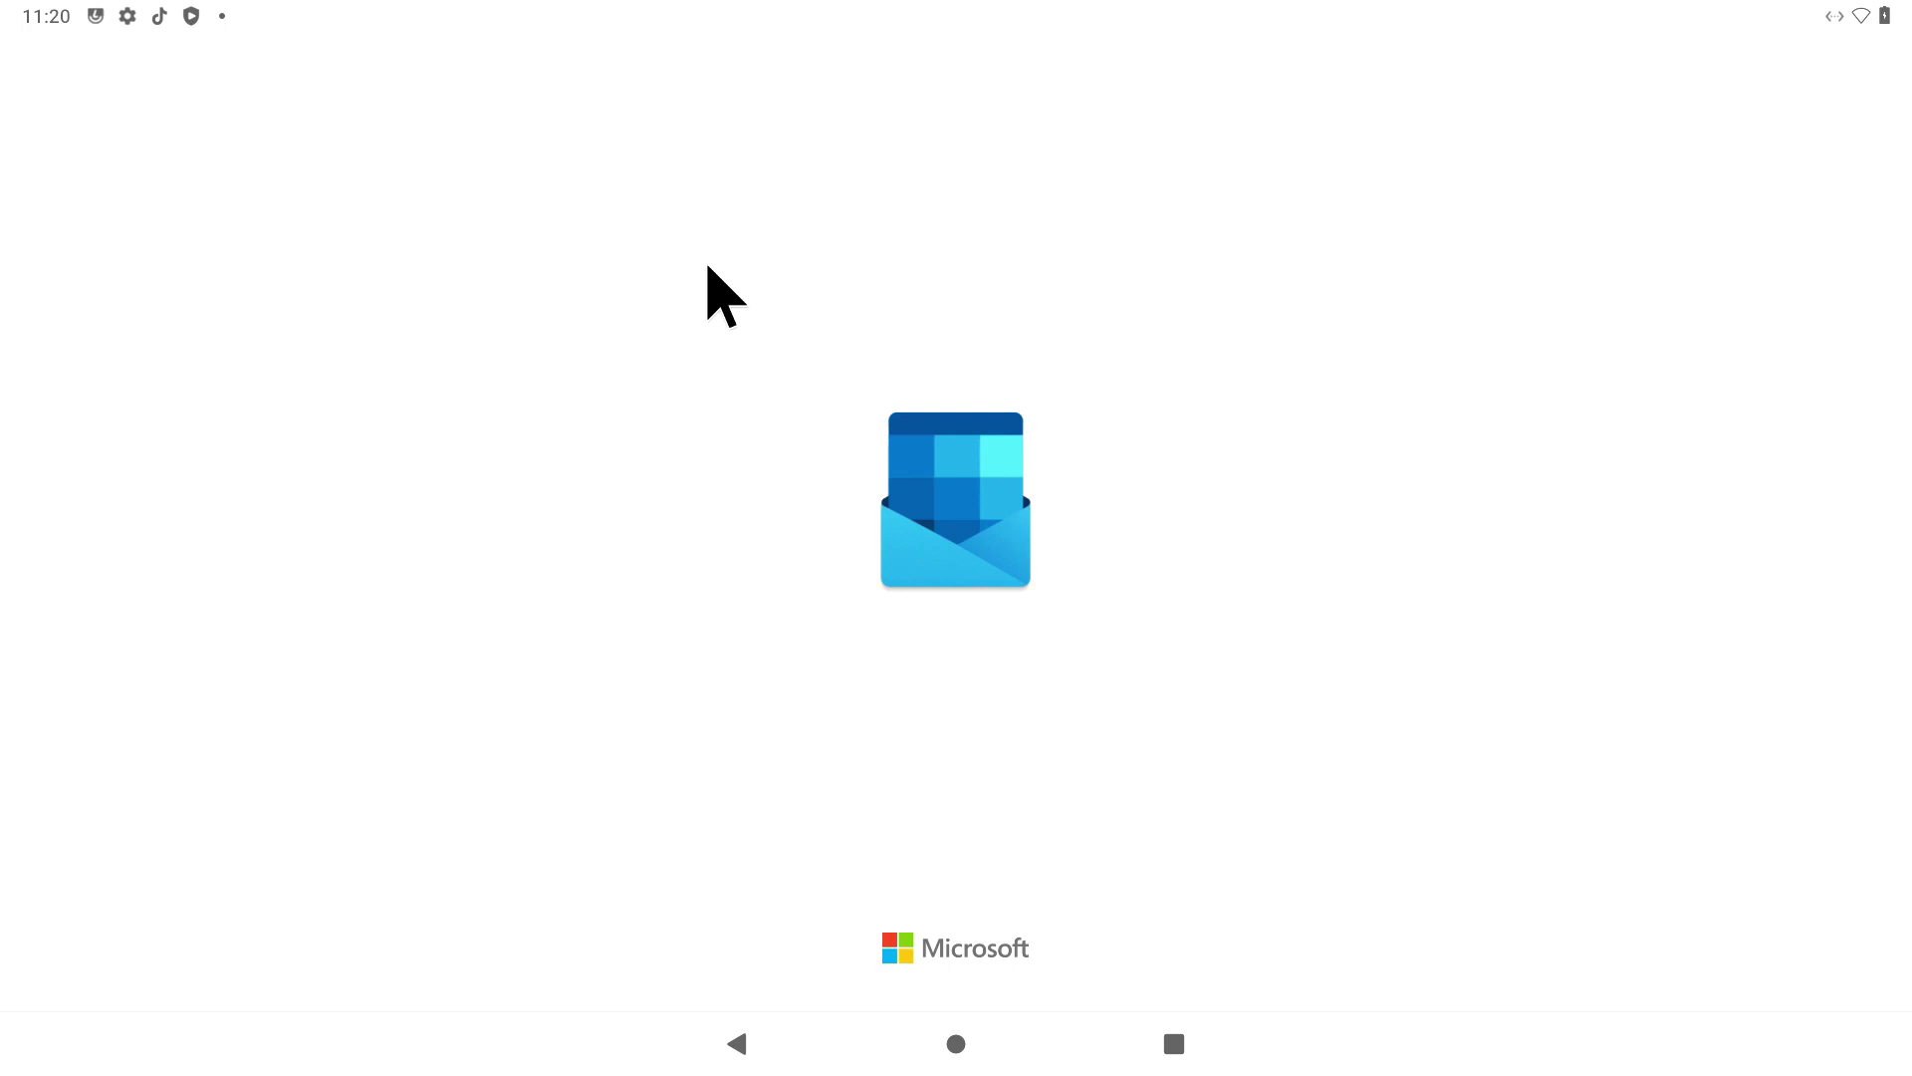
Step: Look through Outlook's Sent and Drafts folders
{"action": "left_click", "coordinate": [245, 524]}
{"action": "left_click", "coordinate": [259, 466]}
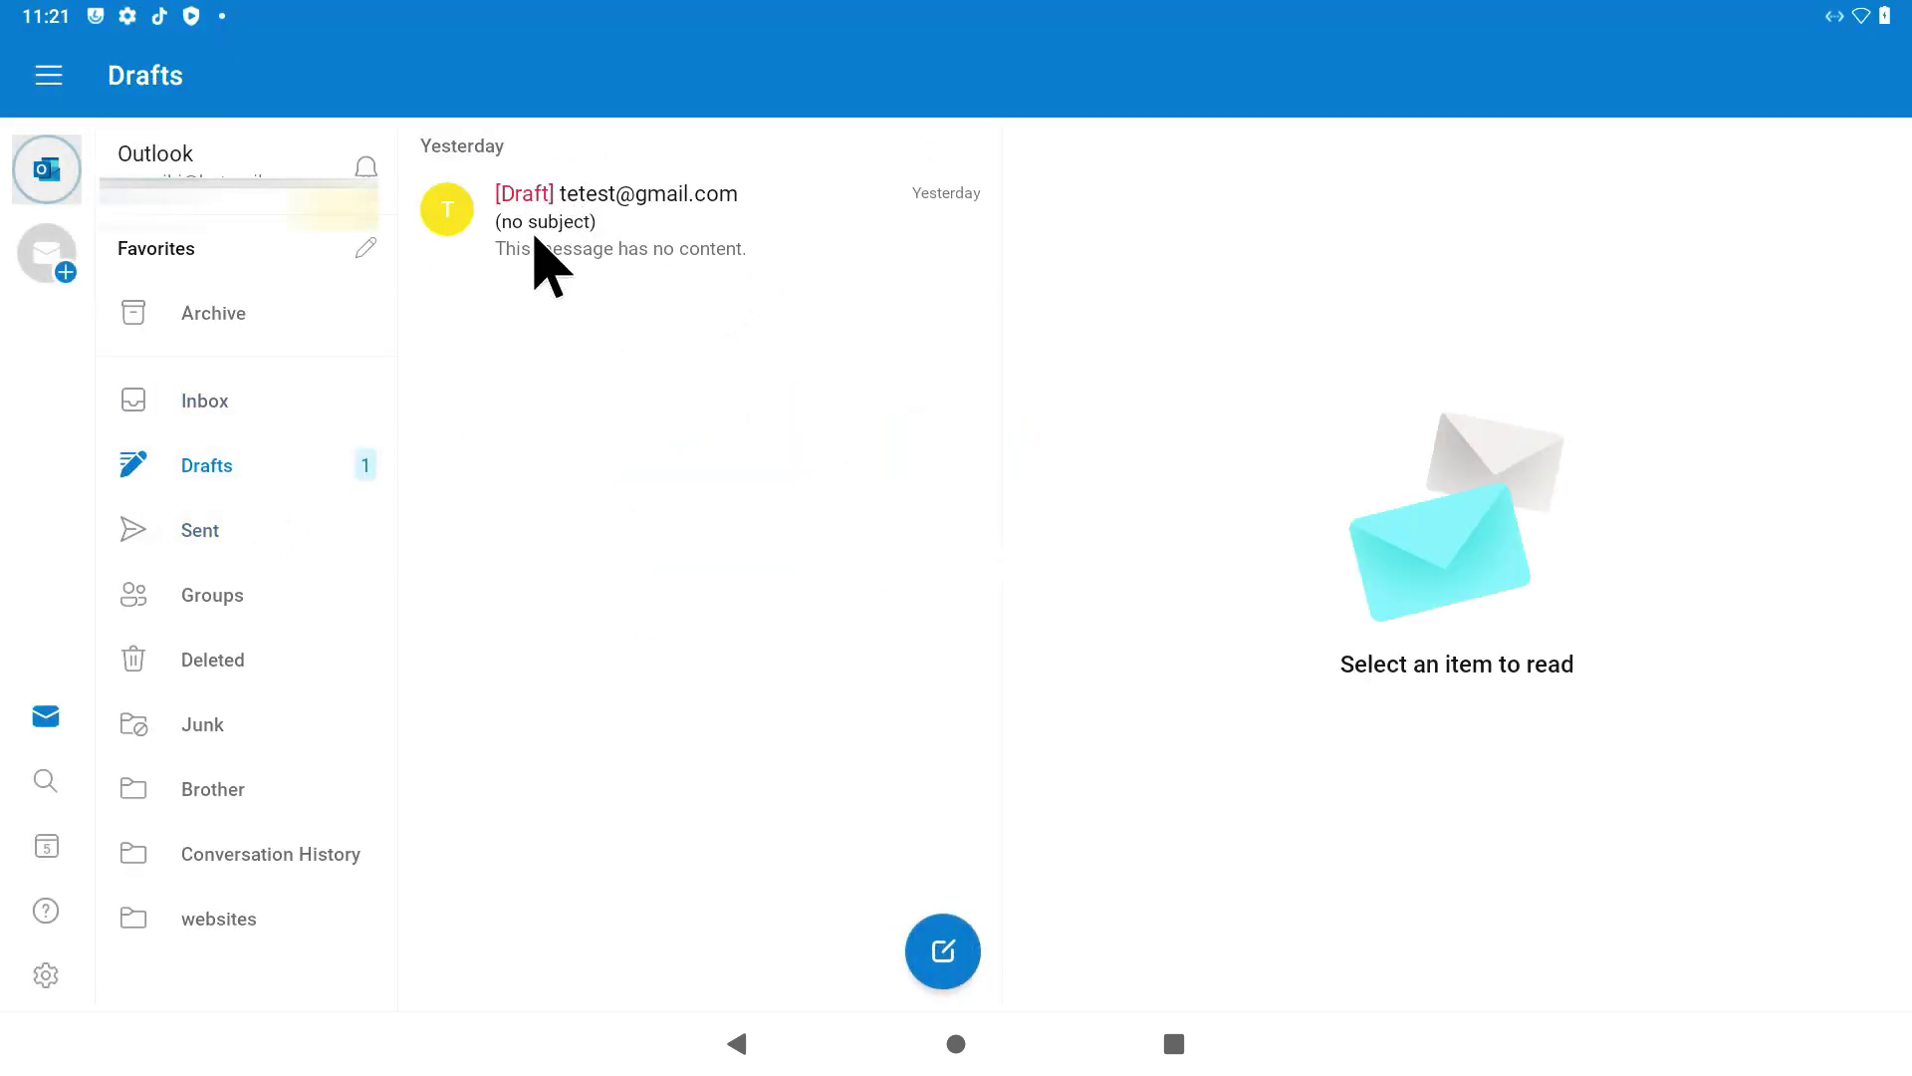
{"action": "left_click", "coordinate": [956, 1043]}
Step: Create a blank workbook in Excel and dismiss the three privacy notice pages
{"action": "left_click", "coordinate": [1266, 570]}
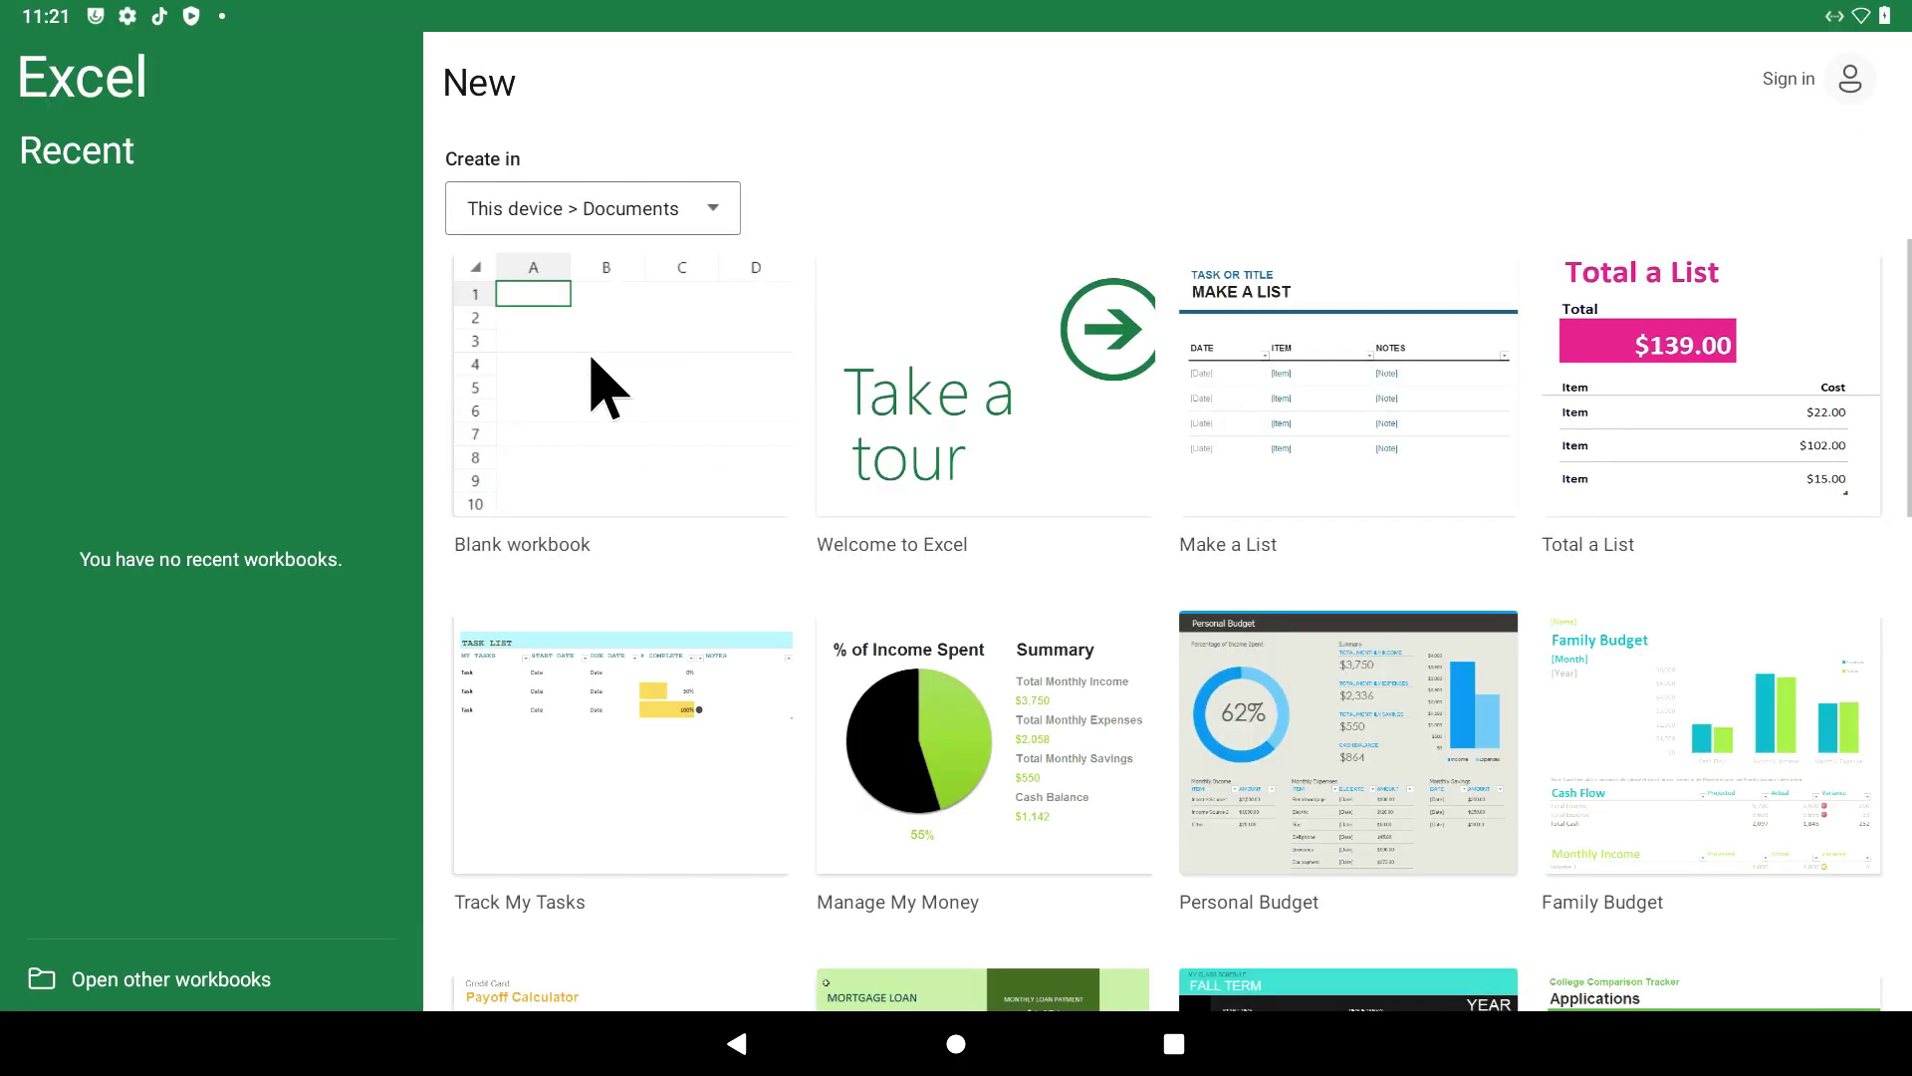
{"action": "left_click", "coordinate": [606, 389]}
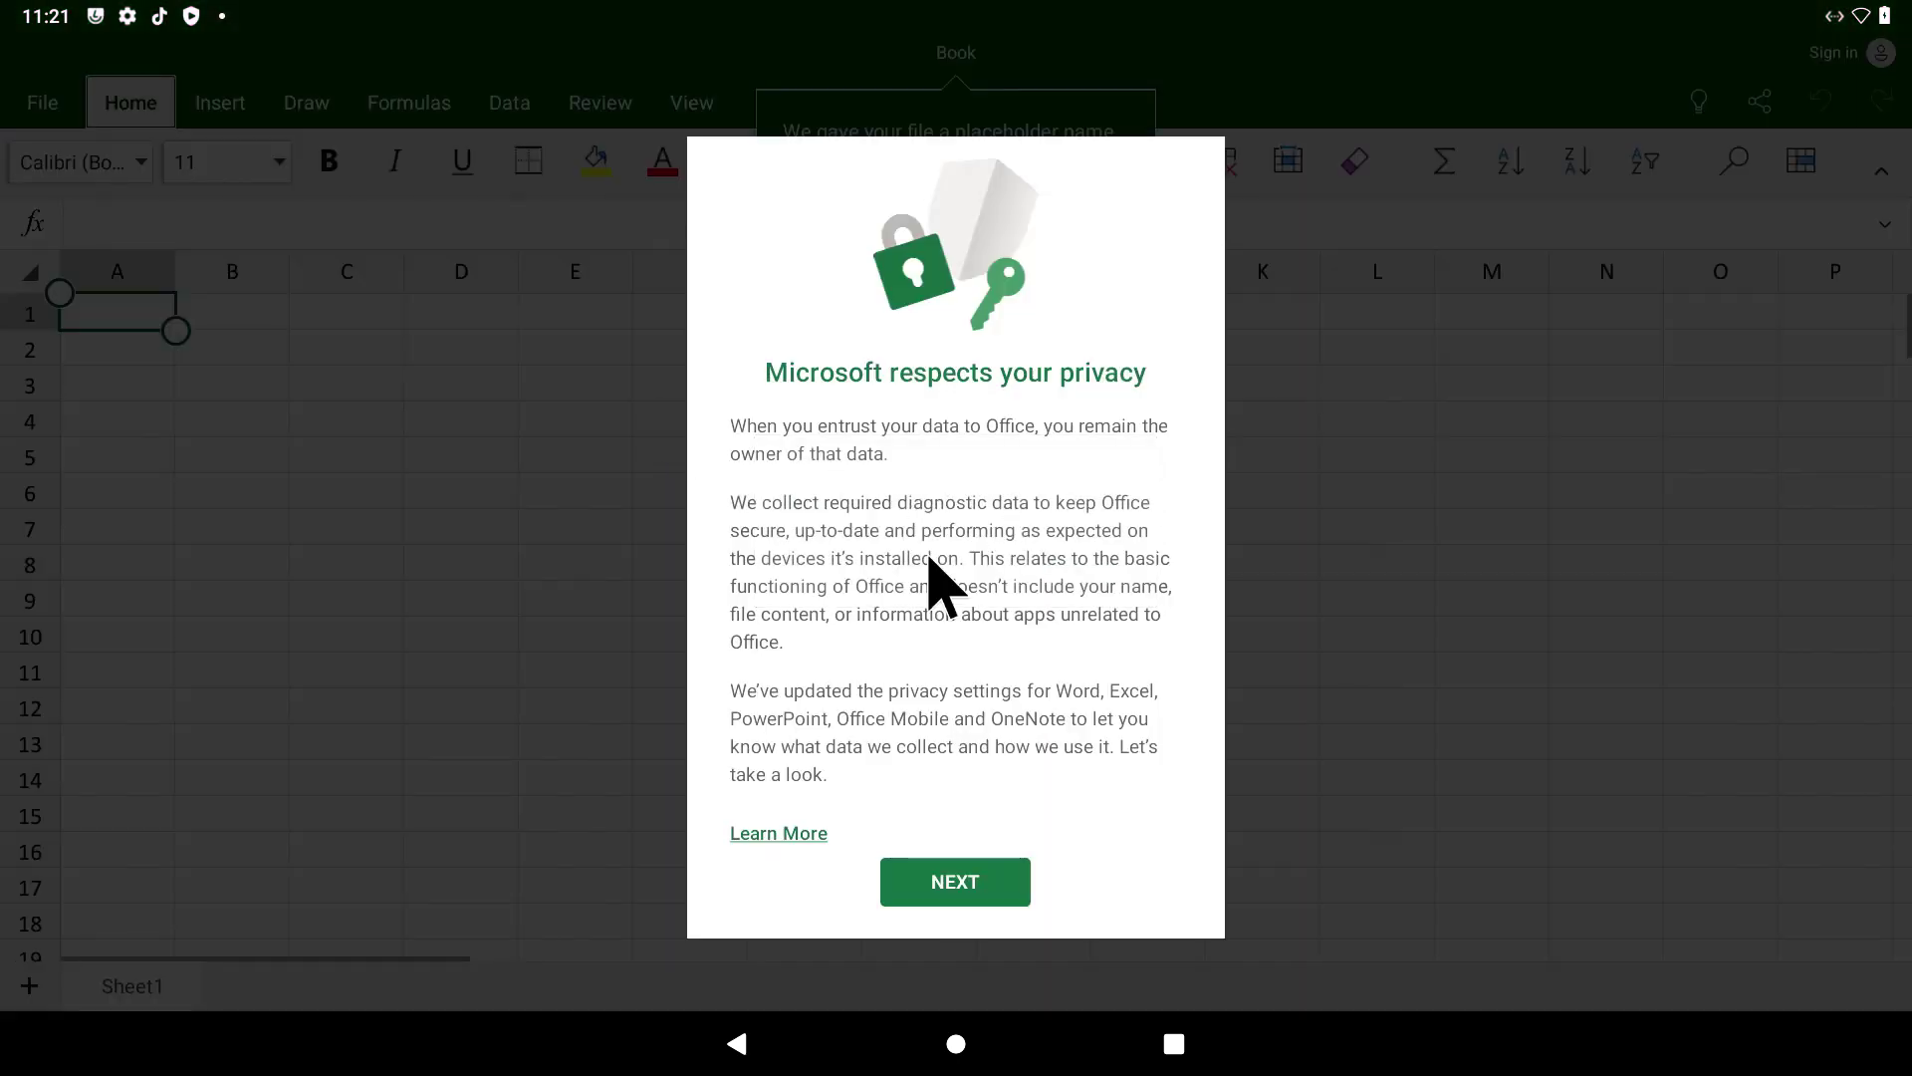
{"action": "left_click", "coordinate": [952, 882]}
{"action": "left_click", "coordinate": [942, 881]}
{"action": "left_click", "coordinate": [951, 883]}
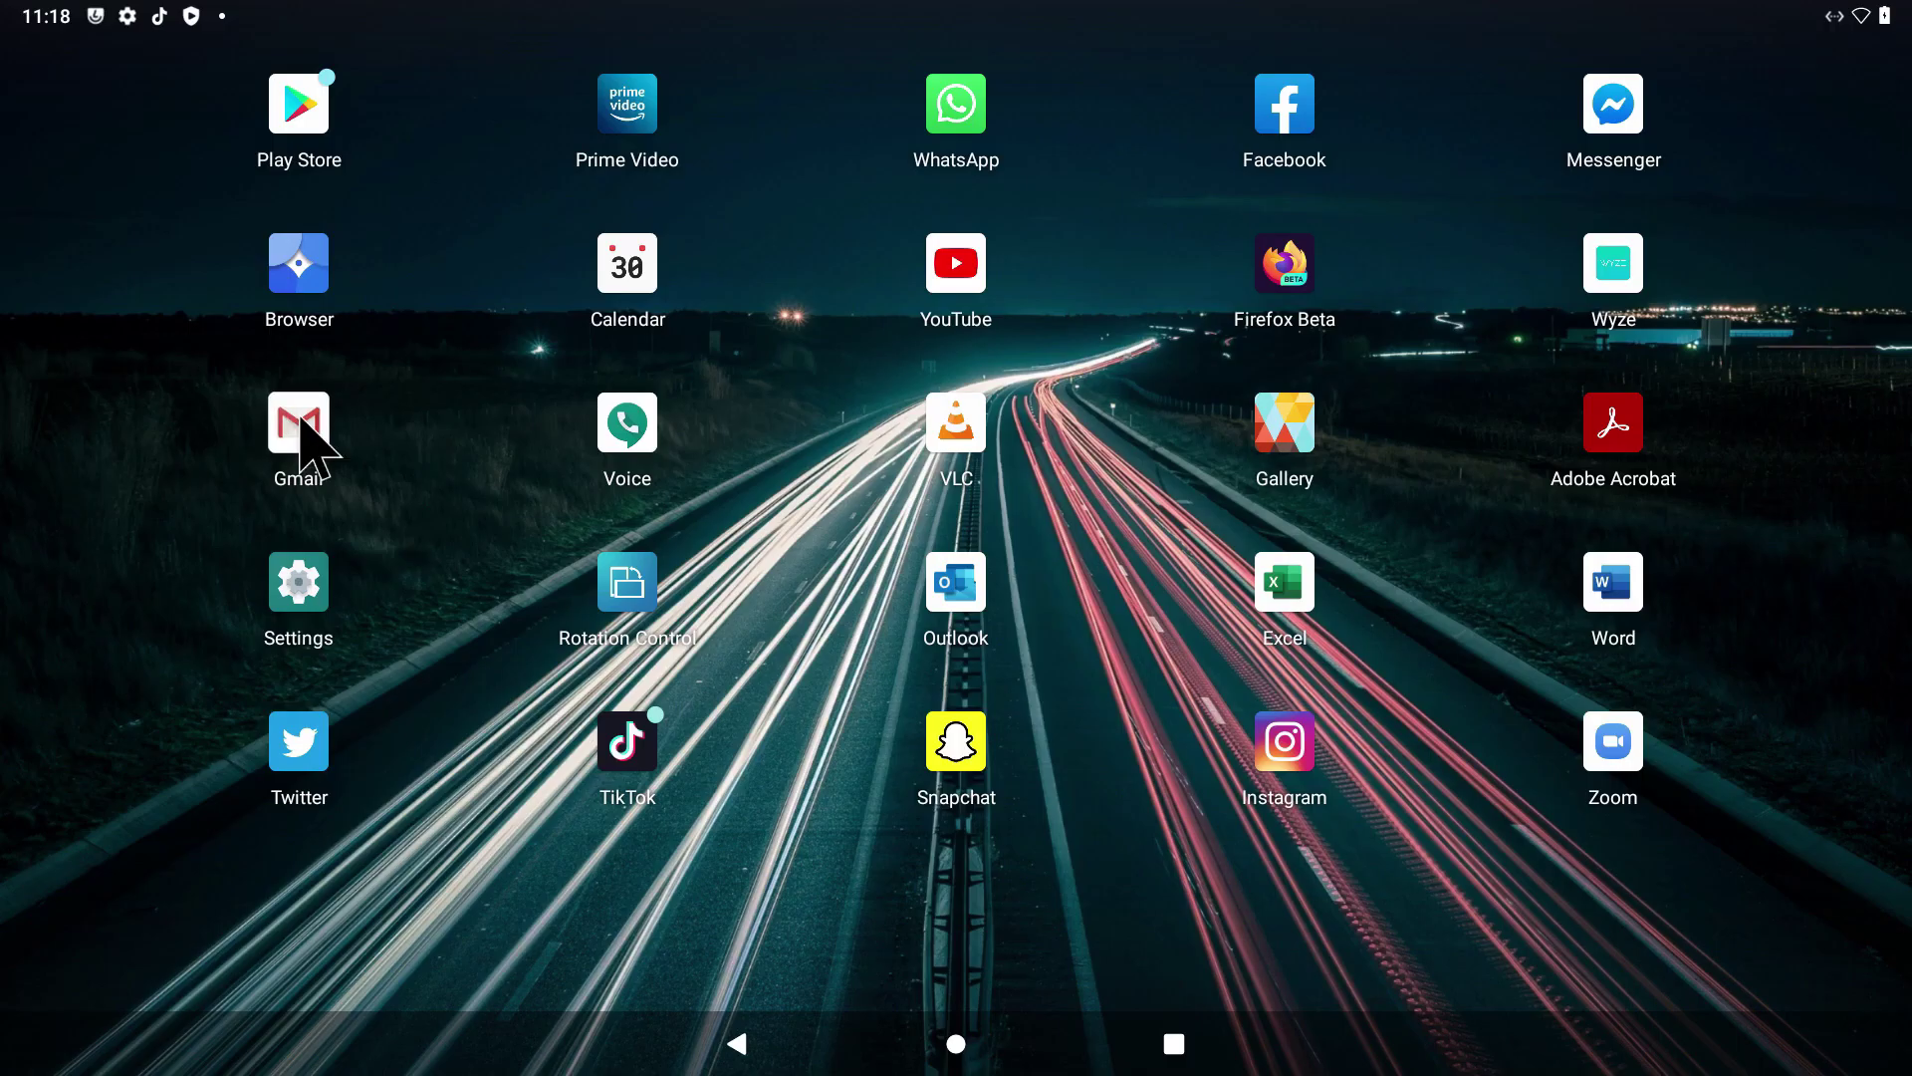
Step: Open the starred KAYAK email in Gmail and scroll through it
{"action": "left_click", "coordinate": [302, 423]}
{"action": "left_click", "coordinate": [537, 239]}
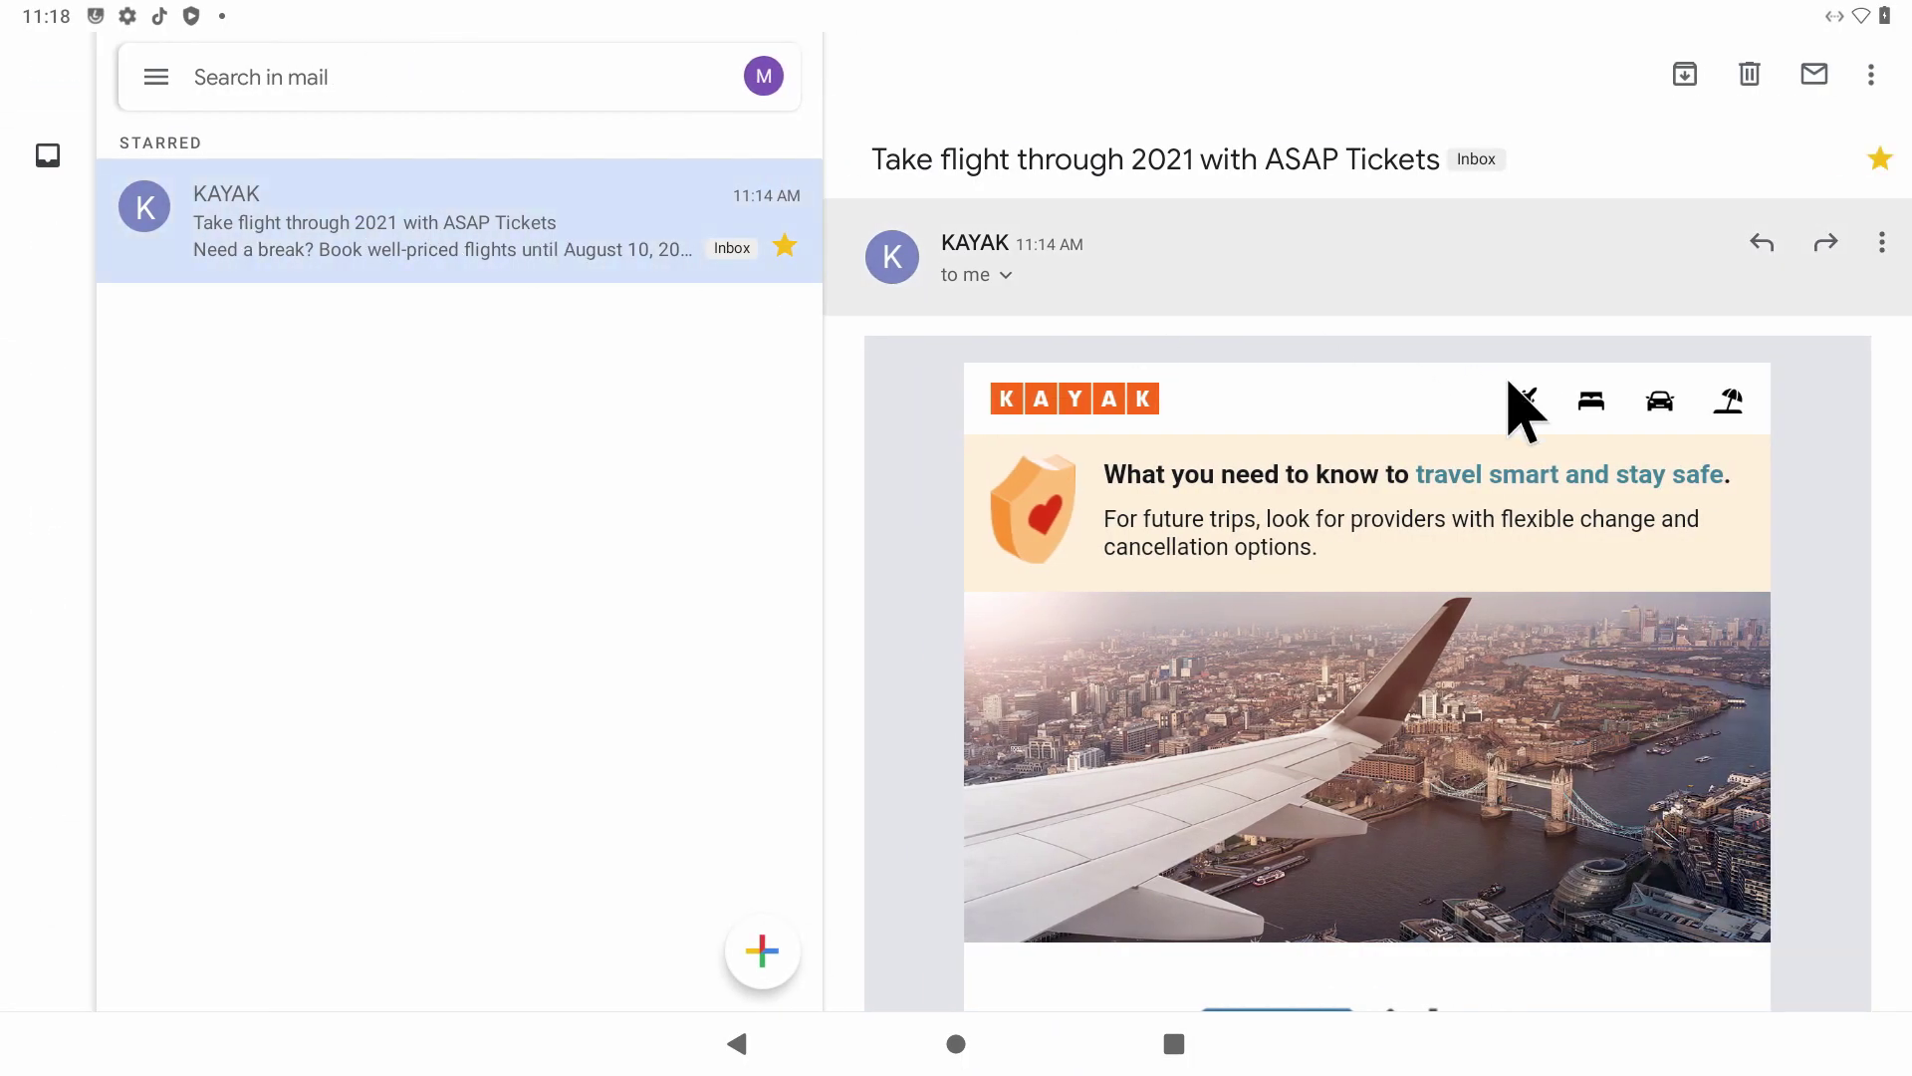
{"action": "scroll", "coordinate": [1474, 588], "scroll_direction": "down", "scroll_amount": 5}
{"action": "scroll", "coordinate": [1444, 618], "scroll_direction": "down", "scroll_amount": 10}
{"action": "scroll", "coordinate": [1384, 577], "scroll_direction": "up", "scroll_amount": 10}
Step: Place a data call from Google Voice, then hang up
{"action": "key", "text": "super"}
{"action": "left_click", "coordinate": [628, 411]}
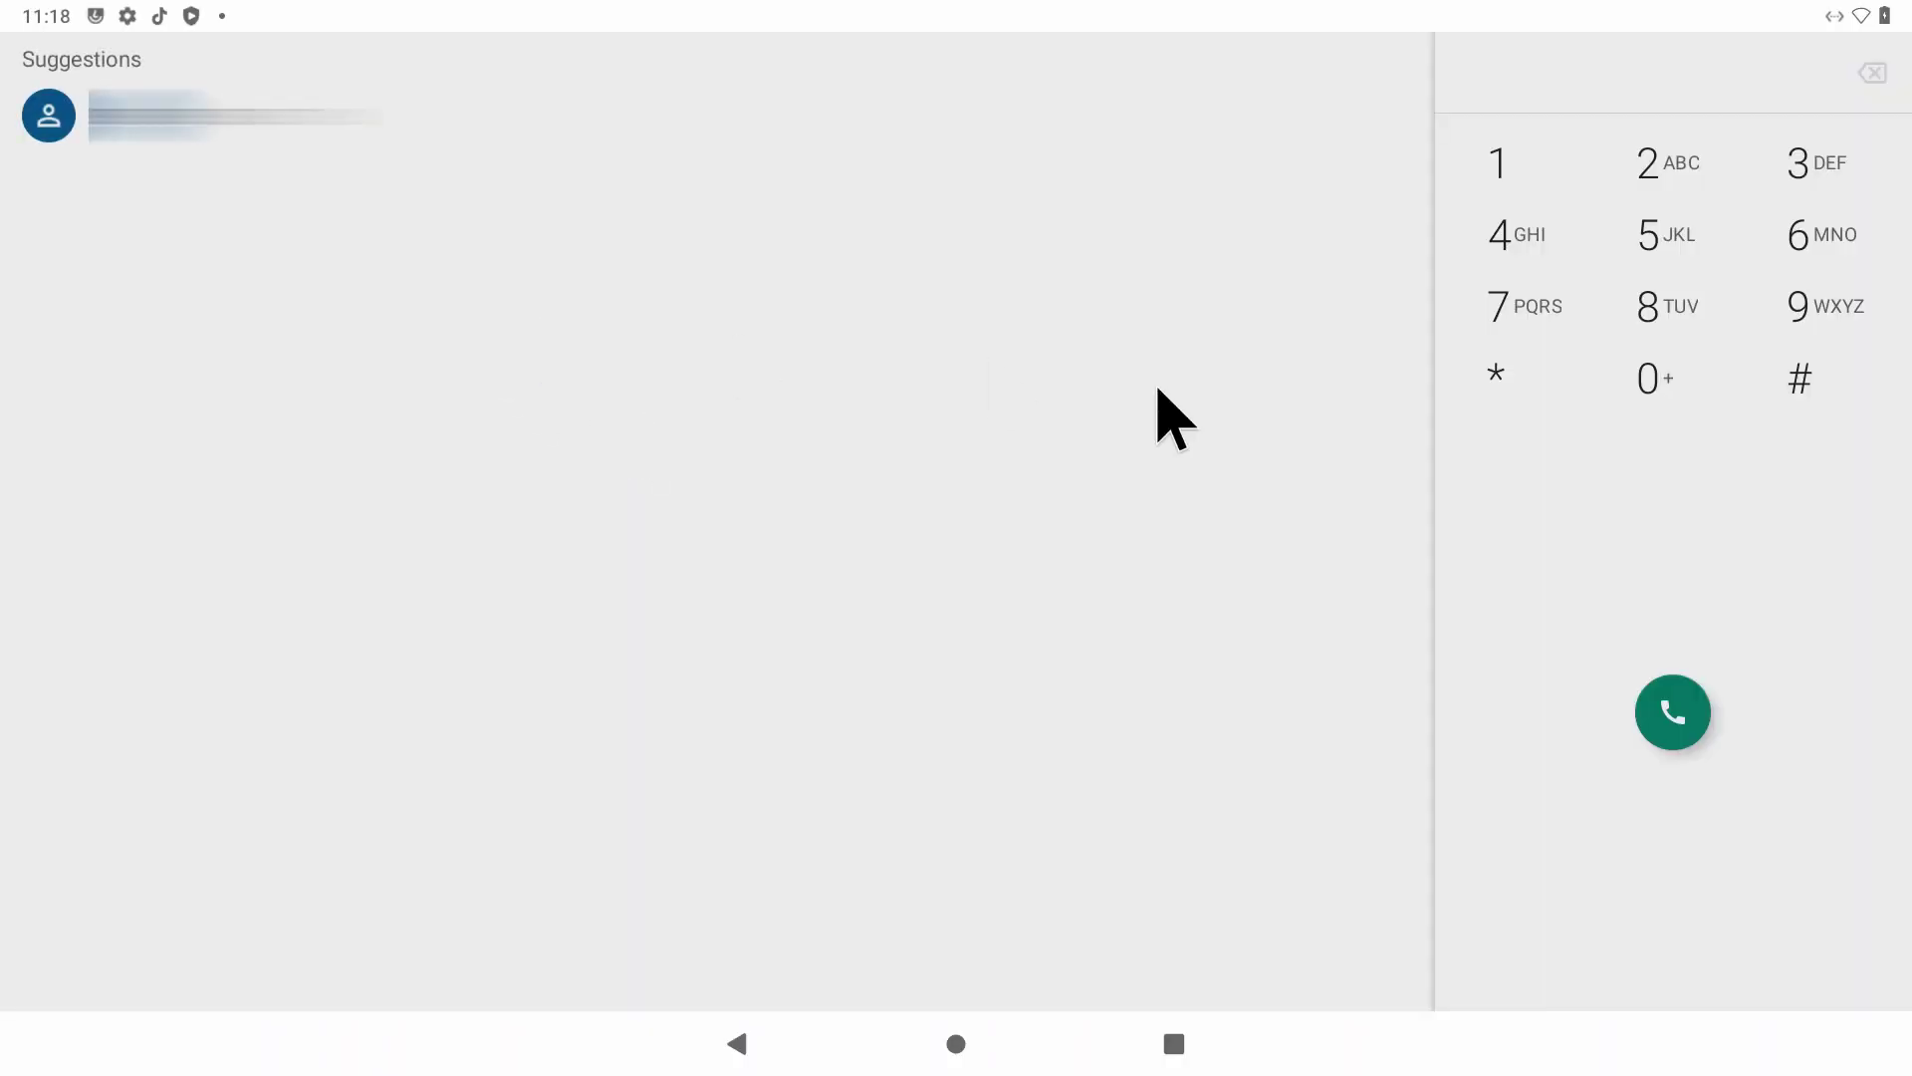
{"action": "left_click", "coordinate": [1692, 678]}
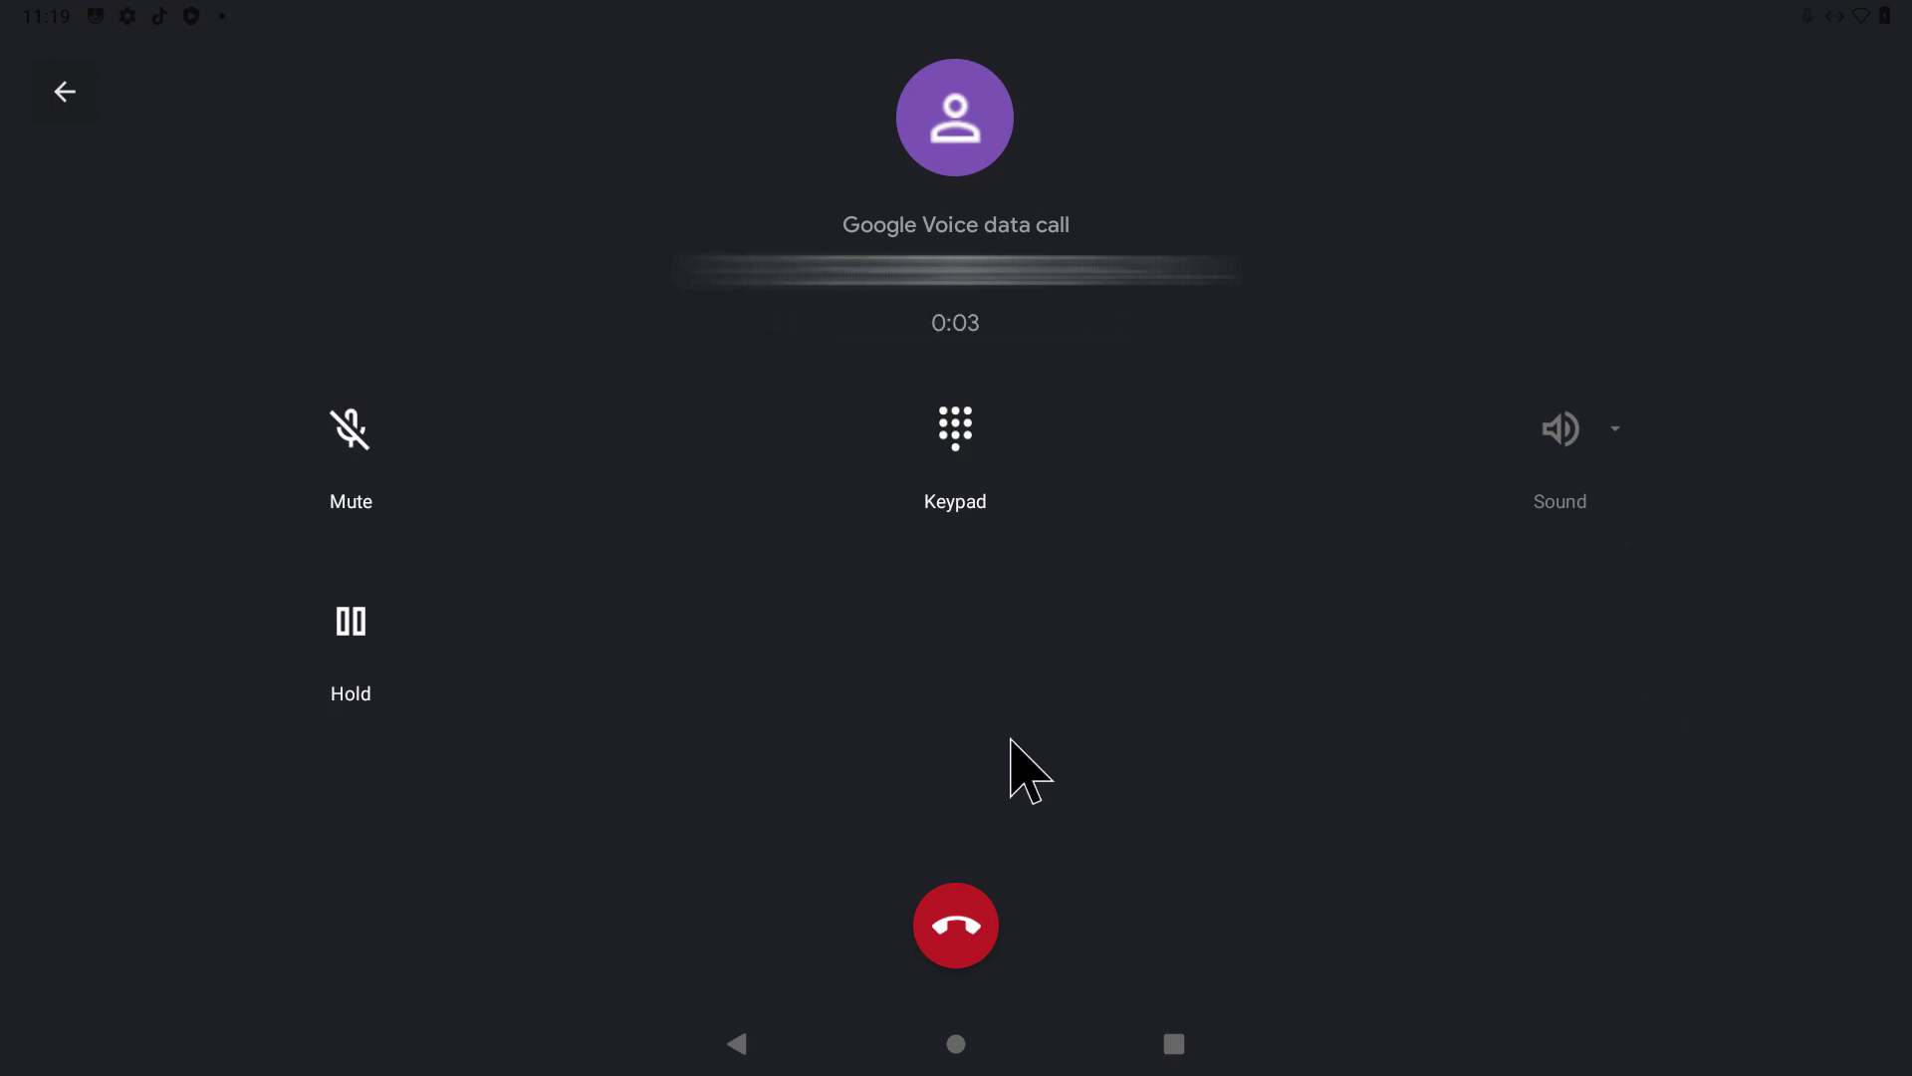
{"action": "left_click", "coordinate": [979, 916]}
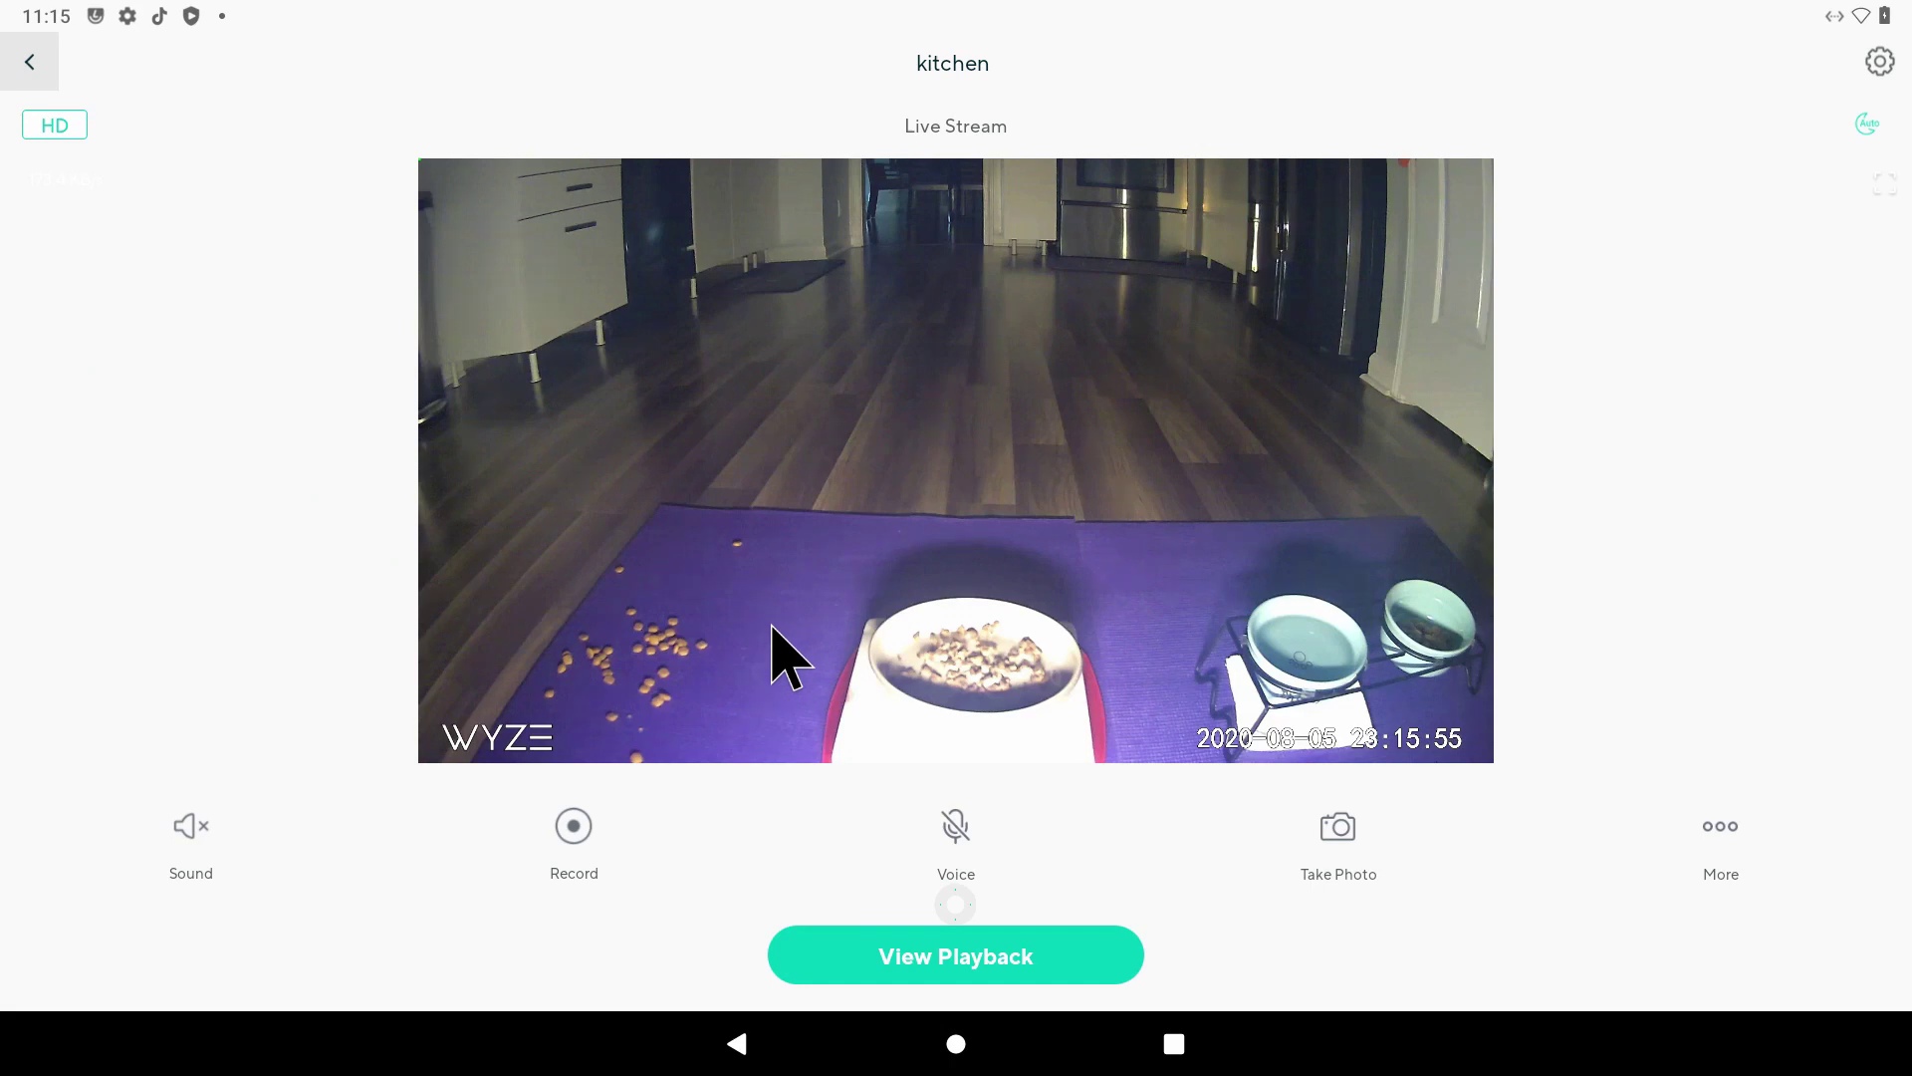
Step: Play the kitchen camera's recorded footage from Aug 5, 2020 in Wyze's playback view
{"action": "left_click", "coordinate": [926, 962]}
{"action": "left_click", "coordinate": [958, 826]}
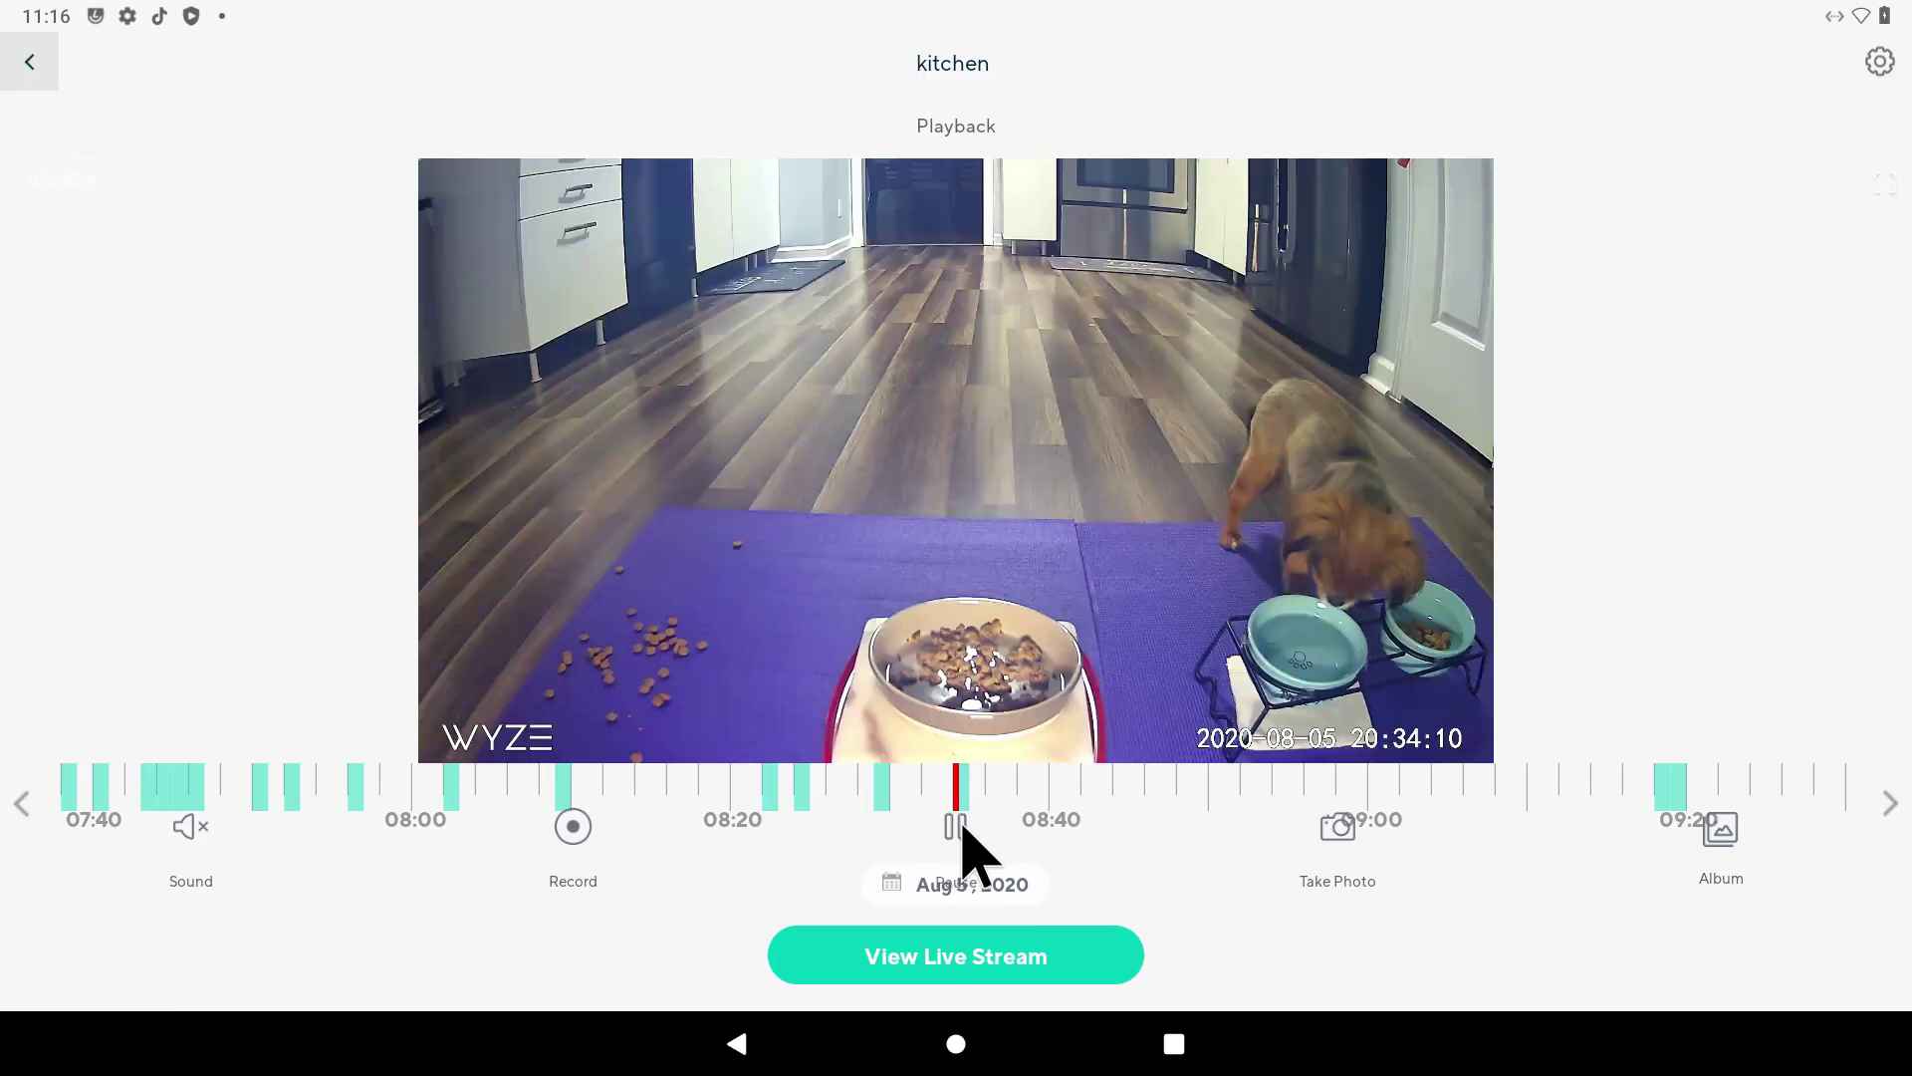